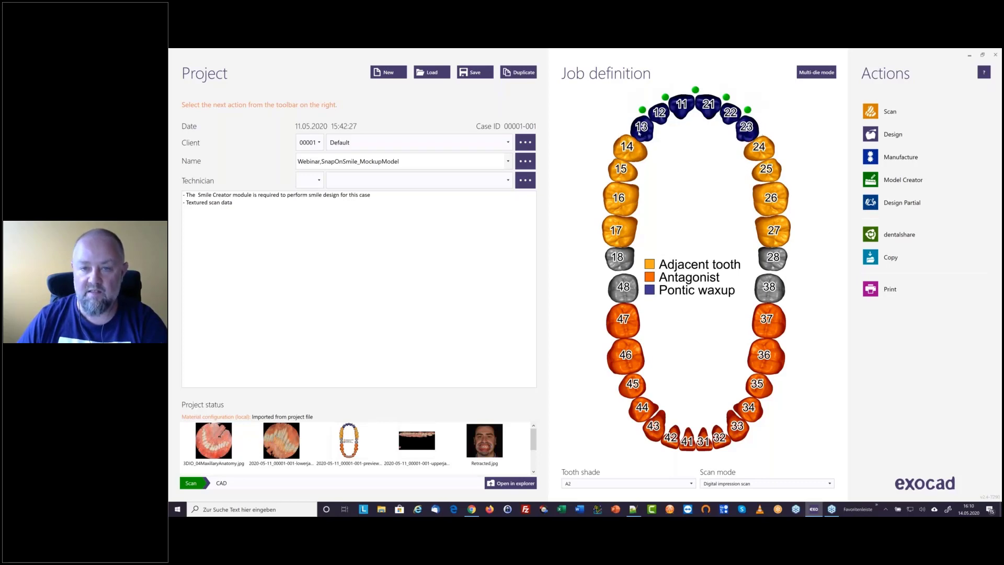
Review the work type, material and parameters defined for tooth 13, then return to the project overview
{"action": "mouse_move", "coordinate": [642, 127]}
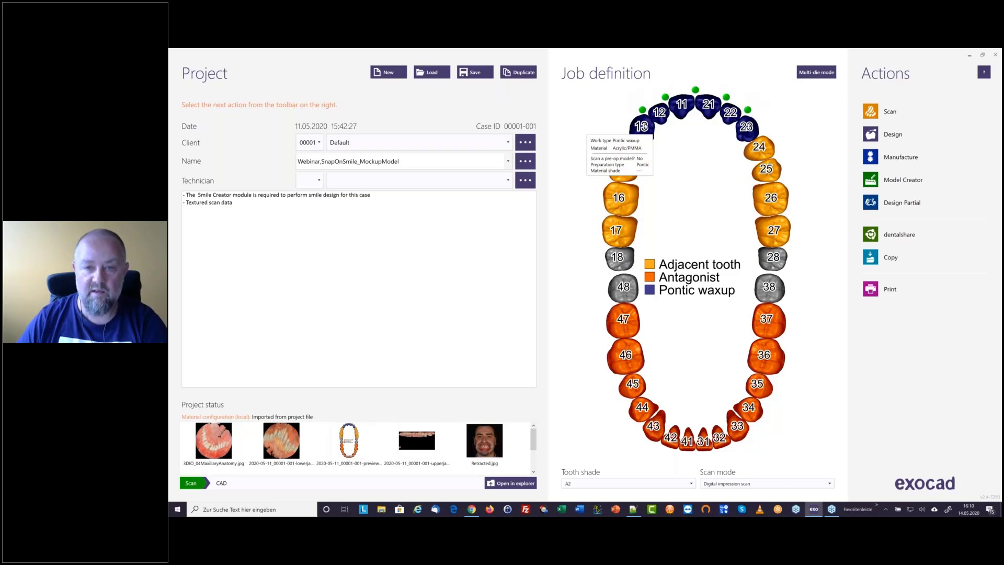
{"action": "left_click", "coordinate": [642, 127]}
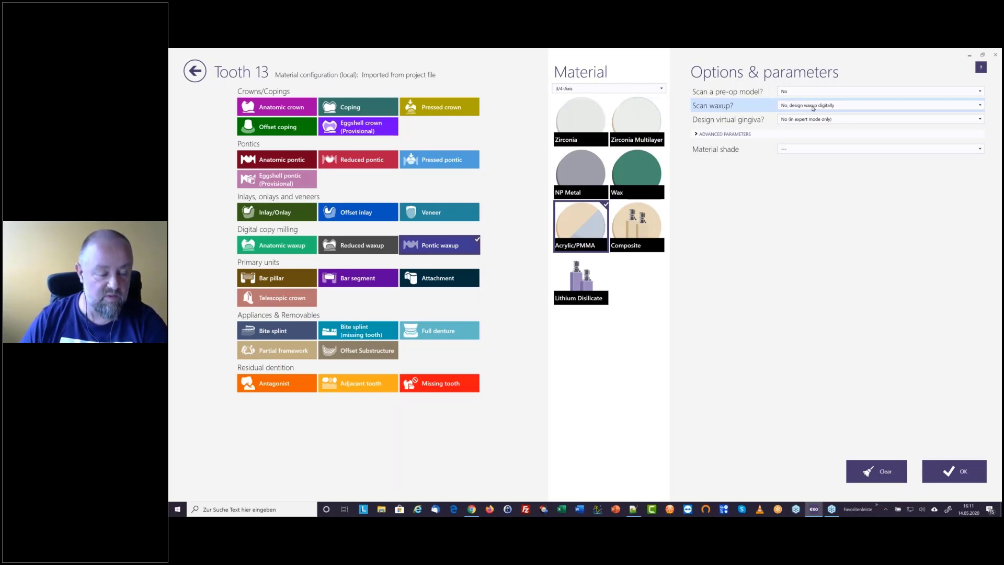
{"action": "left_click", "coordinate": [200, 73]}
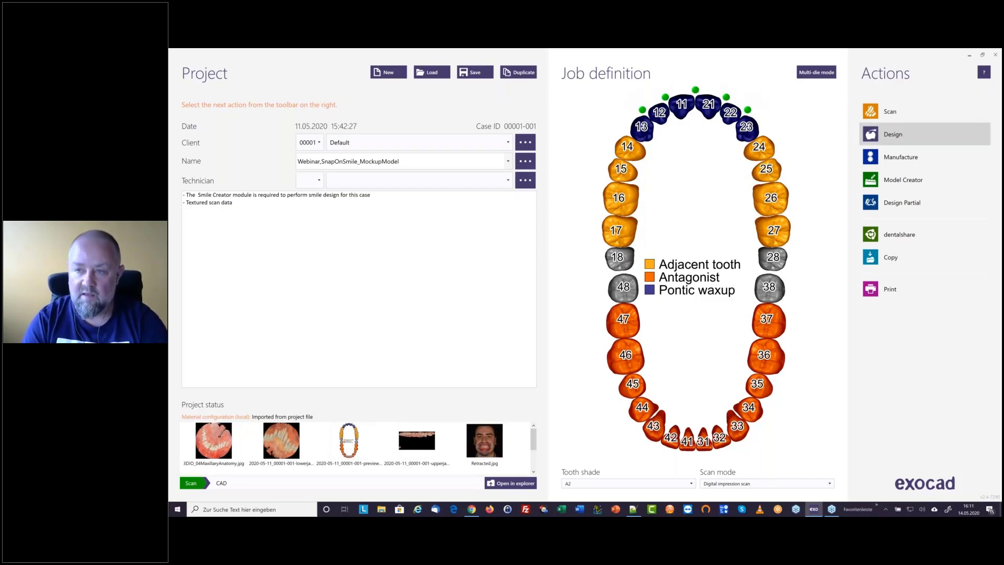
Open the case for design in the CAD program, loading only the scan data instead of the saved scene
{"action": "left_click", "coordinate": [894, 134]}
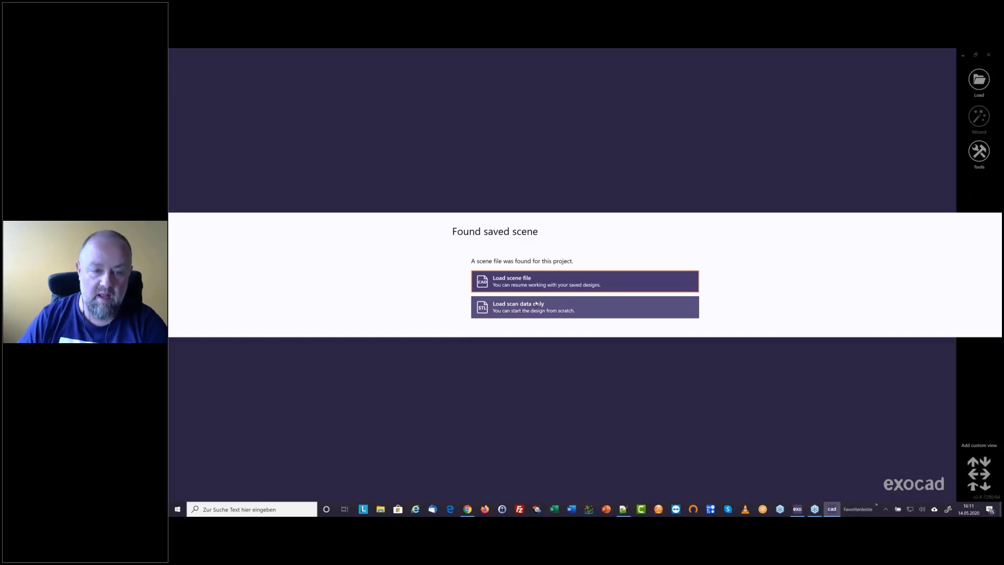
{"action": "left_click", "coordinate": [501, 310]}
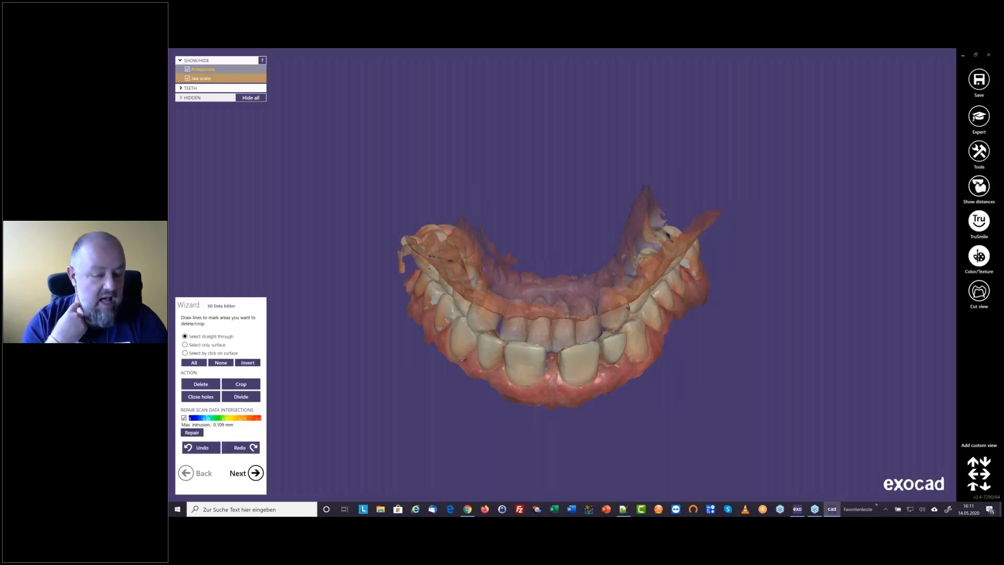
Check the job definition in the project window again and switch back to the CAD scene
{"action": "left_click", "coordinate": [797, 509]}
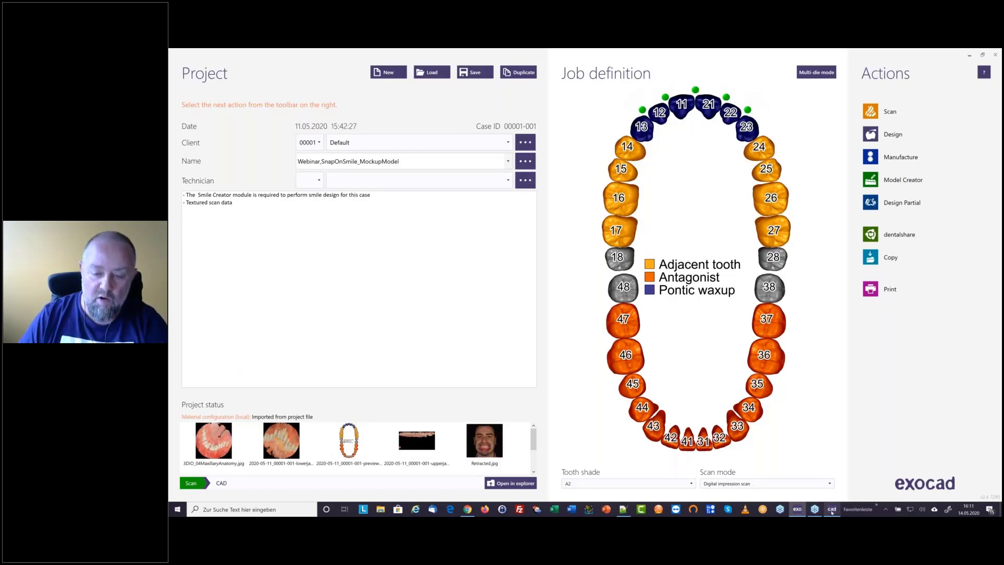
{"action": "mouse_move", "coordinate": [832, 513]}
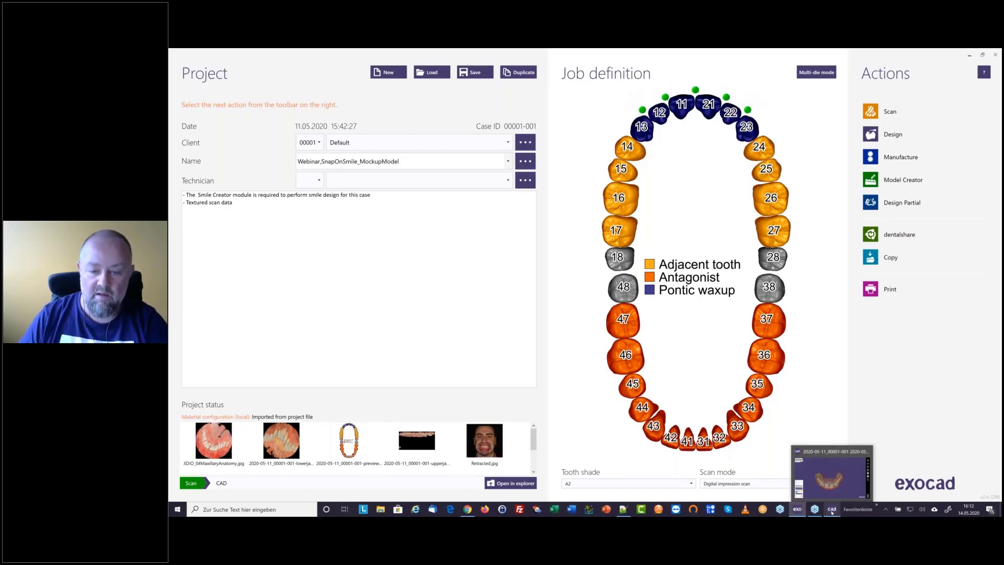
{"action": "left_click", "coordinate": [832, 513]}
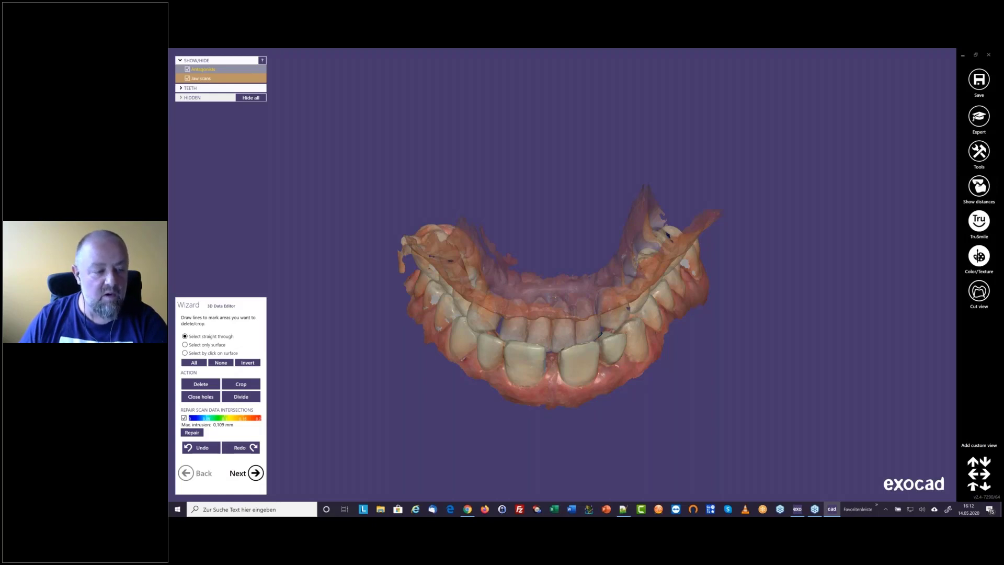
Leave the 3D Data Editor without modifying the intersecting upper and lower jaw scan data
{"action": "mouse_move", "coordinate": [558, 351]}
{"action": "right_mouse_down"}
{"action": "mouse_move", "coordinate": [565, 320]}
{"action": "mouse_move", "coordinate": [561, 359]}
{"action": "right_mouse_up"}
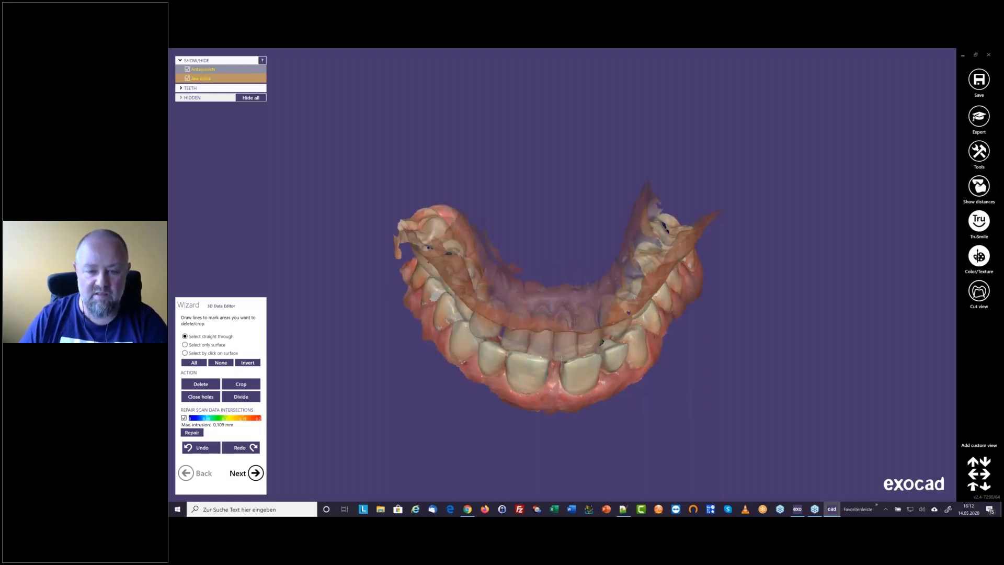
{"action": "scroll", "coordinate": [561, 359], "scroll_direction": "up", "scroll_amount": 3}
{"action": "middle_click_drag", "start_coordinate": [579, 346], "coordinate": [623, 263]}
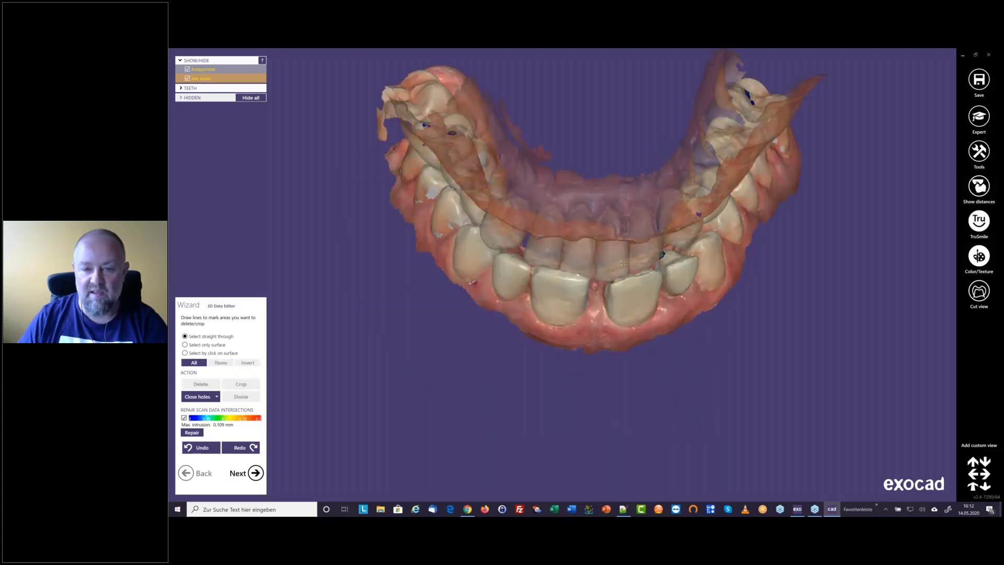
{"action": "scroll", "coordinate": [624, 263], "scroll_direction": "up", "scroll_amount": 2}
{"action": "left_click", "coordinate": [257, 474]}
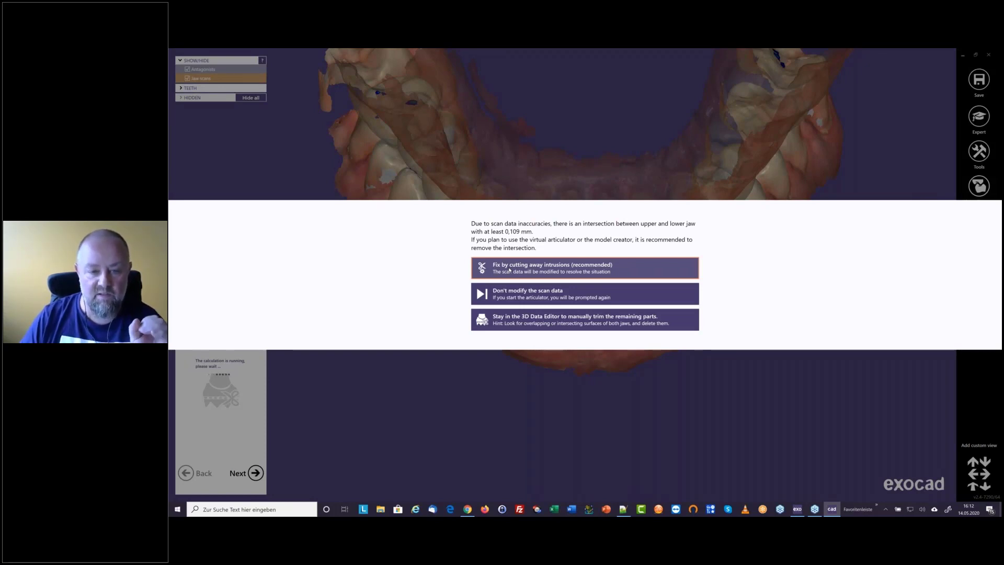
{"action": "left_click", "coordinate": [514, 294]}
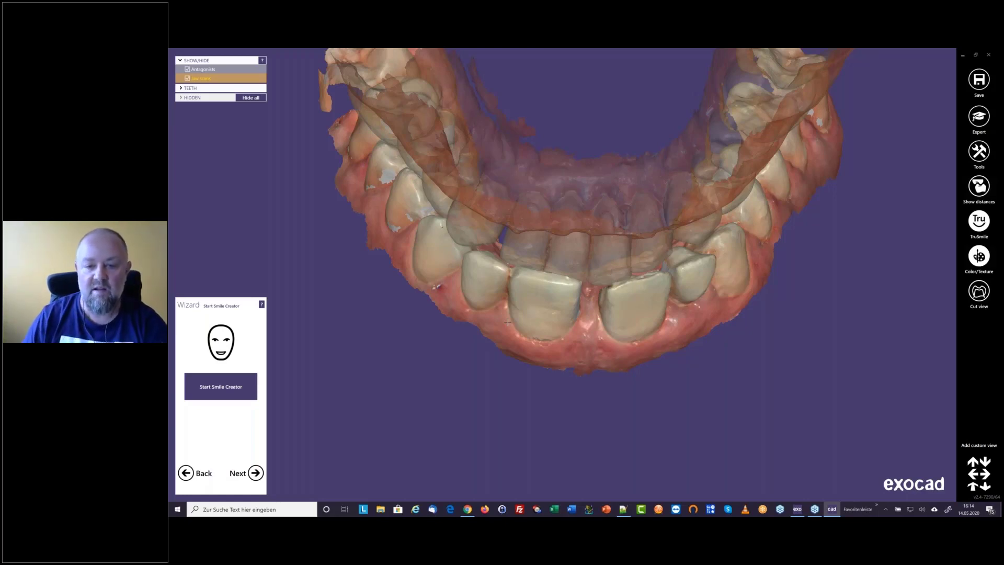
Examine the anterior teeth and the gap between the central incisors on the jaw scans, up close and from the front
{"action": "right_click_drag", "start_coordinate": [561, 225], "coordinate": [654, 251]}
{"action": "scroll", "coordinate": [667, 254], "scroll_direction": "up", "scroll_amount": 3}
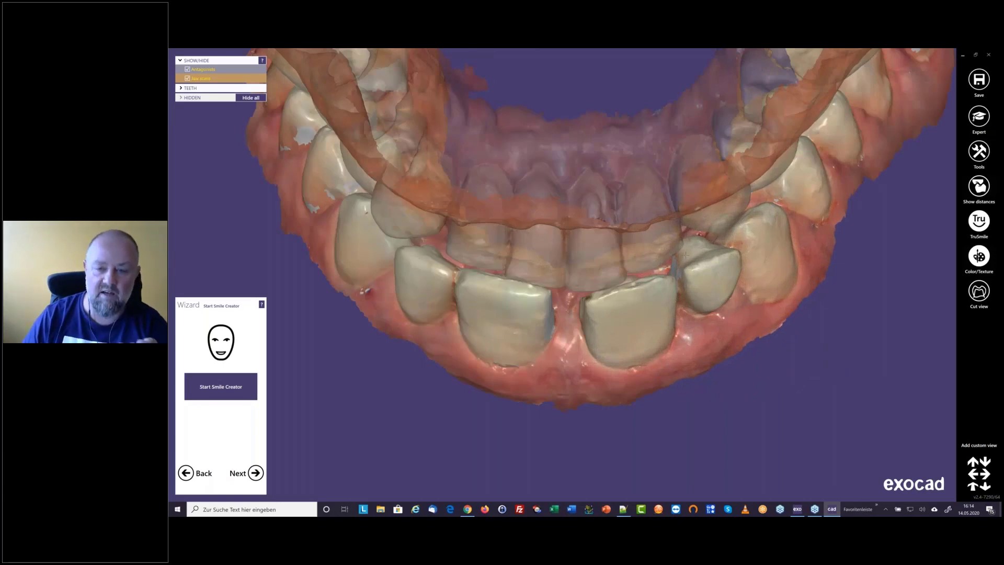
{"action": "scroll", "coordinate": [685, 255], "scroll_direction": "up", "scroll_amount": 5}
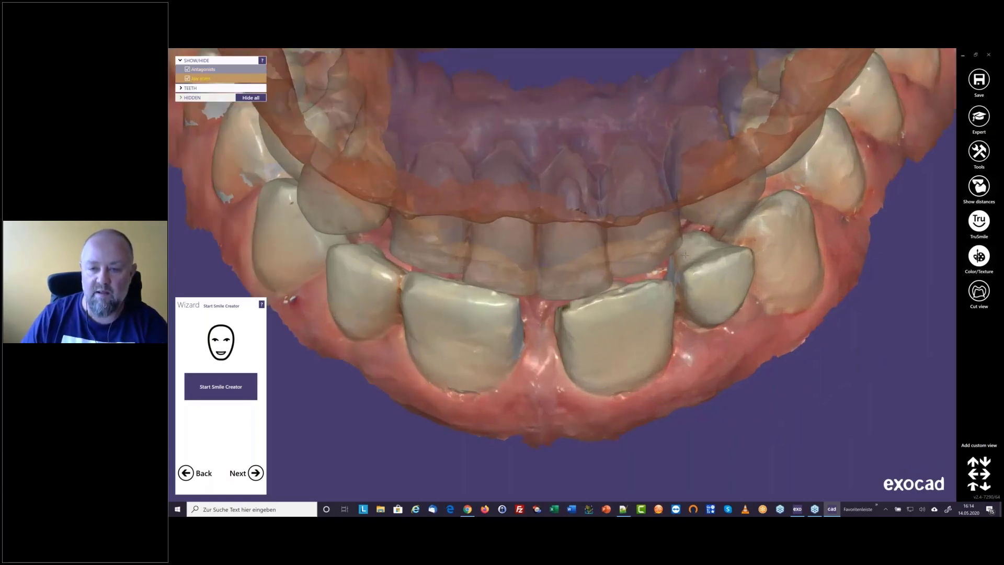
{"action": "scroll", "coordinate": [685, 255], "scroll_direction": "up", "scroll_amount": 5}
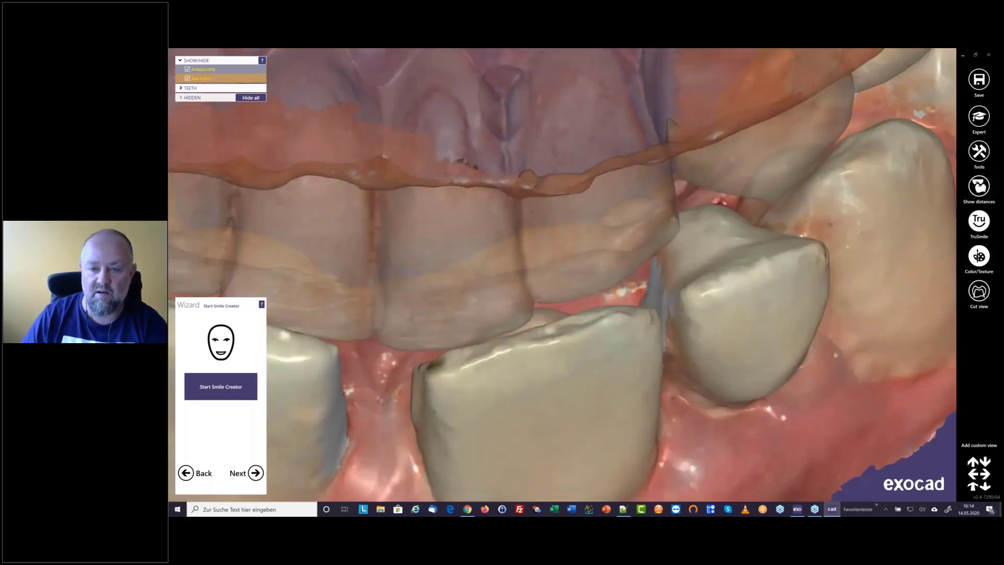
{"action": "scroll", "coordinate": [680, 222], "scroll_direction": "down", "scroll_amount": 5}
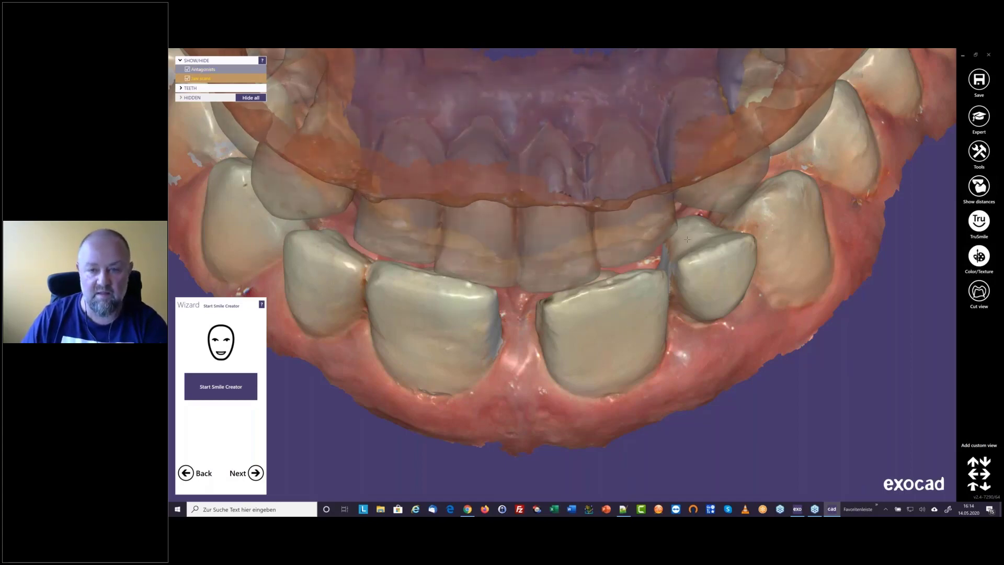
{"action": "scroll", "coordinate": [687, 239], "scroll_direction": "down", "scroll_amount": 3}
{"action": "scroll", "coordinate": [688, 239], "scroll_direction": "up", "scroll_amount": 1}
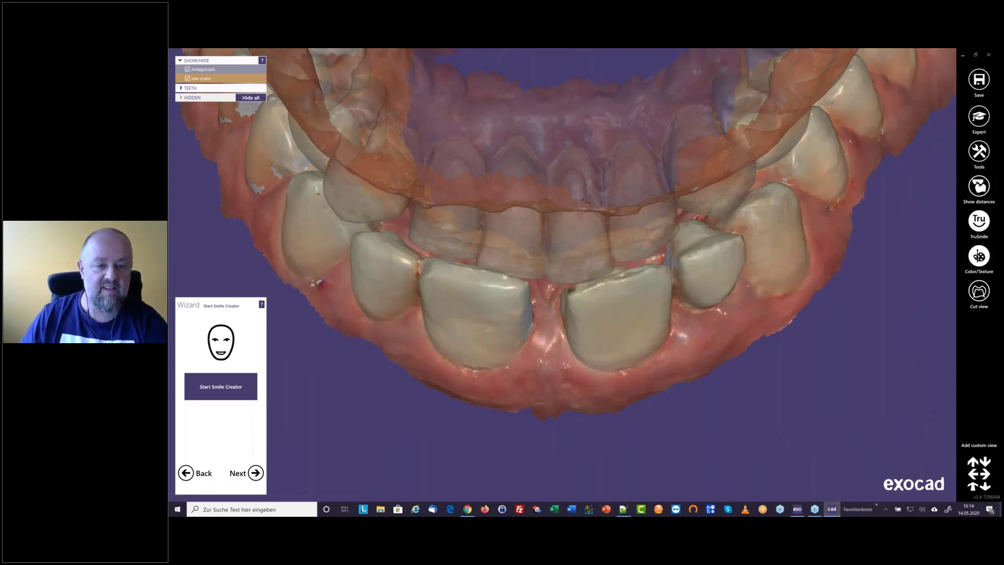
{"action": "right_click_drag", "start_coordinate": [432, 348], "coordinate": [444, 239]}
{"action": "scroll", "coordinate": [536, 298], "scroll_direction": "down", "scroll_amount": 3}
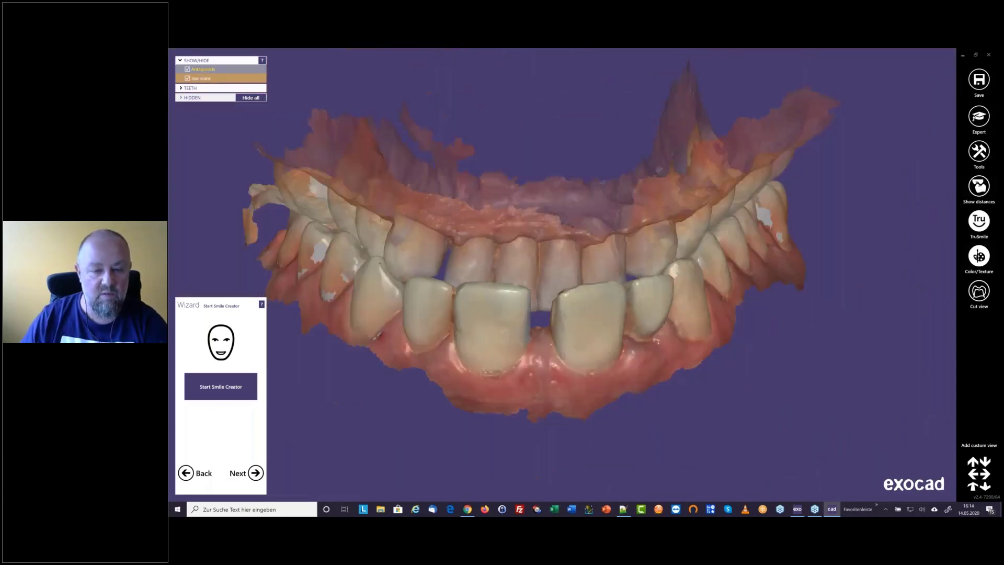
{"action": "left_click", "coordinate": [973, 487]}
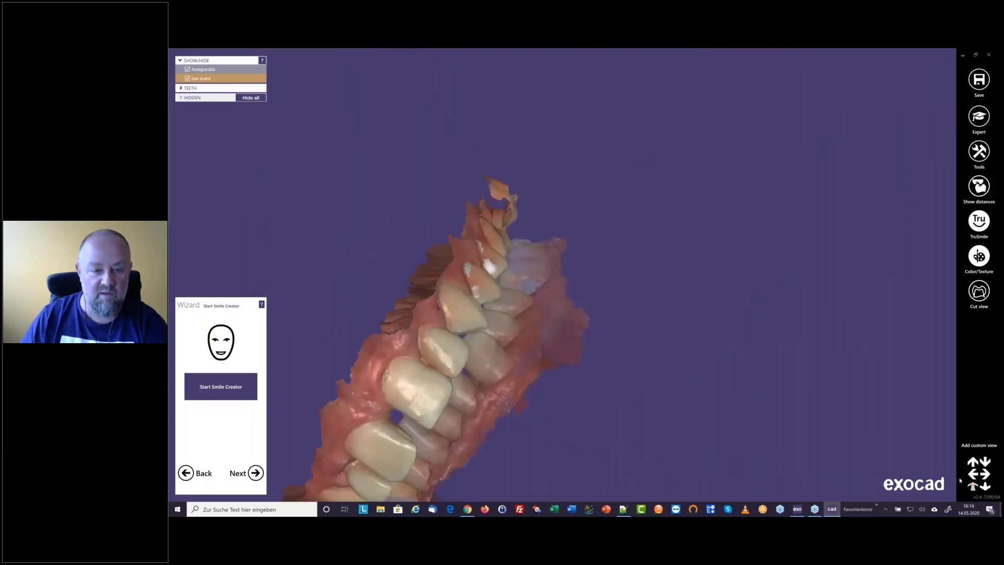
{"action": "scroll", "coordinate": [569, 336], "scroll_direction": "up", "scroll_amount": 3}
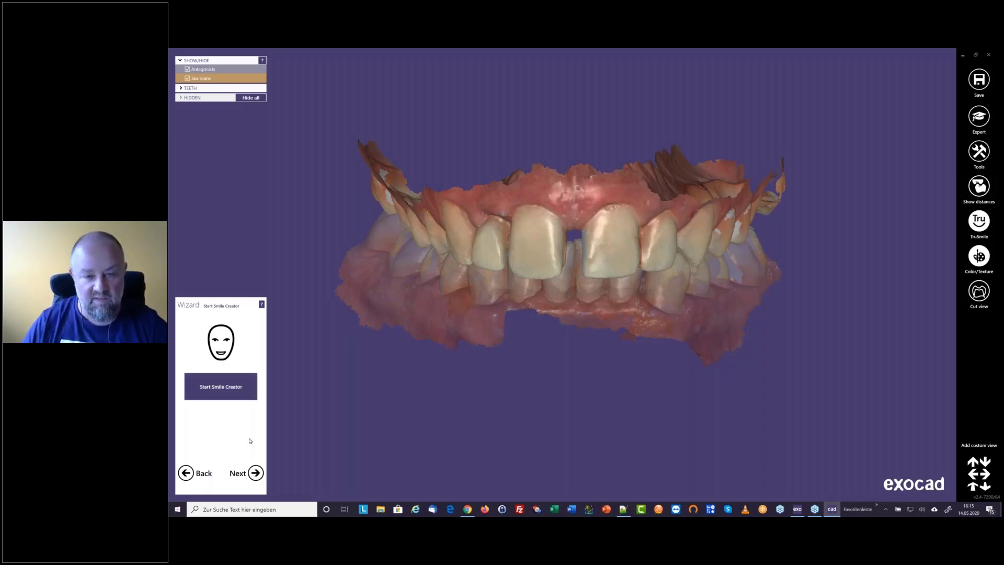
Skip the Smile Creator and set the waxup bottom's insertion direction from an occlusal view of the upper jaw
{"action": "left_click", "coordinate": [256, 473]}
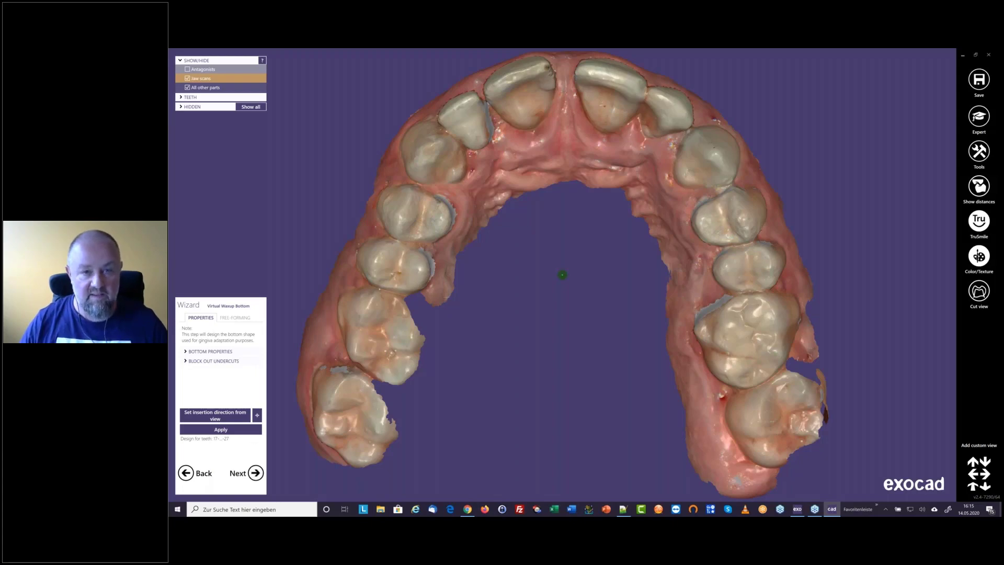
{"action": "right_click_drag", "start_coordinate": [446, 297], "coordinate": [585, 225]}
{"action": "right_click_drag", "start_coordinate": [554, 263], "coordinate": [565, 160]}
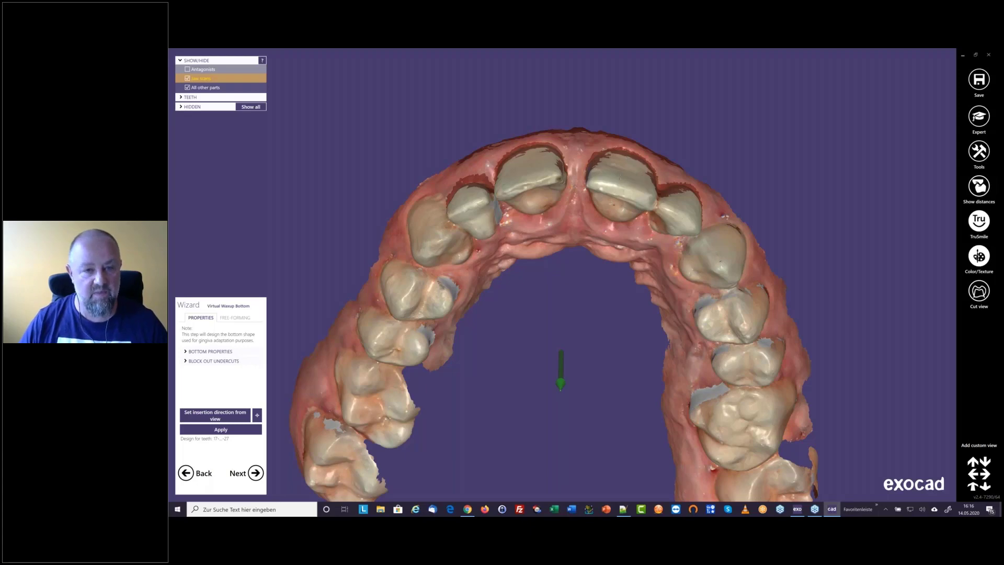
{"action": "right_click_drag", "start_coordinate": [568, 254], "coordinate": [570, 241]}
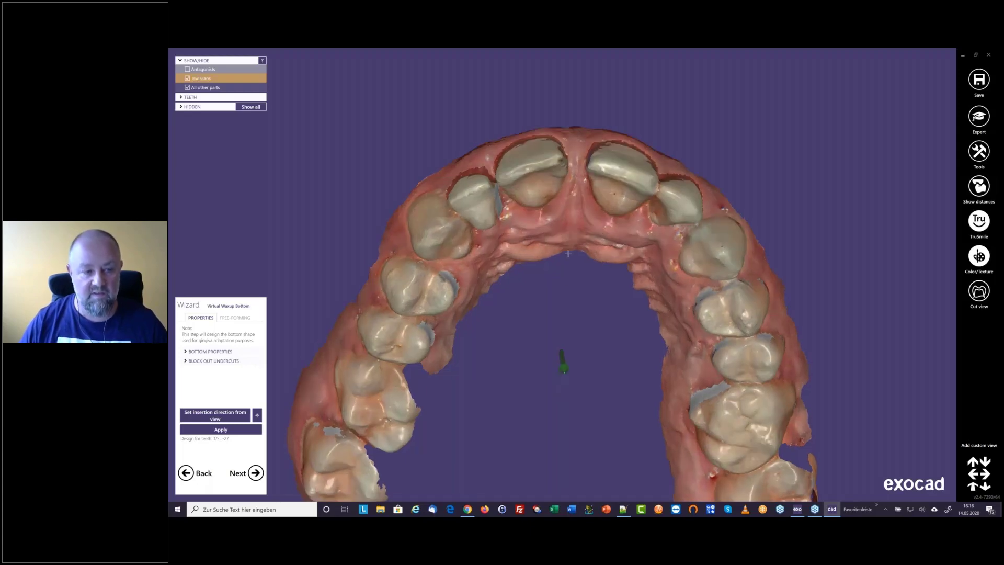
{"action": "left_click", "coordinate": [216, 416]}
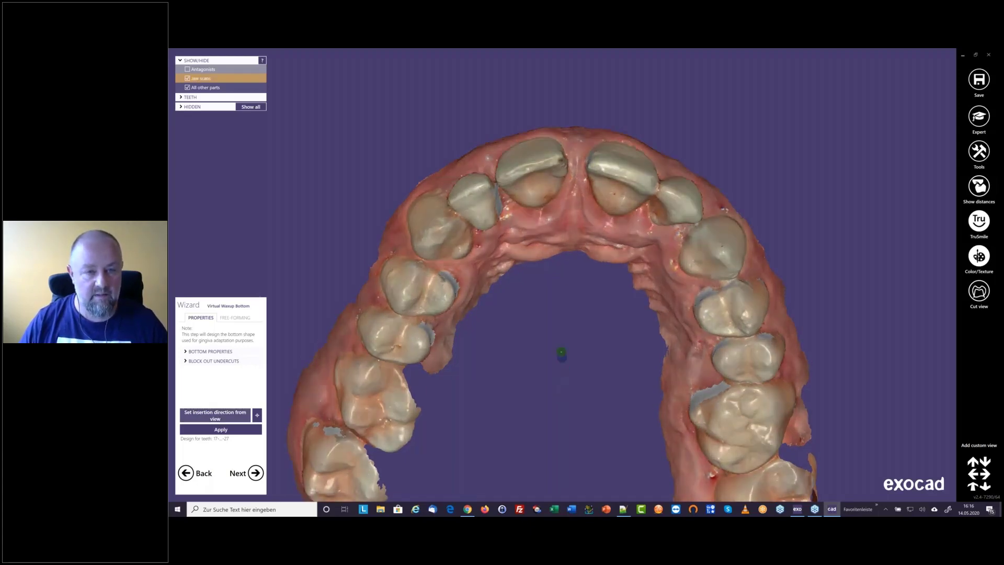
{"action": "mouse_move", "coordinate": [537, 241]}
{"action": "right_mouse_down"}
{"action": "mouse_move", "coordinate": [538, 326]}
{"action": "mouse_move", "coordinate": [532, 243]}
{"action": "right_mouse_up"}
{"action": "left_click", "coordinate": [215, 415]}
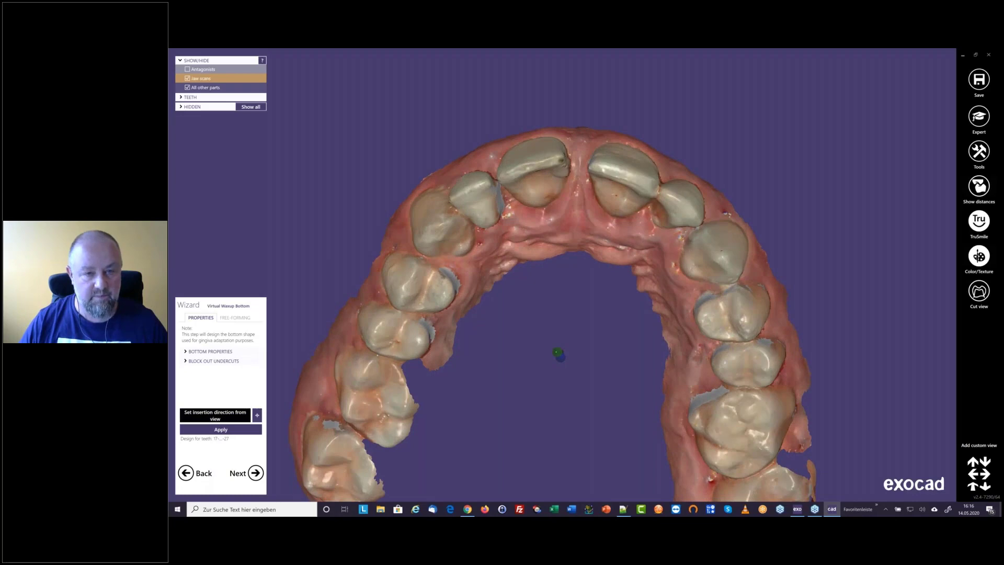
Inspect the undercut areas around the upper front teeth and set the waxup bottom's milling diameter to 0.5 mm
{"action": "left_click", "coordinate": [185, 352]}
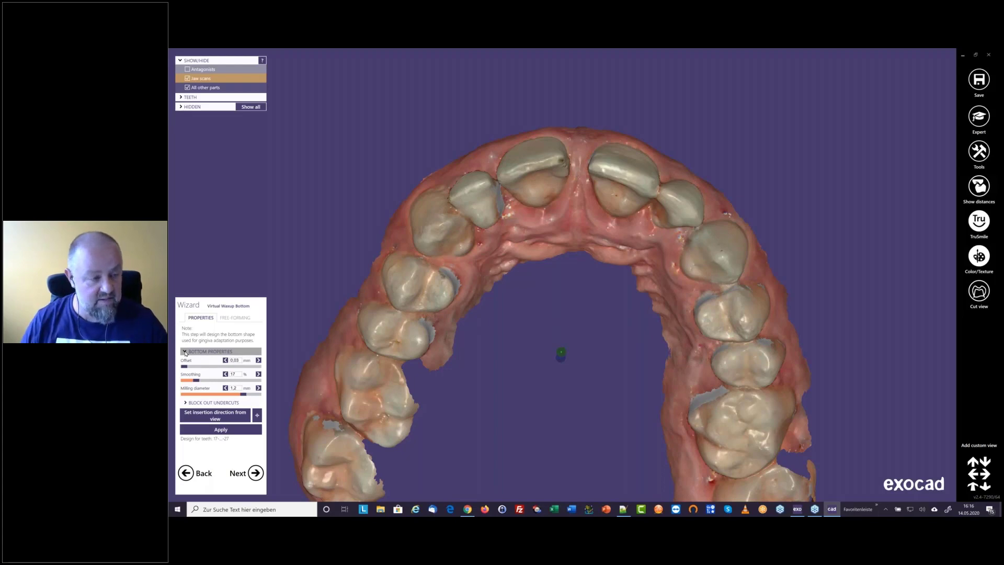
{"action": "left_click", "coordinate": [234, 360]}
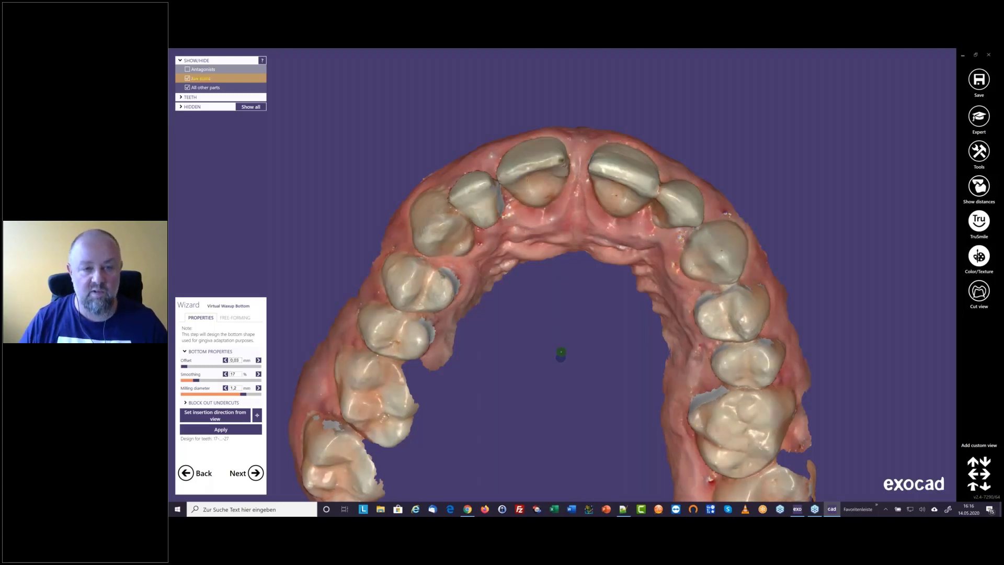
{"action": "middle_click_drag", "start_coordinate": [528, 179], "coordinate": [563, 275]}
{"action": "right_click_drag", "start_coordinate": [563, 274], "coordinate": [549, 311]}
{"action": "scroll", "coordinate": [549, 311], "scroll_direction": "up", "scroll_amount": 3}
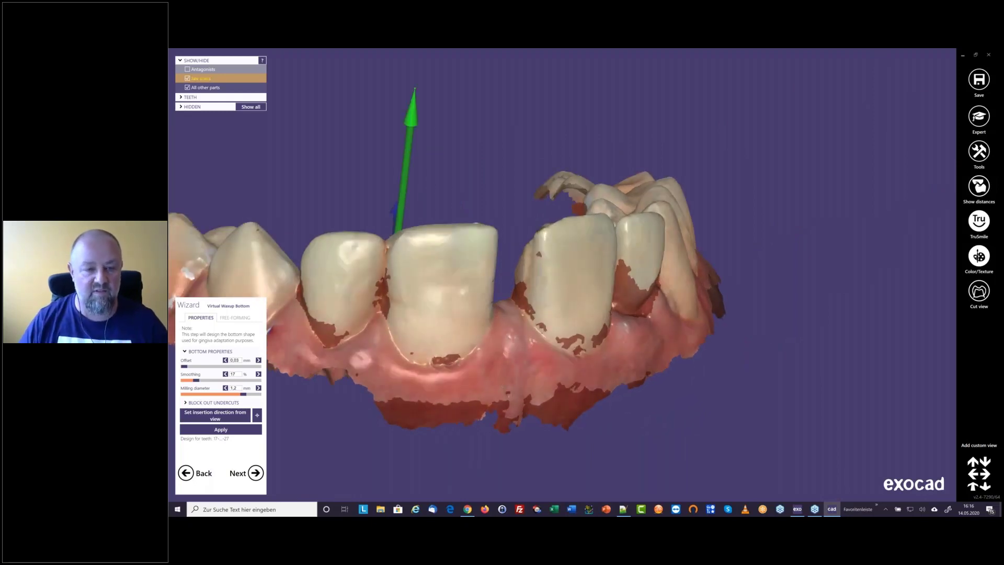
{"action": "right_click_drag", "start_coordinate": [515, 365], "coordinate": [453, 228]}
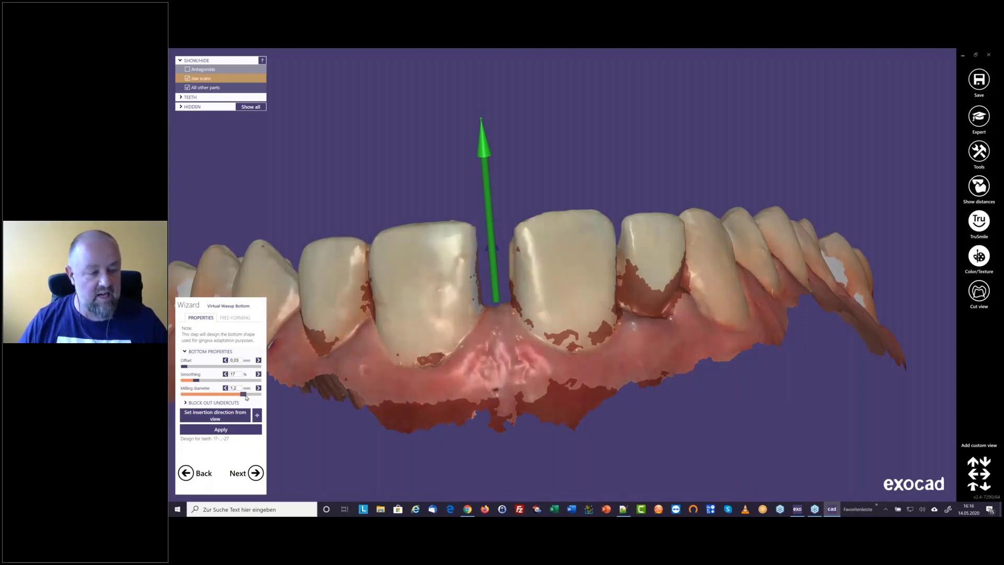
{"action": "left_click_drag", "start_coordinate": [244, 397], "coordinate": [210, 401]}
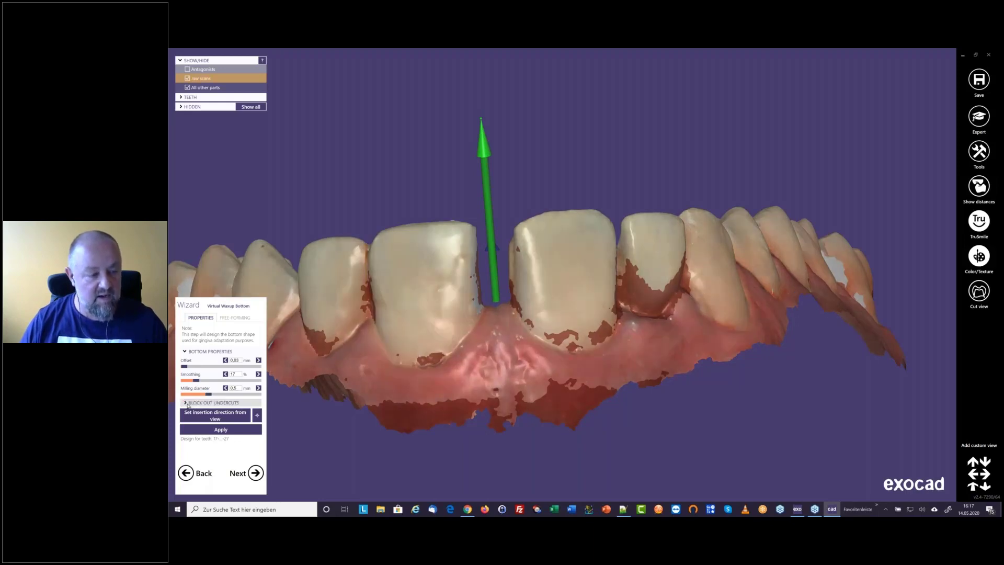
Generate the virtual waxup bottom with undercuts allowed up to 0.5 mm and proceed to placing the tooth models
{"action": "left_click", "coordinate": [217, 403]}
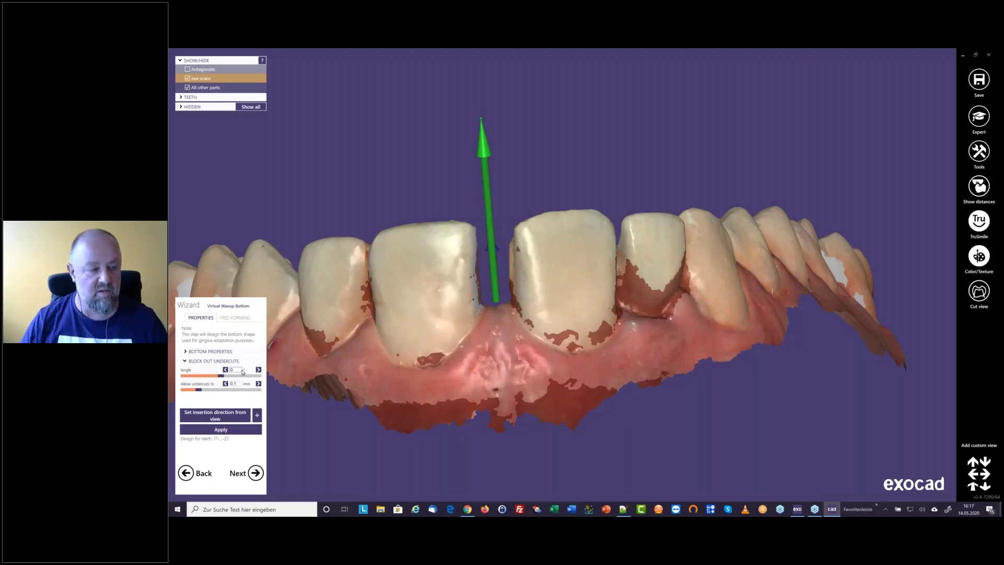
{"action": "left_click", "coordinate": [199, 390]}
{"action": "left_click_drag", "start_coordinate": [199, 390], "coordinate": [268, 391]}
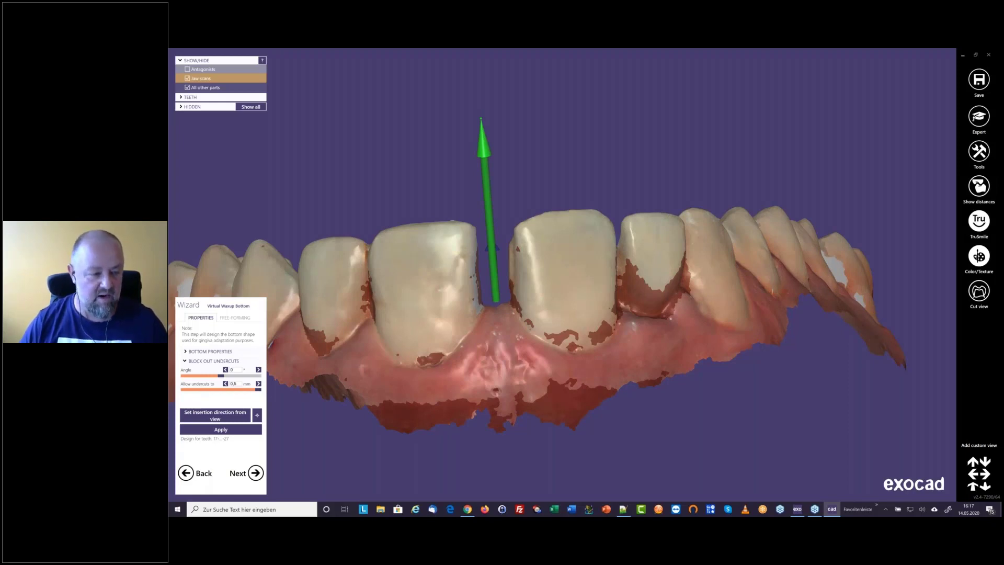
{"action": "left_click", "coordinate": [221, 430]}
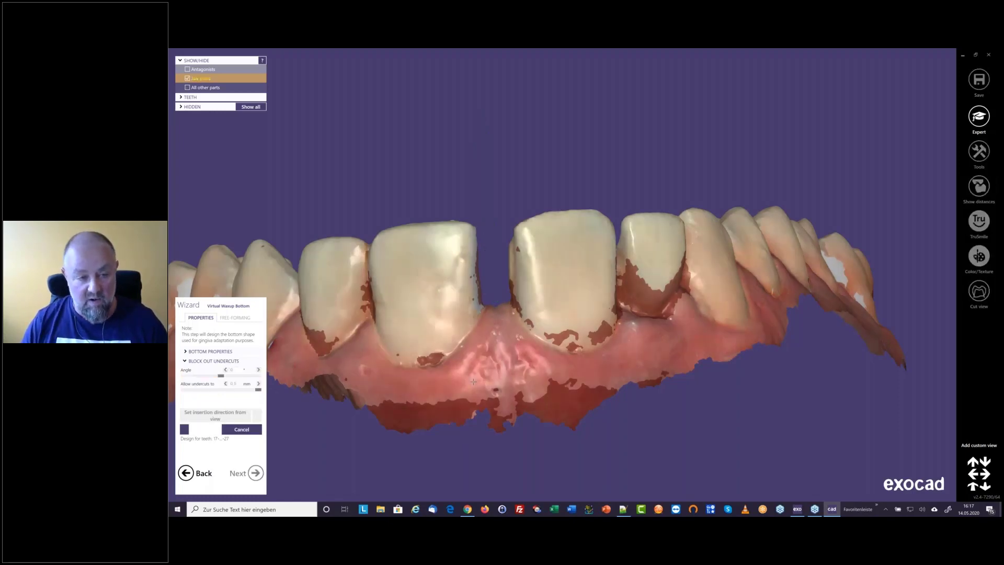
{"action": "scroll", "coordinate": [473, 382], "scroll_direction": "down", "scroll_amount": 3}
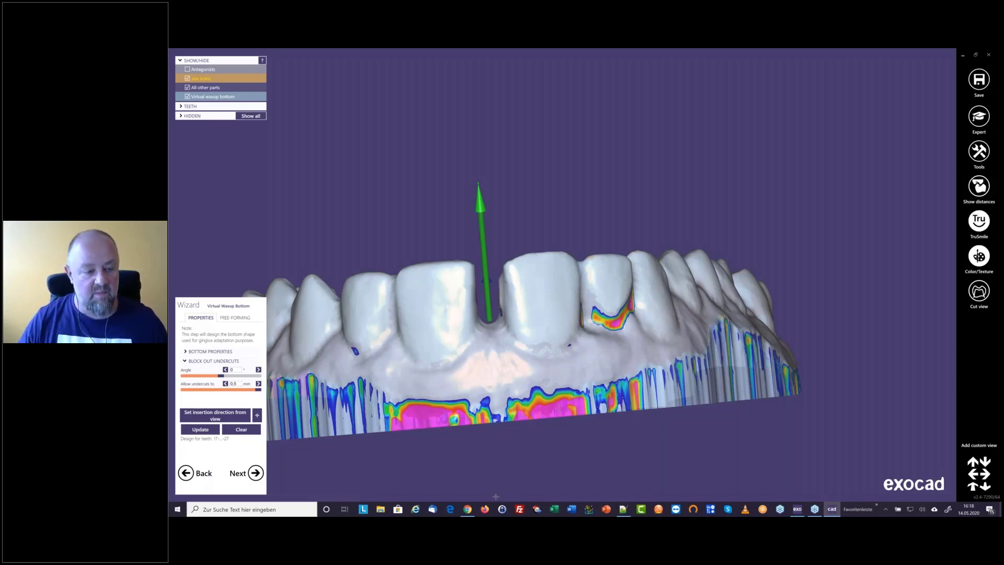
{"action": "left_click", "coordinate": [255, 473]}
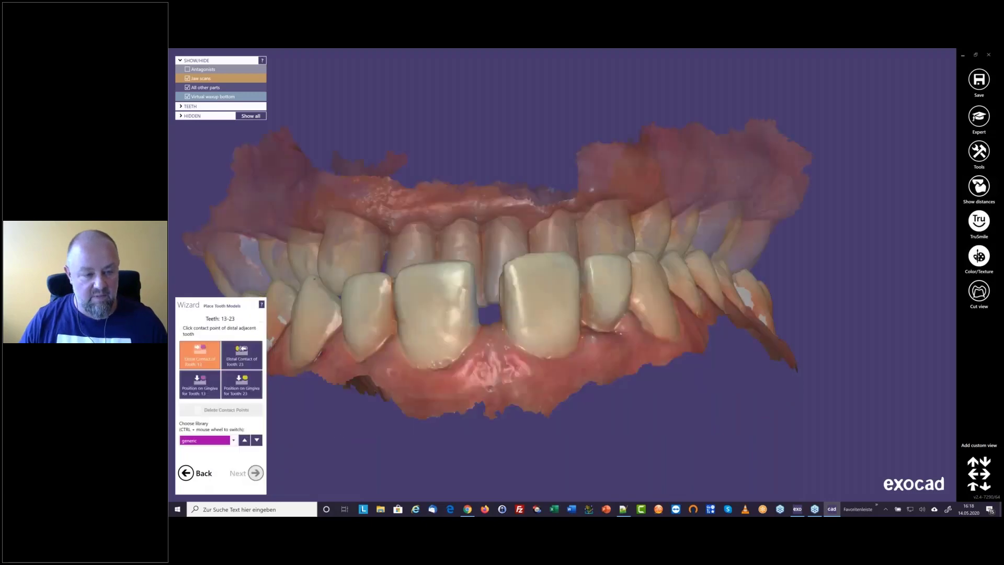
Hide the antagonist and set the distal contact points for teeth 13 and 23 on the upper jaw scan from an occlusal view
{"action": "right_click_drag", "start_coordinate": [427, 339], "coordinate": [589, 208]}
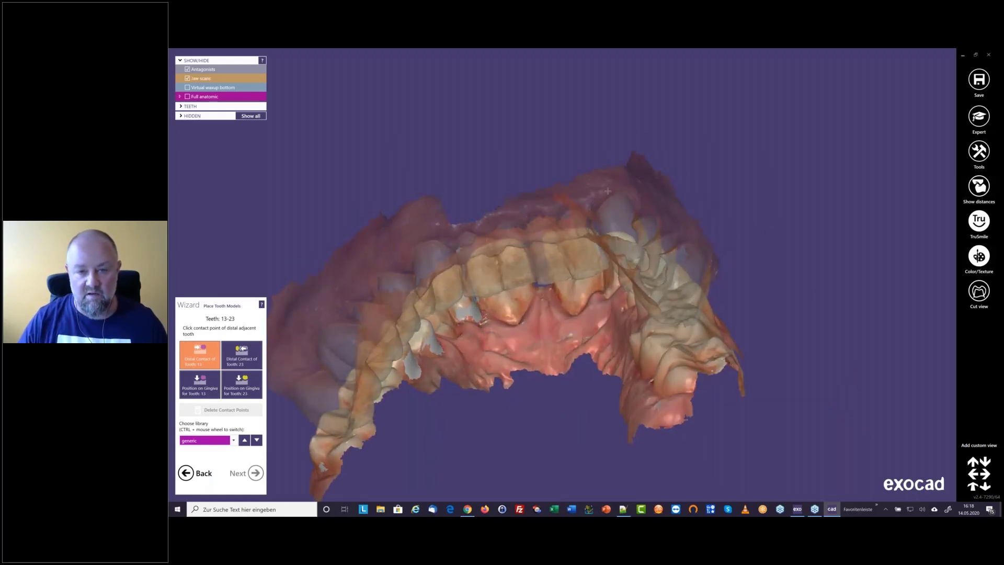
{"action": "middle_click", "coordinate": [608, 192], "text": "ctrl"}
{"action": "scroll", "coordinate": [520, 225], "scroll_direction": "up", "scroll_amount": 5}
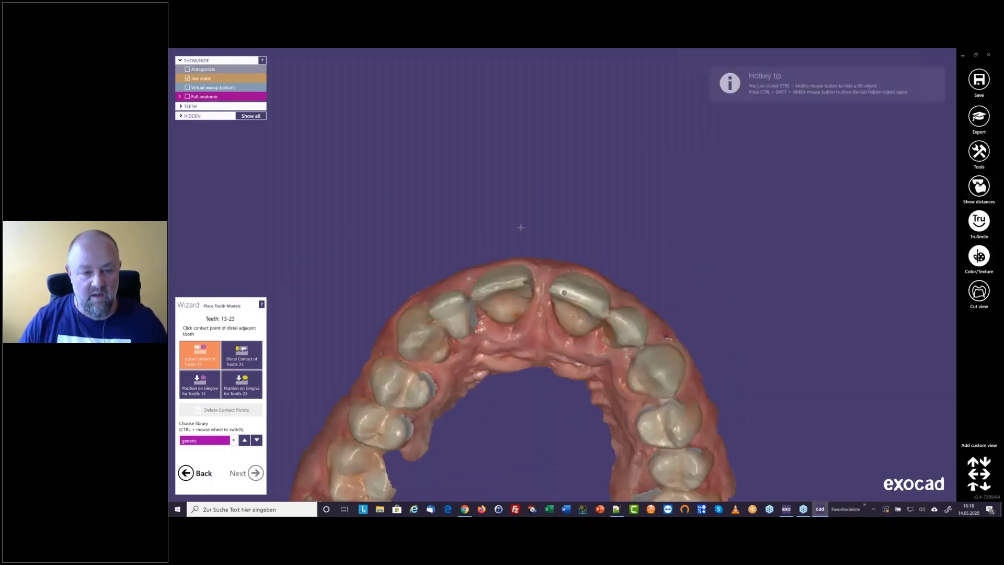
{"action": "middle_click_drag", "start_coordinate": [517, 340], "coordinate": [548, 320]}
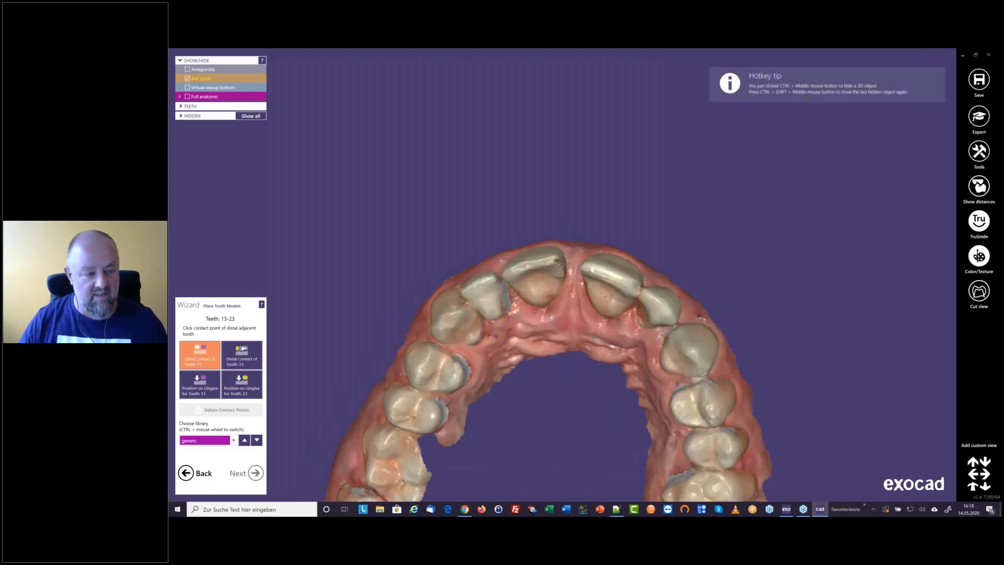
{"action": "left_click", "coordinate": [436, 345]}
{"action": "left_click", "coordinate": [708, 383]}
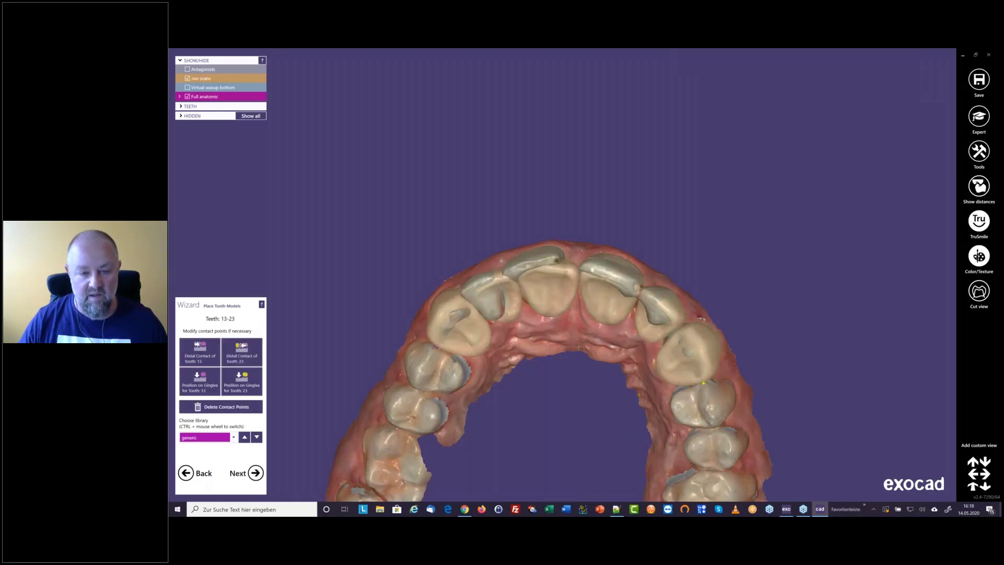
Choose the ZRS 01 tooth library for teeth 13 to 23 and continue to tooth placement
{"action": "right_click_drag", "start_coordinate": [569, 336], "coordinate": [568, 336]}
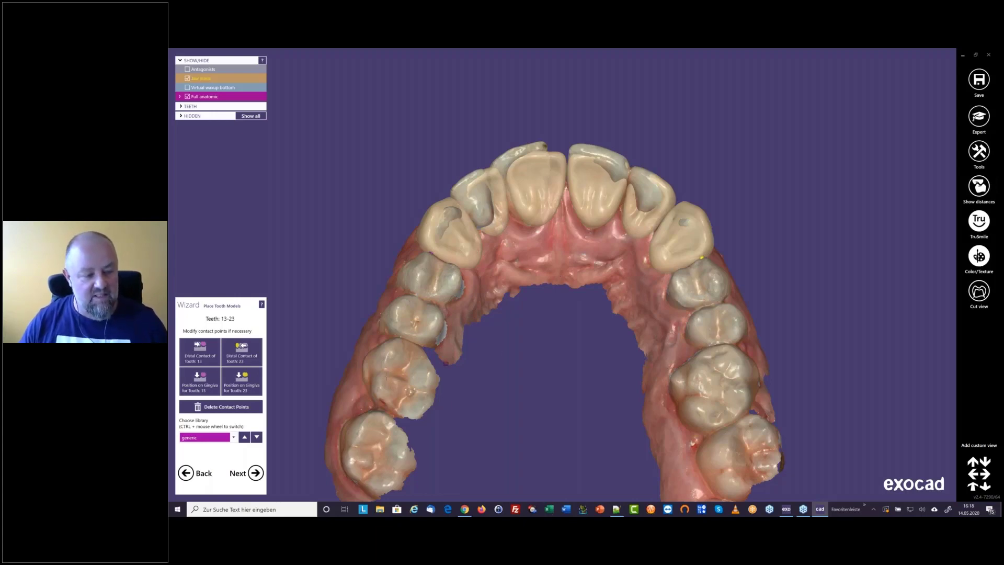
{"action": "left_click", "coordinate": [234, 439]}
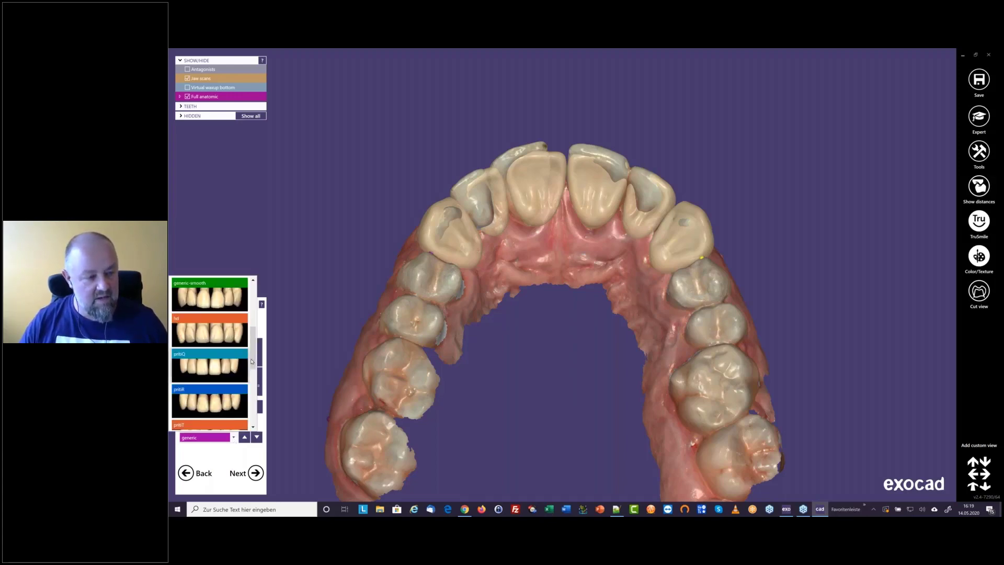
{"action": "left_click_drag", "start_coordinate": [255, 349], "coordinate": [256, 414]}
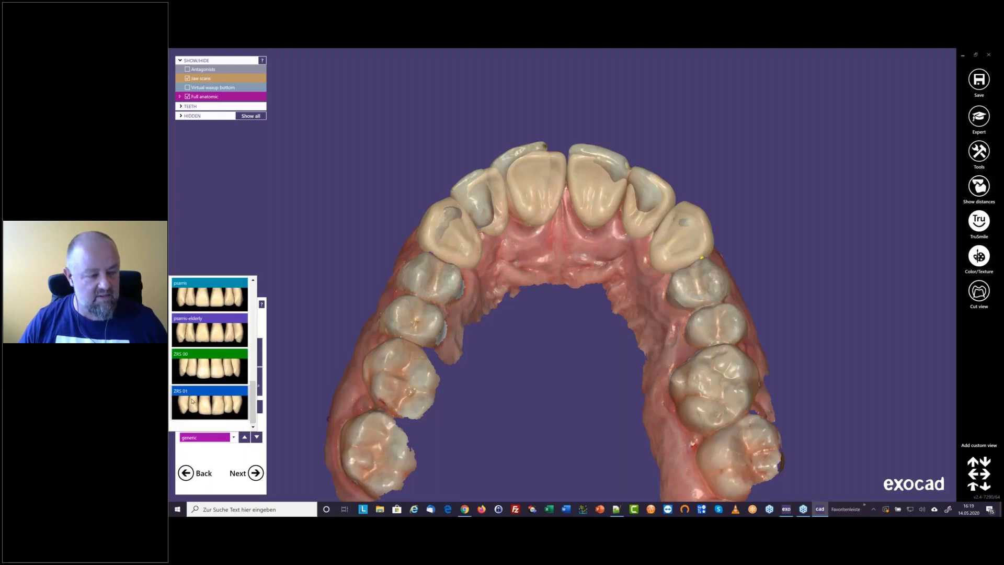
{"action": "left_click", "coordinate": [192, 400]}
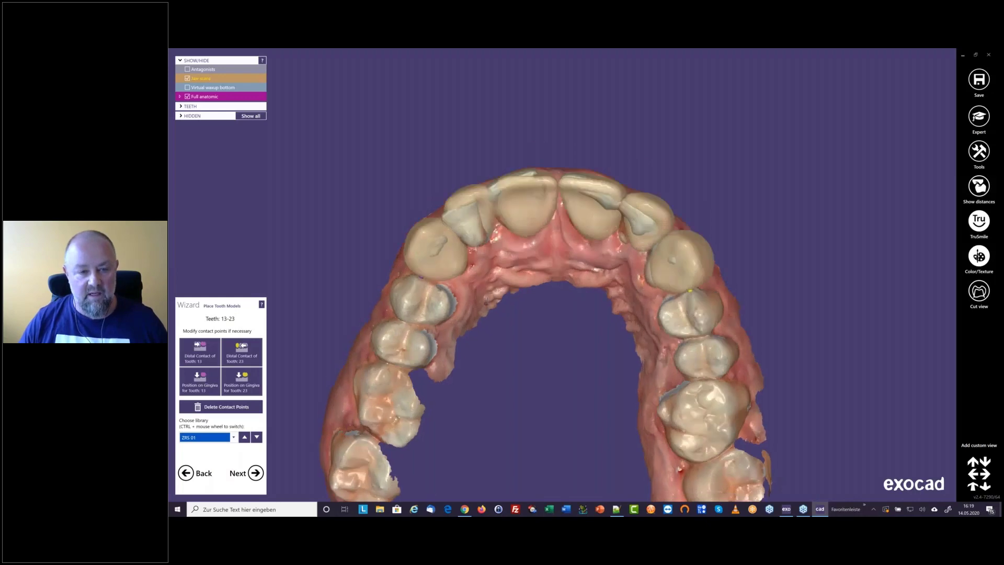
{"action": "mouse_move", "coordinate": [487, 301]}
{"action": "right_mouse_down"}
{"action": "mouse_move", "coordinate": [491, 397]}
{"action": "mouse_move", "coordinate": [482, 310]}
{"action": "right_mouse_up"}
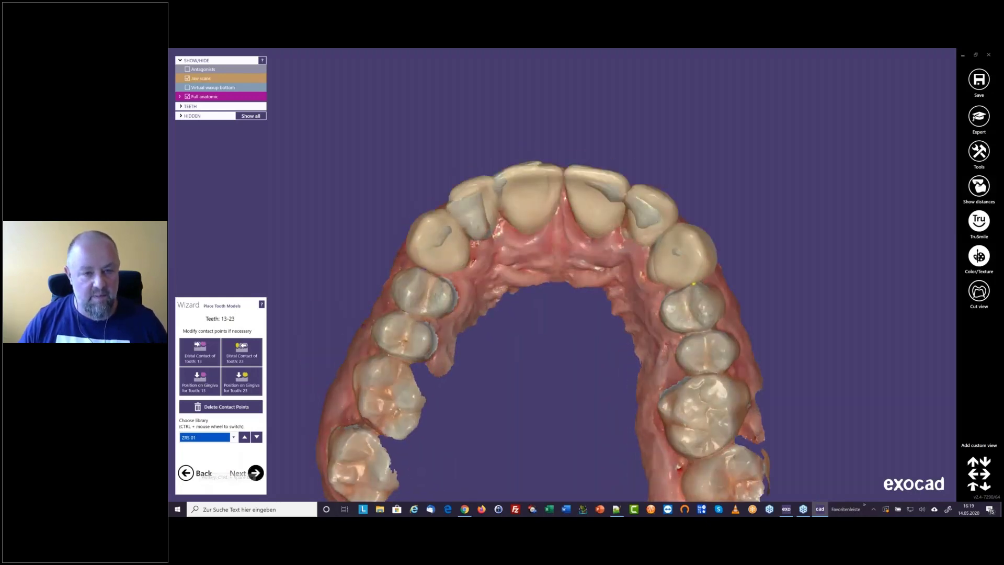
{"action": "left_click", "coordinate": [255, 473]}
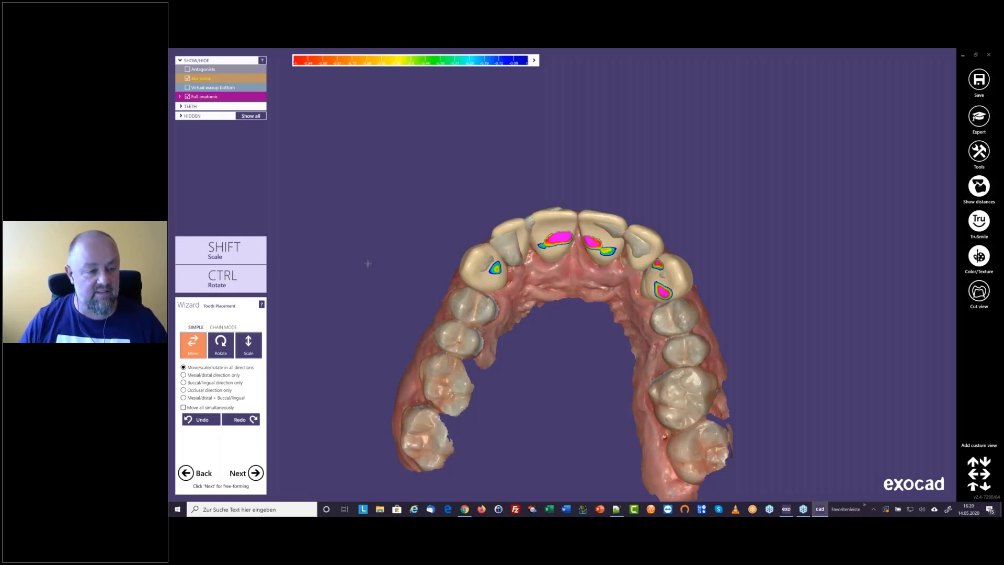
Enable chain mode, adjust the chain at the canines and lock both of its distal ends
{"action": "left_click", "coordinate": [233, 328]}
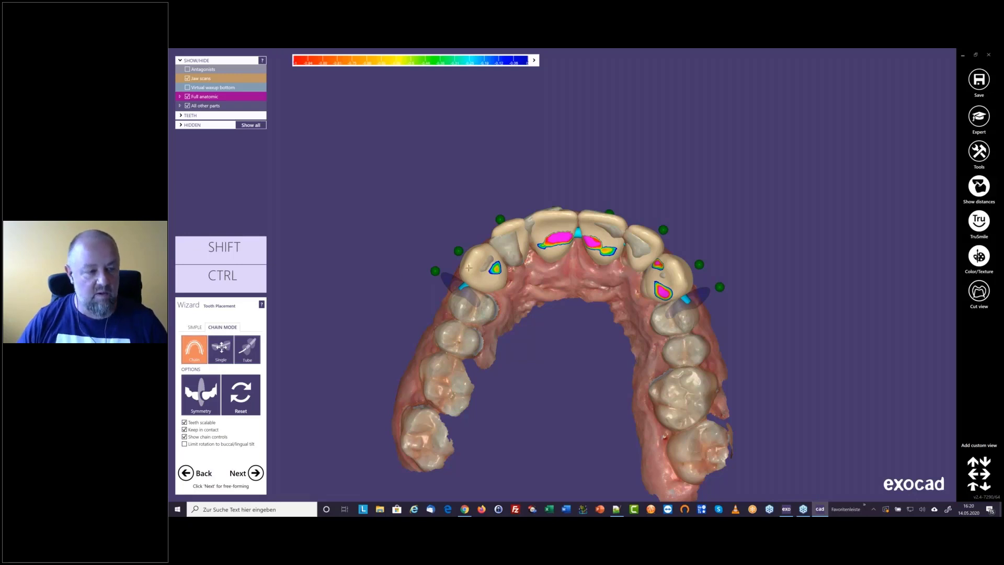
{"action": "right_click_drag", "start_coordinate": [468, 268], "coordinate": [381, 253]}
{"action": "left_click_drag", "start_coordinate": [482, 273], "coordinate": [476, 287]}
{"action": "left_click_drag", "start_coordinate": [699, 295], "coordinate": [697, 295]}
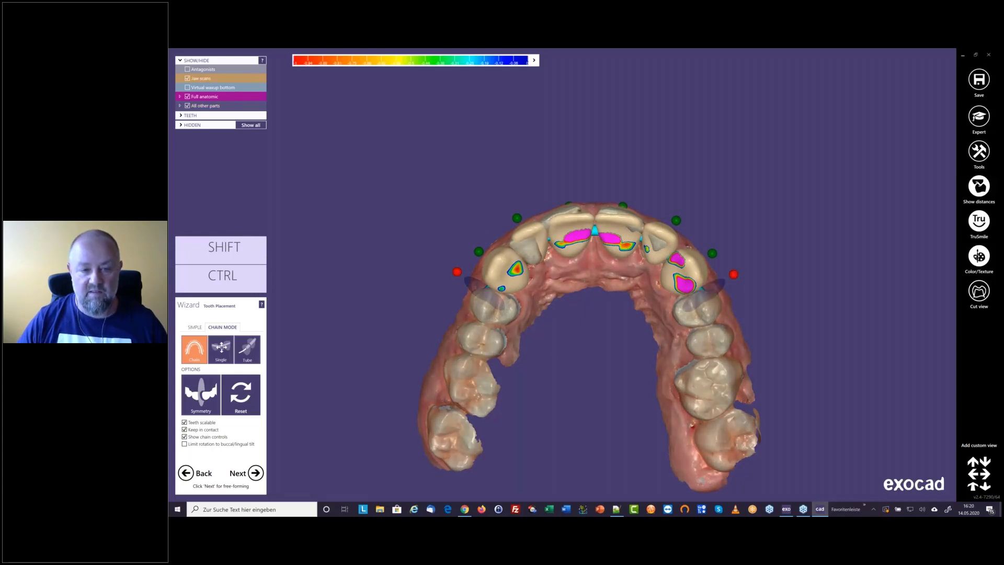
Move the central incisors of the chain labially to reduce their palatal intersections, and check the arch from the front
{"action": "mouse_move", "coordinate": [564, 278]}
{"action": "right_mouse_down"}
{"action": "mouse_move", "coordinate": [563, 295]}
{"action": "mouse_move", "coordinate": [563, 272]}
{"action": "right_mouse_up"}
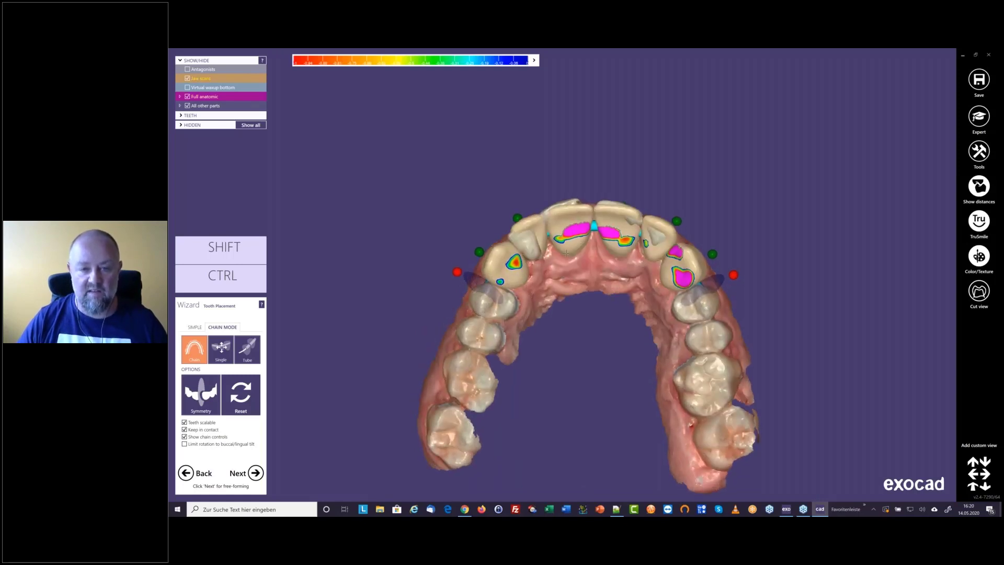
{"action": "left_click_drag", "start_coordinate": [574, 241], "coordinate": [574, 231]}
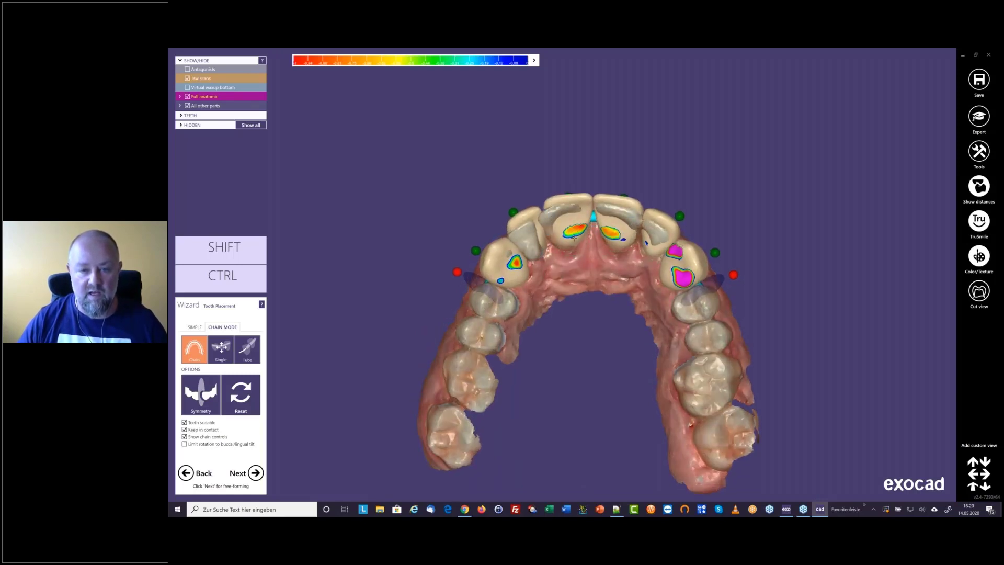
{"action": "right_click_drag", "start_coordinate": [574, 230], "coordinate": [605, 284]}
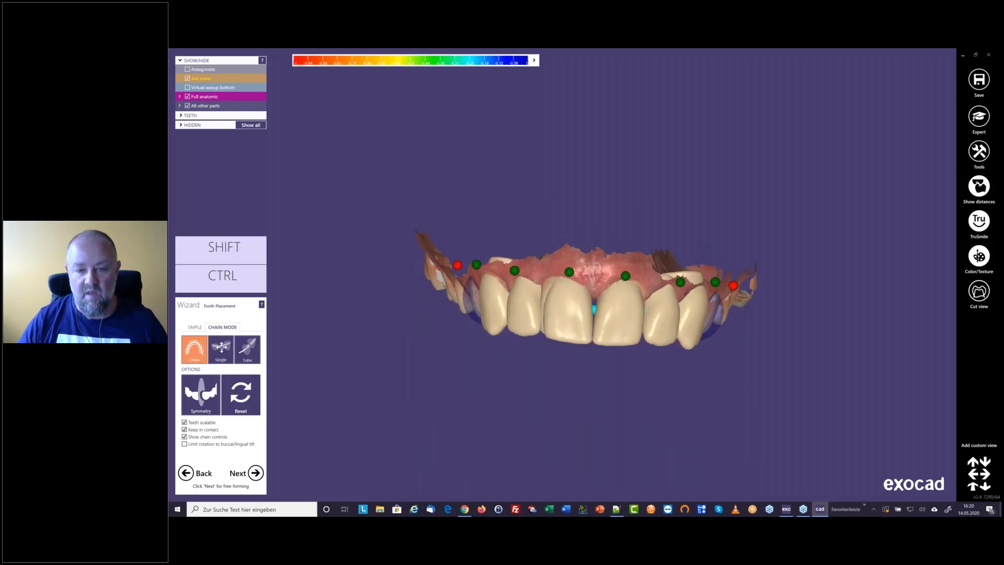
{"action": "scroll", "coordinate": [605, 284], "scroll_direction": "up", "scroll_amount": 1}
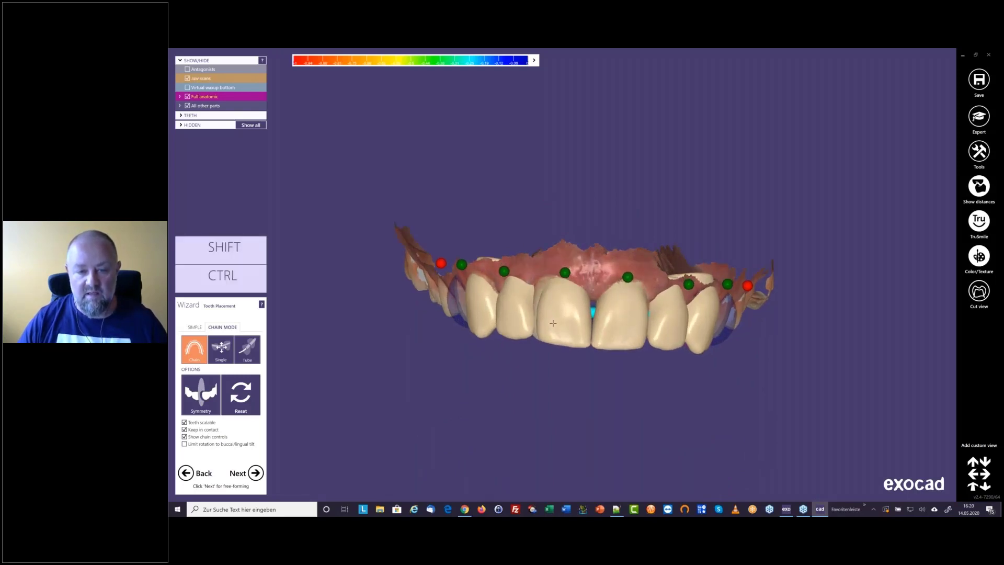
{"action": "right_click_drag", "start_coordinate": [557, 344], "coordinate": [574, 298]}
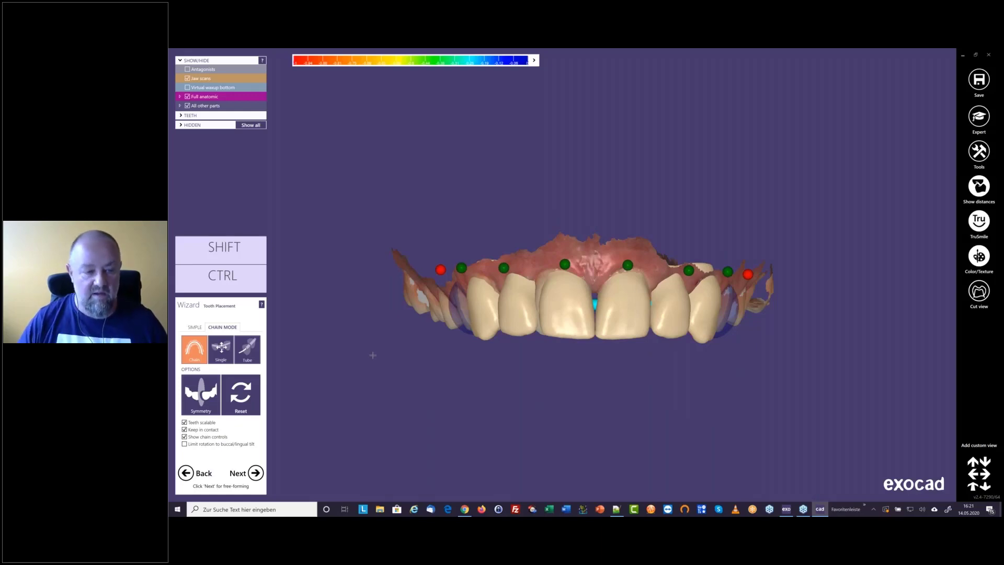
Switch to single-tooth transformation with translucent tooth models, adjust and lock tooth 11, and adjust tooth 21 beside it
{"action": "left_click", "coordinate": [220, 356]}
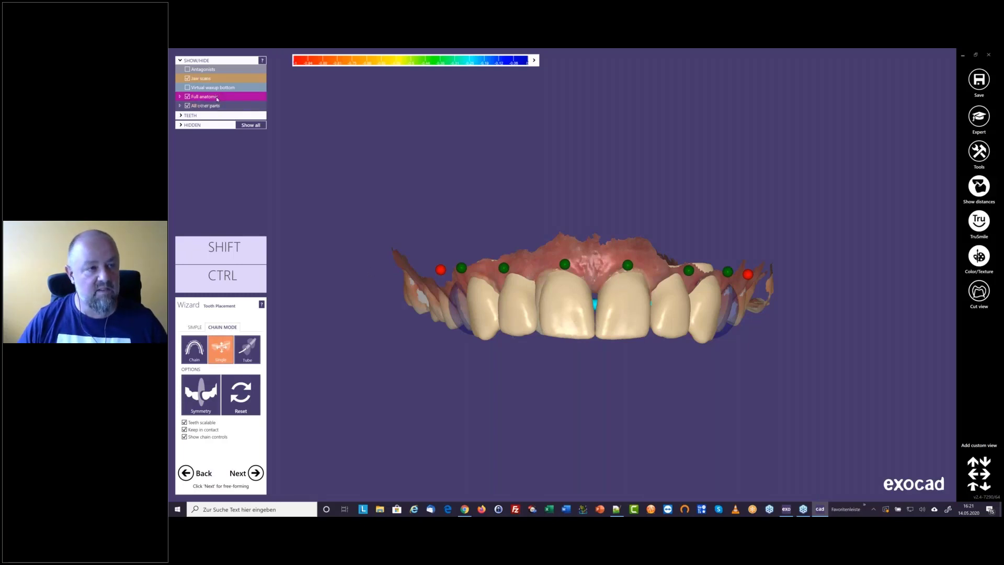
{"action": "left_click_drag", "start_coordinate": [214, 99], "coordinate": [212, 99]}
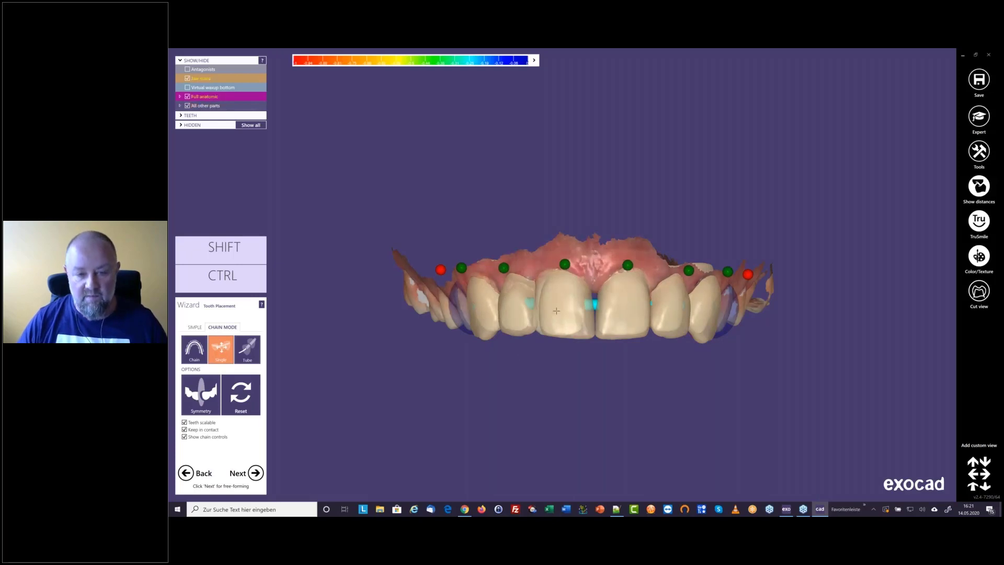
{"action": "right_click_drag", "start_coordinate": [547, 321], "coordinate": [552, 323]}
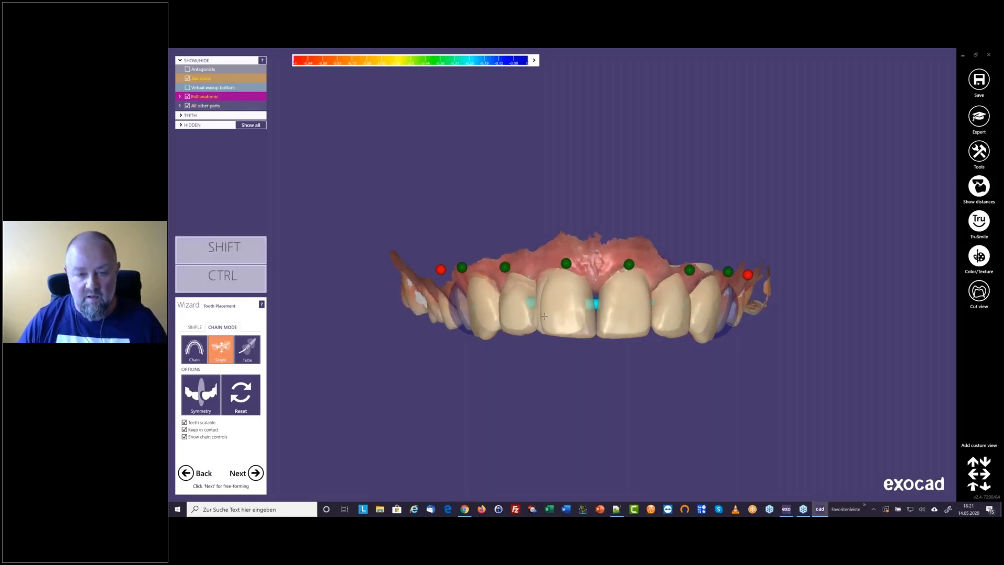
{"action": "left_click", "coordinate": [566, 263]}
{"action": "right_click_drag", "start_coordinate": [629, 325], "coordinate": [616, 324]}
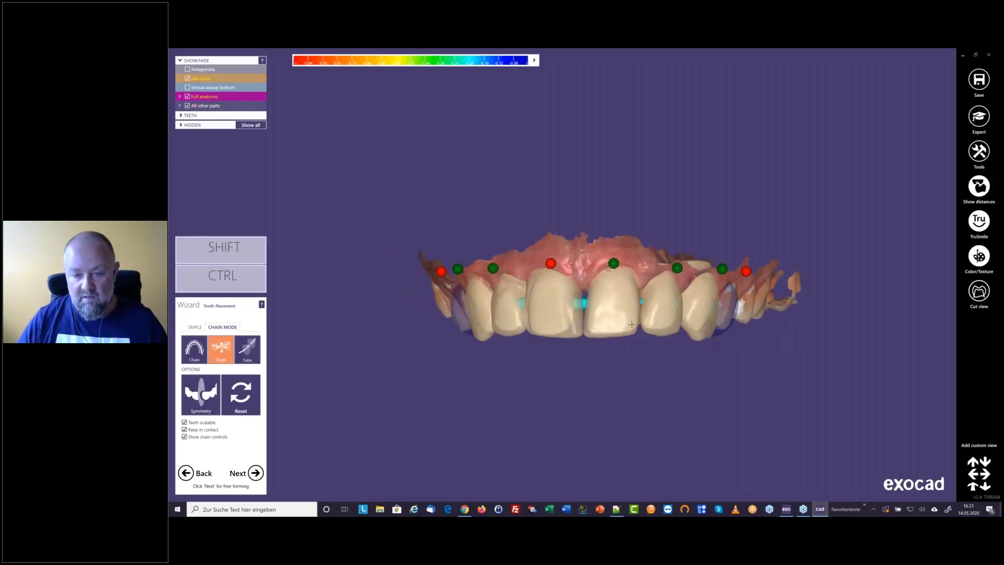
{"action": "left_click_drag", "start_coordinate": [635, 312], "coordinate": [639, 312]}
{"action": "right_click_drag", "start_coordinate": [546, 328], "coordinate": [588, 330]}
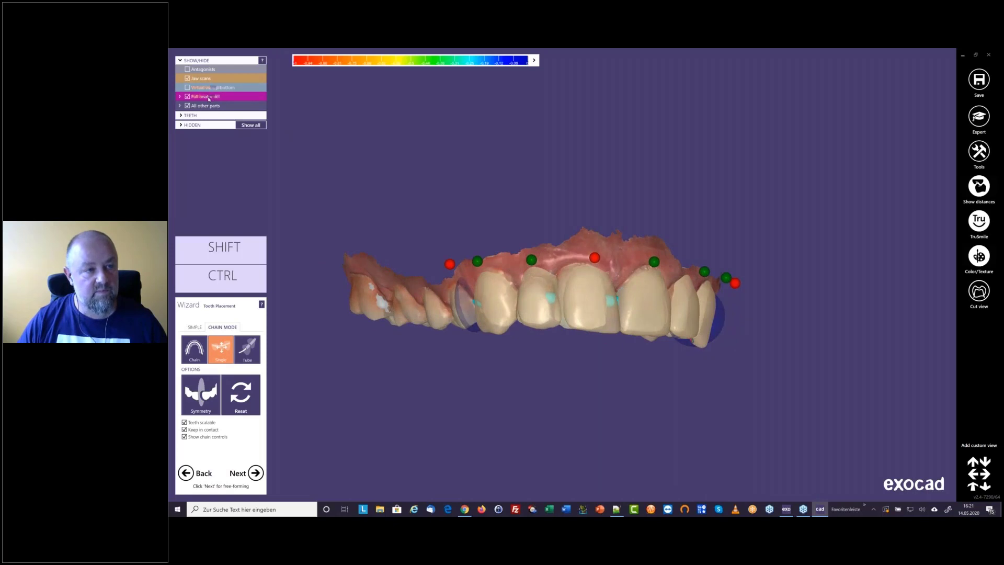
Restore the tooth models' opacity, shift tooth 11 slightly towards tooth 12 and check the chain from the side
{"action": "left_click_drag", "start_coordinate": [212, 99], "coordinate": [221, 80]}
{"action": "right_click_drag", "start_coordinate": [605, 290], "coordinate": [562, 291]}
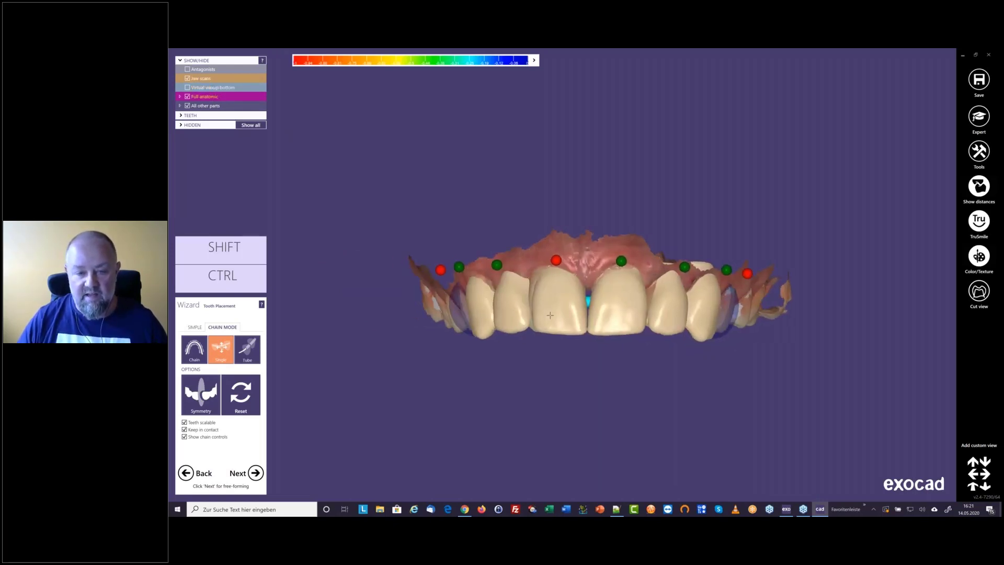
{"action": "left_click_drag", "start_coordinate": [550, 301], "coordinate": [547, 302]}
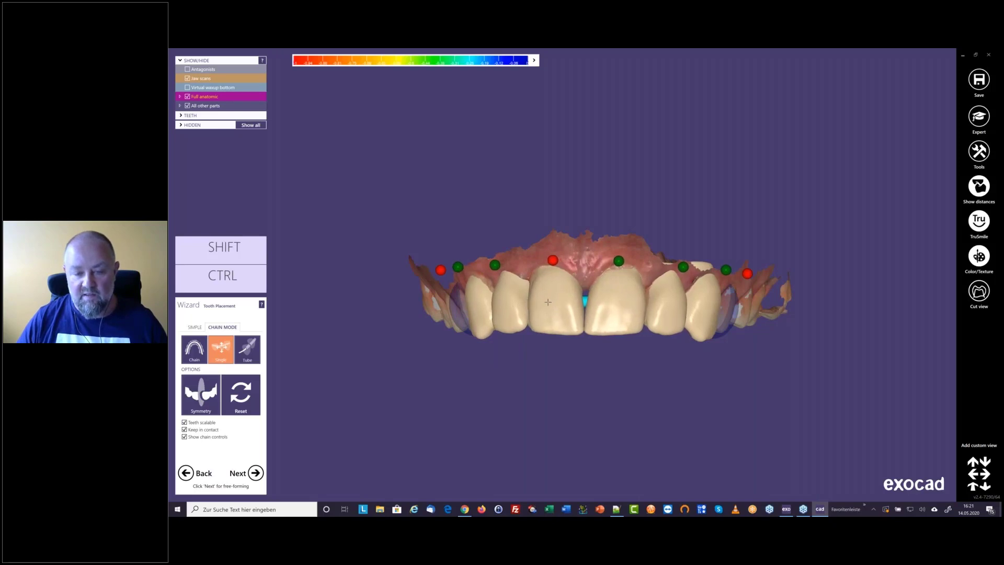
{"action": "right_click_drag", "start_coordinate": [573, 325], "coordinate": [506, 306]}
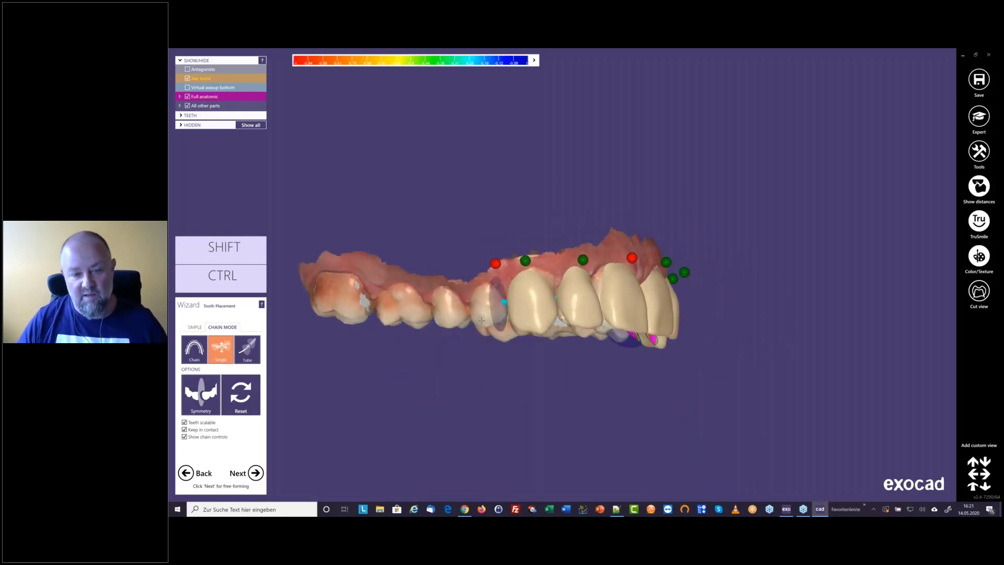
{"action": "scroll", "coordinate": [506, 306], "scroll_direction": "up", "scroll_amount": 2}
{"action": "left_click_drag", "start_coordinate": [507, 306], "coordinate": [505, 291]}
{"action": "right_click_drag", "start_coordinate": [505, 292], "coordinate": [563, 254]}
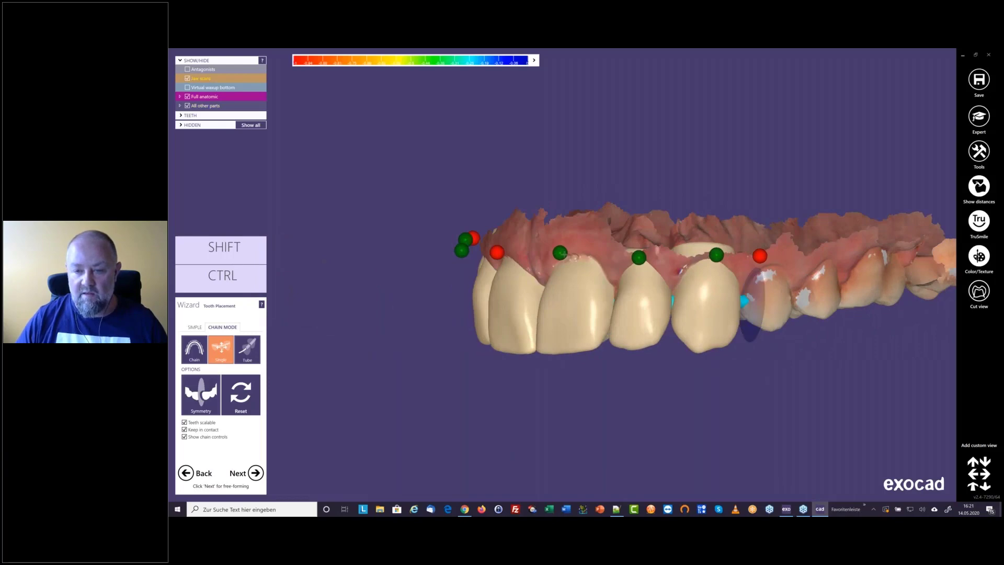
Lock tooth 21 and check the canines' distal ends and the palatal intersections from an occlusal view
{"action": "left_click_drag", "start_coordinate": [753, 309], "coordinate": [753, 295]}
{"action": "right_click_drag", "start_coordinate": [753, 296], "coordinate": [721, 331]}
{"action": "left_click_drag", "start_coordinate": [451, 266], "coordinate": [457, 273]}
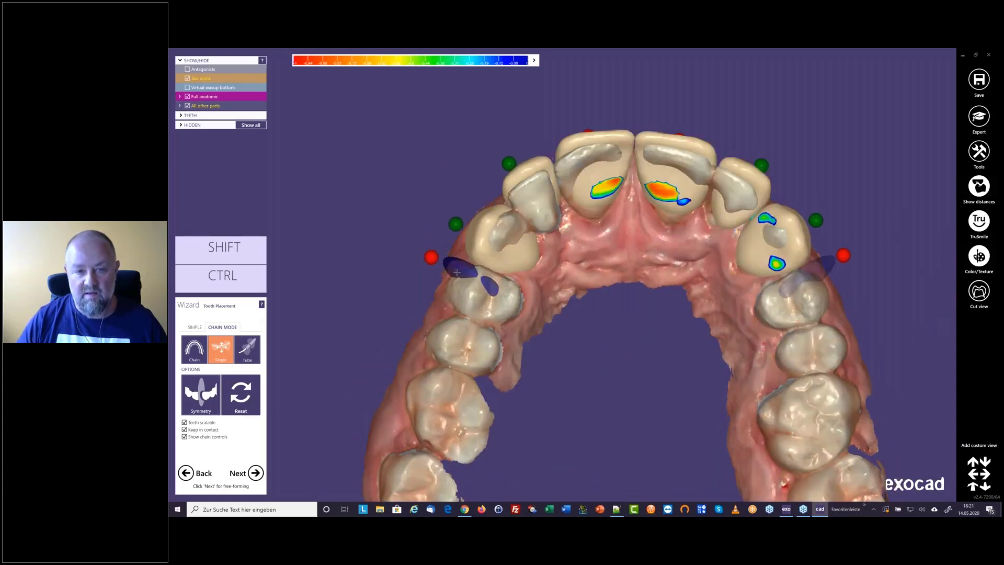
{"action": "mouse_move", "coordinate": [484, 272]}
{"action": "right_mouse_down"}
{"action": "mouse_move", "coordinate": [487, 240]}
{"action": "mouse_move", "coordinate": [483, 285]}
{"action": "right_mouse_up"}
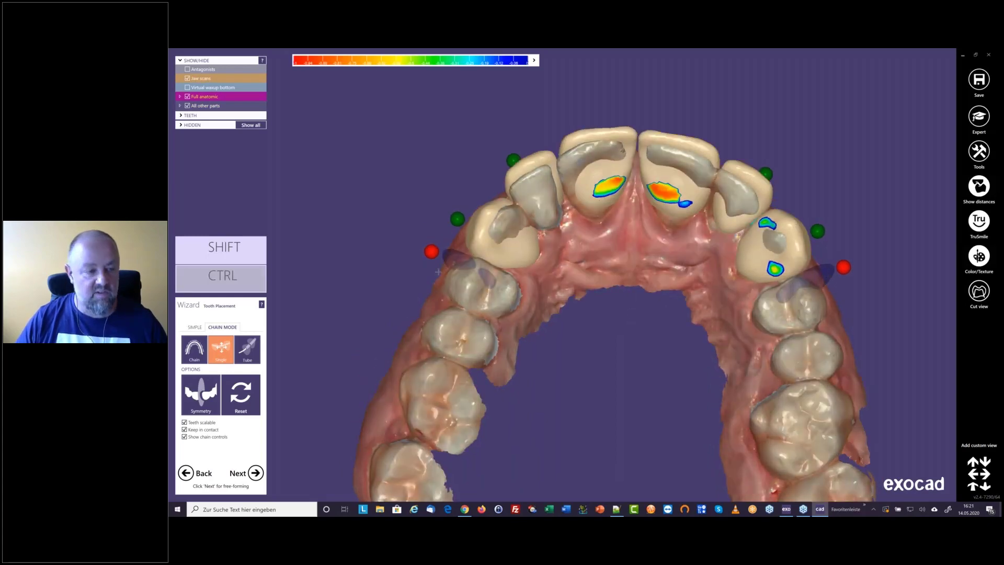
{"action": "left_click_drag", "start_coordinate": [690, 206], "coordinate": [692, 204], "text": "ctrl"}
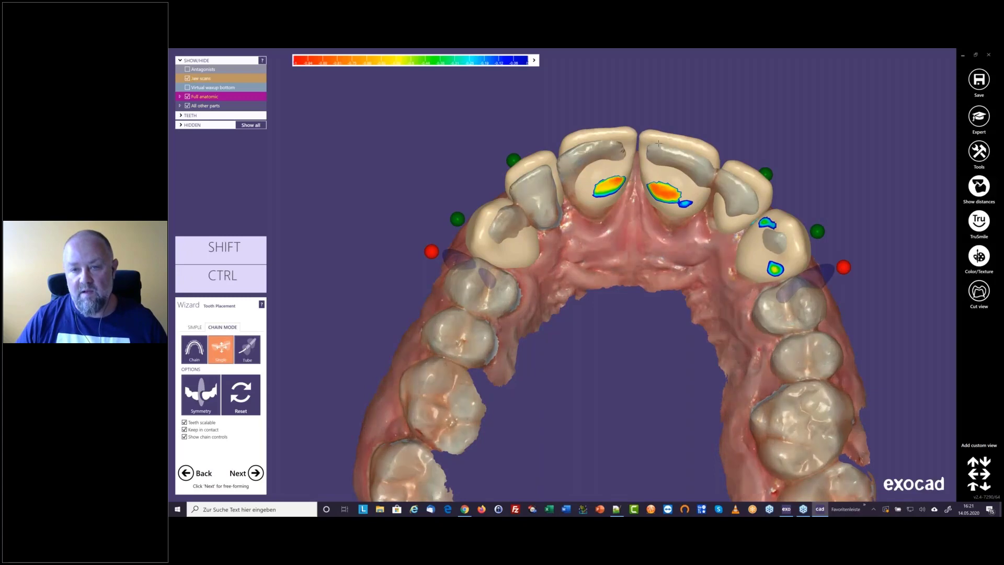
{"action": "right_click_drag", "start_coordinate": [653, 142], "coordinate": [657, 161]}
Rotate lateral incisors 12 and 22 individually to fine-tune their alignment, comparing both sides from the front
{"action": "key", "text": "ctrl"}
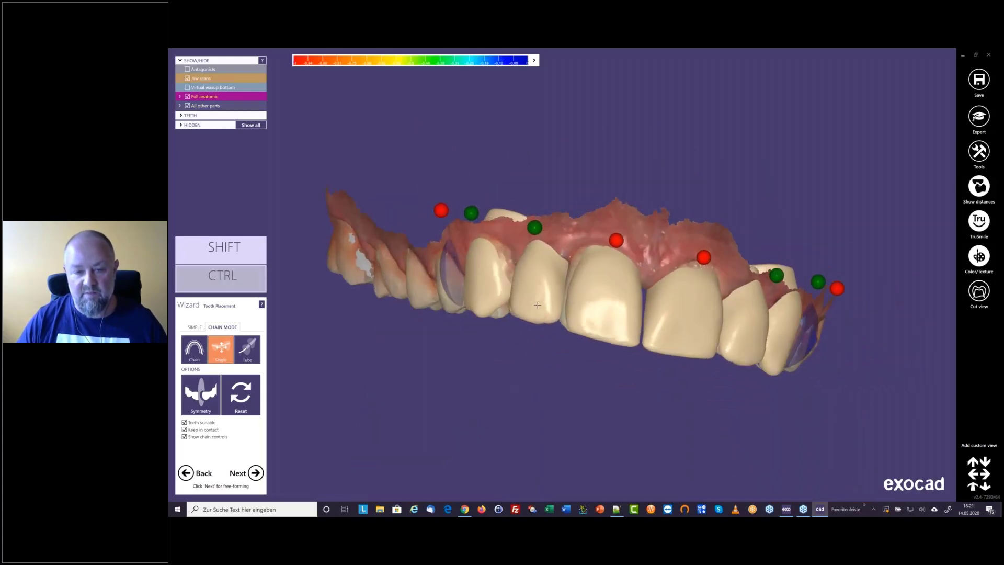
{"action": "right_click_drag", "start_coordinate": [543, 304], "coordinate": [699, 337]}
{"action": "key", "text": "ctrl"}
{"action": "left_click_drag", "start_coordinate": [700, 337], "coordinate": [699, 336], "text": "ctrl"}
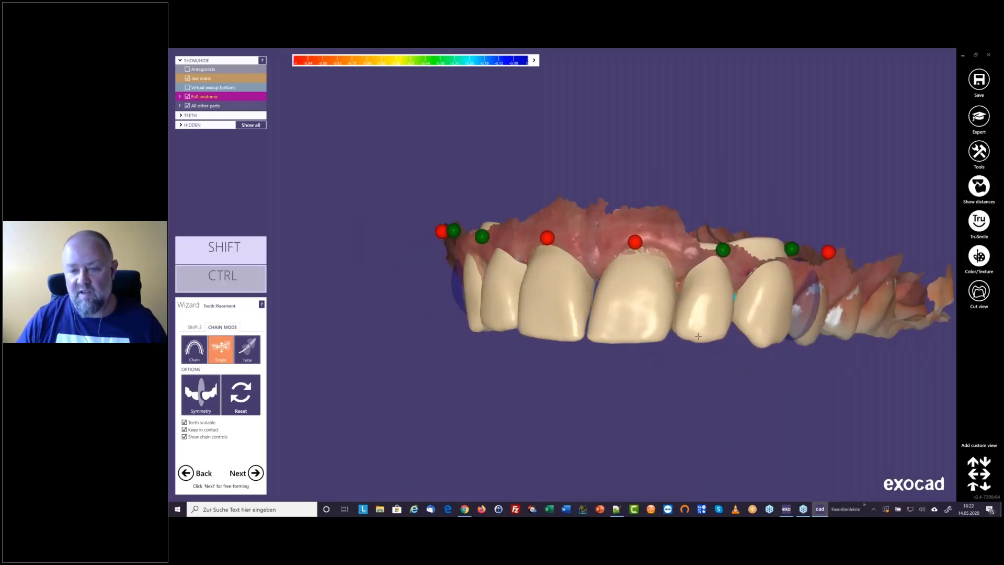
{"action": "right_click_drag", "start_coordinate": [700, 336], "coordinate": [645, 317]}
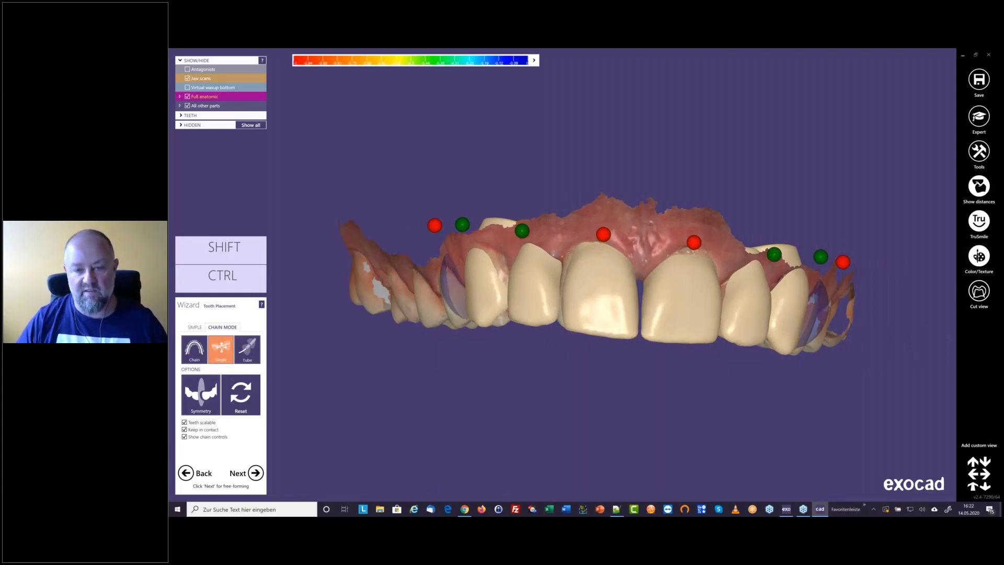
{"action": "mouse_move", "coordinate": [568, 252]}
{"action": "right_mouse_down"}
{"action": "mouse_move", "coordinate": [533, 263]}
{"action": "mouse_move", "coordinate": [565, 253]}
{"action": "right_mouse_up"}
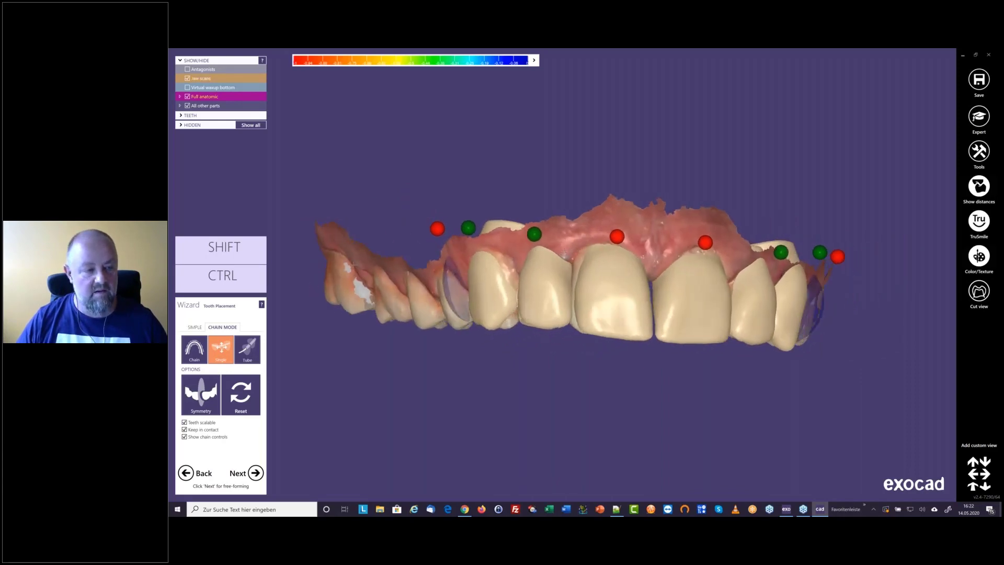
Switch tooth placement to simple mode and fine-tune the position of canine 13
{"action": "left_click", "coordinate": [195, 327]}
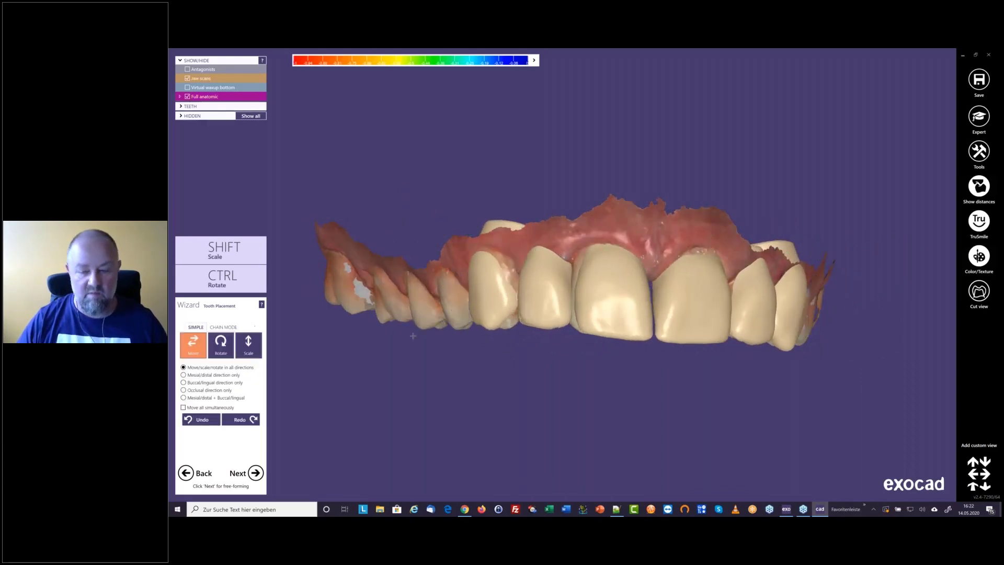
{"action": "right_click_drag", "start_coordinate": [573, 341], "coordinate": [573, 344]}
{"action": "left_click_drag", "start_coordinate": [528, 241], "coordinate": [533, 239]}
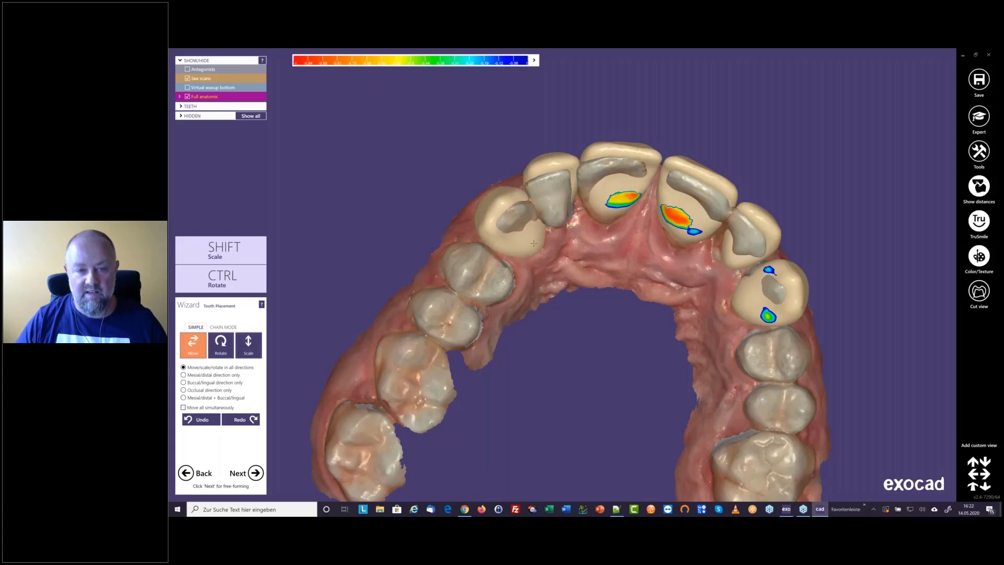
{"action": "right_click_drag", "start_coordinate": [534, 241], "coordinate": [539, 283]}
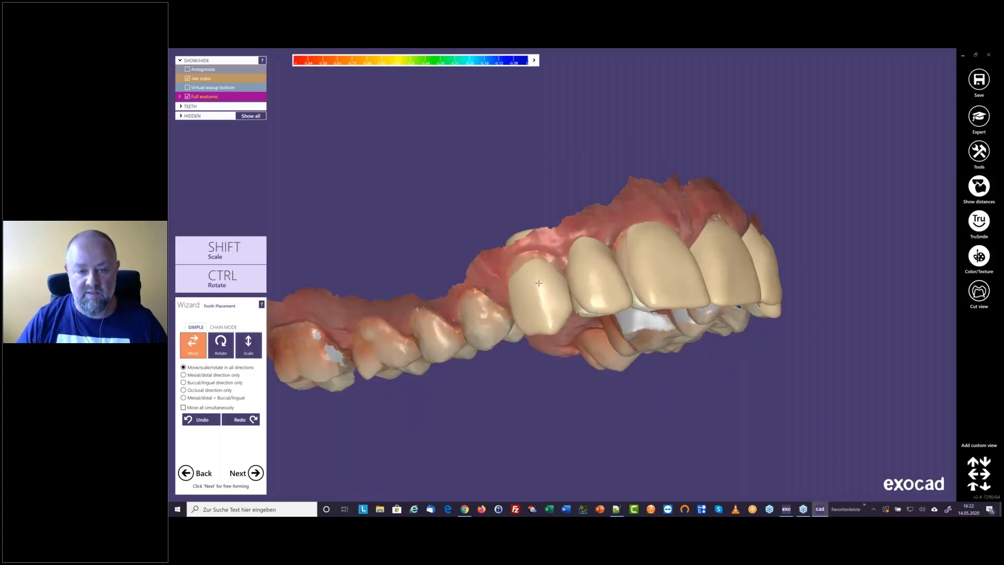
{"action": "left_click_drag", "start_coordinate": [538, 283], "coordinate": [538, 281]}
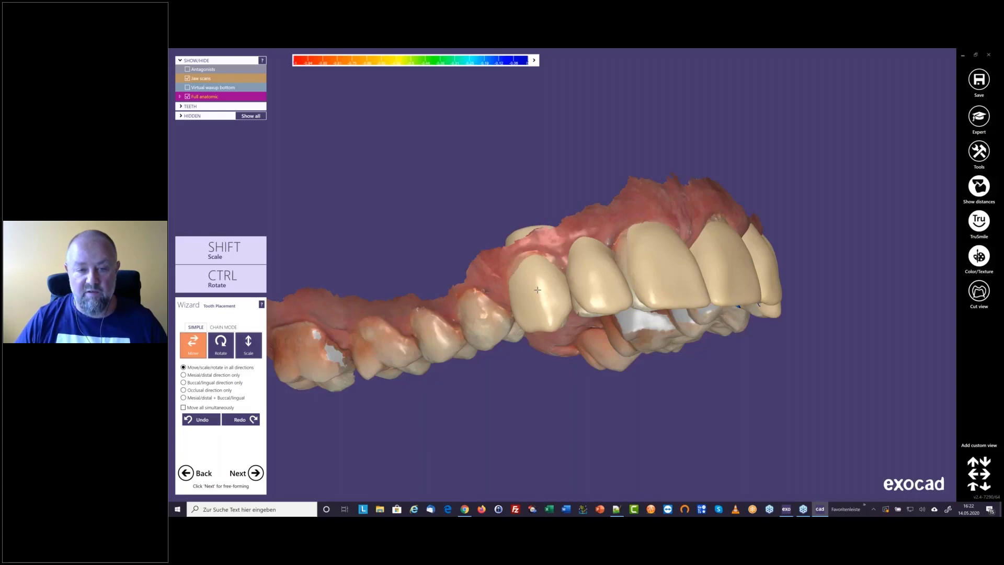
{"action": "right_click_drag", "start_coordinate": [538, 290], "coordinate": [651, 288]}
Adjust the front teeth from 21 to 23 individually in simple mode, then check their palatal intersections and the front view
{"action": "scroll", "coordinate": [571, 300], "scroll_direction": "up", "scroll_amount": 3}
{"action": "left_click_drag", "start_coordinate": [689, 270], "coordinate": [660, 282]}
{"action": "right_click_drag", "start_coordinate": [667, 285], "coordinate": [594, 282]}
{"action": "left_click_drag", "start_coordinate": [744, 262], "coordinate": [764, 277]}
{"action": "right_click_drag", "start_coordinate": [724, 282], "coordinate": [686, 328]}
{"action": "left_click_drag", "start_coordinate": [634, 333], "coordinate": [633, 341]}
{"action": "left_click_drag", "start_coordinate": [570, 330], "coordinate": [518, 353]}
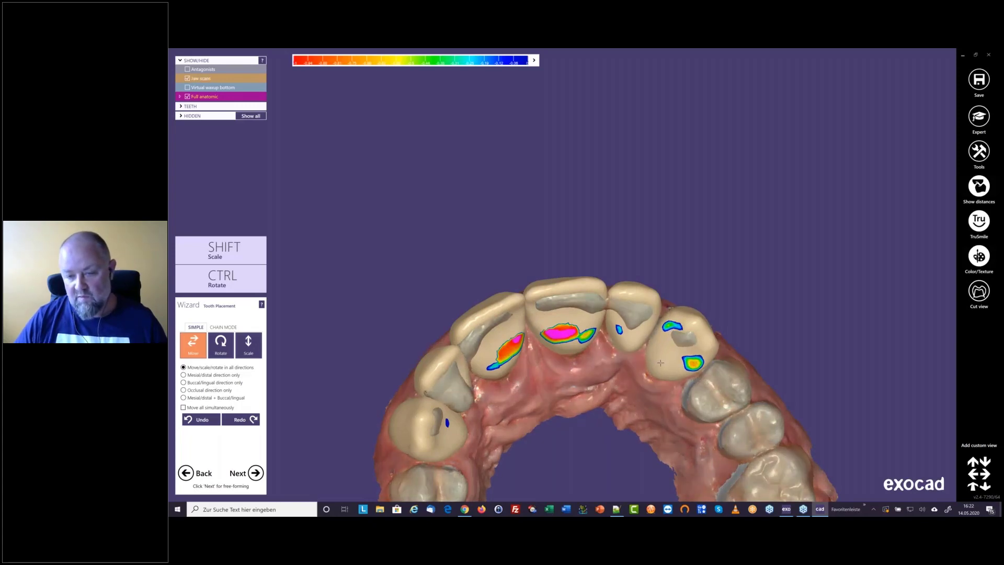
{"action": "right_click_drag", "start_coordinate": [662, 361], "coordinate": [569, 338]}
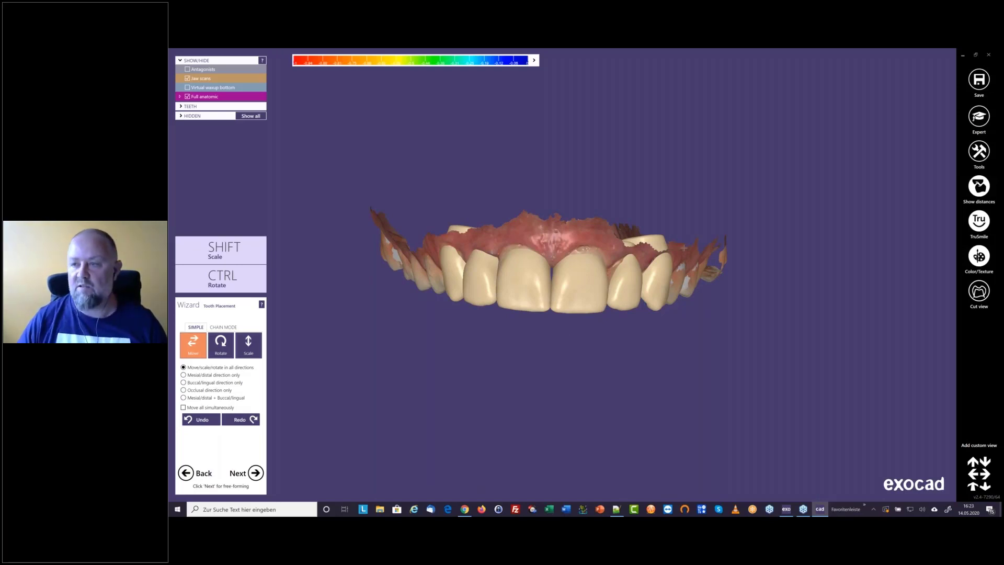
Start the Smile Creator in expert mode and load Retracted.jpg as the retracted image
{"action": "left_click", "coordinate": [979, 116]}
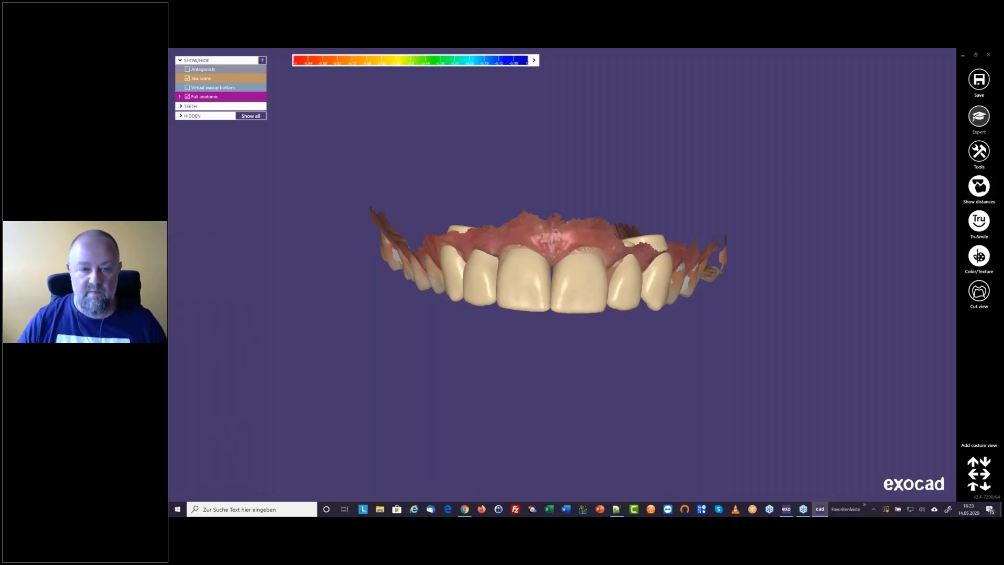
{"action": "left_click", "coordinate": [979, 153]}
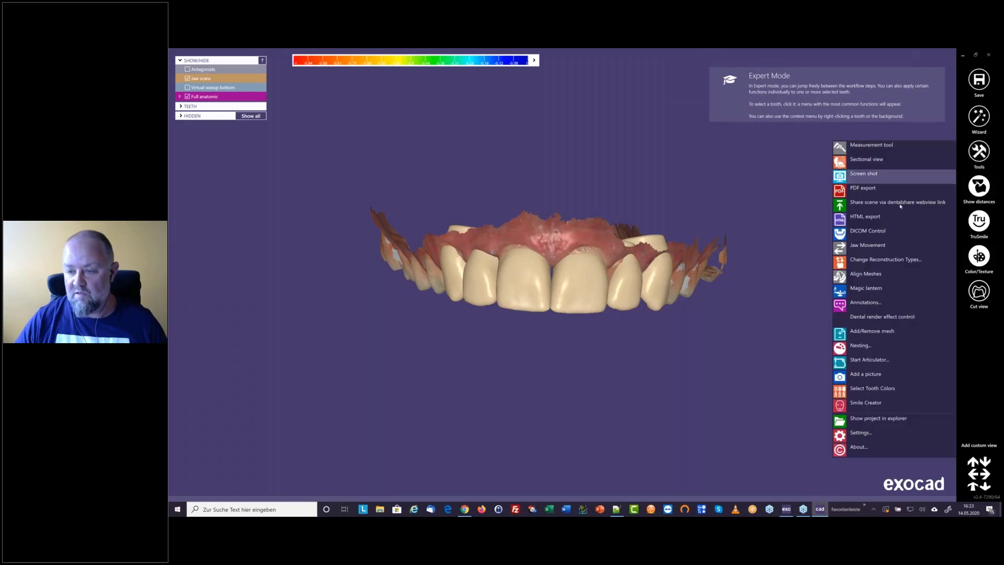
{"action": "left_click", "coordinate": [863, 403]}
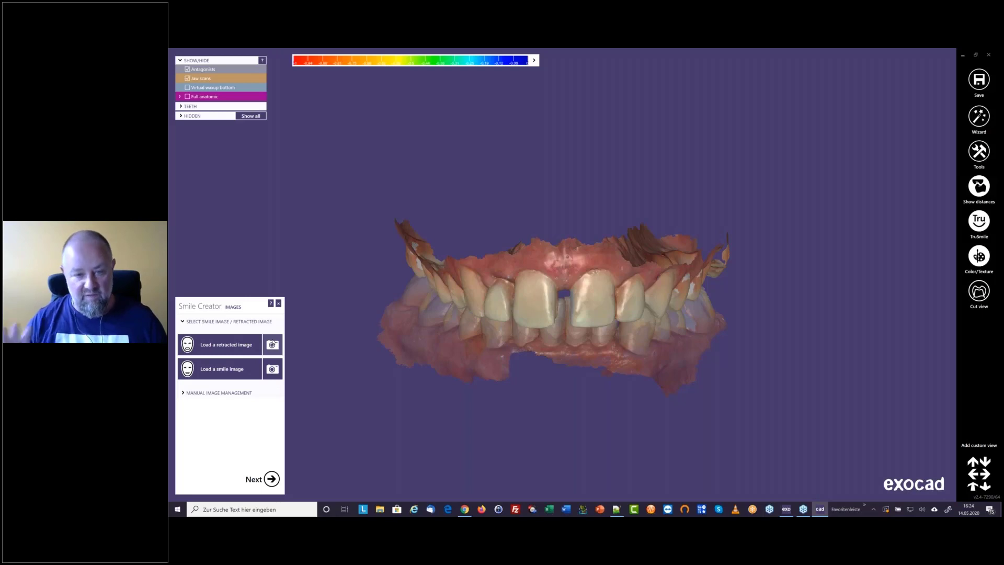
{"action": "left_click", "coordinate": [228, 346]}
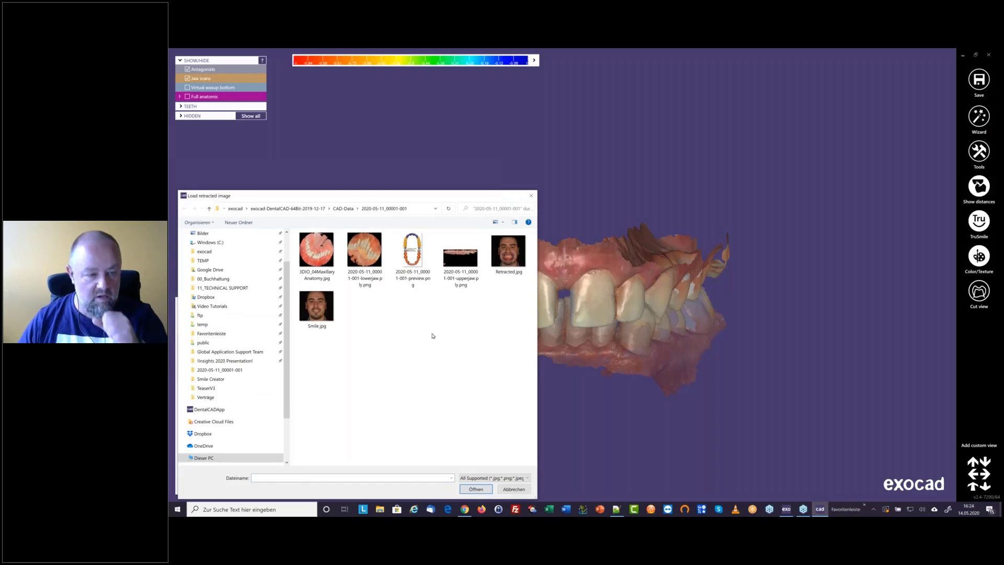
{"action": "left_click", "coordinate": [505, 257]}
{"action": "left_click", "coordinate": [476, 489]}
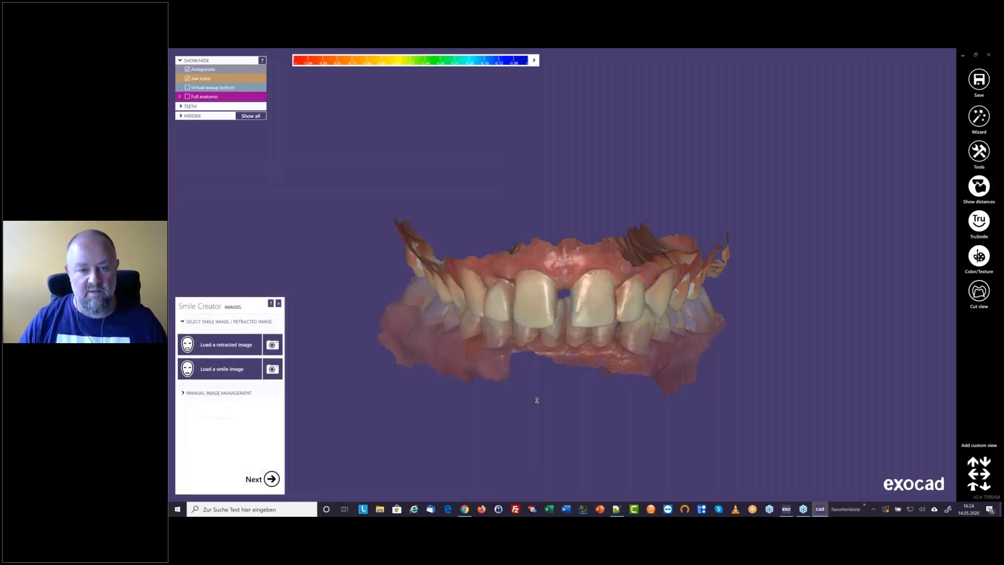
Set two corresponding alignment points at the tips of canines 13 and 23 on the jaw scan and the retracted photo, and proceed
{"action": "scroll", "coordinate": [366, 313], "scroll_direction": "up", "scroll_amount": 3}
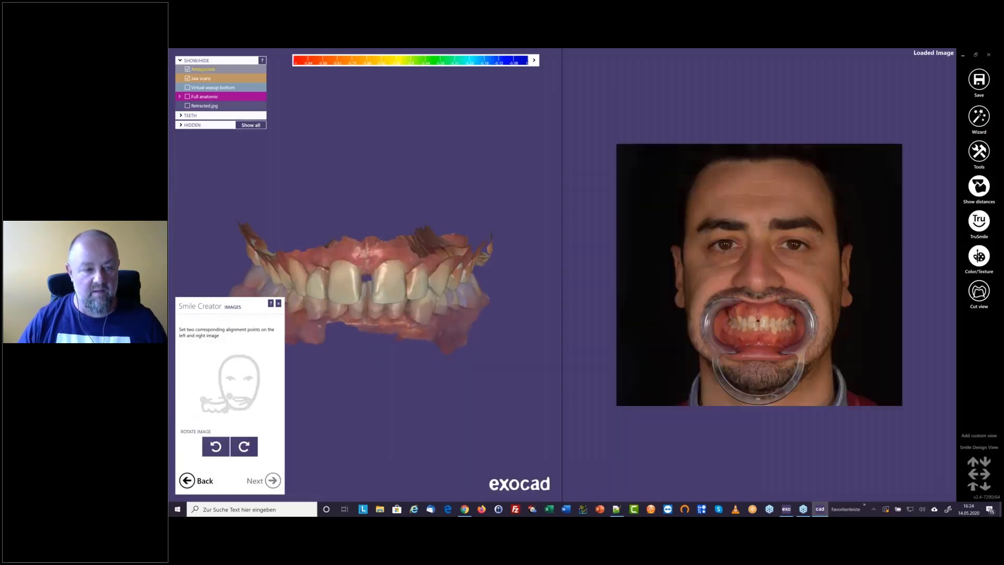
{"action": "middle_click", "coordinate": [366, 318]}
{"action": "right_click_drag", "start_coordinate": [391, 285], "coordinate": [390, 285]}
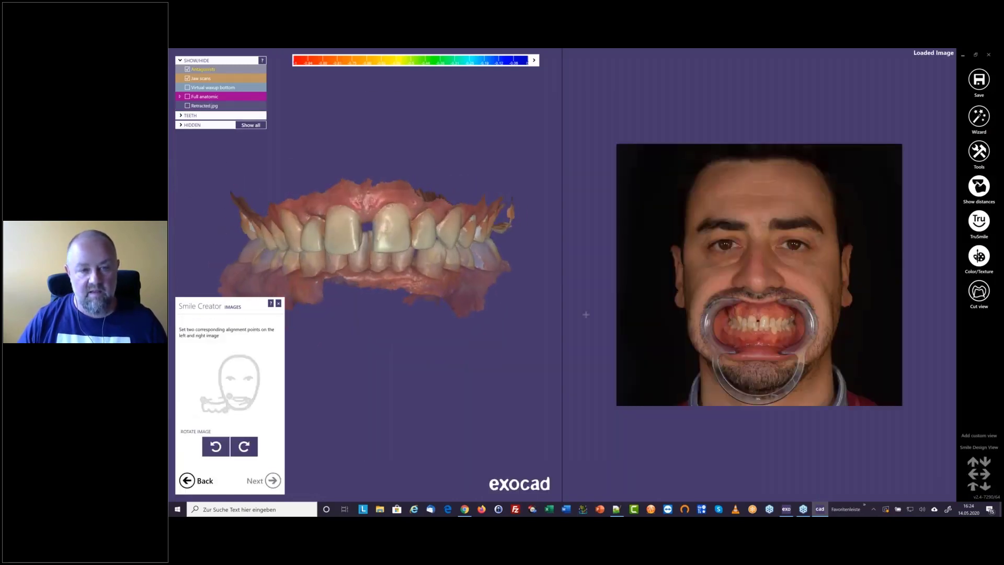
{"action": "scroll", "coordinate": [830, 333], "scroll_direction": "up", "scroll_amount": 5}
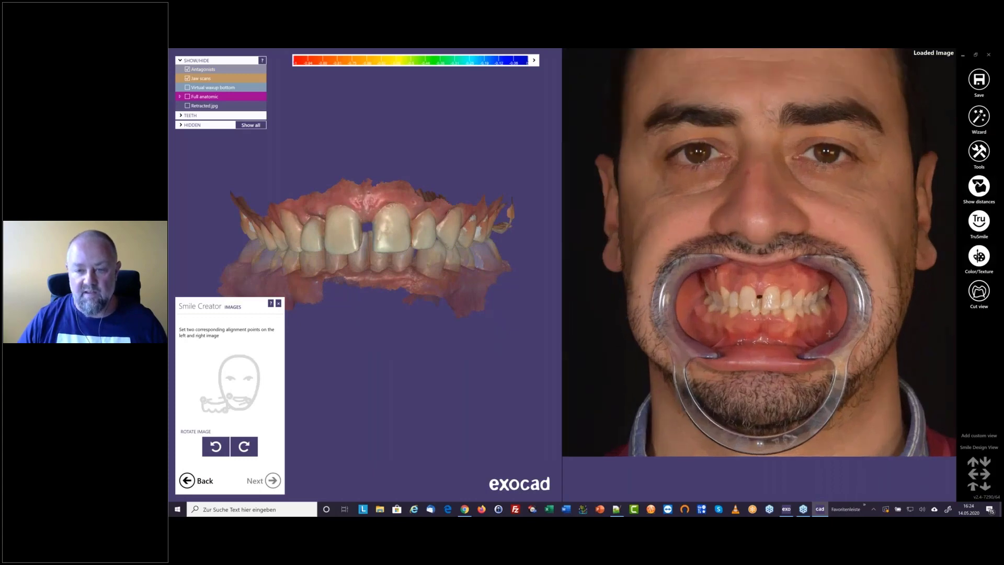
{"action": "scroll", "coordinate": [829, 333], "scroll_direction": "up", "scroll_amount": 2}
{"action": "middle_click", "coordinate": [752, 323]}
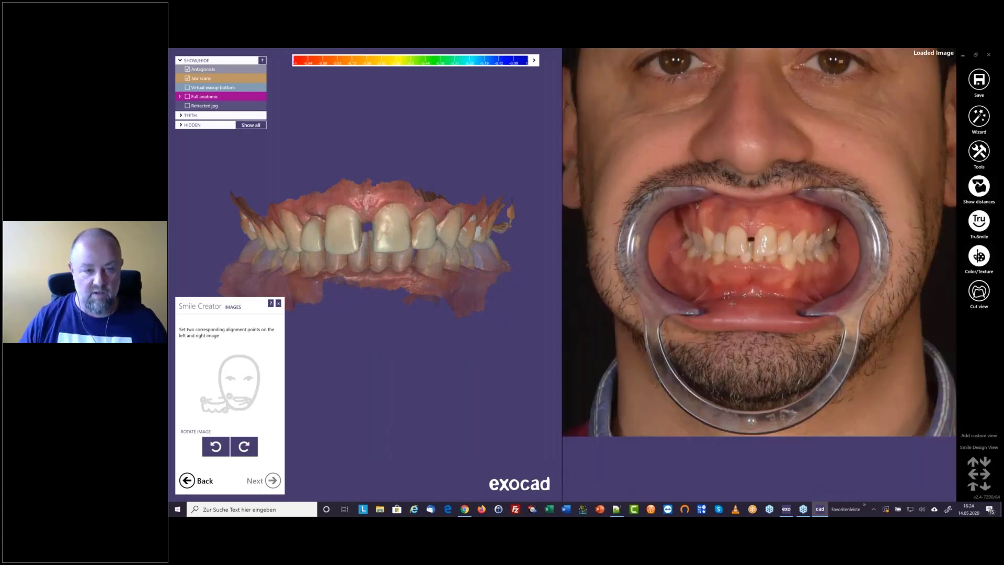
{"action": "right_click_drag", "start_coordinate": [385, 246], "coordinate": [447, 219]}
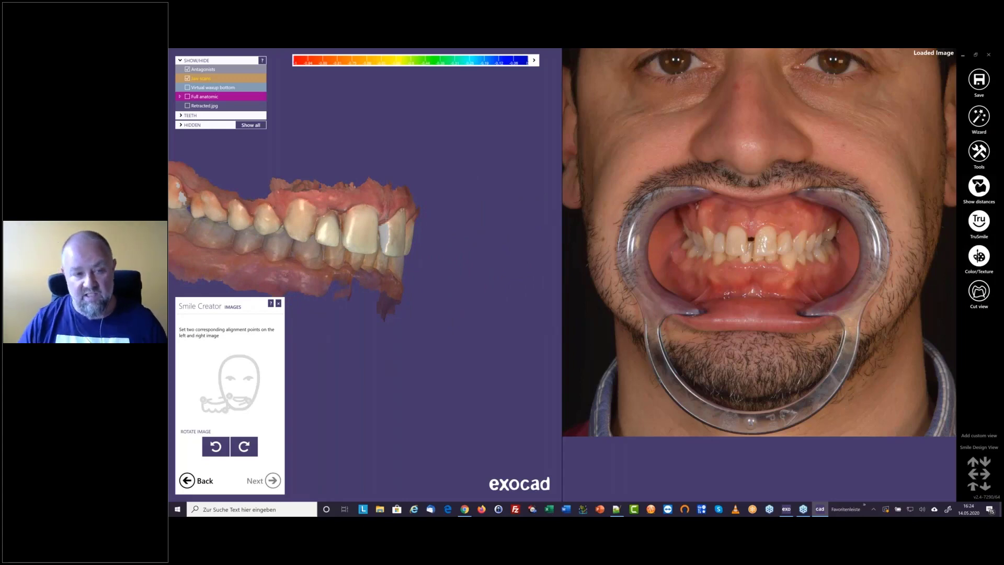
{"action": "right_click_drag", "start_coordinate": [445, 219], "coordinate": [384, 219]}
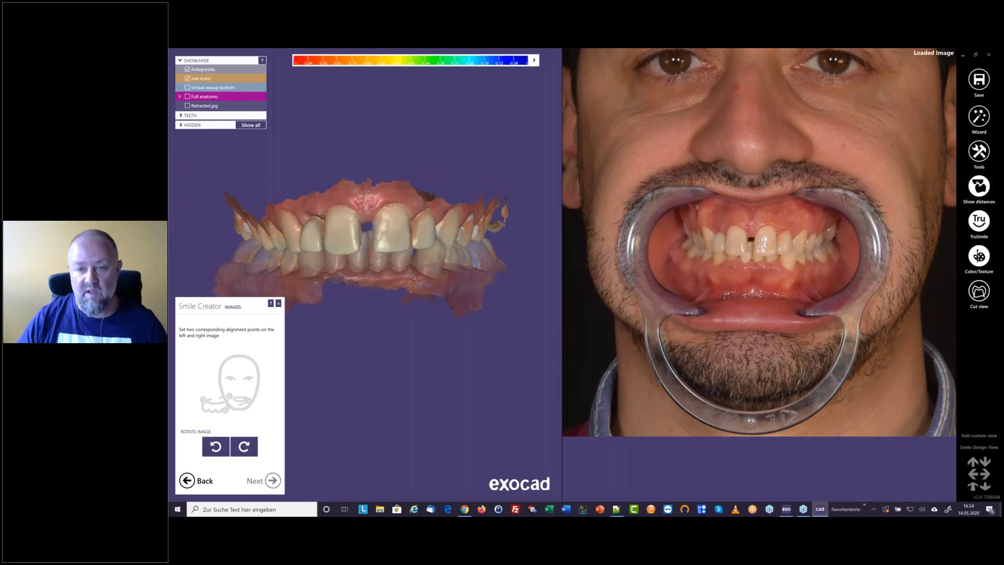
{"action": "scroll", "coordinate": [760, 219], "scroll_direction": "up", "scroll_amount": 5}
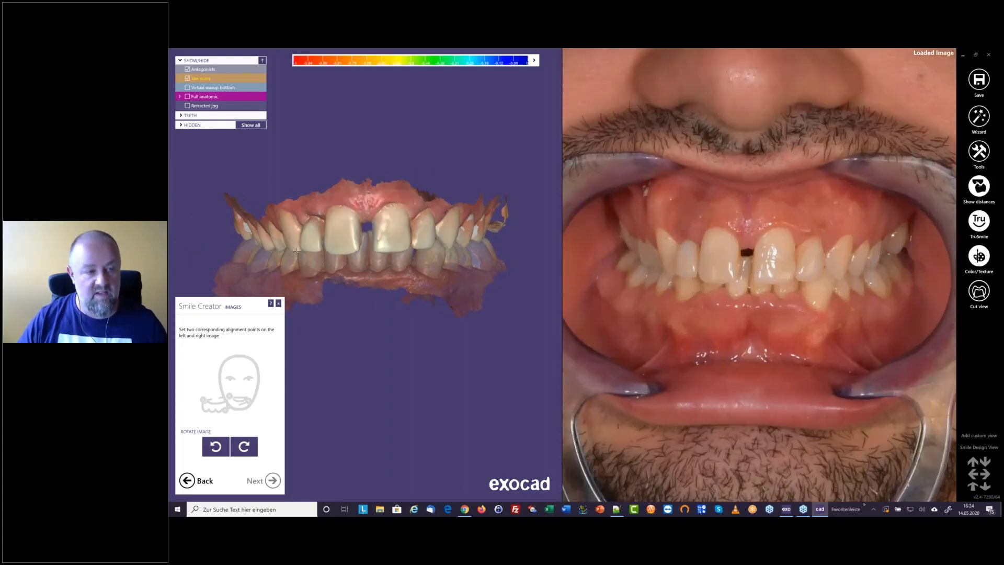
{"action": "left_click", "coordinate": [295, 250]}
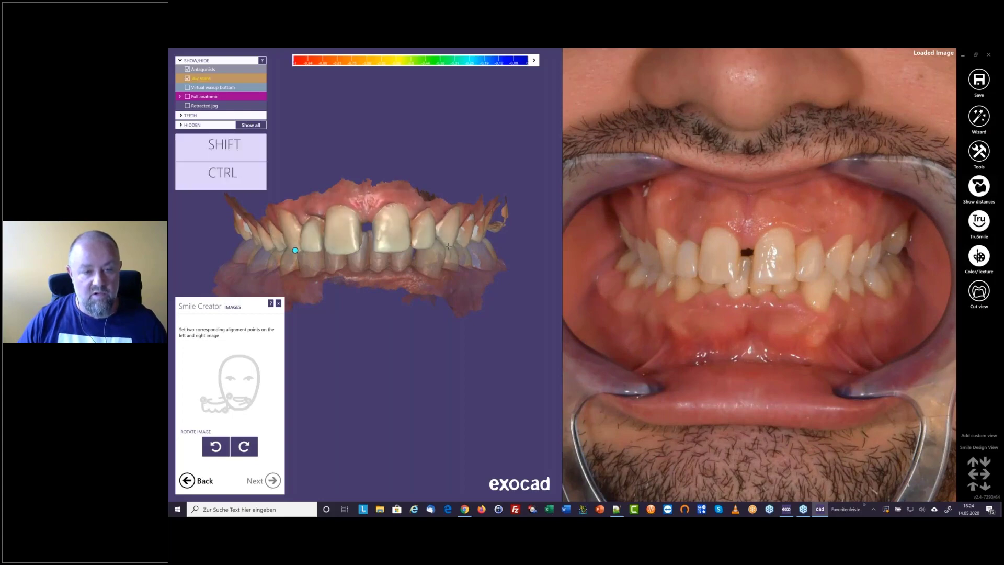
{"action": "left_click", "coordinate": [448, 246]}
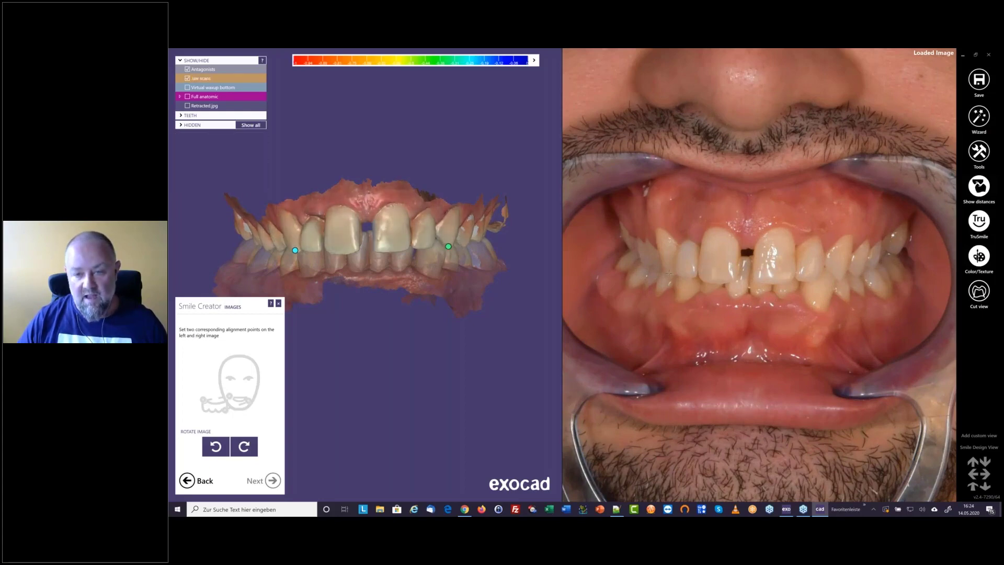
{"action": "left_click", "coordinate": [671, 274]}
{"action": "left_click", "coordinate": [839, 277]}
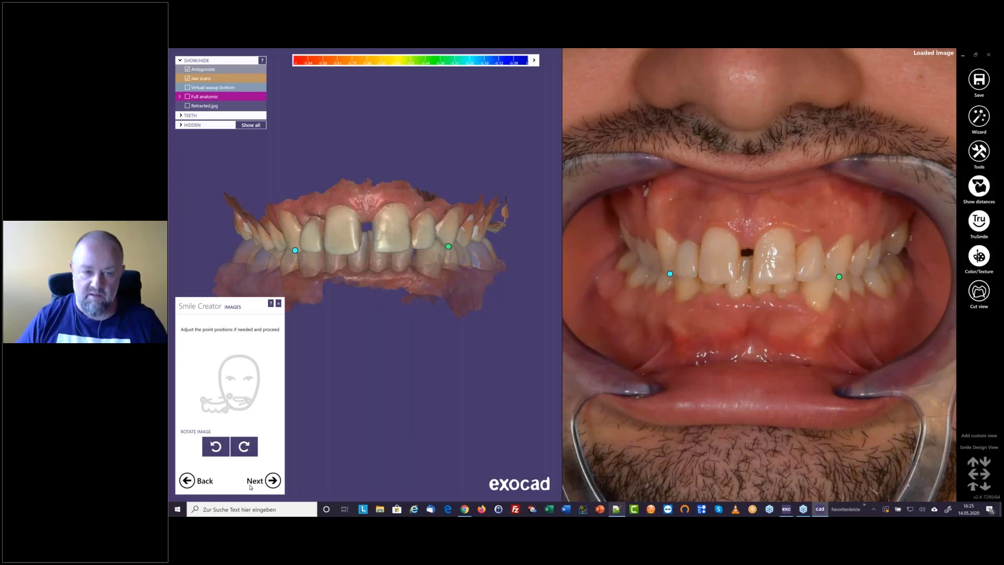
{"action": "left_click", "coordinate": [274, 481]}
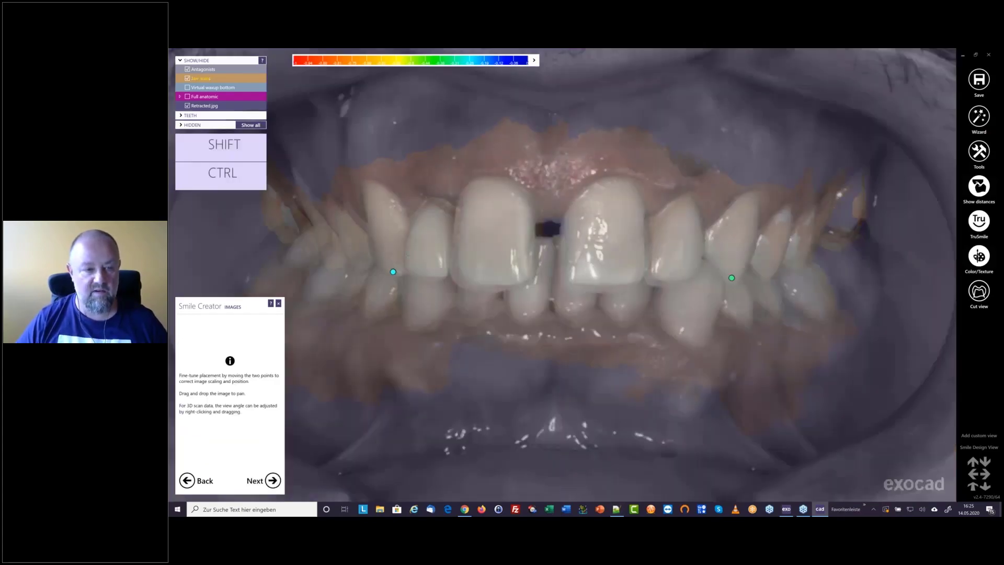
Fine-tune the retracted photo's overlay by shifting both canine points and tilting the scan to match, and accept the placement
{"action": "left_click_drag", "start_coordinate": [393, 272], "coordinate": [389, 270]}
{"action": "left_click_drag", "start_coordinate": [730, 278], "coordinate": [729, 272]}
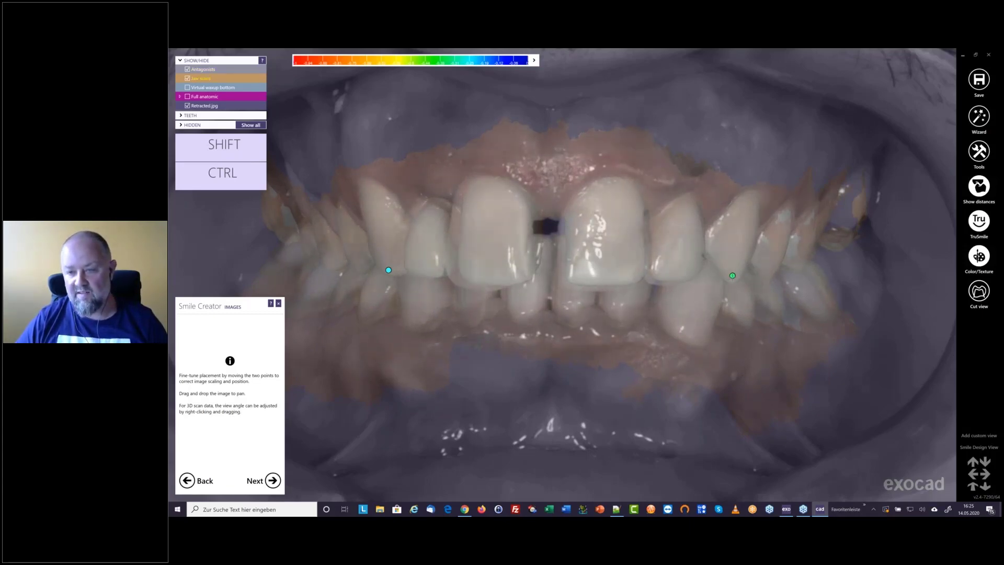
{"action": "left_click_drag", "start_coordinate": [733, 276], "coordinate": [731, 276]}
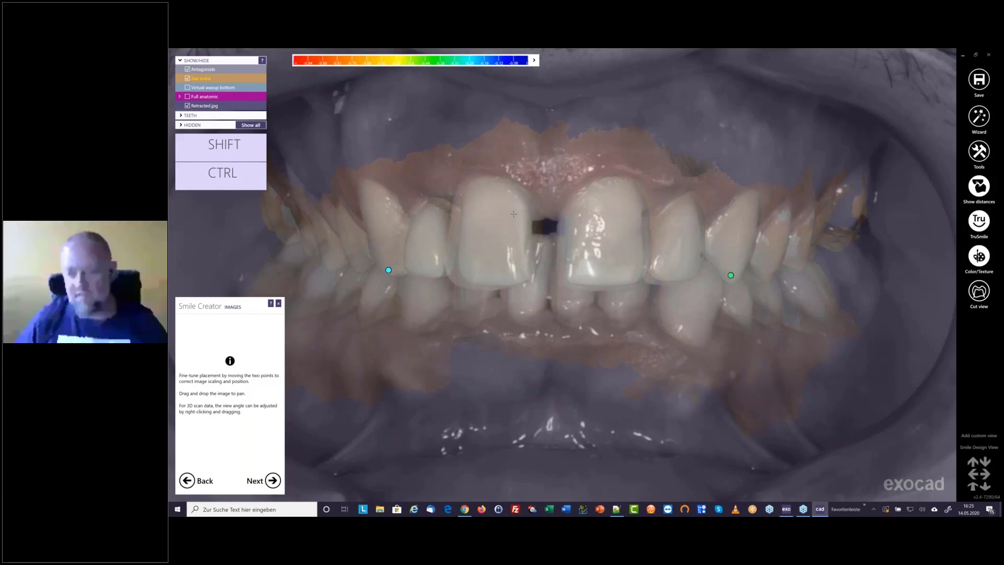
{"action": "right_click_drag", "start_coordinate": [513, 214], "coordinate": [510, 222]}
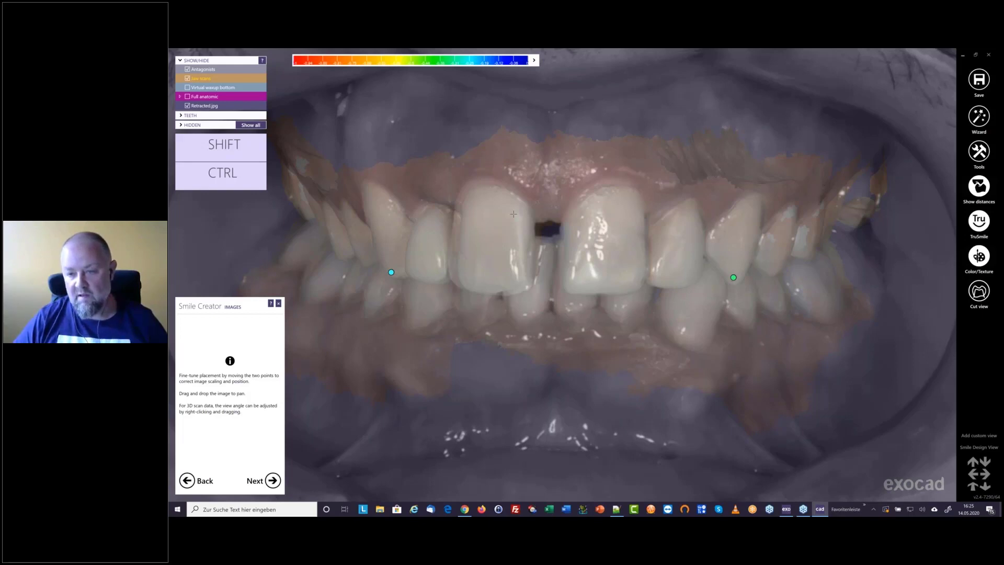
{"action": "left_click_drag", "start_coordinate": [734, 277], "coordinate": [727, 277]}
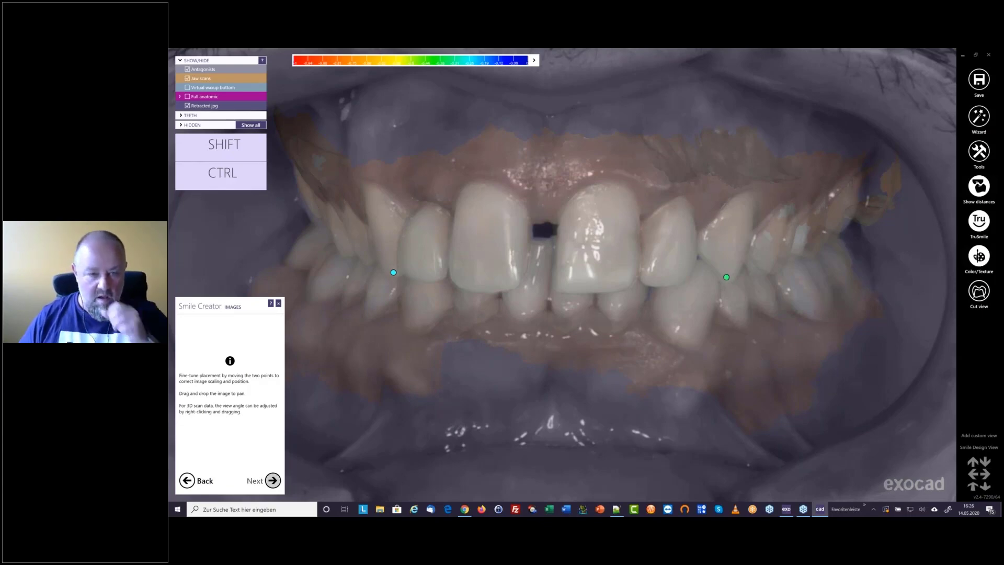
{"action": "left_click", "coordinate": [272, 480]}
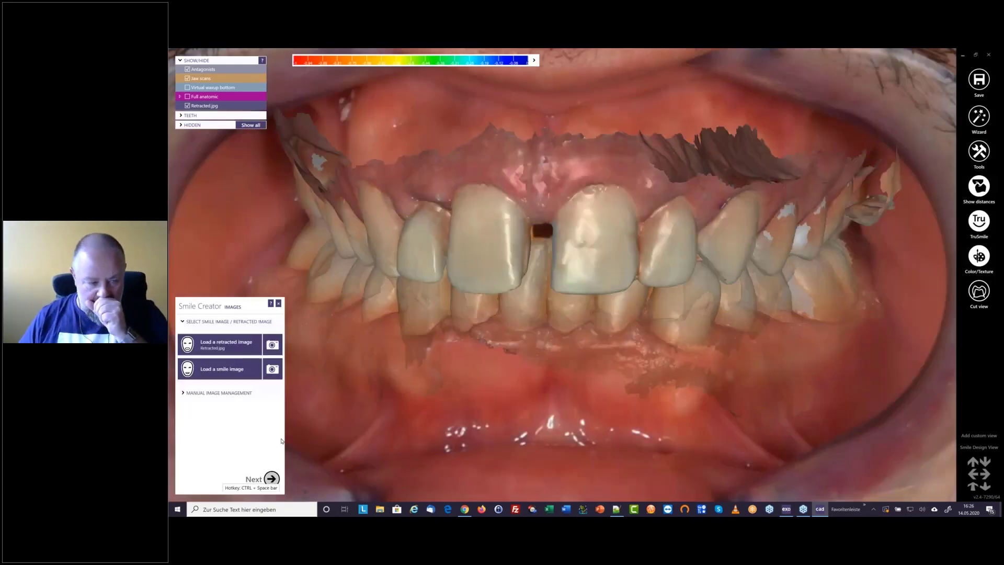
Load Smile.jpg as the smile image
{"action": "left_click", "coordinate": [227, 368]}
{"action": "left_click", "coordinate": [329, 319]}
{"action": "double_click", "coordinate": [329, 319]}
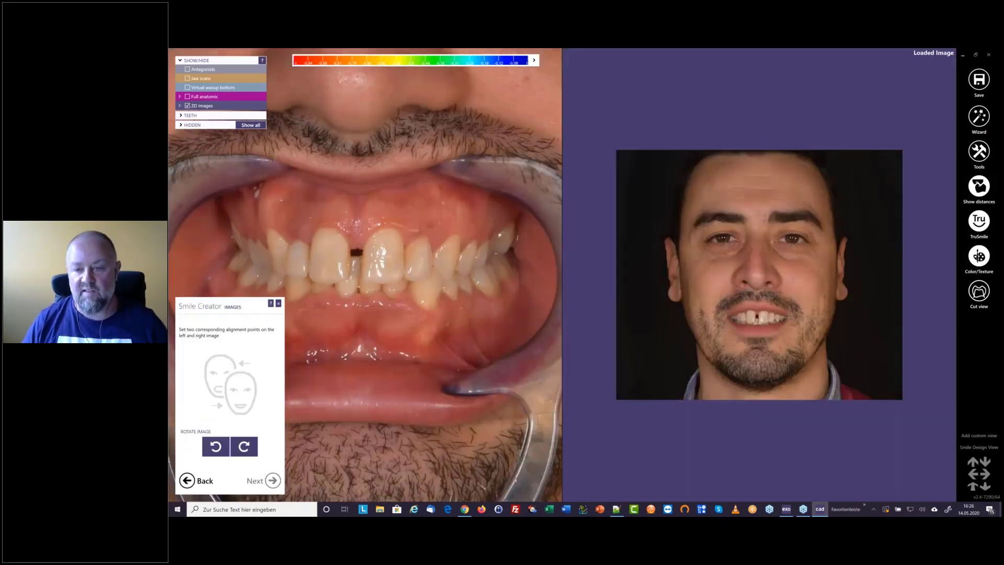
Set two matching alignment points at the tips of both upper canines on the retracted and smile photos, and proceed
{"action": "scroll", "coordinate": [766, 305], "scroll_direction": "up", "scroll_amount": 3}
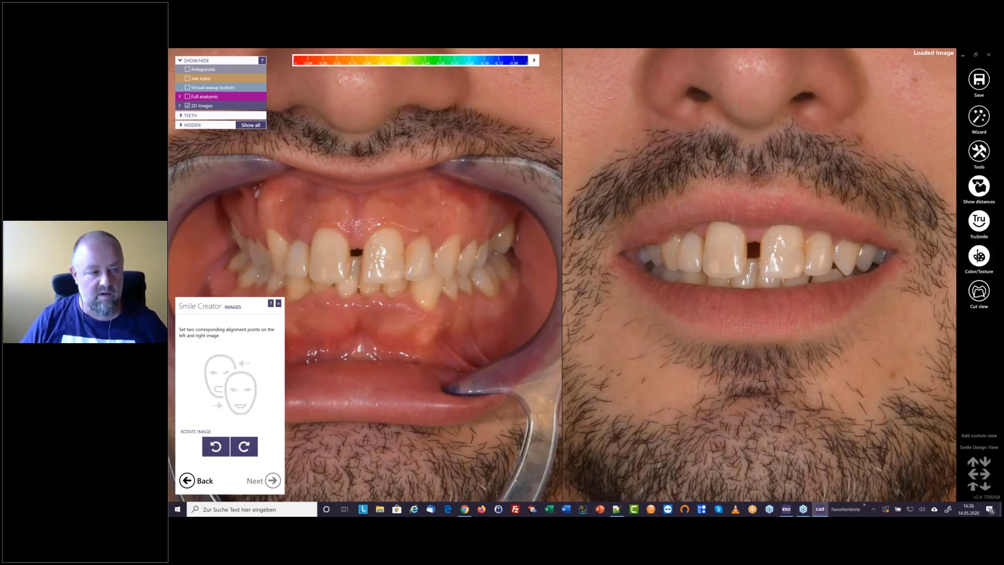
{"action": "left_click", "coordinate": [281, 271]}
{"action": "left_click", "coordinate": [448, 277]}
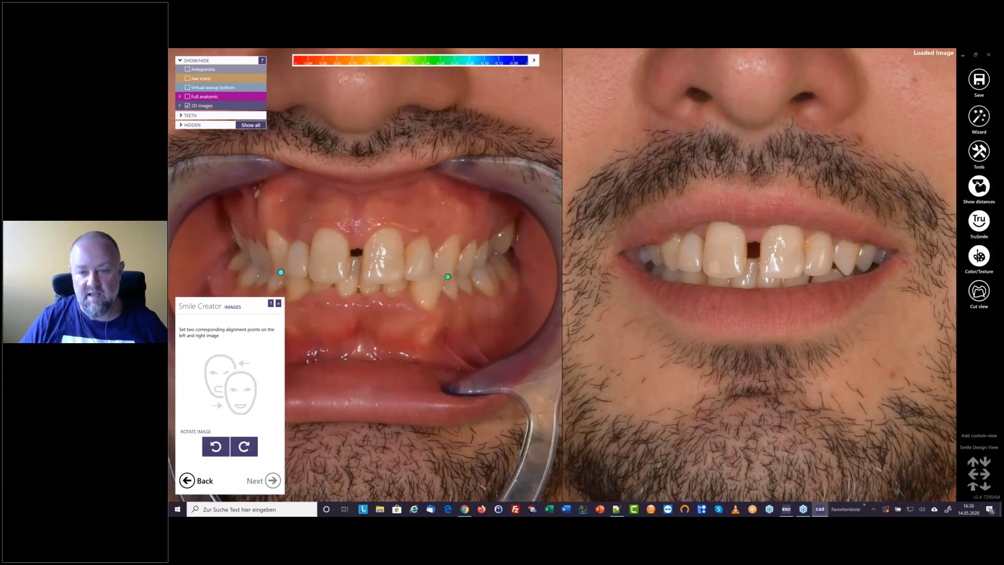
{"action": "left_click", "coordinate": [672, 267]}
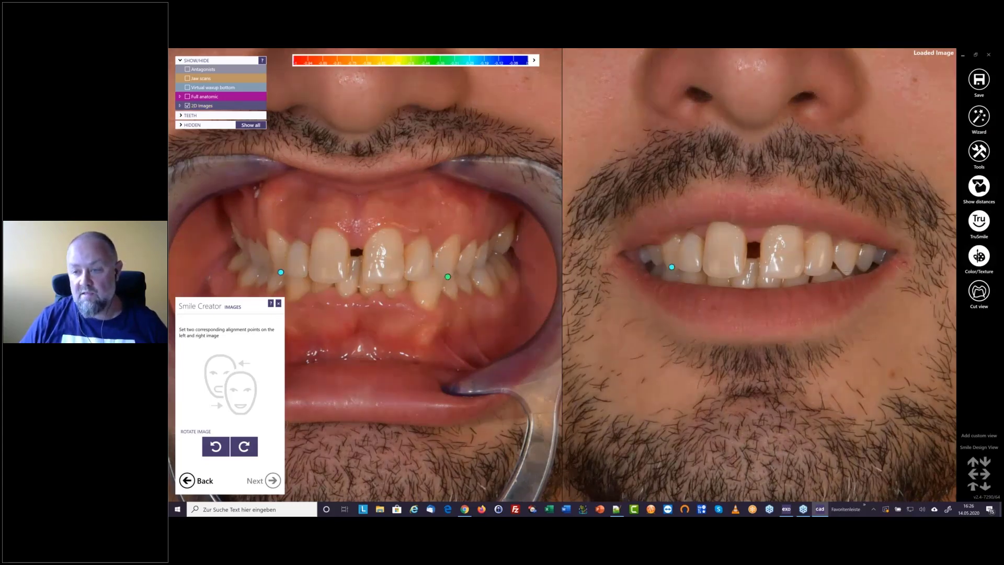
{"action": "left_click", "coordinate": [847, 272]}
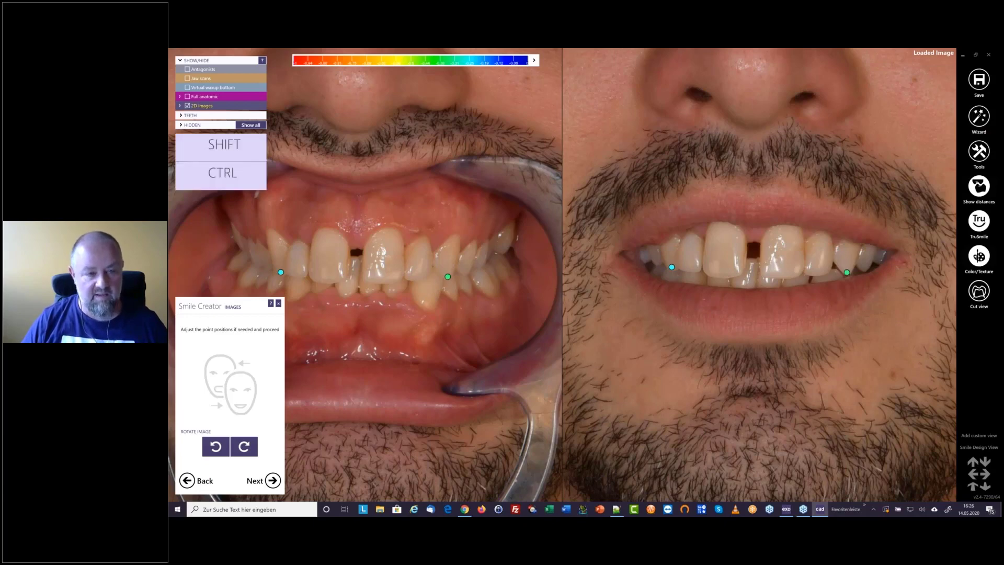
{"action": "left_click", "coordinate": [263, 480]}
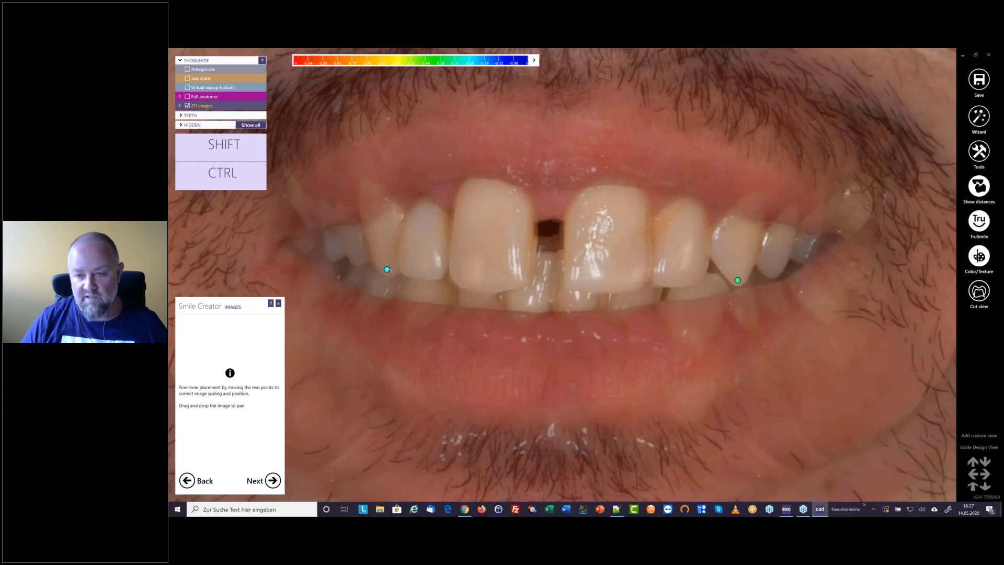
Fine-tune the smile photo's overlay by shifting both canine points to match the retracted photo, and accept the placement
{"action": "left_click_drag", "start_coordinate": [387, 269], "coordinate": [382, 269]}
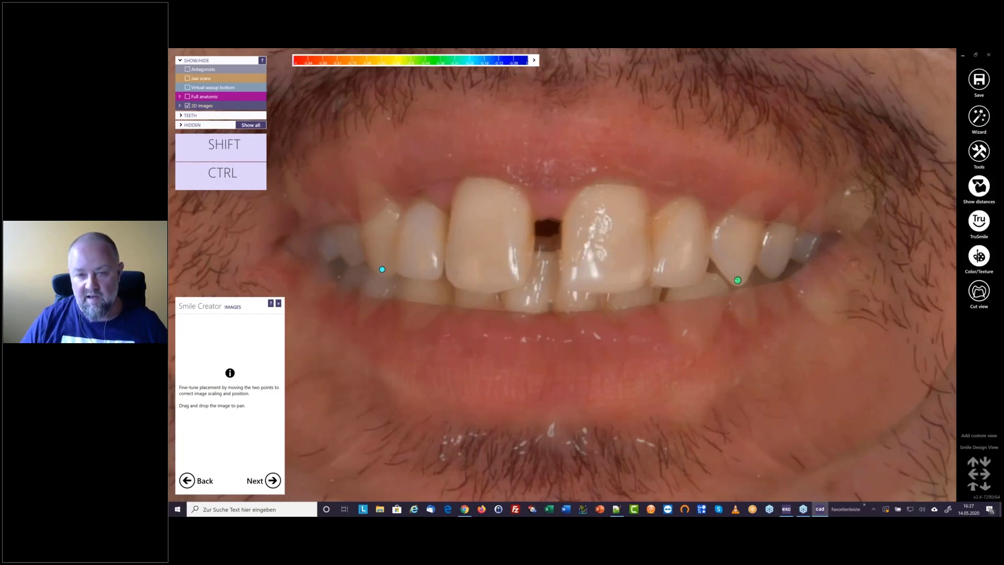
{"action": "left_click_drag", "start_coordinate": [738, 280], "coordinate": [732, 278]}
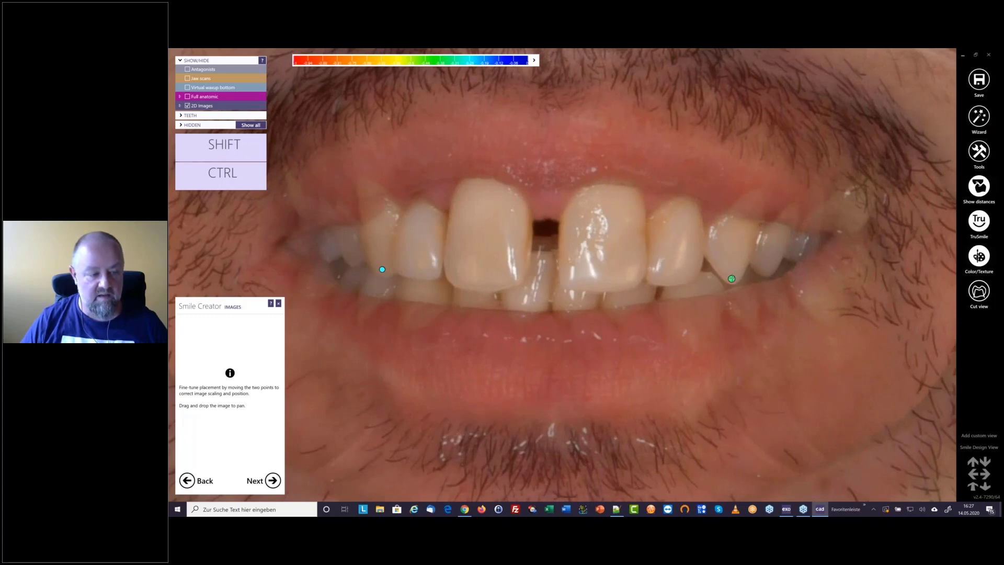
{"action": "left_click", "coordinate": [272, 480]}
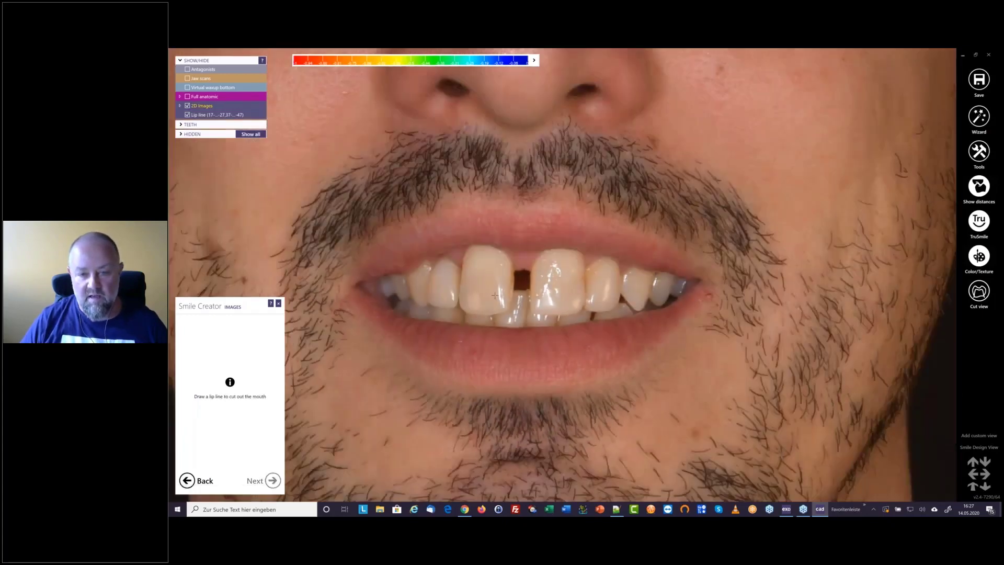
Draw a closed lip line along the inner edges of the upper and lower lips to cut out the mouth
{"action": "left_click", "coordinate": [585, 250]}
{"action": "left_click", "coordinate": [627, 245]}
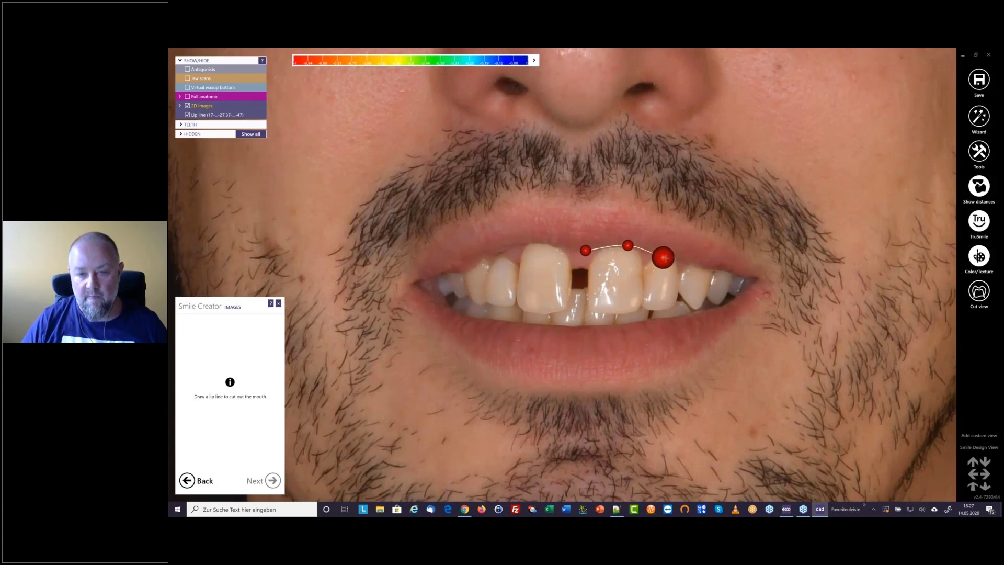
{"action": "left_click", "coordinate": [691, 259]}
{"action": "left_click", "coordinate": [738, 272]}
{"action": "left_click", "coordinate": [751, 277]}
{"action": "left_click", "coordinate": [729, 303]}
{"action": "left_click", "coordinate": [663, 319]}
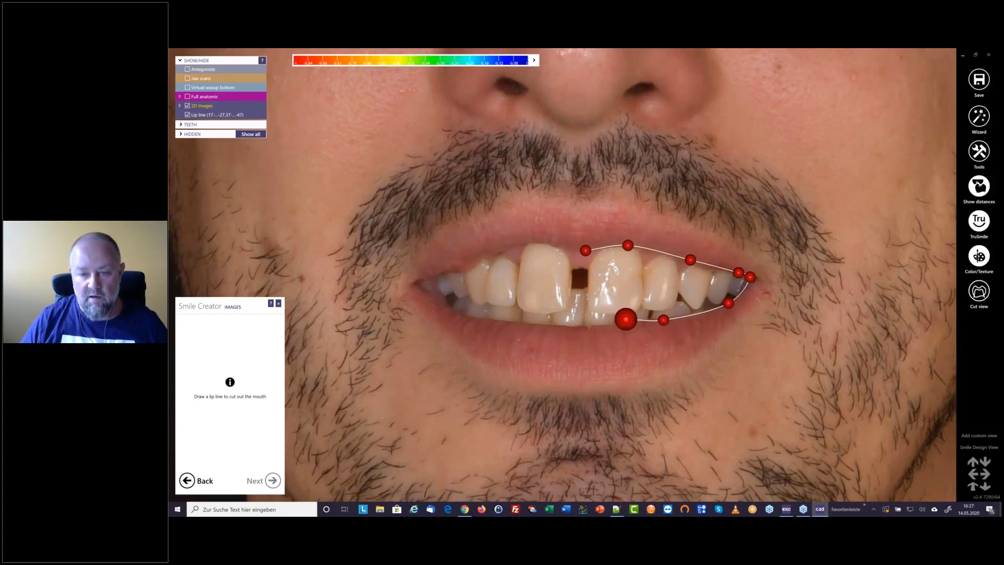
{"action": "left_click", "coordinate": [573, 328]}
{"action": "left_click", "coordinate": [493, 320]}
{"action": "left_click", "coordinate": [447, 309]}
{"action": "left_click", "coordinate": [433, 284]}
{"action": "left_click", "coordinate": [452, 270]}
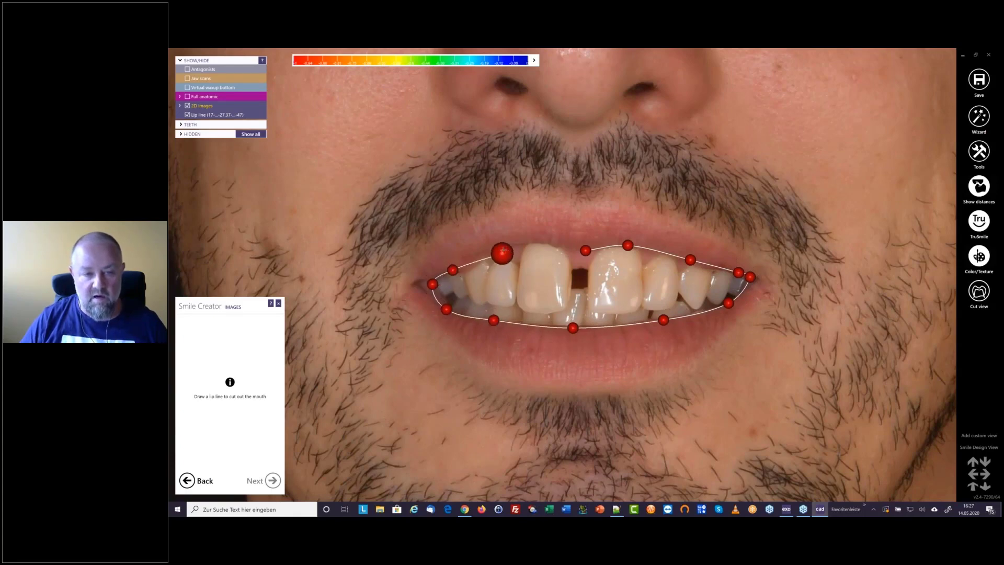
{"action": "left_click", "coordinate": [504, 246]}
{"action": "double_click", "coordinate": [554, 242]}
Refine the lip line's control points along the upper lip and near the mouth corner, and proceed to the helper lines
{"action": "left_click_drag", "start_coordinate": [585, 250], "coordinate": [696, 260]}
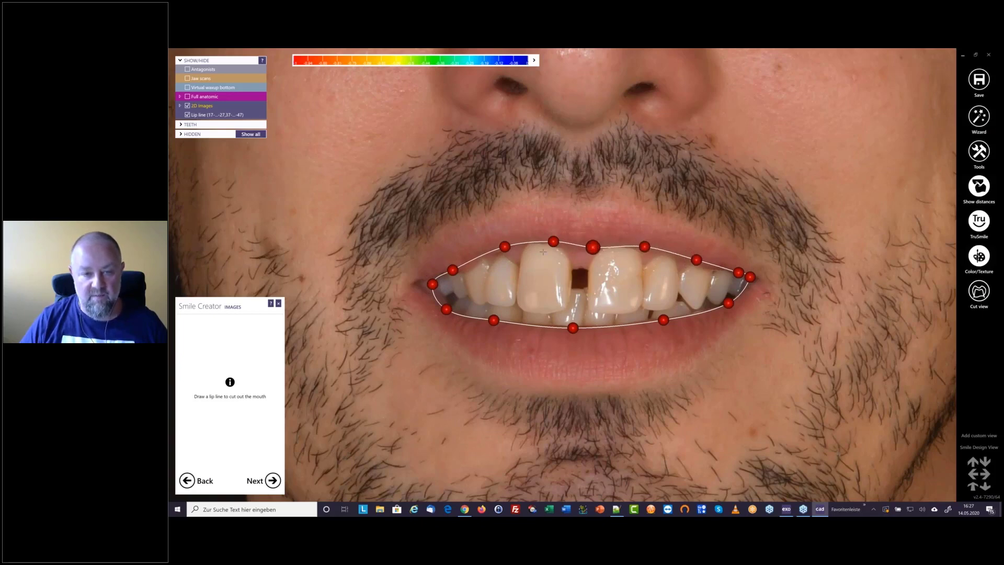
{"action": "left_click_drag", "start_coordinate": [505, 246], "coordinate": [502, 246]}
{"action": "left_click_drag", "start_coordinate": [446, 309], "coordinate": [449, 308]}
{"action": "left_click", "coordinate": [272, 480]}
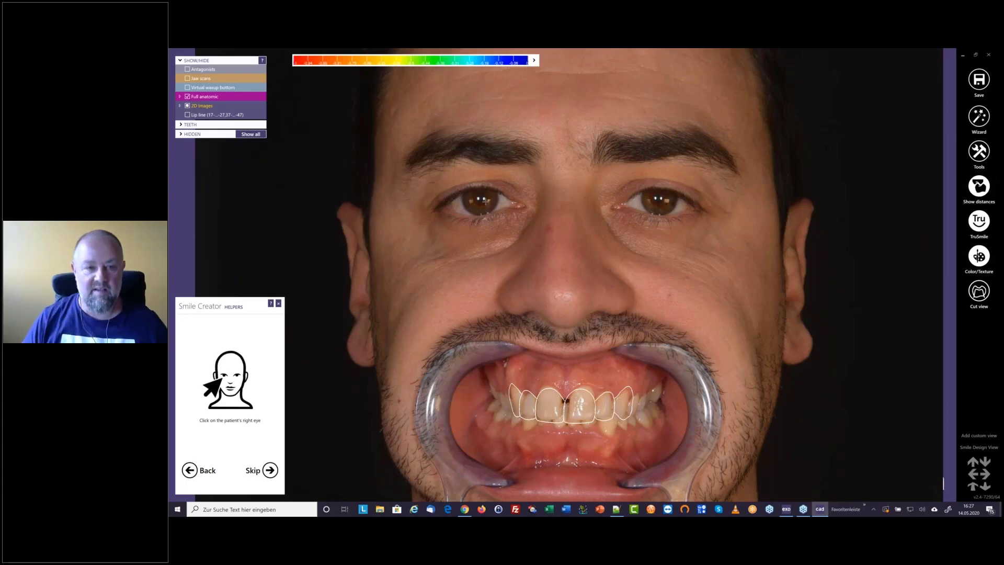
Mark the patient's right and left pupils and tilt the bipupillary line slightly to run through both eyes
{"action": "left_click", "coordinate": [481, 199]}
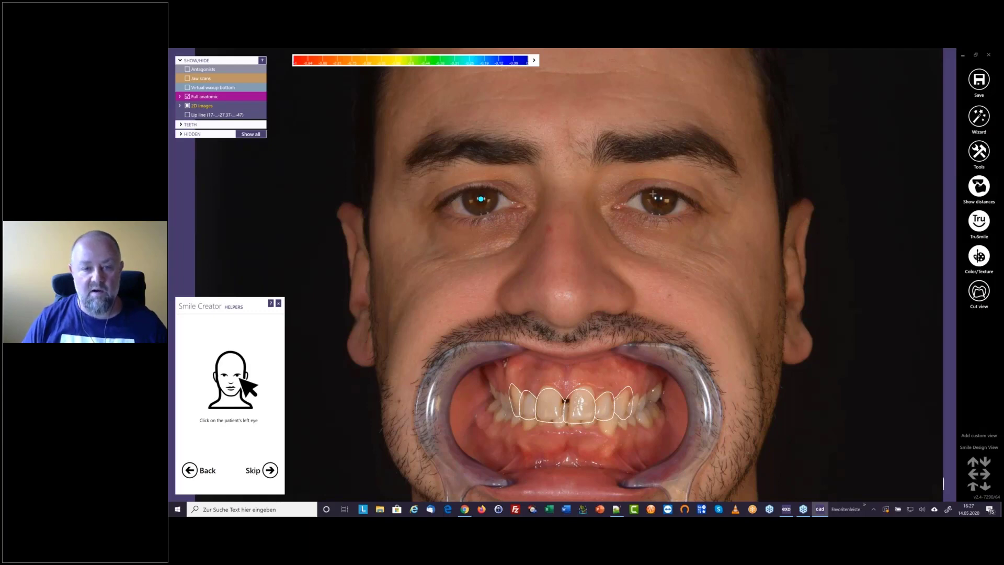
{"action": "left_click", "coordinate": [653, 195]}
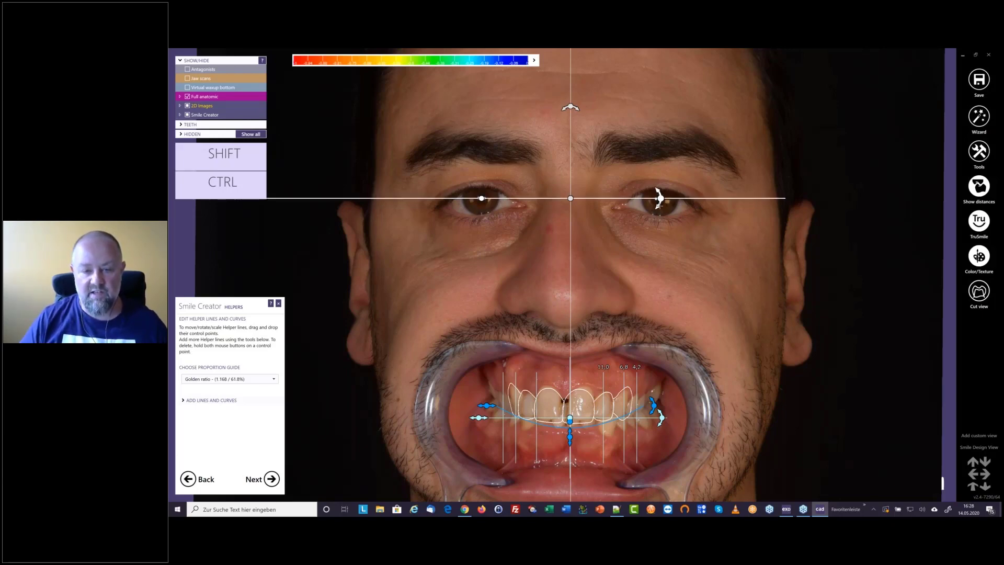
{"action": "mouse_move", "coordinate": [660, 199]}
{"action": "left_mouse_down"}
{"action": "mouse_move", "coordinate": [659, 212]}
{"action": "mouse_move", "coordinate": [658, 200]}
{"action": "left_mouse_up"}
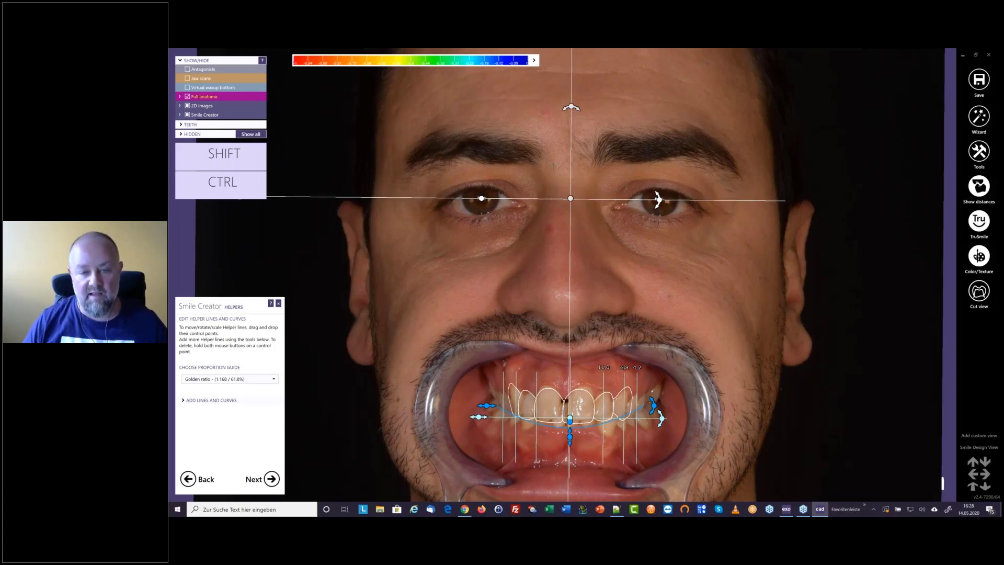
Move the smile curve down clear of the teeth and place the proportion guide's baseline at the upper incisal edges
{"action": "middle_click_drag", "start_coordinate": [545, 306], "coordinate": [554, 166]}
{"action": "scroll", "coordinate": [554, 166], "scroll_direction": "up", "scroll_amount": 2}
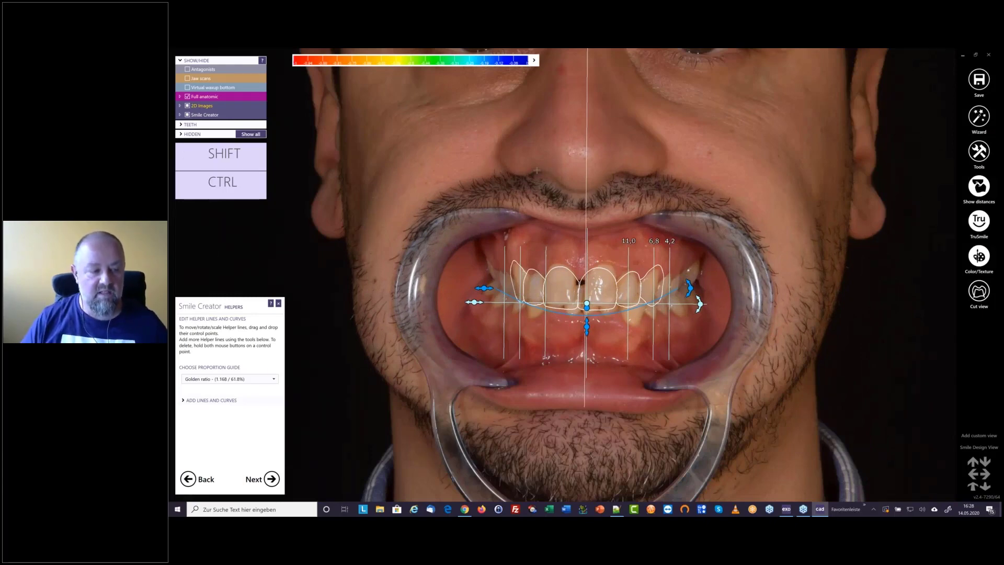
{"action": "left_click", "coordinate": [264, 400]}
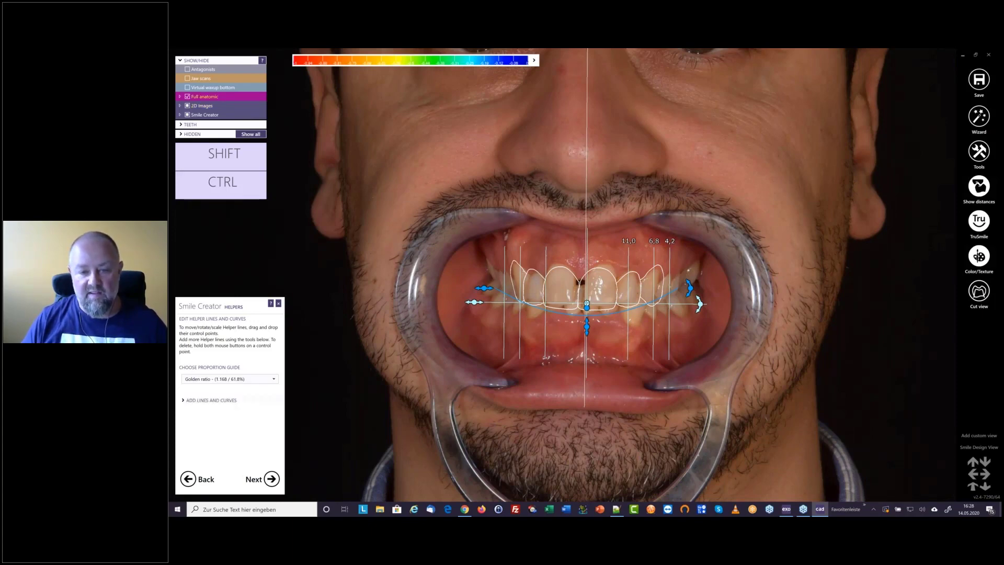
{"action": "left_click_drag", "start_coordinate": [587, 304], "coordinate": [573, 400]}
{"action": "left_click_drag", "start_coordinate": [582, 274], "coordinate": [581, 311]}
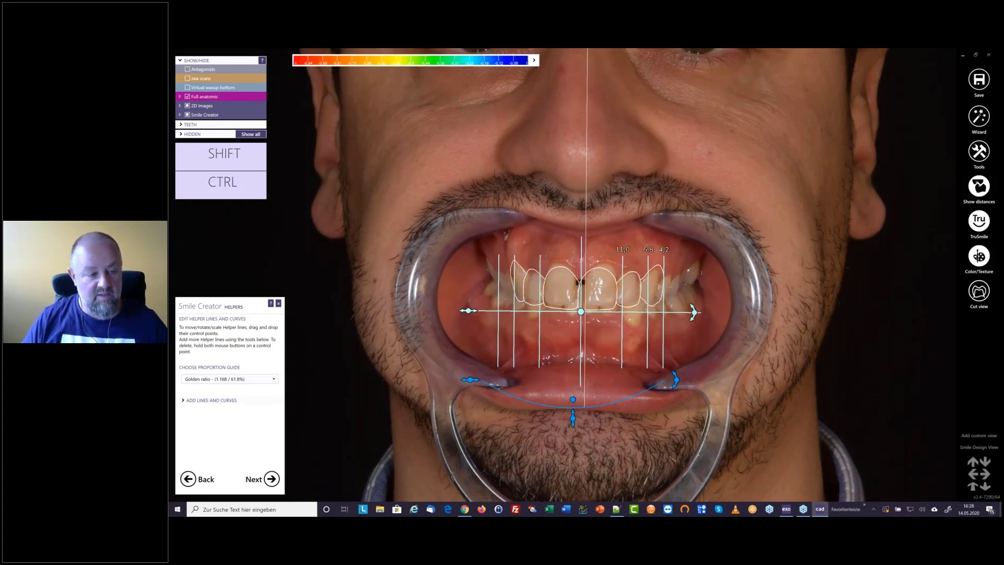
Keep the Golden ratio proportion guide, narrow it to a central incisor width of about 9.5, and centre it on the dental midline
{"action": "left_click", "coordinate": [274, 380]}
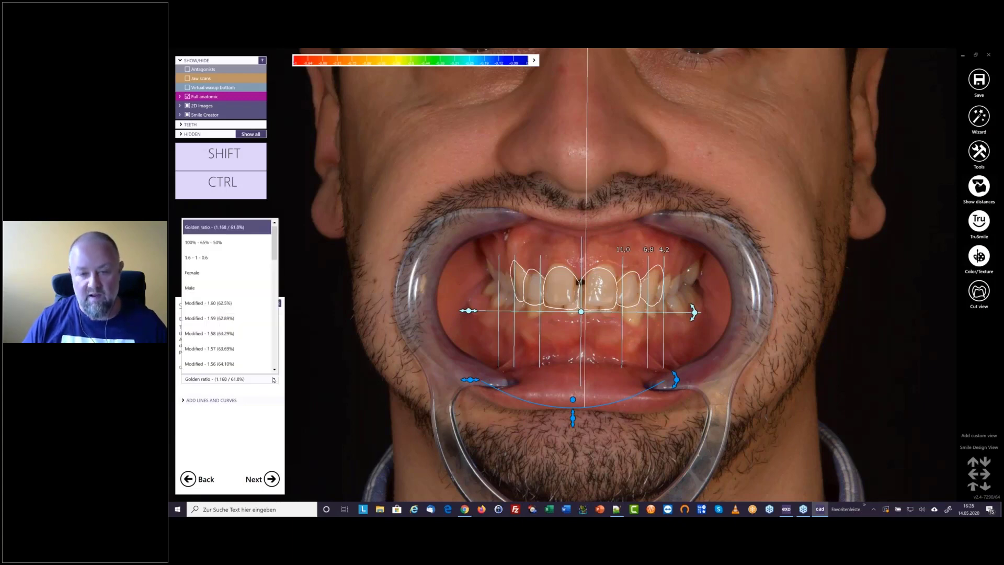
{"action": "left_click", "coordinate": [274, 381]}
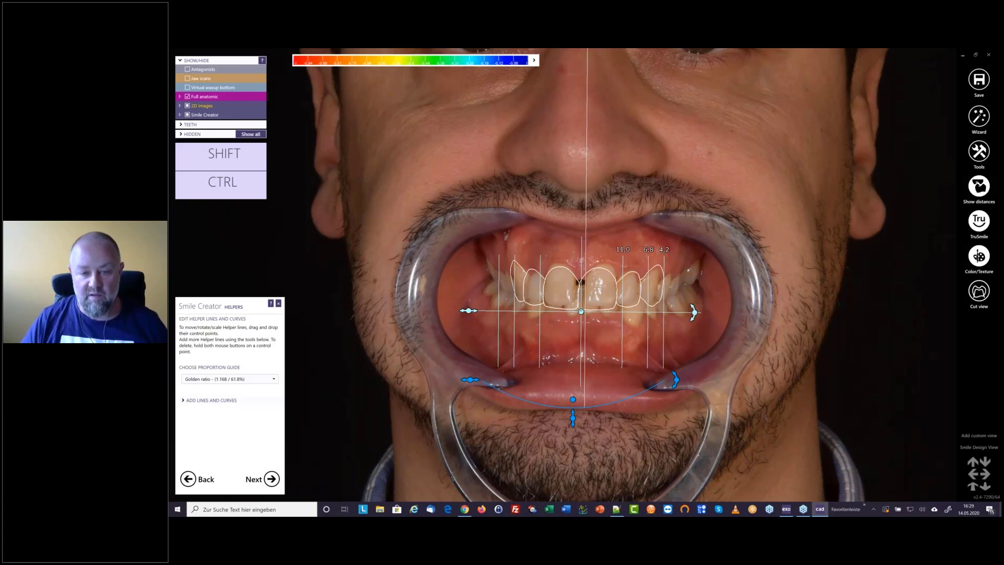
{"action": "left_click_drag", "start_coordinate": [582, 312], "coordinate": [578, 310]}
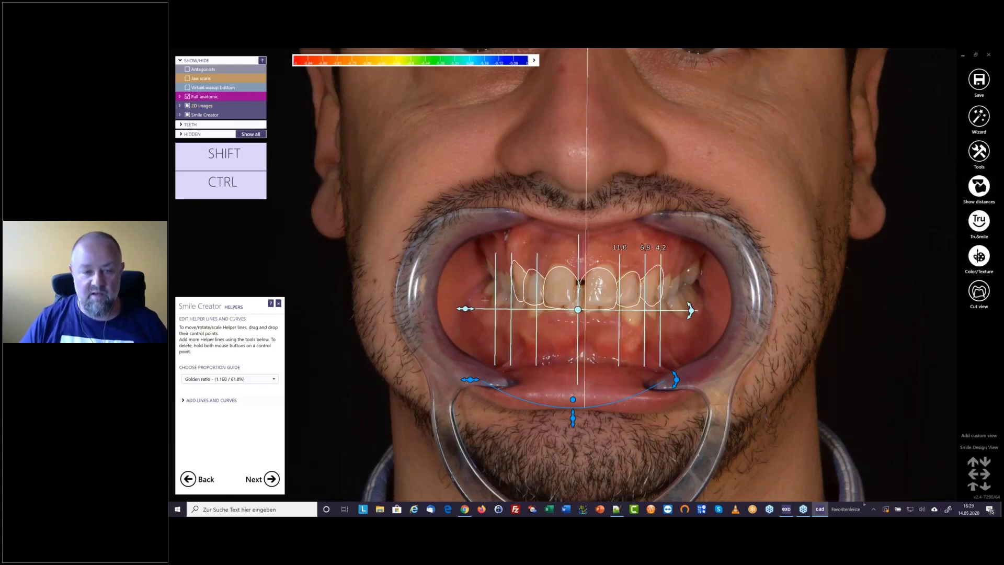
{"action": "left_click_drag", "start_coordinate": [691, 310], "coordinate": [676, 311]}
{"action": "left_click_drag", "start_coordinate": [577, 310], "coordinate": [583, 309]}
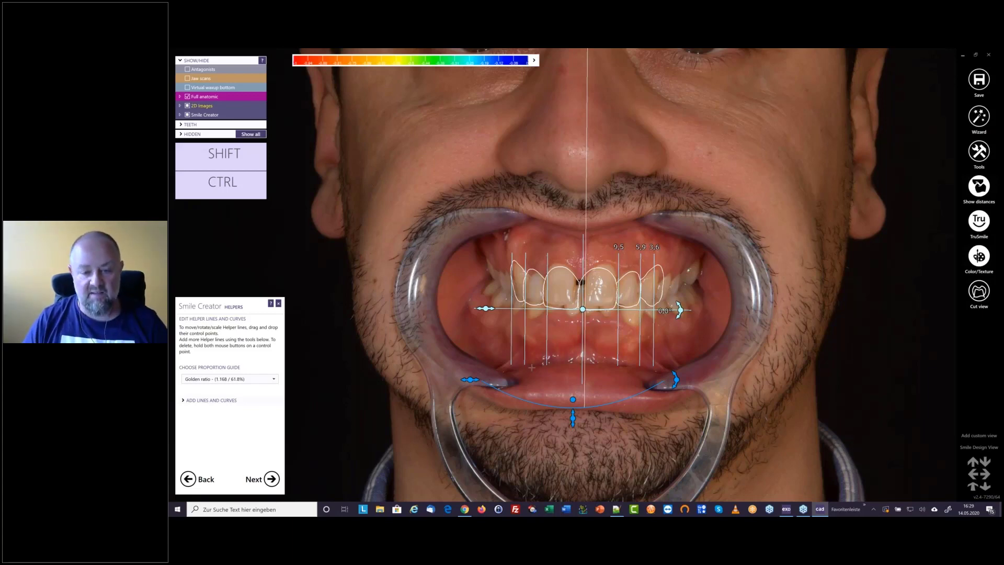
Show Smile.jpg and fit the smile curve to the incisal edges and lower lip by shifting and tilting it
{"action": "left_click_drag", "start_coordinate": [581, 385], "coordinate": [592, 327]}
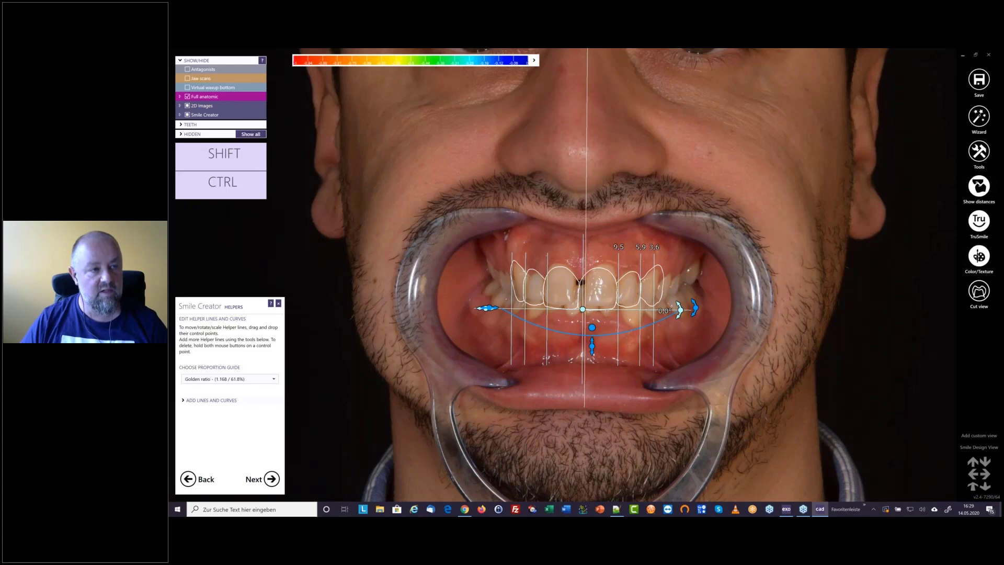
{"action": "left_click", "coordinate": [180, 106]}
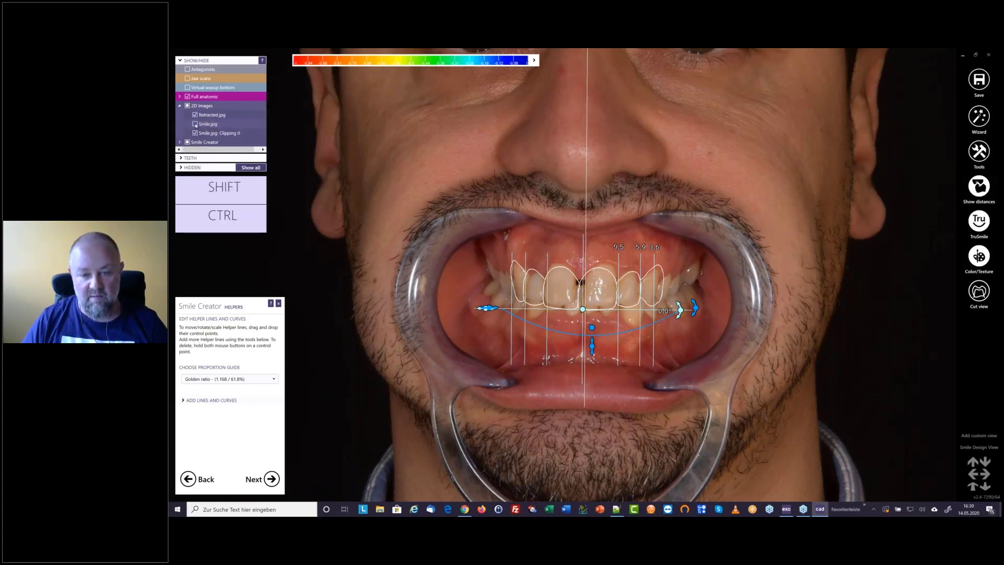
{"action": "left_click", "coordinate": [195, 124]}
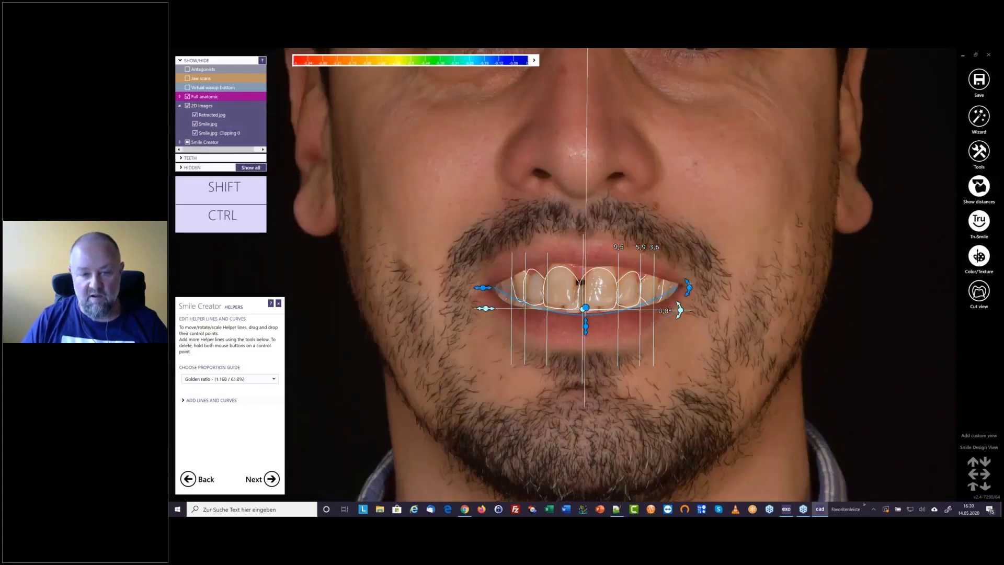
{"action": "left_click_drag", "start_coordinate": [689, 284], "coordinate": [689, 286]}
{"action": "left_click_drag", "start_coordinate": [585, 308], "coordinate": [586, 305]}
{"action": "left_click_drag", "start_coordinate": [485, 298], "coordinate": [487, 298]}
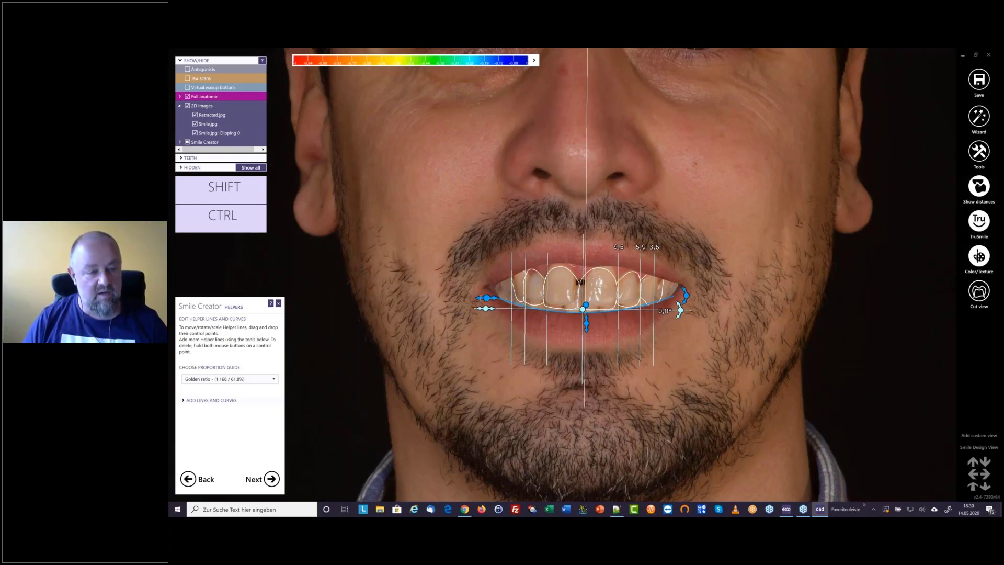
Add two vertical helper lines, one through the inner corner of each eye
{"action": "left_click", "coordinate": [184, 400]}
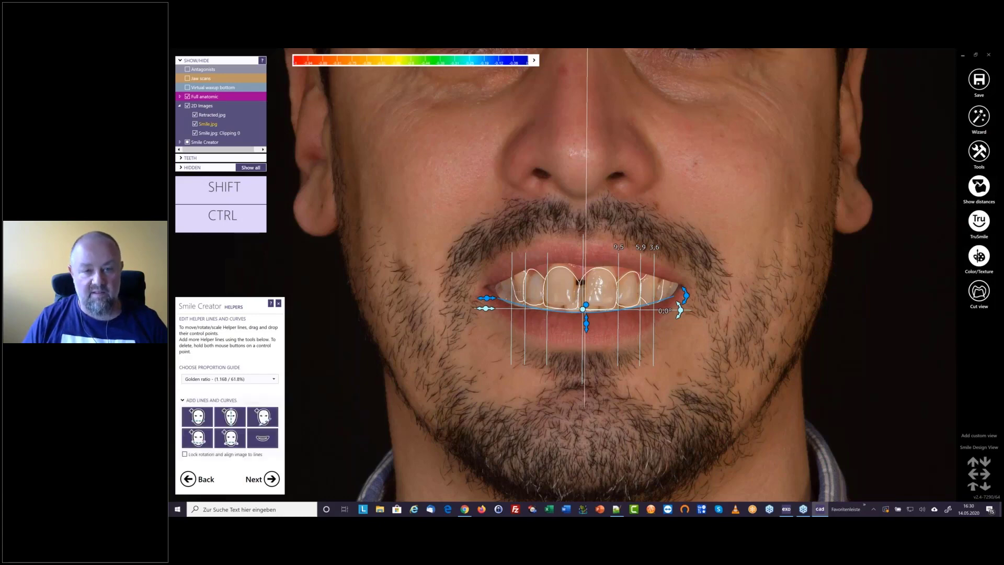
{"action": "scroll", "coordinate": [441, 426], "scroll_direction": "down", "scroll_amount": 2}
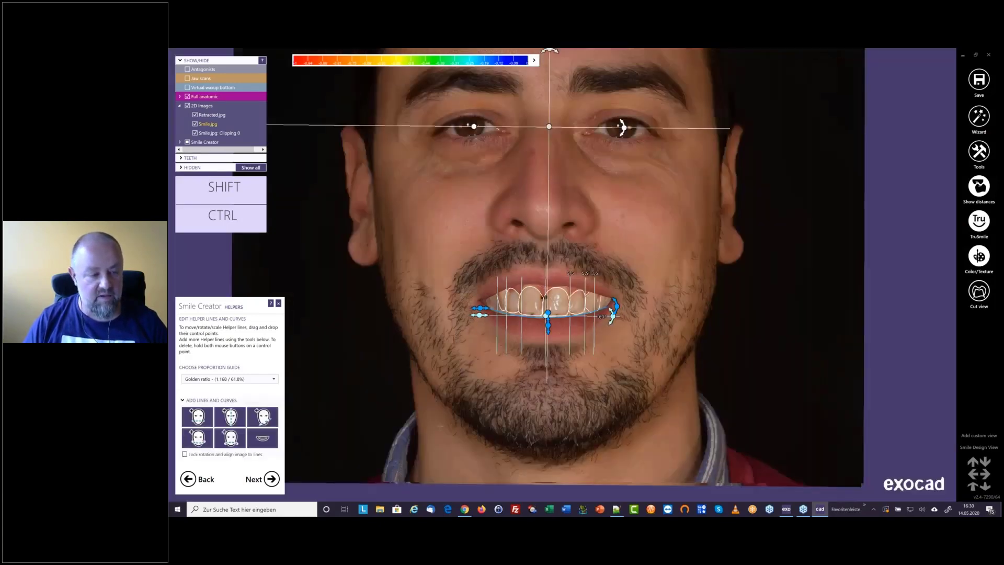
{"action": "middle_click_drag", "start_coordinate": [441, 426], "coordinate": [488, 510]}
{"action": "left_click", "coordinate": [230, 417]}
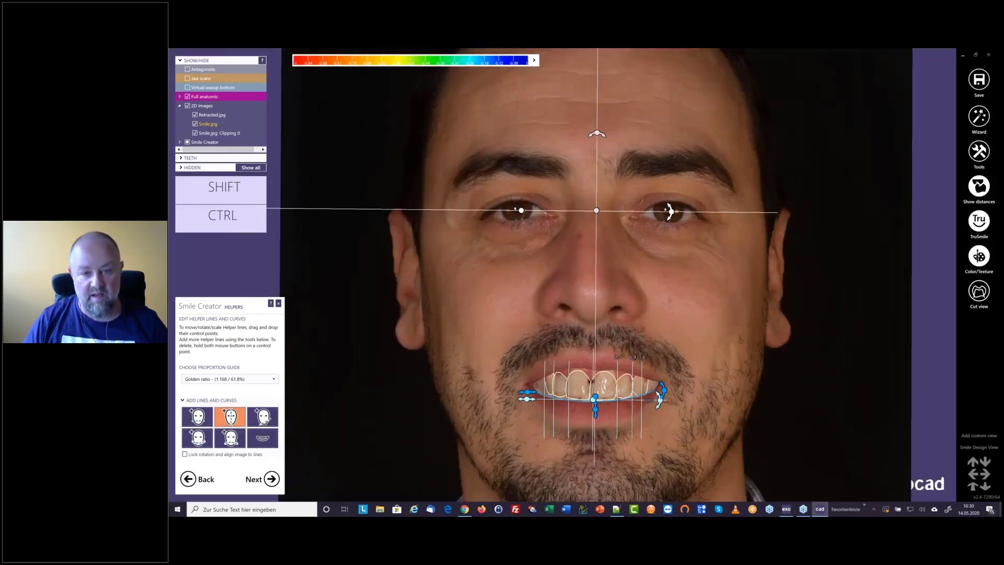
{"action": "left_click", "coordinate": [546, 213]}
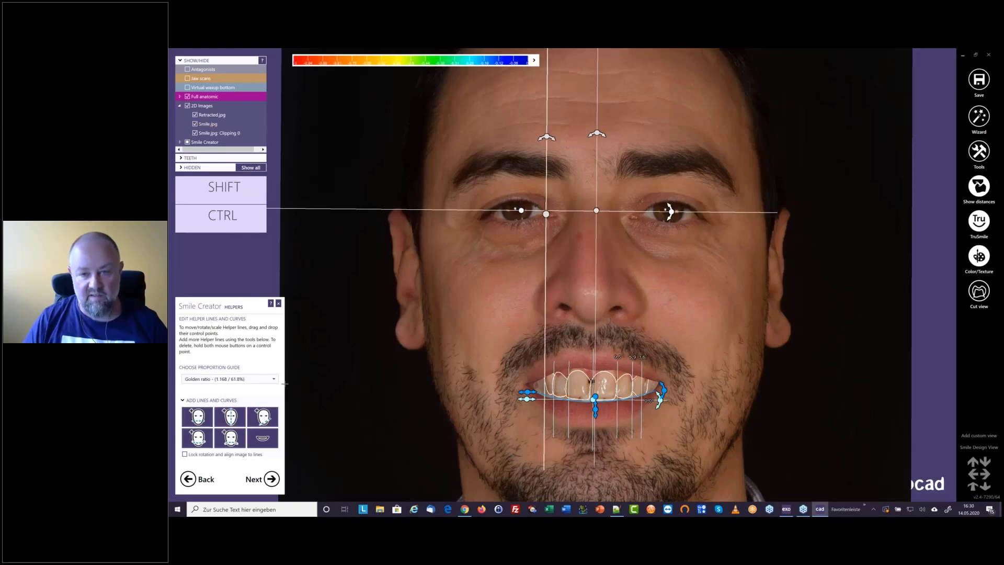
{"action": "left_click", "coordinate": [230, 417]}
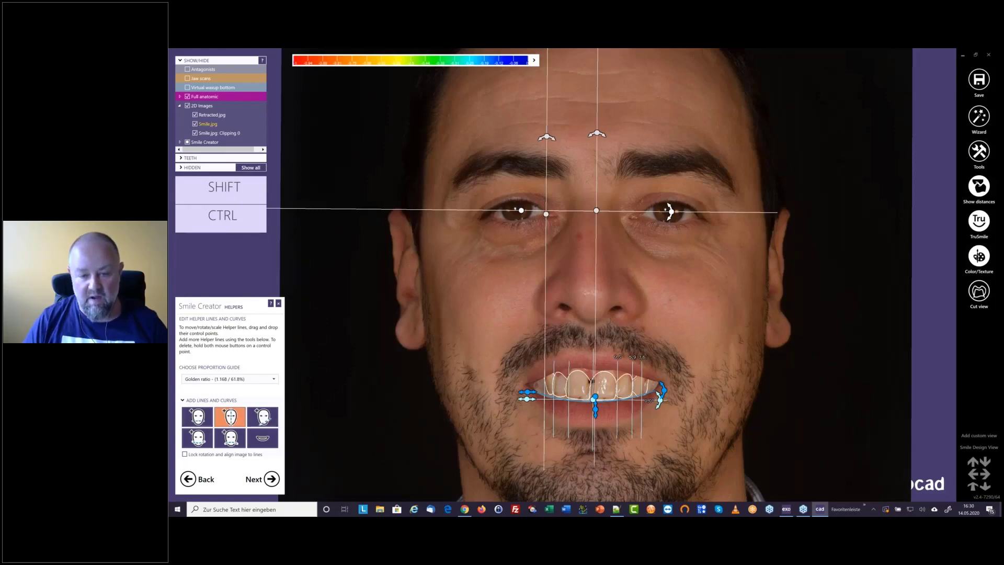
{"action": "left_click", "coordinate": [642, 385]}
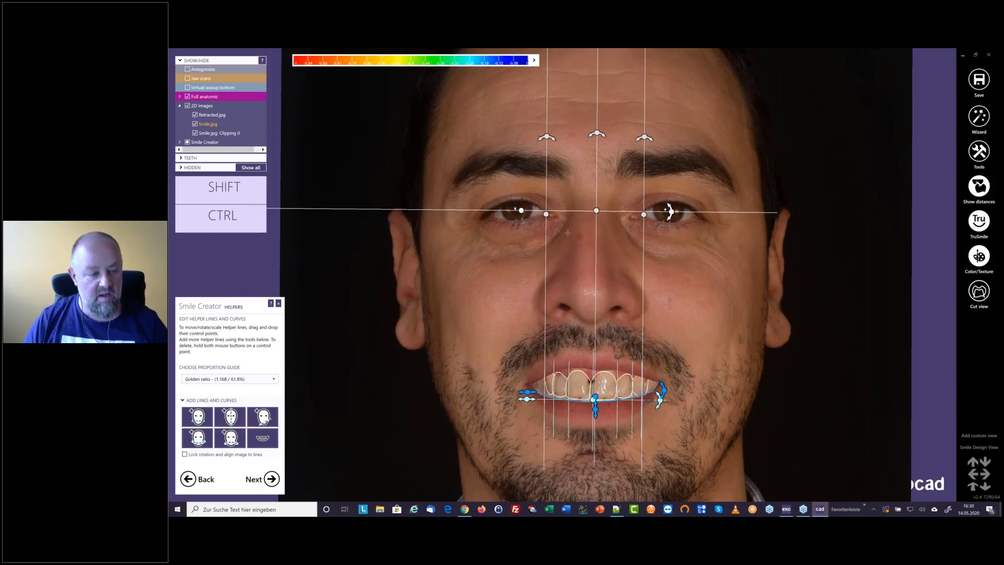
Add an orientation-free helper line at each upper canine, tilt both outward toward the eyes, and proceed to modelling
{"action": "middle_click_drag", "start_coordinate": [567, 233], "coordinate": [551, 91]}
{"action": "left_click", "coordinate": [263, 417]}
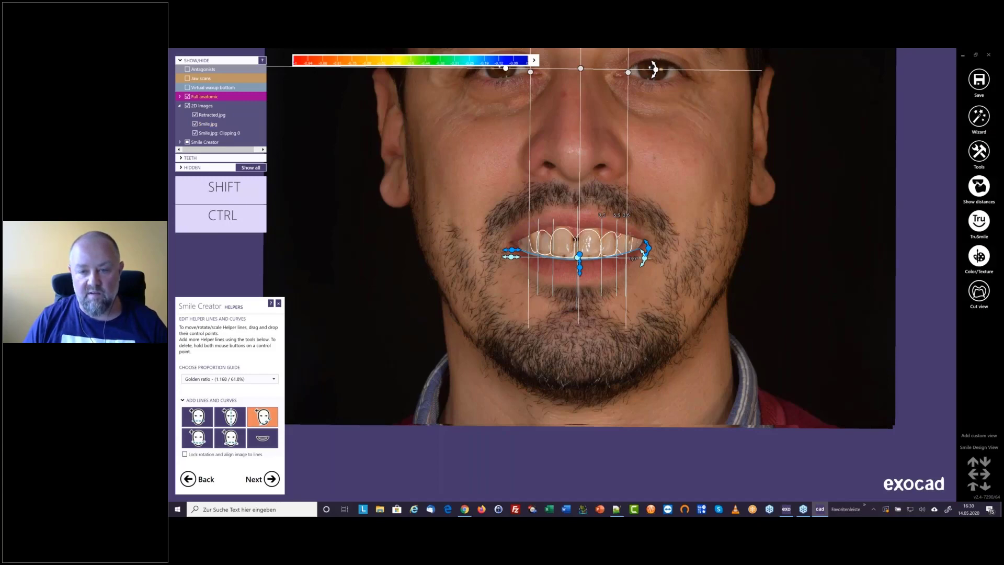
{"action": "left_click", "coordinate": [624, 255]}
{"action": "left_click_drag", "start_coordinate": [700, 255], "coordinate": [638, 134]}
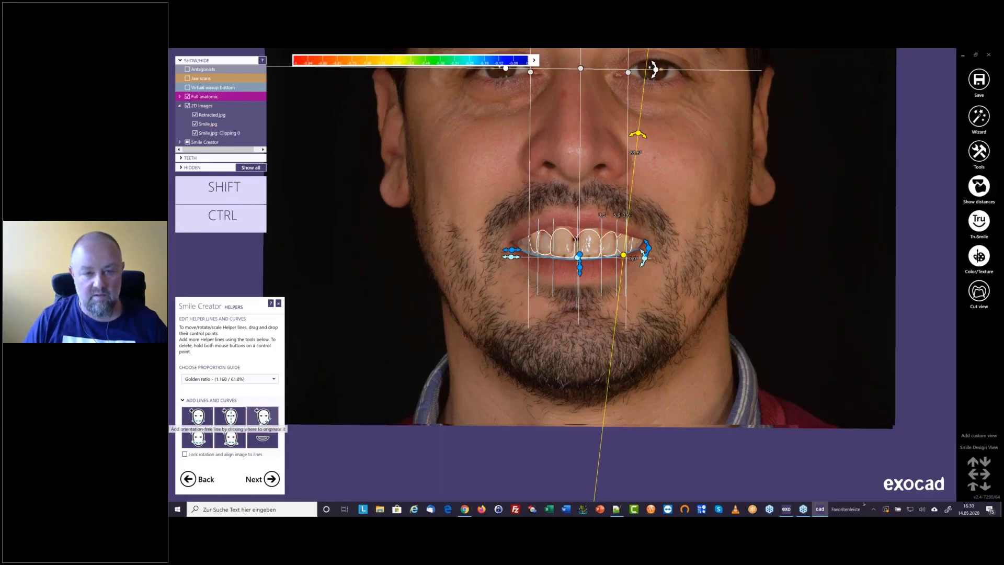
{"action": "left_click", "coordinate": [262, 417]}
{"action": "left_click", "coordinate": [536, 253]}
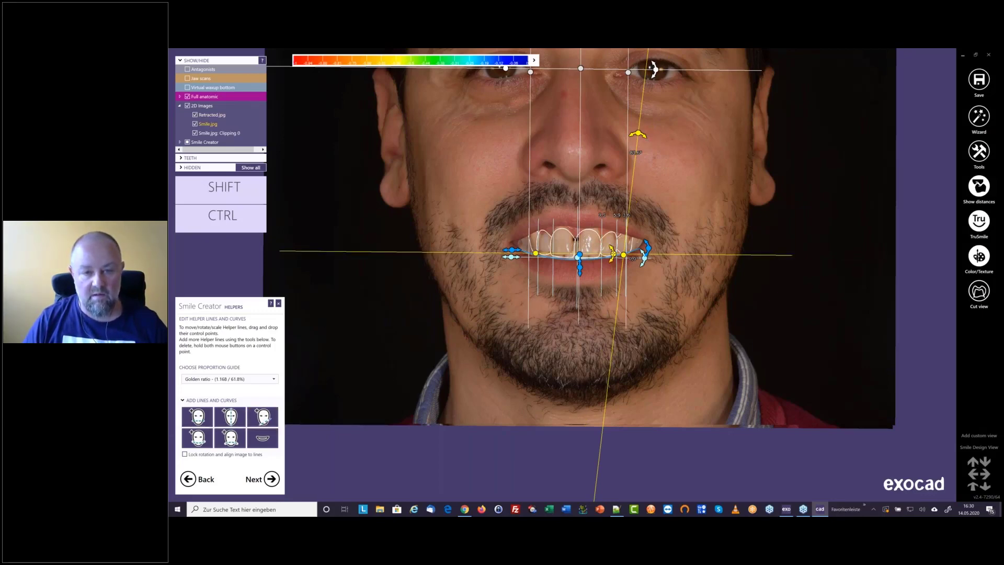
{"action": "left_click", "coordinate": [524, 140]}
{"action": "left_click_drag", "start_coordinate": [521, 141], "coordinate": [524, 142]}
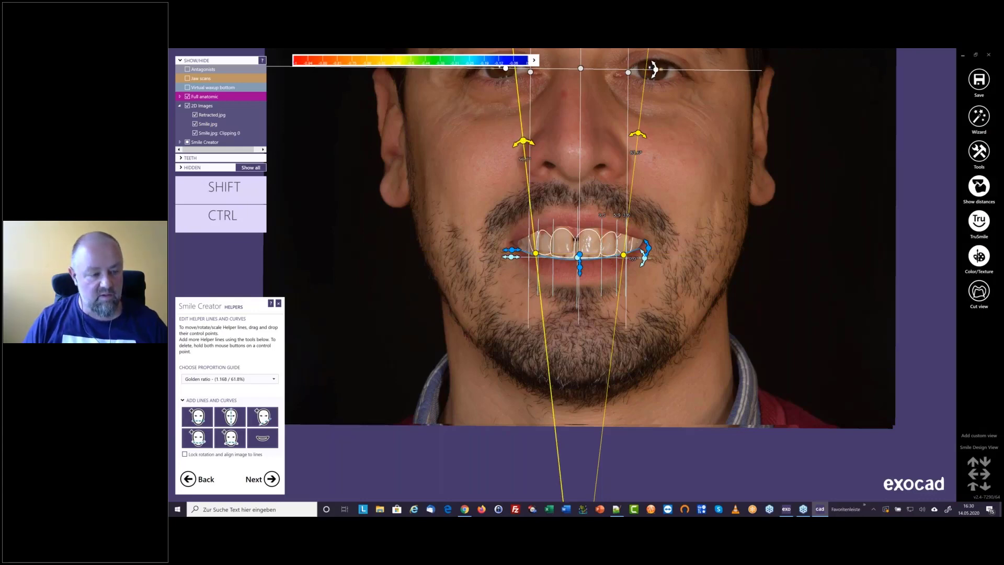
{"action": "left_click", "coordinate": [271, 479]}
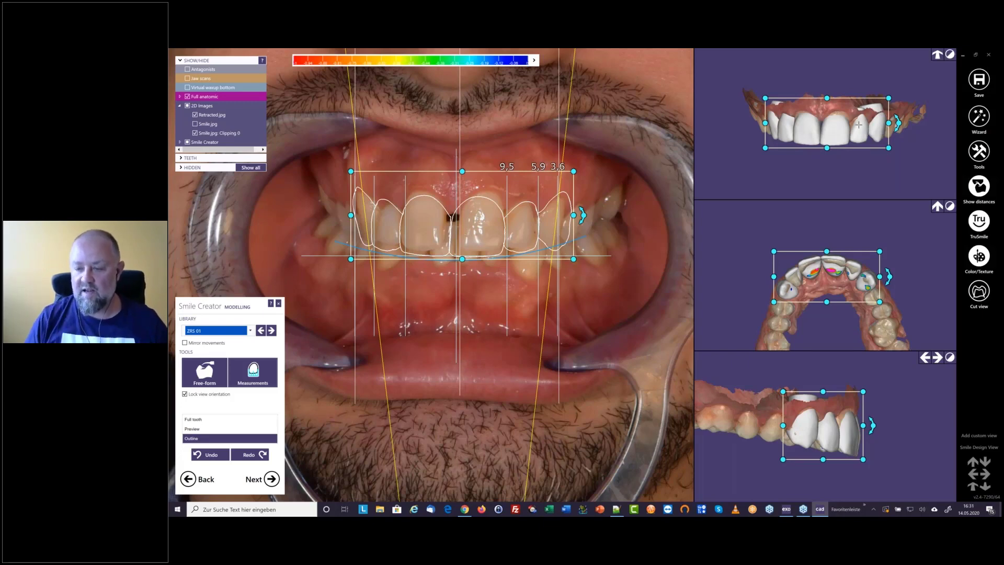
Shift the whole tooth setup slightly toward the patient's right on the retracted photo
{"action": "mouse_move", "coordinate": [838, 417]}
{"action": "right_mouse_down"}
{"action": "mouse_move", "coordinate": [801, 413]}
{"action": "mouse_move", "coordinate": [855, 425]}
{"action": "mouse_move", "coordinate": [838, 425]}
{"action": "right_mouse_up"}
{"action": "mouse_move", "coordinate": [815, 312]}
{"action": "right_mouse_down"}
{"action": "mouse_move", "coordinate": [823, 305]}
{"action": "mouse_move", "coordinate": [812, 305]}
{"action": "right_mouse_up"}
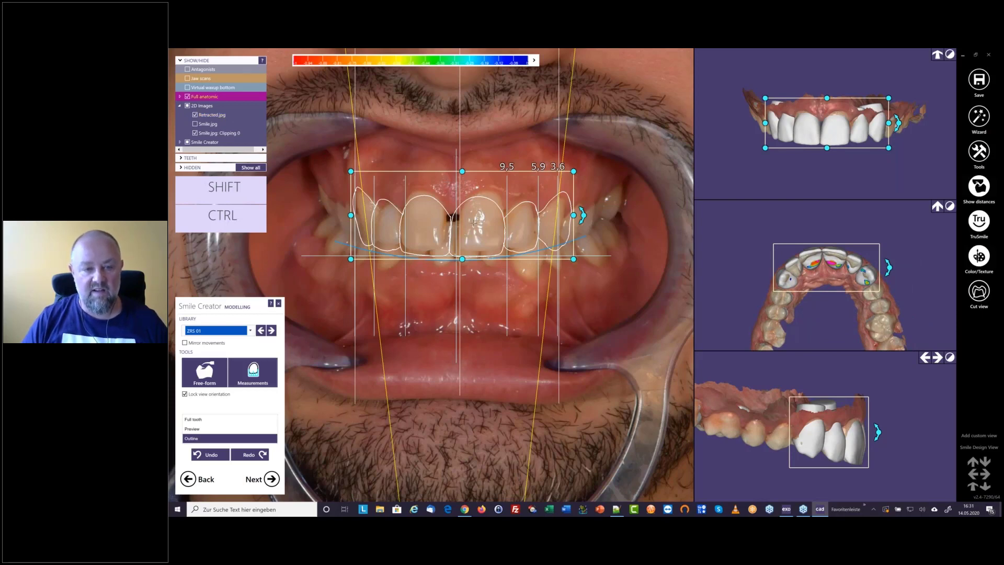
{"action": "left_click_drag", "start_coordinate": [477, 222], "coordinate": [474, 223]}
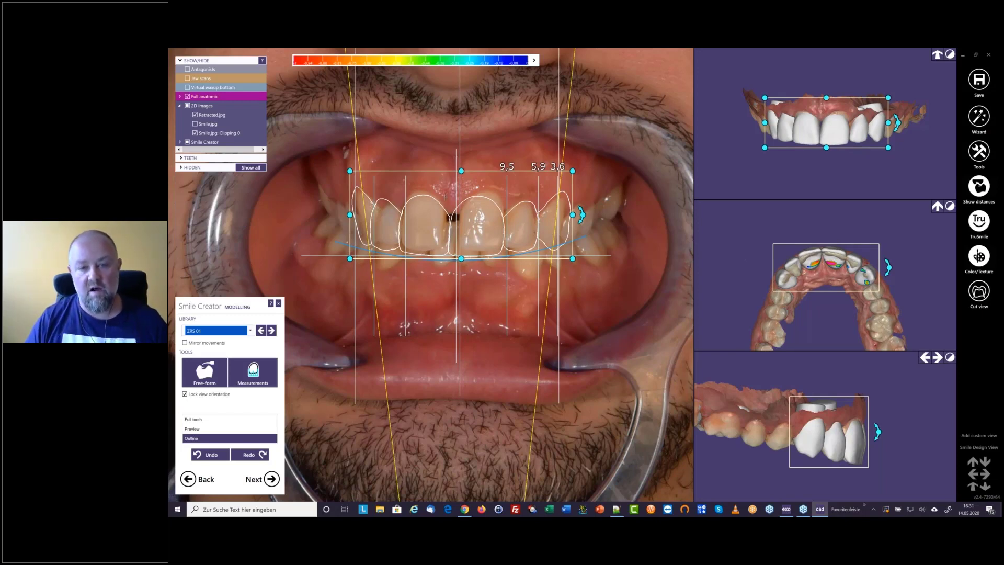
Lengthen the upper right central incisor slightly toward the gum to match its neighbour
{"action": "key", "text": "ctrl+shift"}
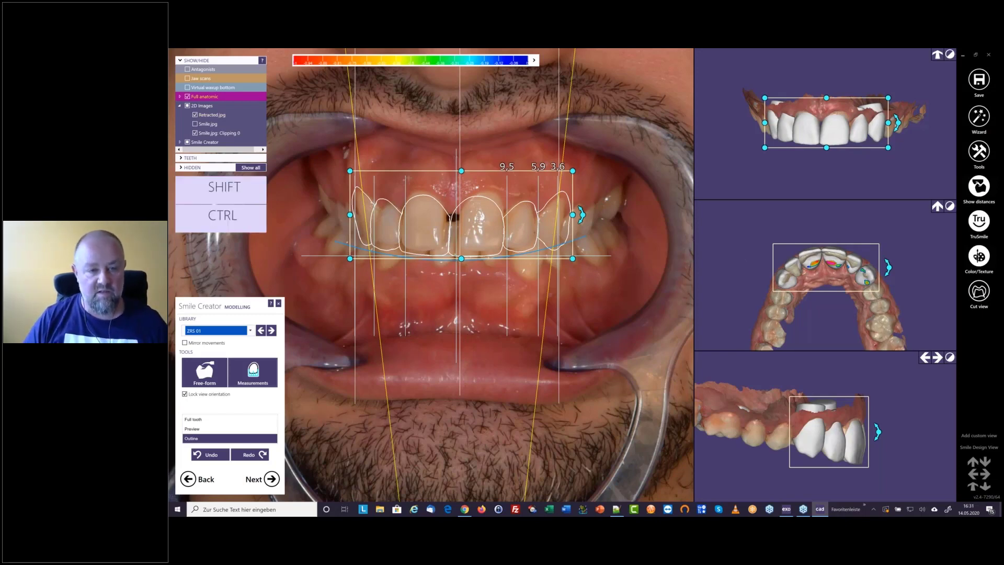
{"action": "left_click", "coordinate": [430, 231]}
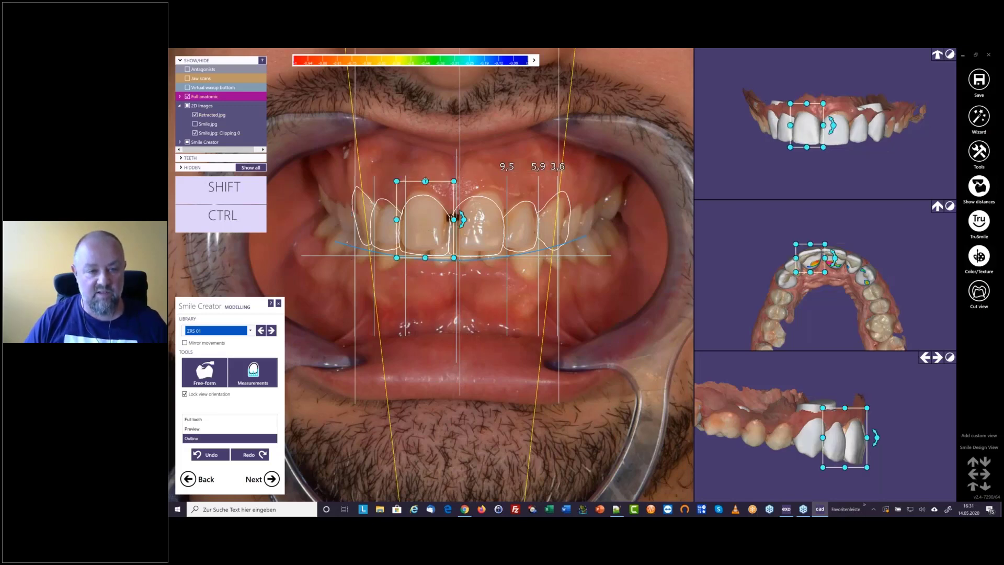
{"action": "left_click_drag", "start_coordinate": [425, 181], "coordinate": [425, 177]}
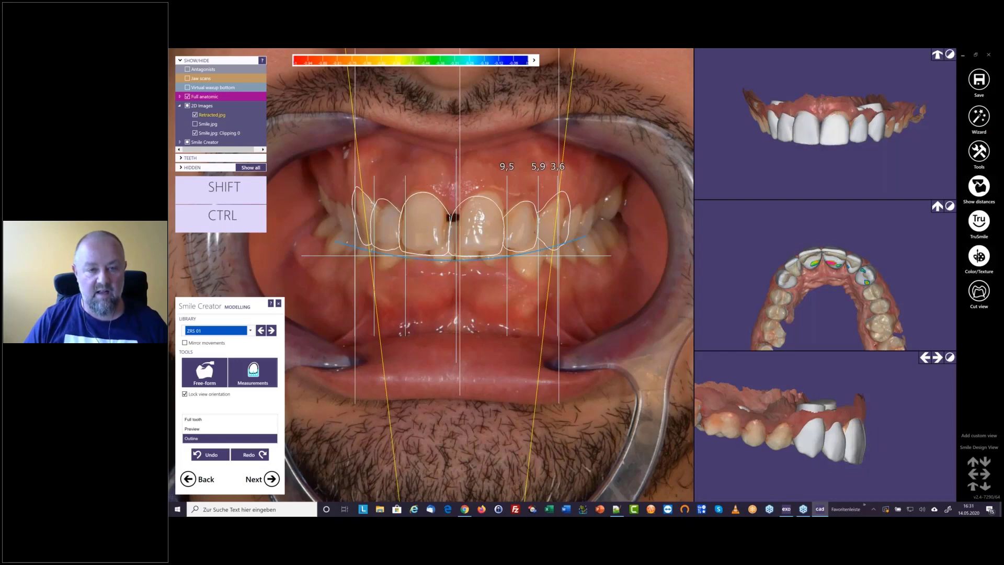
{"action": "left_click", "coordinate": [481, 226]}
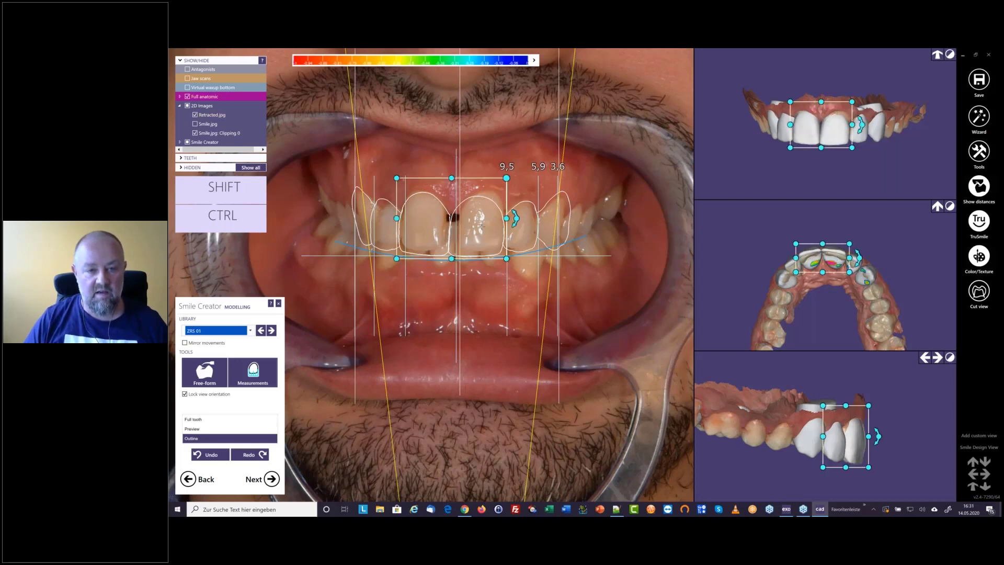
{"action": "left_click", "coordinate": [482, 226]}
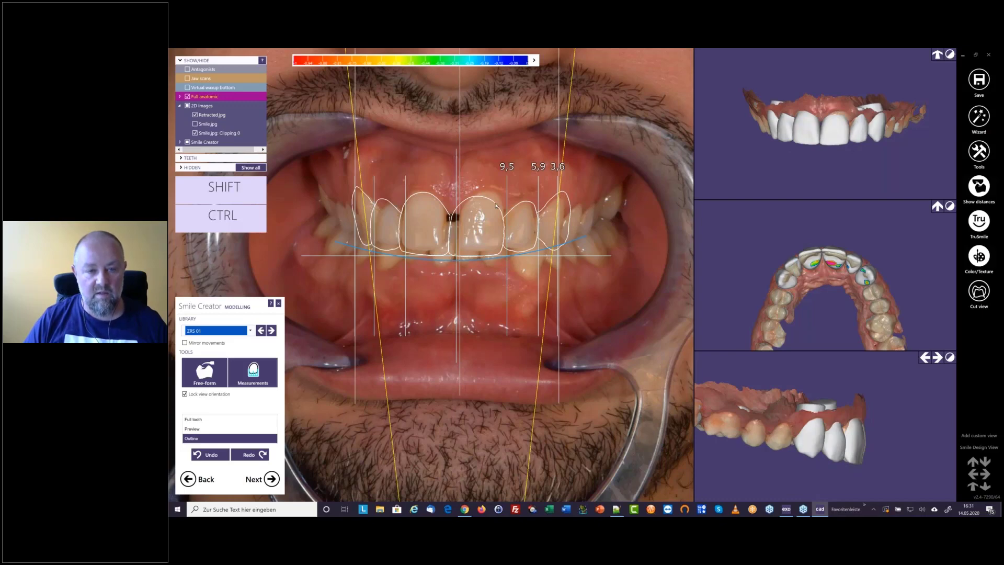
Tilt the upper left central incisor slightly in the side view
{"action": "left_click", "coordinate": [496, 205]}
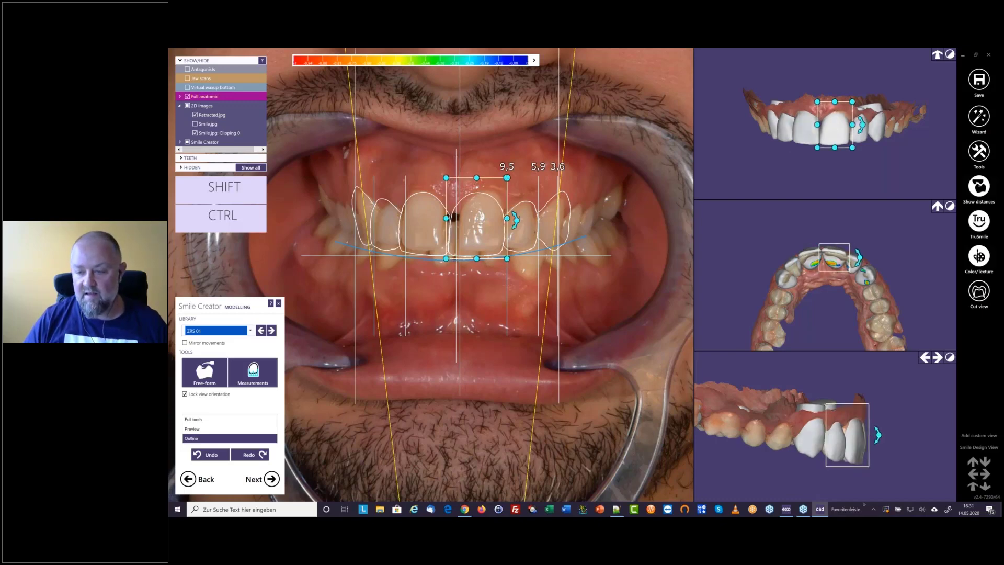
{"action": "scroll", "coordinate": [879, 436], "scroll_direction": "up", "scroll_amount": 2}
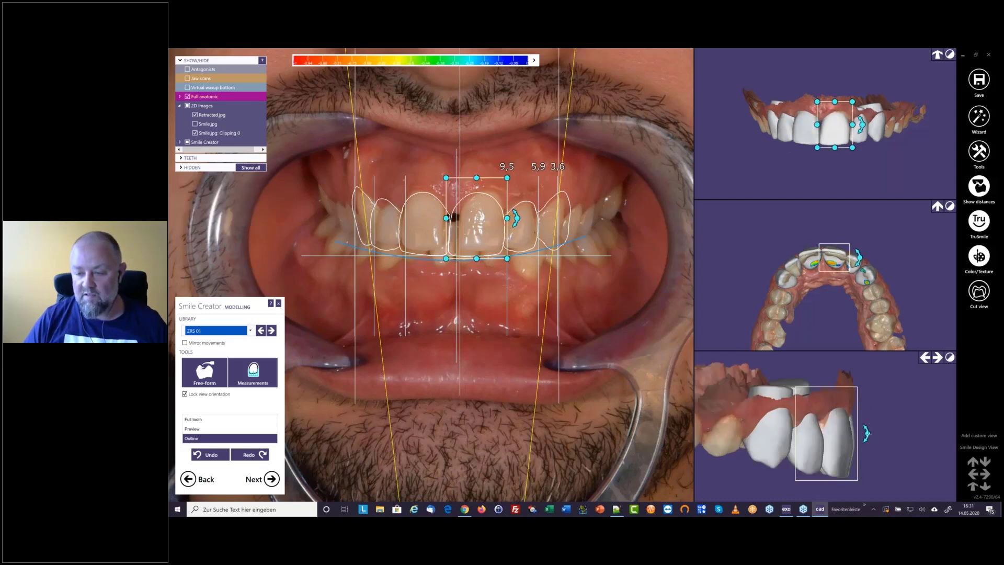
{"action": "left_click_drag", "start_coordinate": [868, 436], "coordinate": [869, 432]}
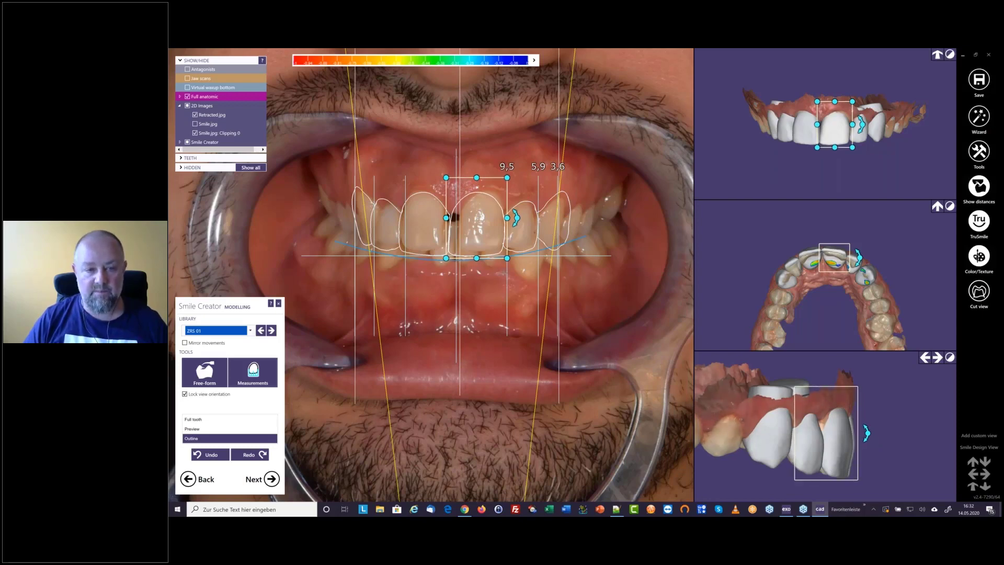
Shift the upper left canine slightly toward the midline and reduce its size to close the gap beside the lateral incisor
{"action": "scroll", "coordinate": [505, 273], "scroll_direction": "down", "scroll_amount": 2}
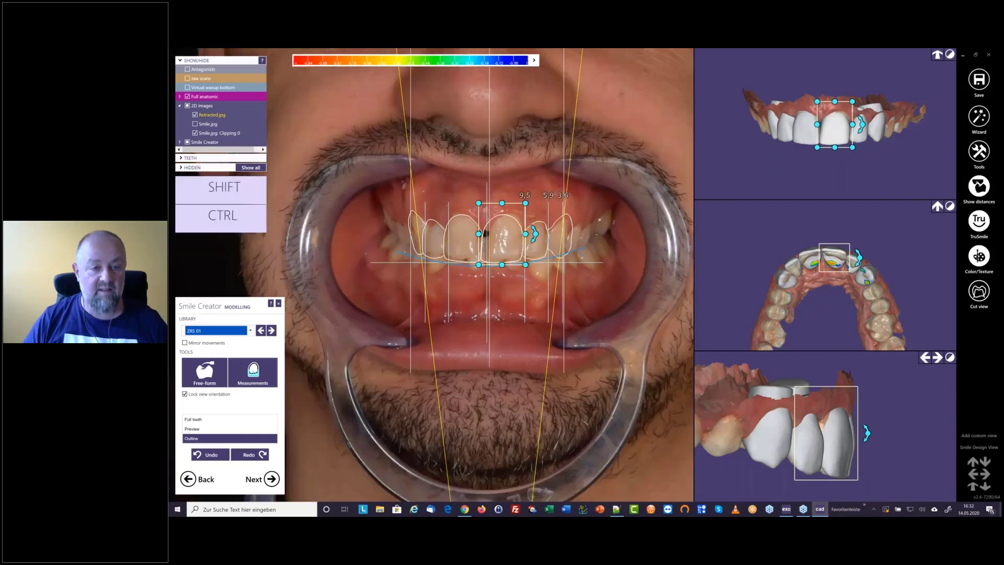
{"action": "scroll", "coordinate": [489, 273], "scroll_direction": "down", "scroll_amount": 1}
{"action": "middle_click_drag", "start_coordinate": [490, 274], "coordinate": [506, 297]}
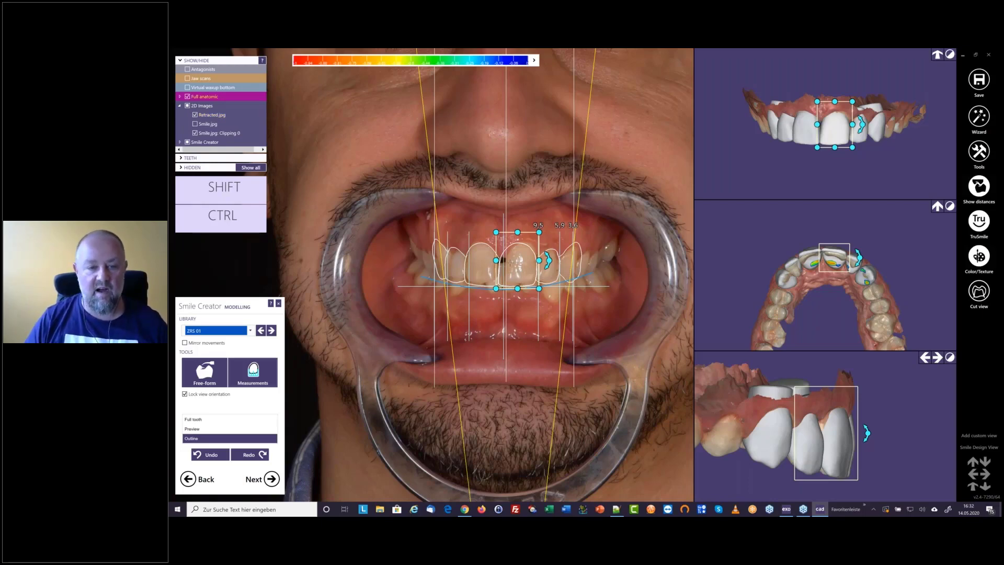
{"action": "scroll", "coordinate": [510, 262], "scroll_direction": "up", "scroll_amount": 2}
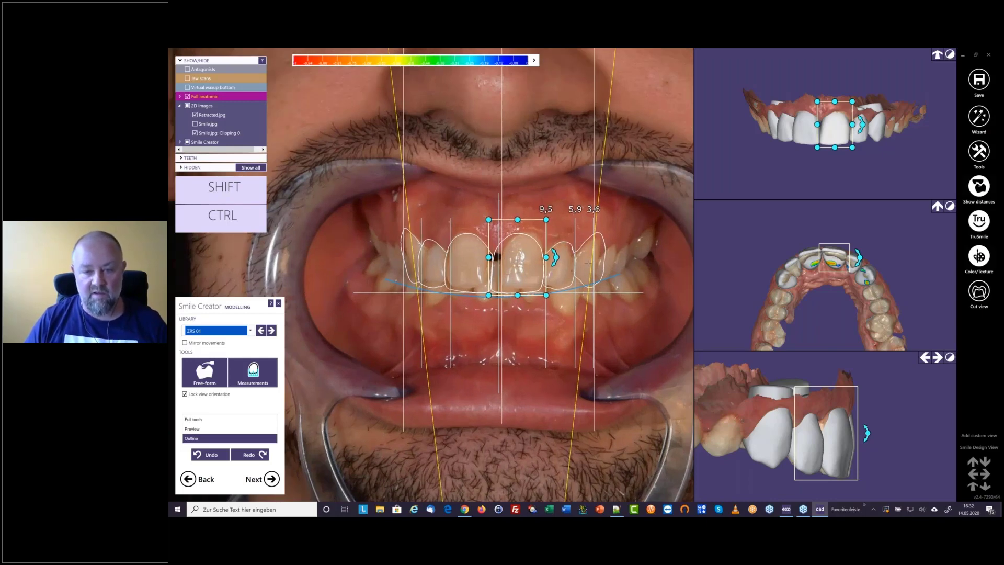
{"action": "left_click", "coordinate": [599, 256]}
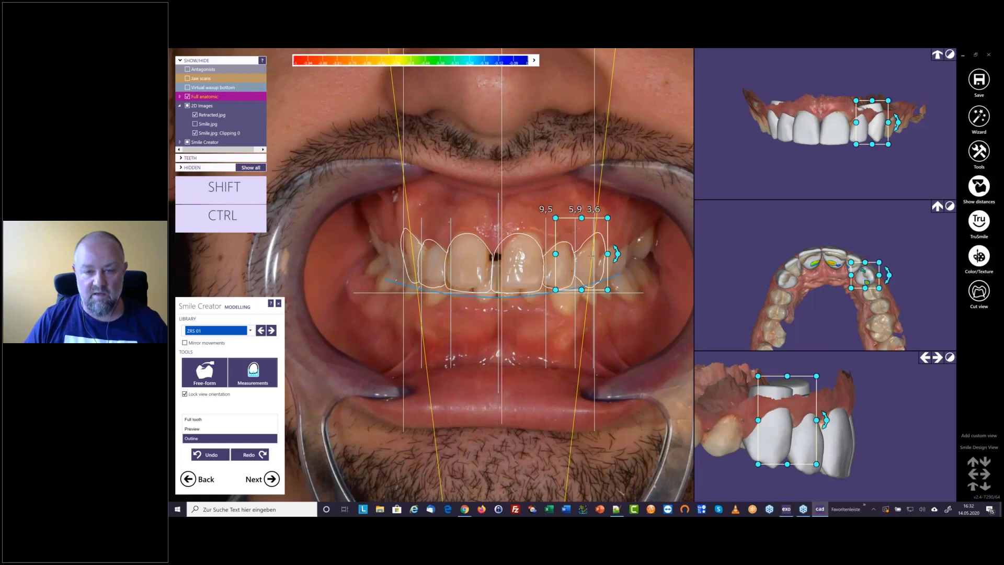
{"action": "left_click_drag", "start_coordinate": [591, 256], "coordinate": [587, 256]}
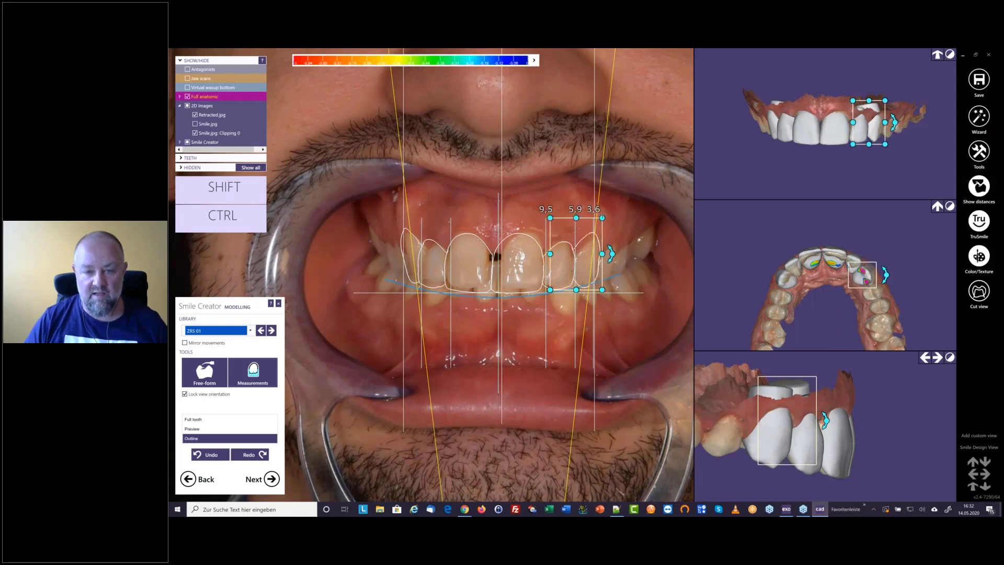
{"action": "left_click_drag", "start_coordinate": [602, 218], "coordinate": [602, 225]}
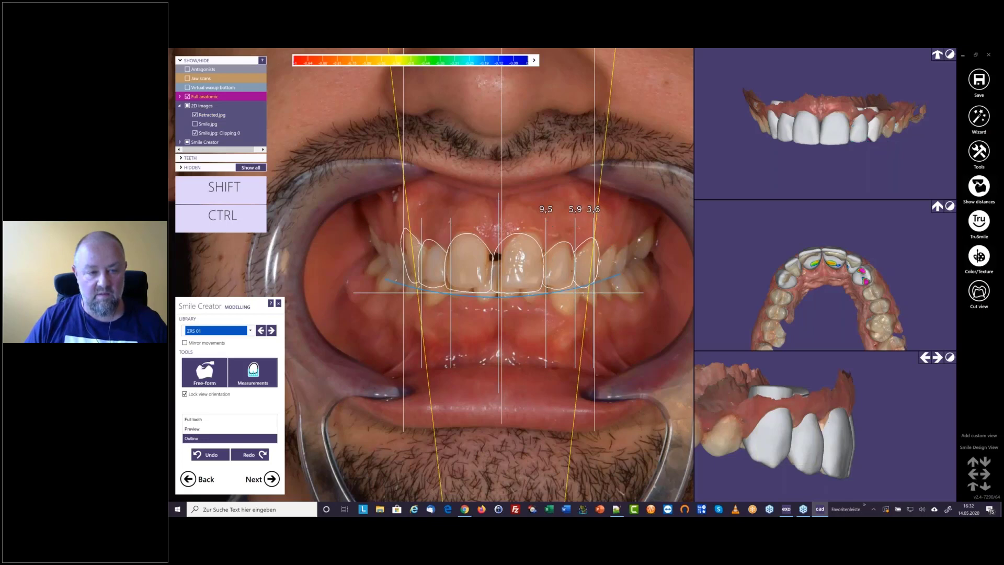
Move the upper right canine slightly toward the midline and shrink the upper right lateral incisor a little
{"action": "mouse_move", "coordinate": [412, 257]}
{"action": "left_click_drag", "start_coordinate": [460, 250], "coordinate": [403, 215]}
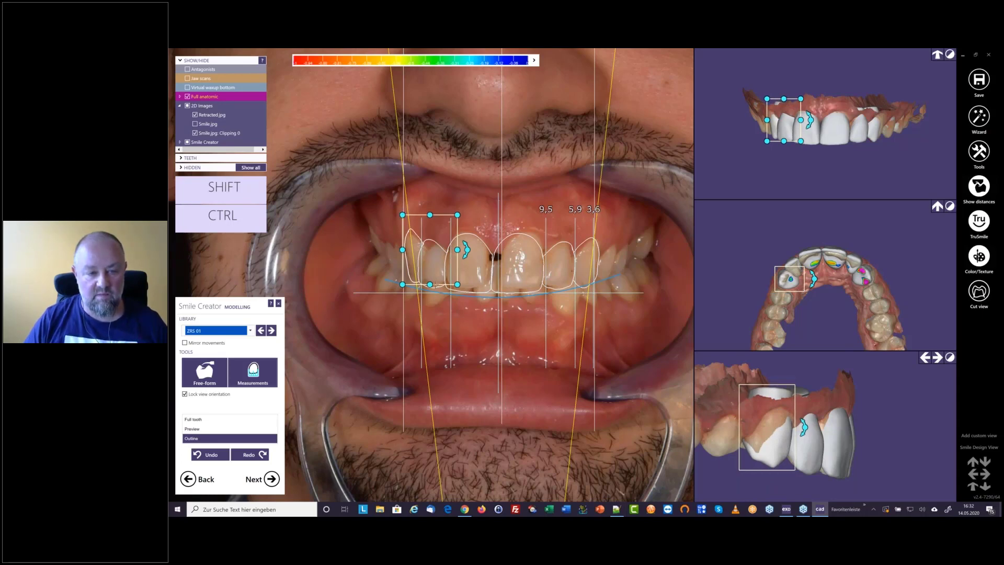
{"action": "mouse_move", "coordinate": [416, 289]}
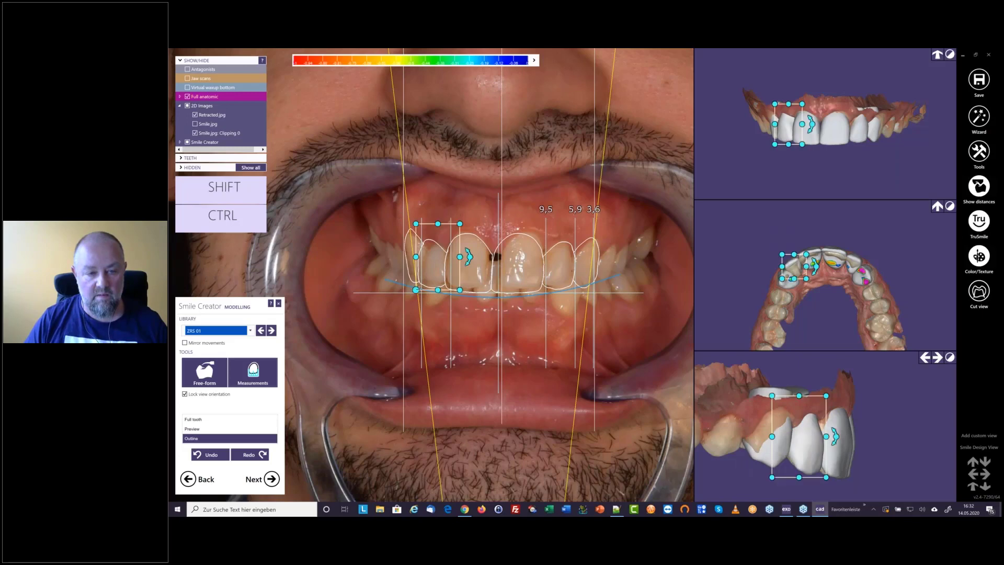
{"action": "left_click_drag", "start_coordinate": [416, 290], "coordinate": [419, 287]}
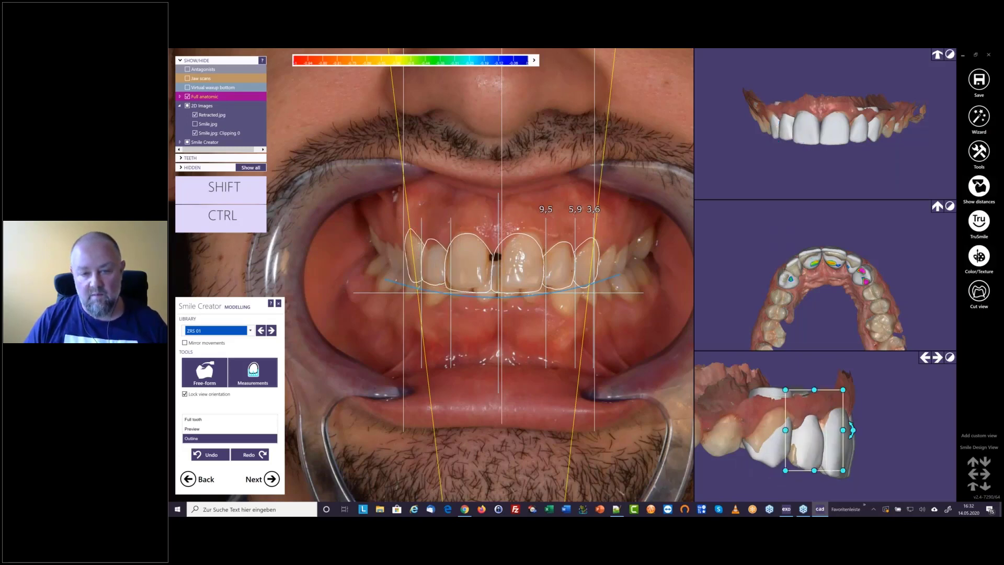
Narrow the upper left lateral incisor slightly and extend it toward the gum
{"action": "mouse_move", "coordinate": [579, 291]}
{"action": "left_click_drag", "start_coordinate": [578, 291], "coordinate": [576, 292]}
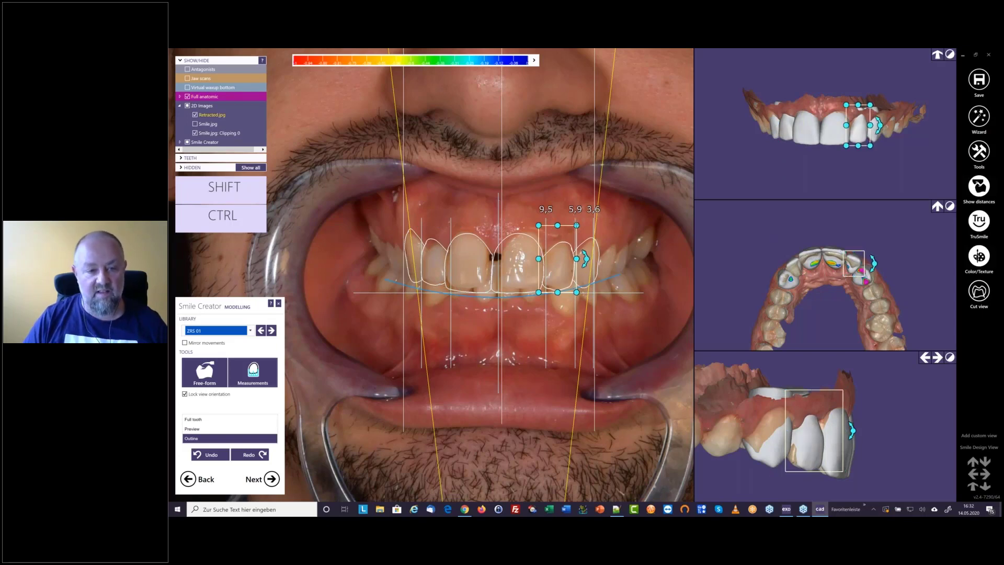
{"action": "left_click_drag", "start_coordinate": [576, 225], "coordinate": [577, 221]}
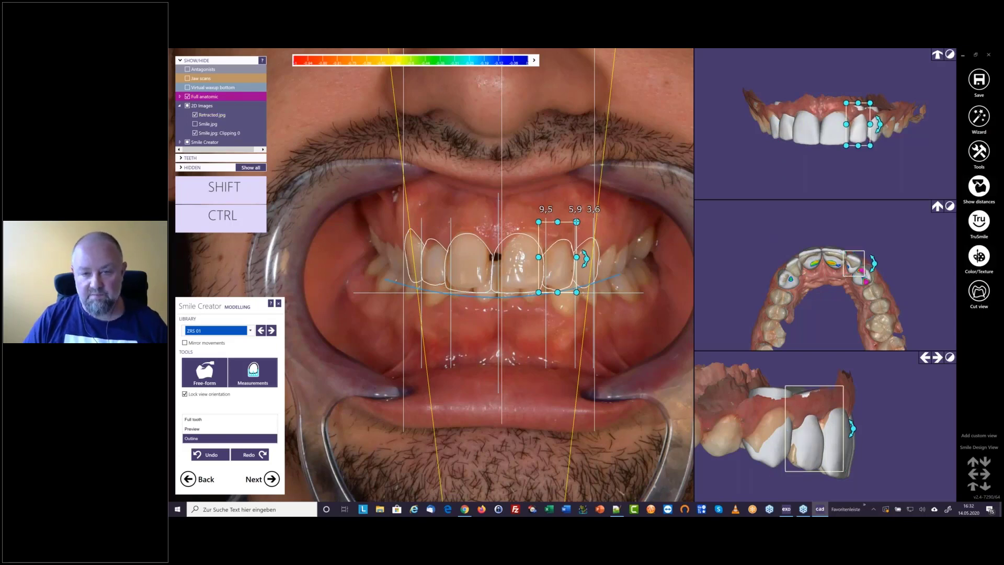
{"action": "left_click", "coordinate": [596, 242]}
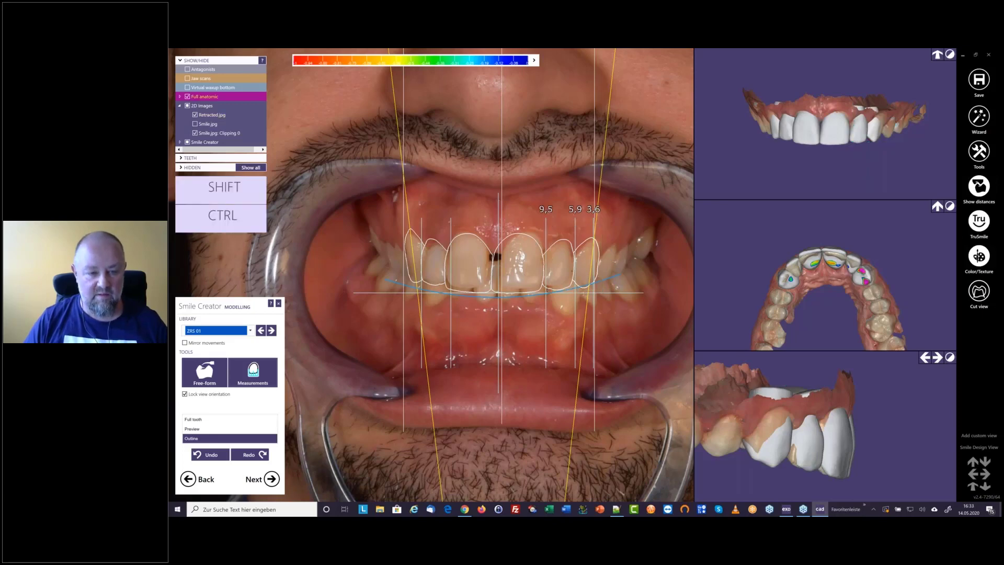
Narrow both upper central incisors slightly at their outer incisal corners
{"action": "mouse_move", "coordinate": [443, 296]}
{"action": "left_click_drag", "start_coordinate": [443, 295], "coordinate": [445, 295]}
{"action": "mouse_move", "coordinate": [546, 296]}
{"action": "left_click_drag", "start_coordinate": [546, 295], "coordinate": [545, 296]}
Show the tooth measurements, compare both central incisors, and widen the upper right one to about 9.5 mm
{"action": "mouse_move", "coordinate": [558, 280]}
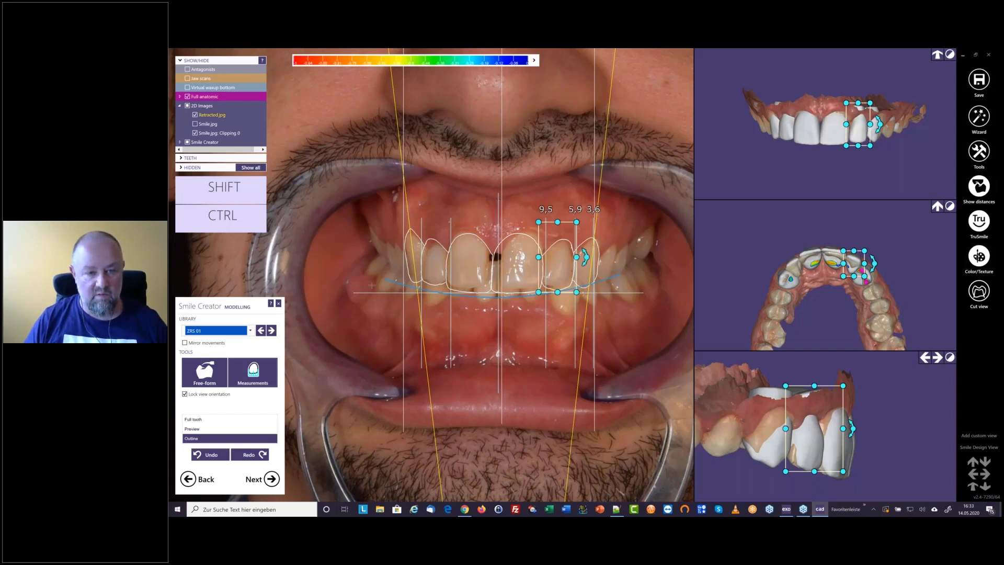
{"action": "left_click", "coordinate": [253, 371]}
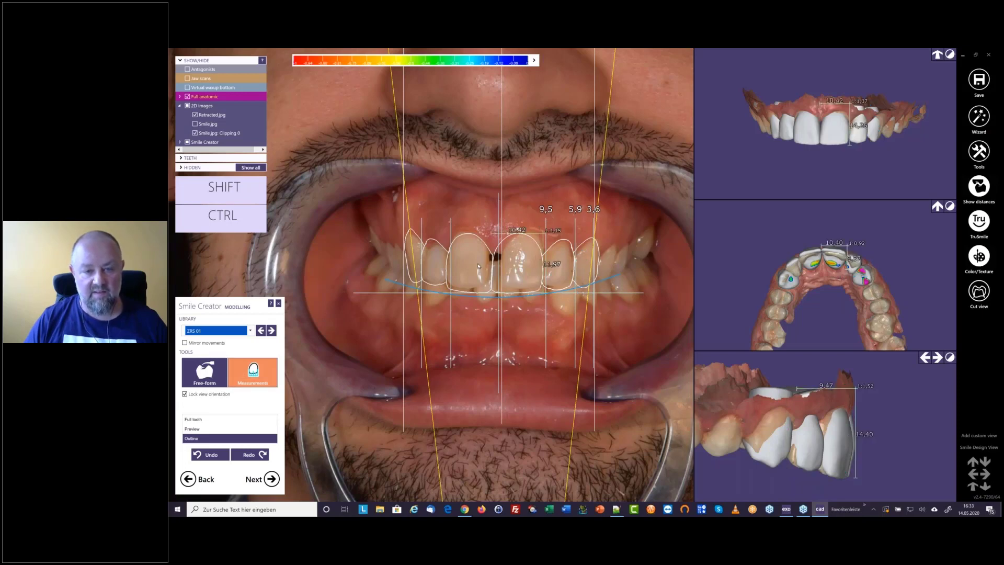
{"action": "left_click", "coordinate": [535, 239]}
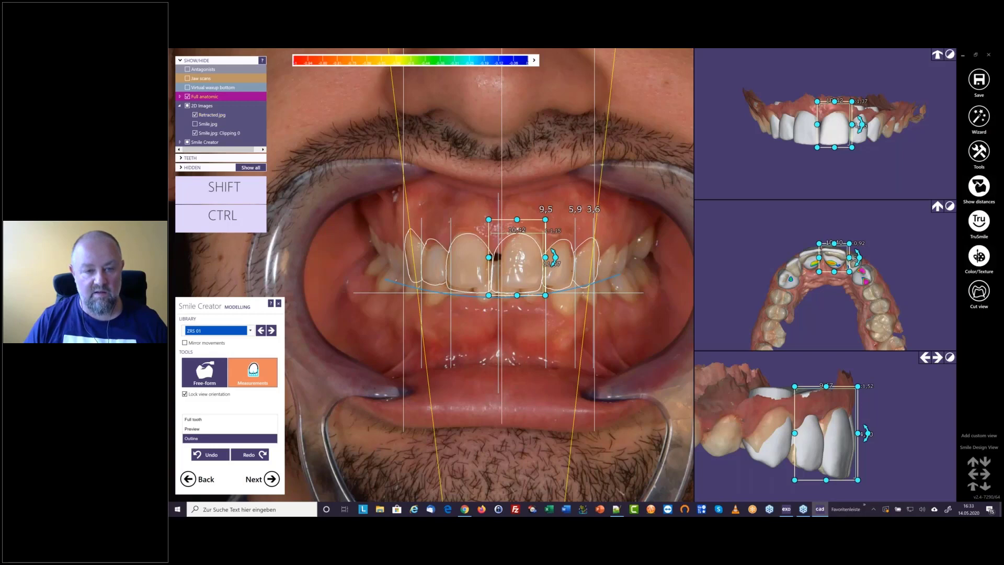
{"action": "left_click", "coordinate": [491, 257]}
{"action": "left_click", "coordinate": [492, 257]}
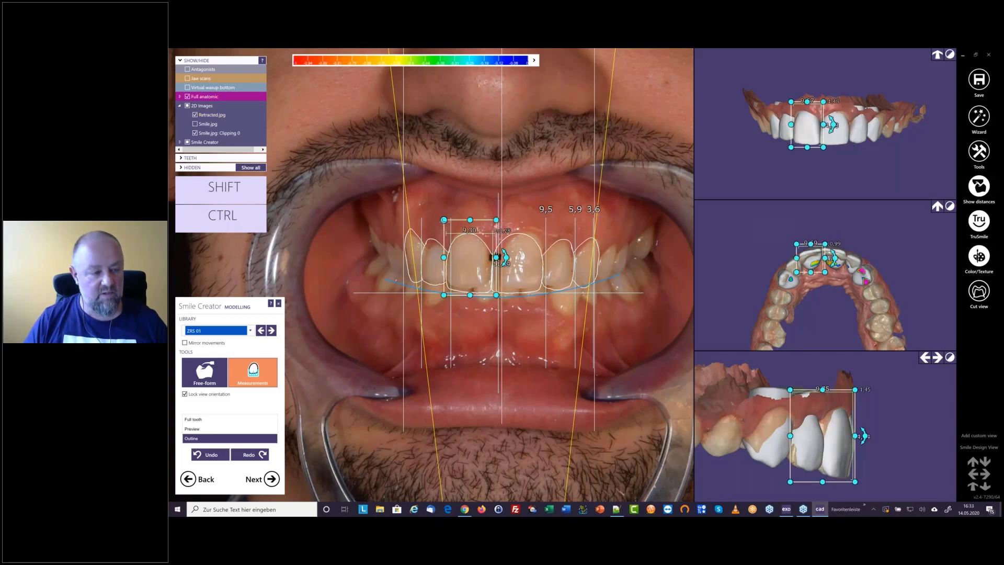
{"action": "left_click_drag", "start_coordinate": [444, 220], "coordinate": [443, 219]}
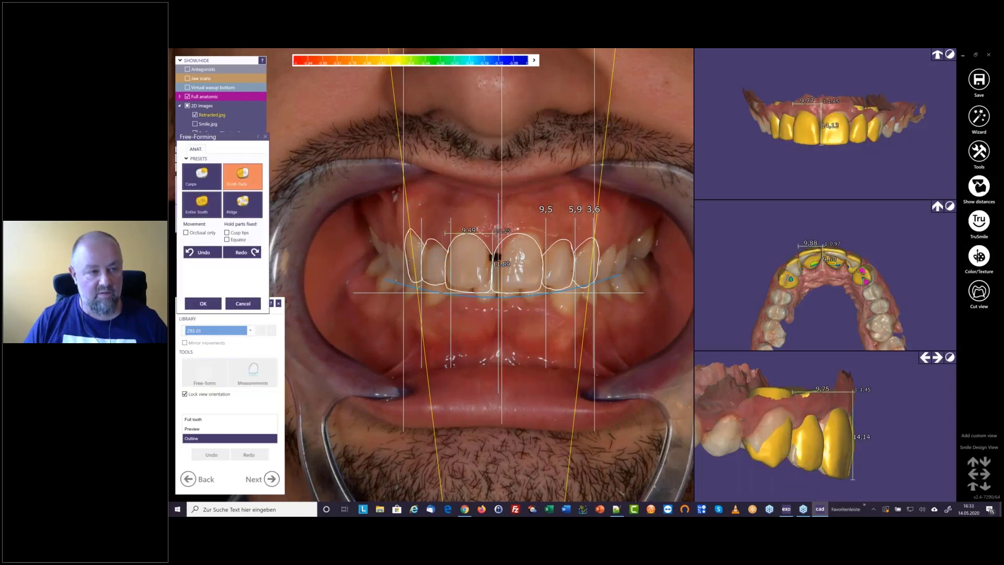
Close free-forming and show the designed teeth in the Preview display on the patient's smile photo
{"action": "left_click", "coordinate": [265, 136]}
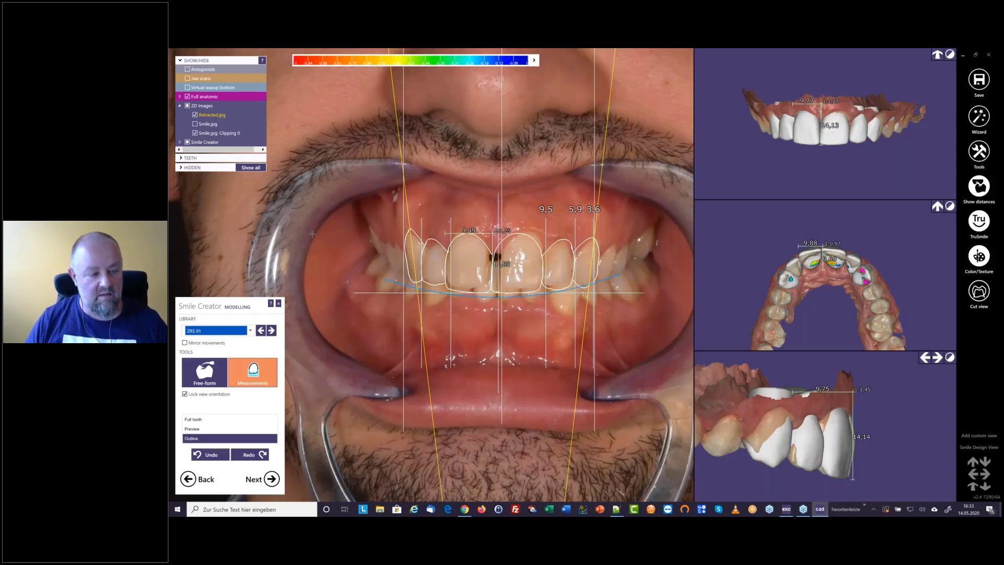
{"action": "left_click", "coordinate": [201, 430]}
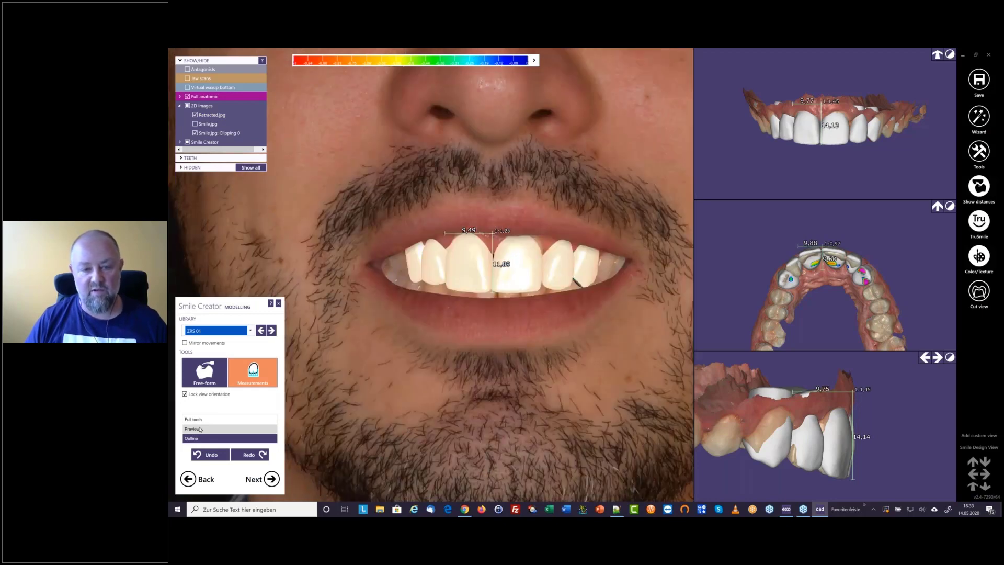
{"action": "left_click", "coordinate": [200, 430]}
{"action": "scroll", "coordinate": [474, 311], "scroll_direction": "down", "scroll_amount": 3}
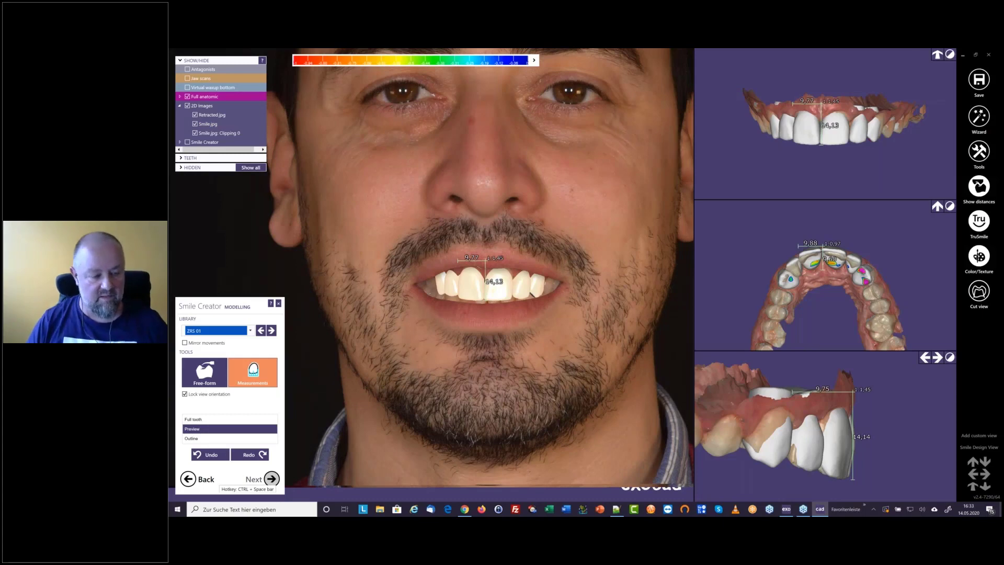
Proceed to the before-and-after smile comparison and try the standard tooth colors A3, B4, C1 and D2
{"action": "left_click", "coordinate": [271, 478]}
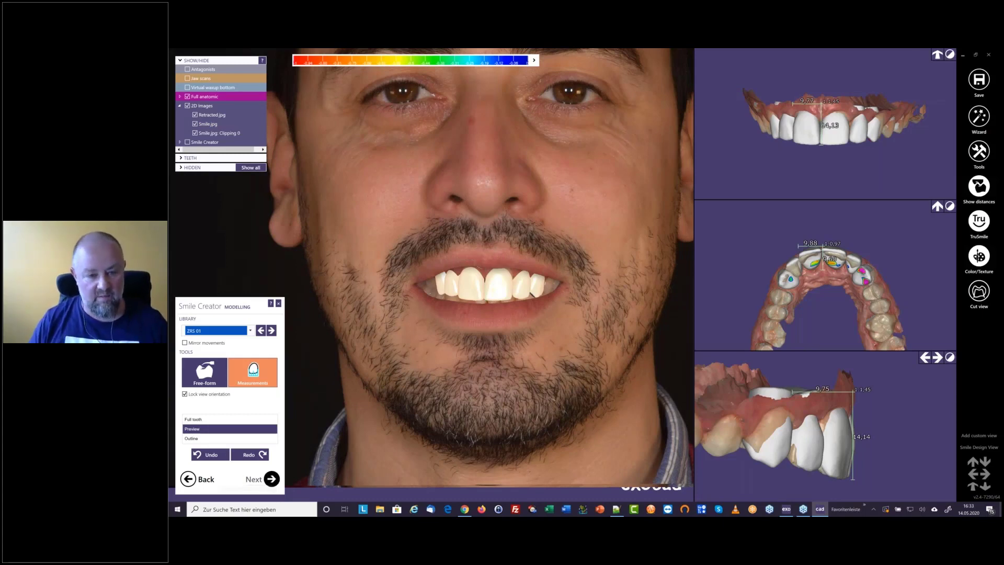
{"action": "left_click", "coordinate": [272, 479]}
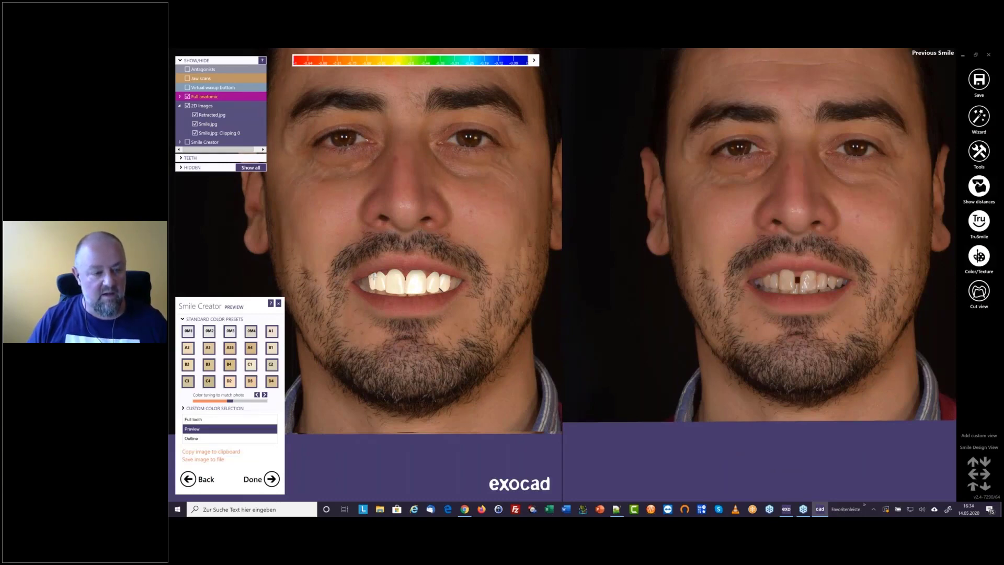
{"action": "scroll", "coordinate": [374, 276], "scroll_direction": "up", "scroll_amount": 1}
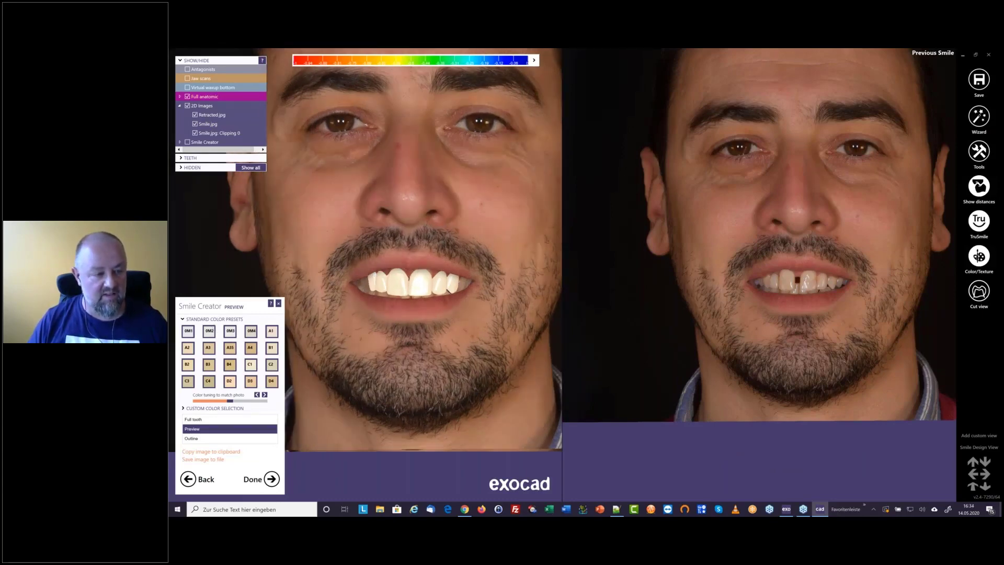
{"action": "left_click", "coordinate": [210, 350]}
{"action": "left_click", "coordinate": [234, 366]}
{"action": "left_click", "coordinate": [248, 366]}
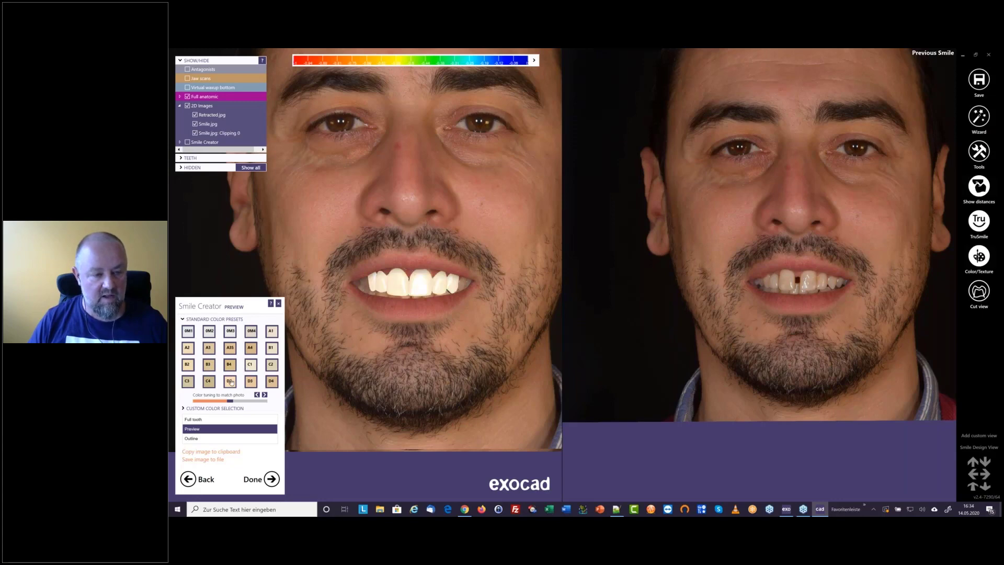
{"action": "left_click", "coordinate": [232, 381]}
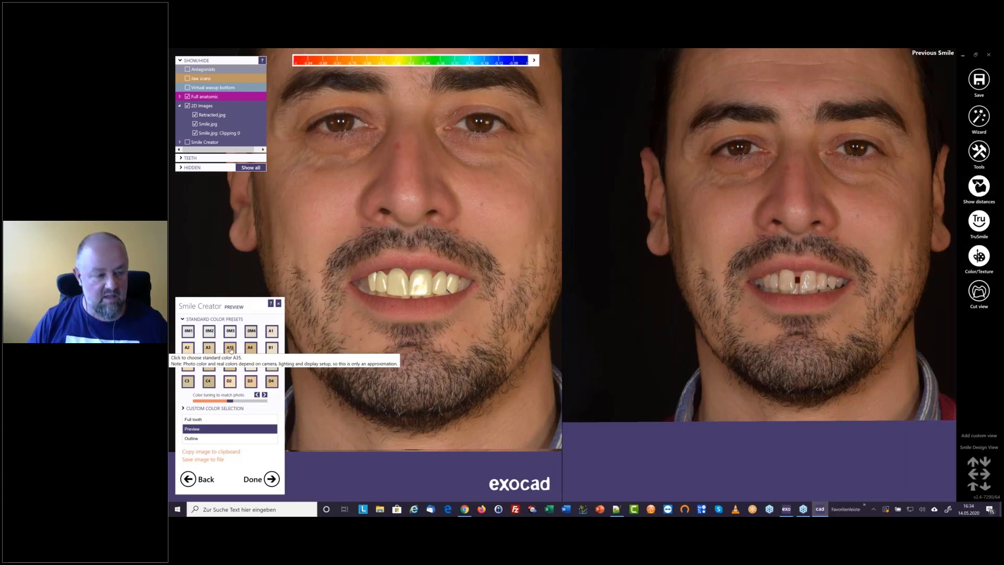
Try the A35 standard tooth color and lower the color tuning slightly to match the photo
{"action": "left_click", "coordinate": [231, 349]}
{"action": "left_click", "coordinate": [247, 361]}
{"action": "left_click", "coordinate": [237, 354]}
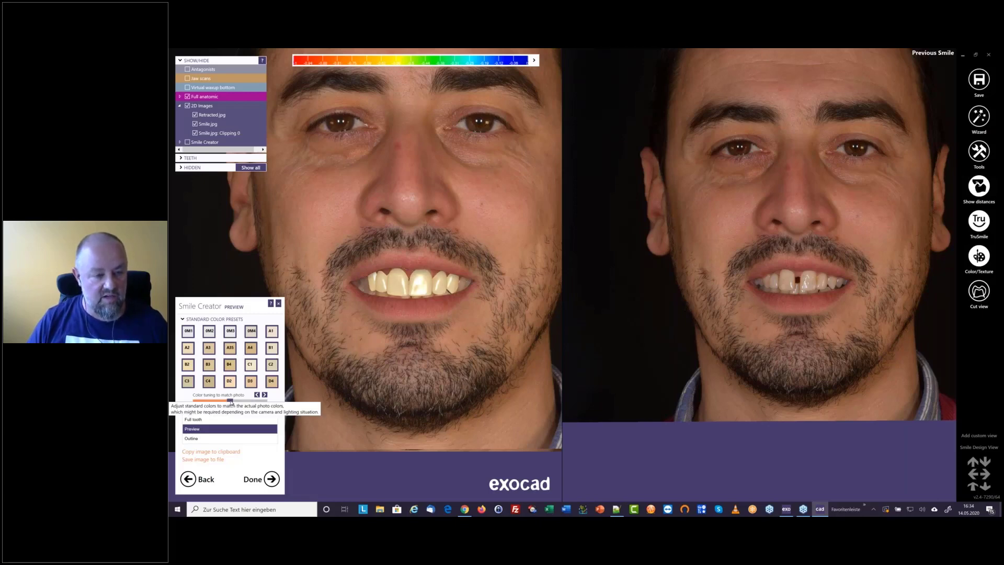
{"action": "left_click_drag", "start_coordinate": [231, 403], "coordinate": [227, 400]}
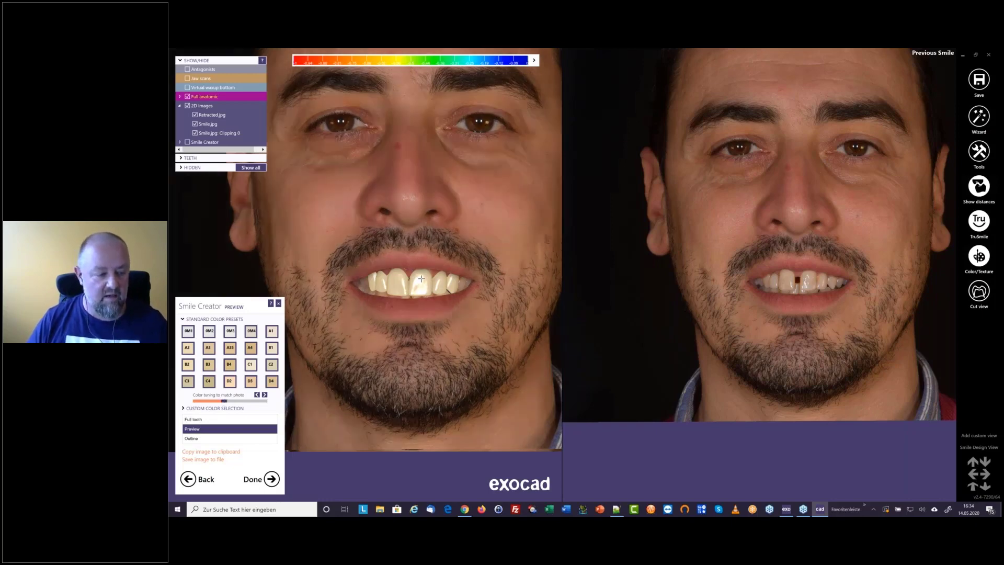
Open the custom color selection and pick the tooth base color from the shadowed area below the incisors in the smile photo
{"action": "left_click", "coordinate": [185, 408]}
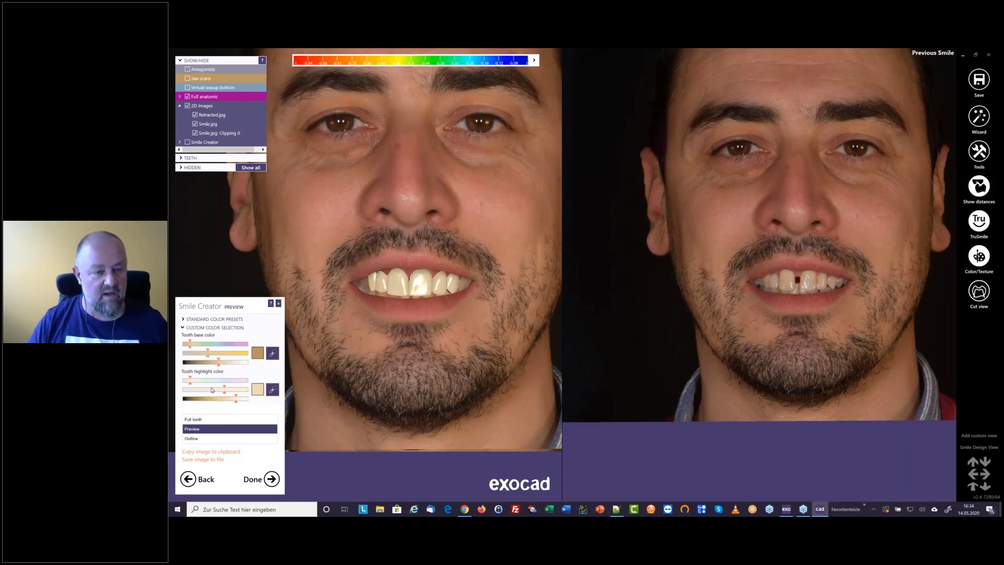
{"action": "left_click", "coordinate": [273, 355]}
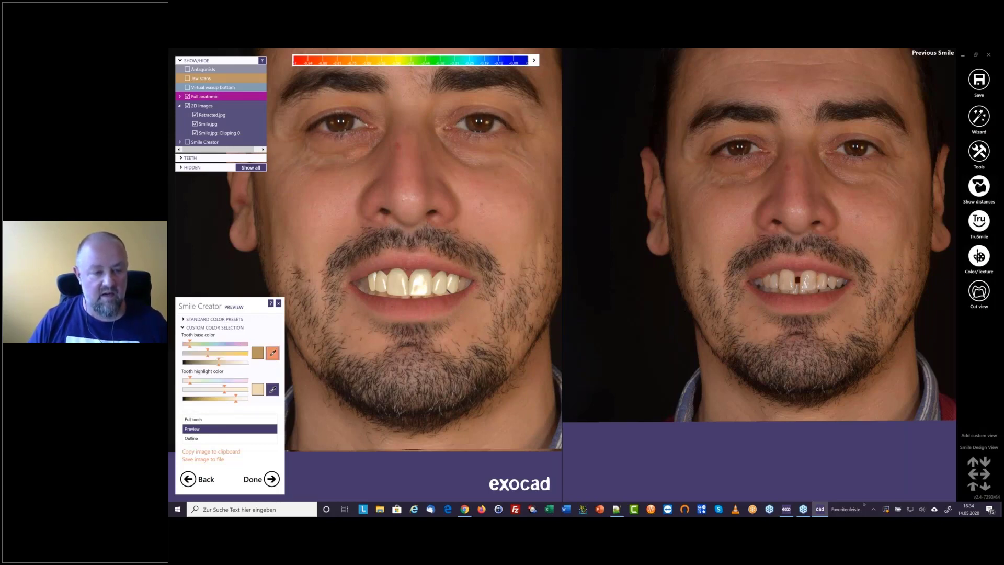
{"action": "scroll", "coordinate": [412, 296], "scroll_direction": "up", "scroll_amount": 5}
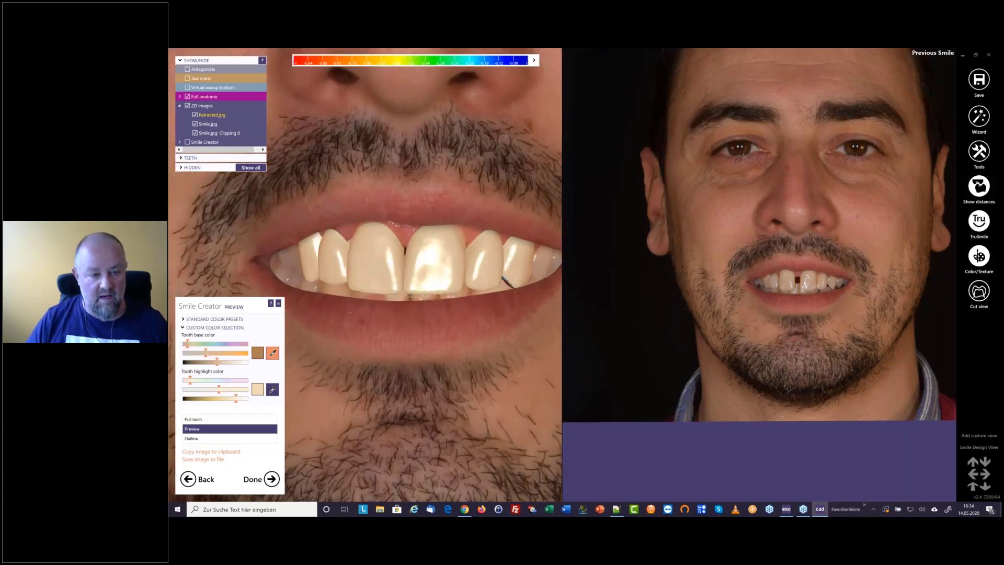
{"action": "left_click", "coordinate": [412, 297]}
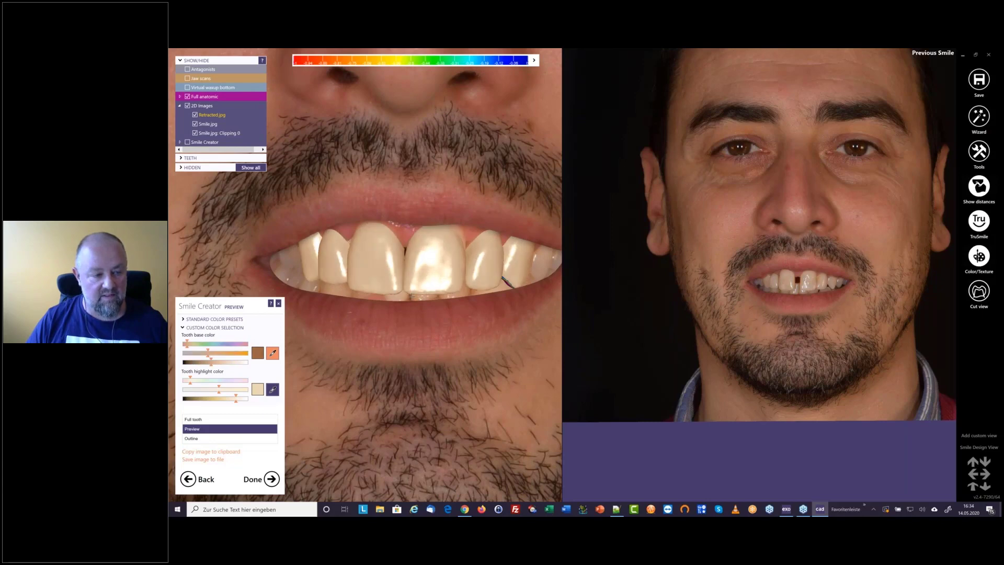
{"action": "left_click", "coordinate": [412, 297]}
{"action": "left_click", "coordinate": [412, 296]}
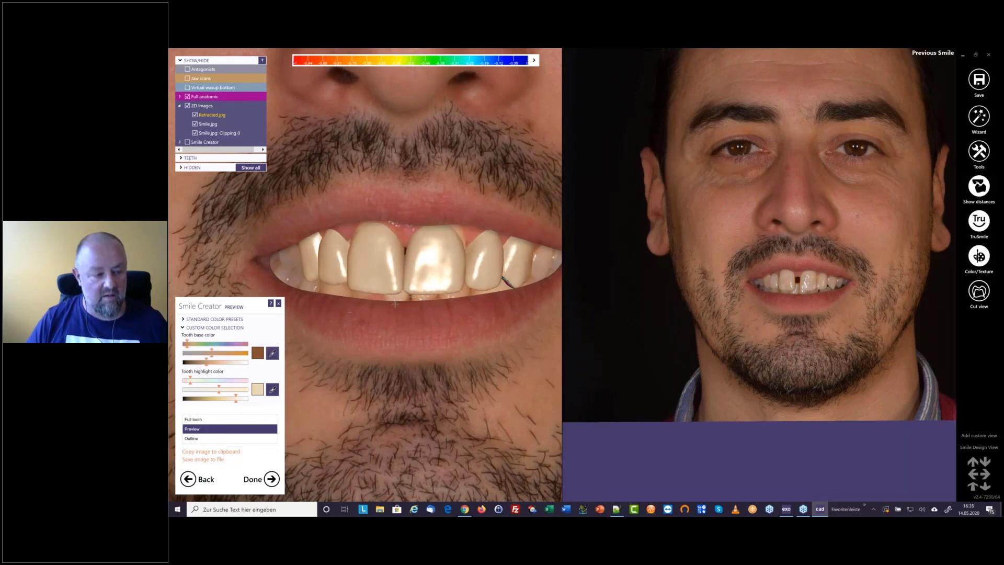
Sample tooth highlight colors from the design and previous smile photos, ending with the natural side tooth beside the designed teeth
{"action": "left_click", "coordinate": [272, 390]}
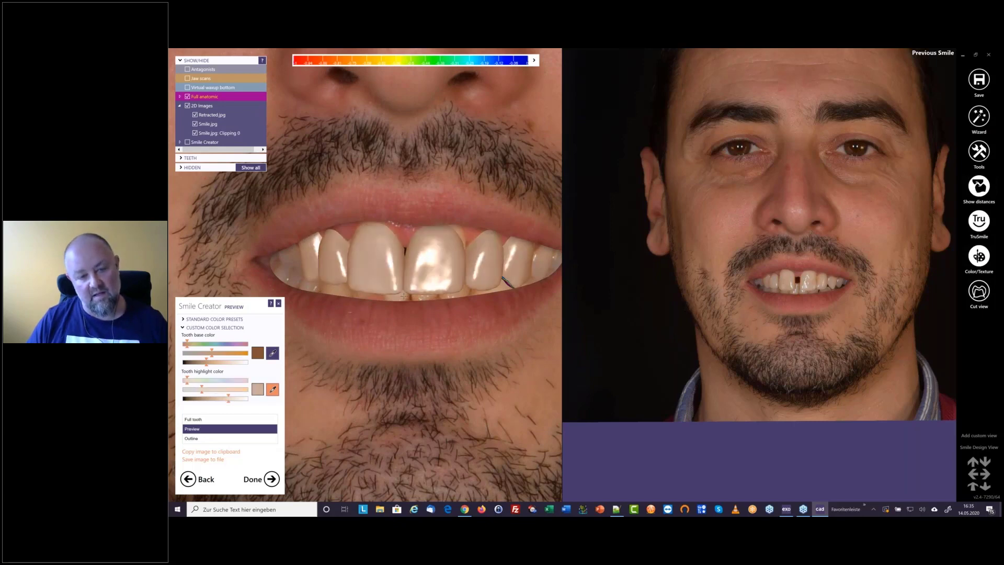
{"action": "left_click", "coordinate": [404, 296]}
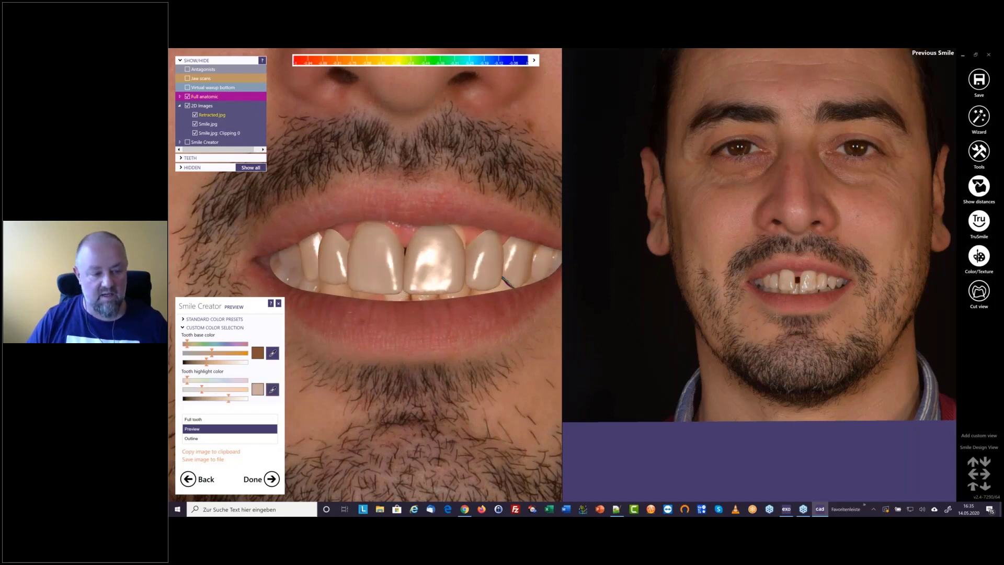
{"action": "left_click", "coordinate": [272, 389]}
{"action": "scroll", "coordinate": [784, 288], "scroll_direction": "up", "scroll_amount": 10}
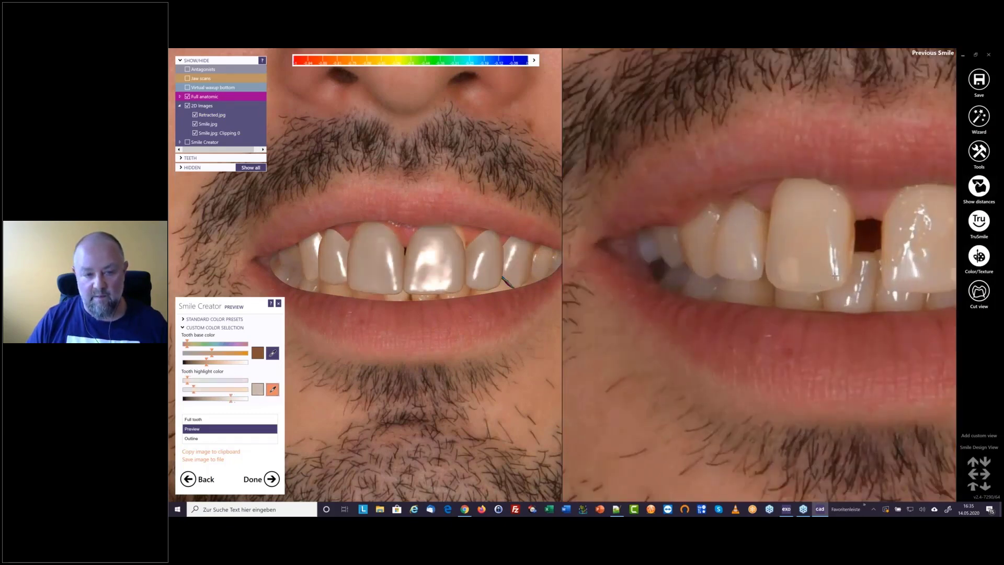
{"action": "left_click", "coordinate": [753, 278]}
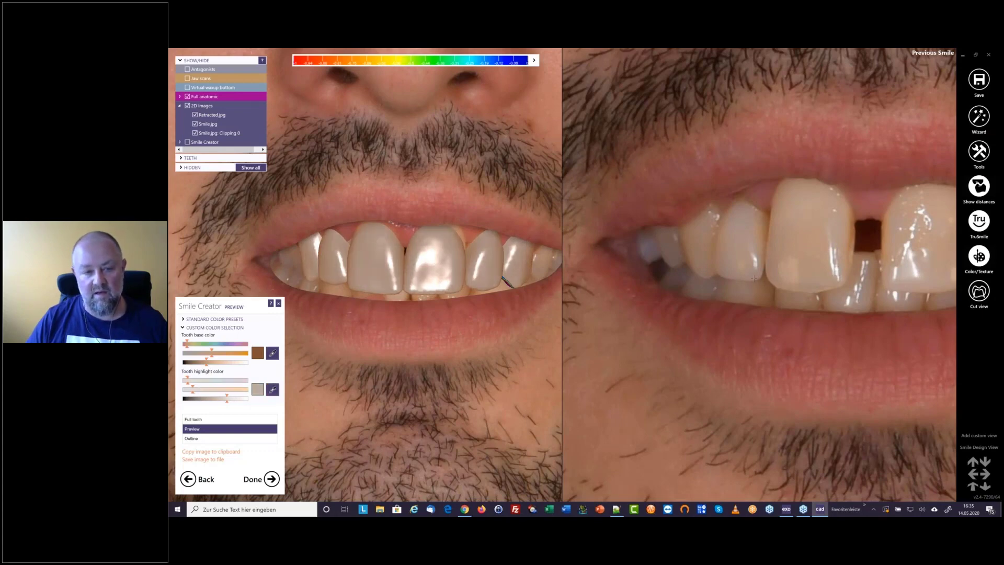
{"action": "left_click", "coordinate": [272, 389]}
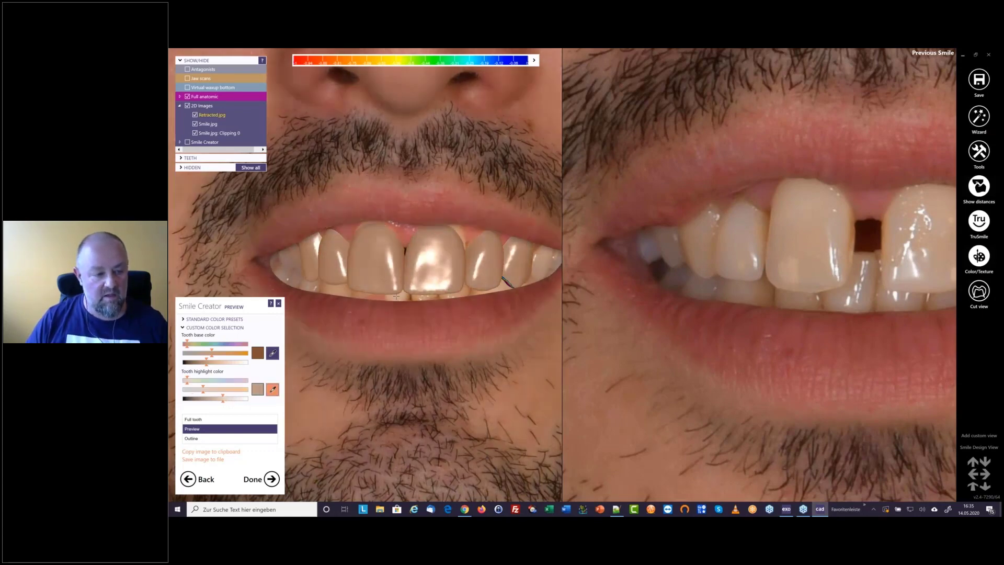
{"action": "left_click", "coordinate": [278, 261]}
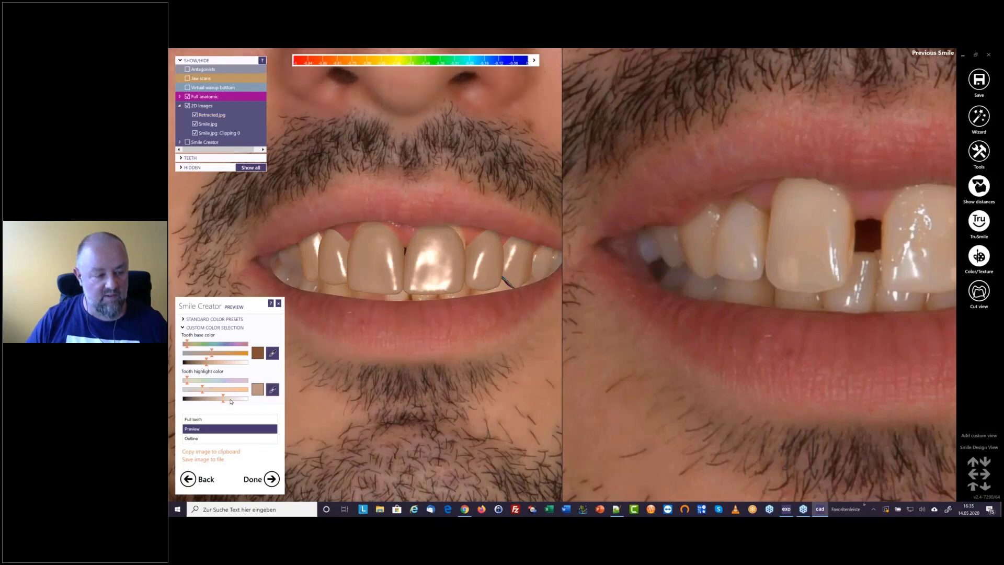
Fine-tune the brightness of the tooth highlight color to match the face in the smile photo
{"action": "left_click_drag", "start_coordinate": [228, 403], "coordinate": [217, 403]}
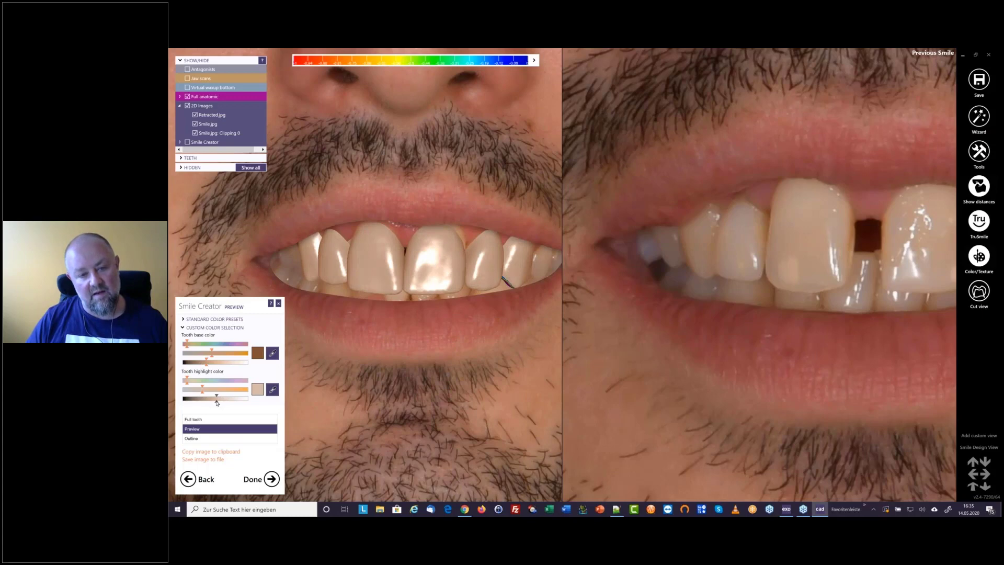
{"action": "left_click", "coordinate": [220, 401]}
{"action": "scroll", "coordinate": [386, 343], "scroll_direction": "down", "scroll_amount": 5}
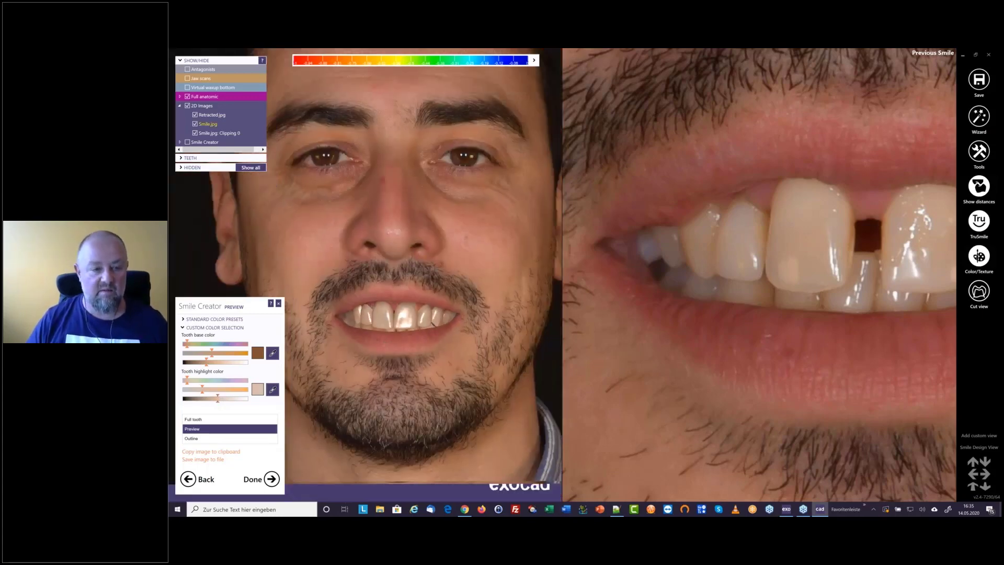
{"action": "scroll", "coordinate": [416, 303], "scroll_direction": "down", "scroll_amount": 3}
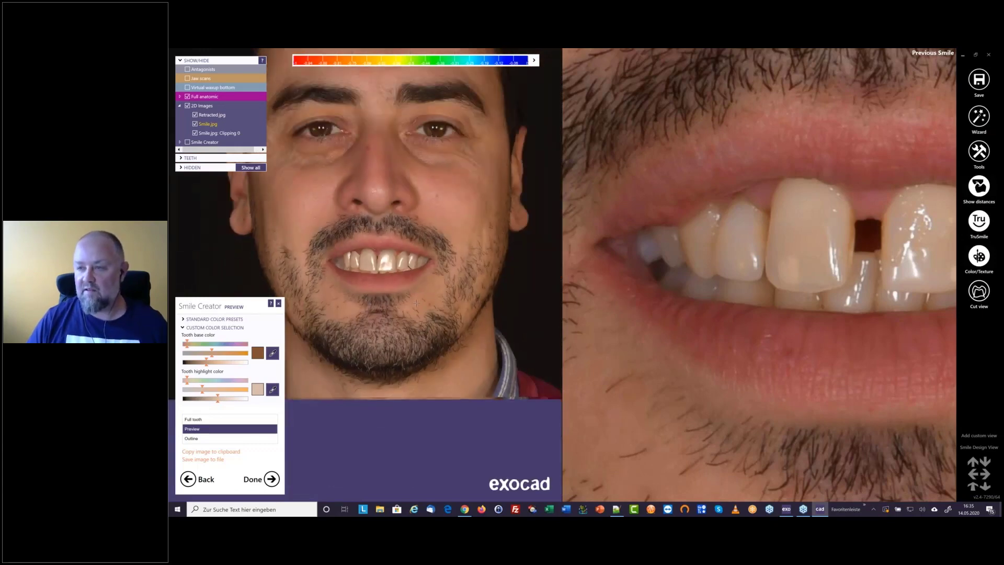
Start the Magic Lantern tool beside the smile and expand its additional and special lighting settings
{"action": "left_click", "coordinate": [979, 152]}
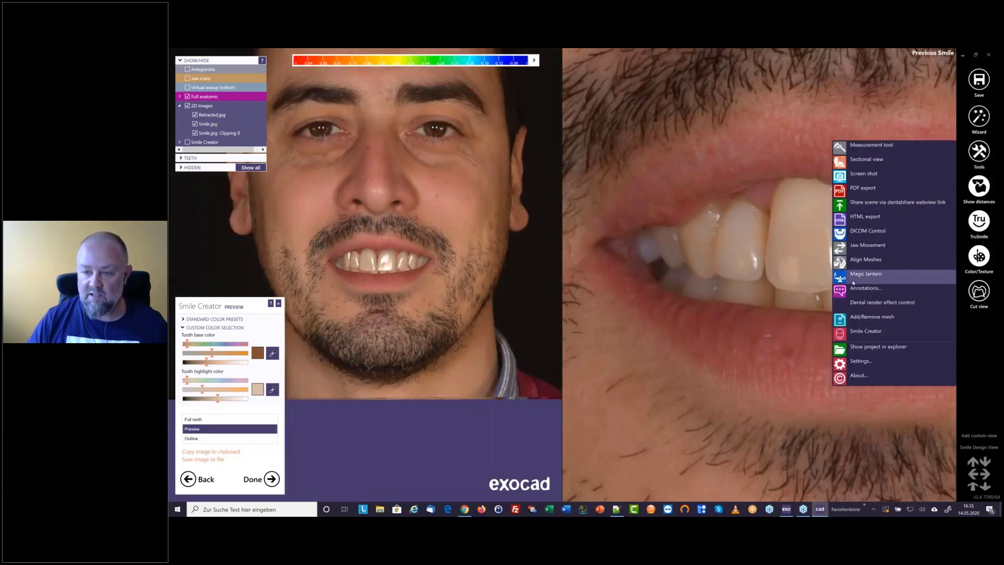
{"action": "left_click", "coordinate": [866, 274]}
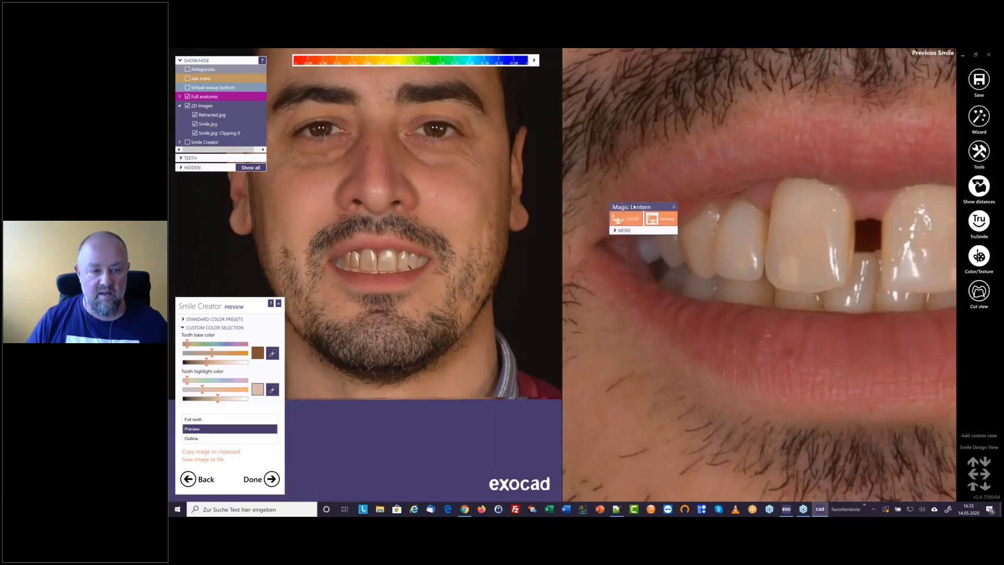
{"action": "left_click_drag", "start_coordinate": [634, 207], "coordinate": [616, 398]}
{"action": "left_click_drag", "start_coordinate": [407, 164], "coordinate": [456, 300]}
{"action": "left_click", "coordinate": [436, 308]}
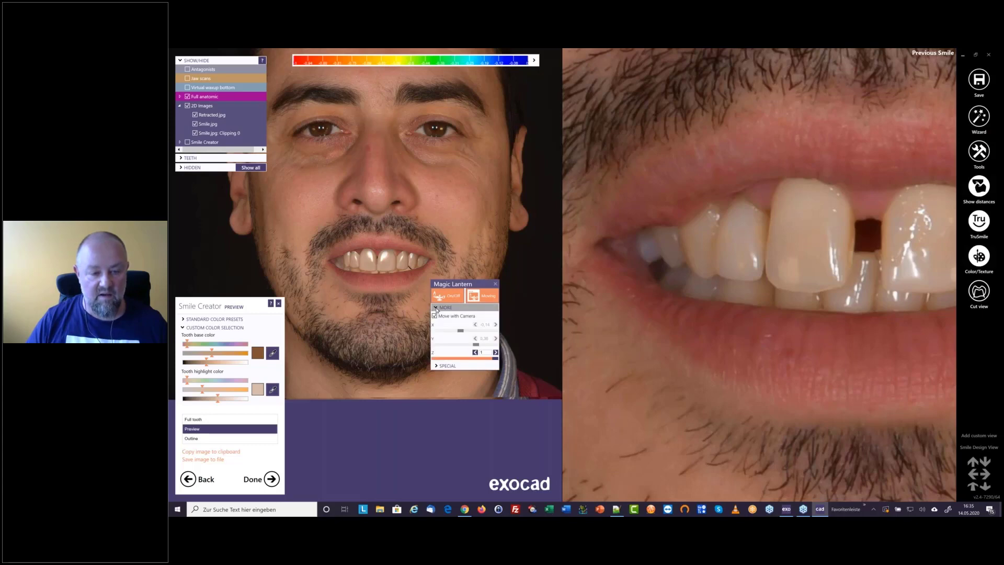
{"action": "left_click", "coordinate": [437, 367]}
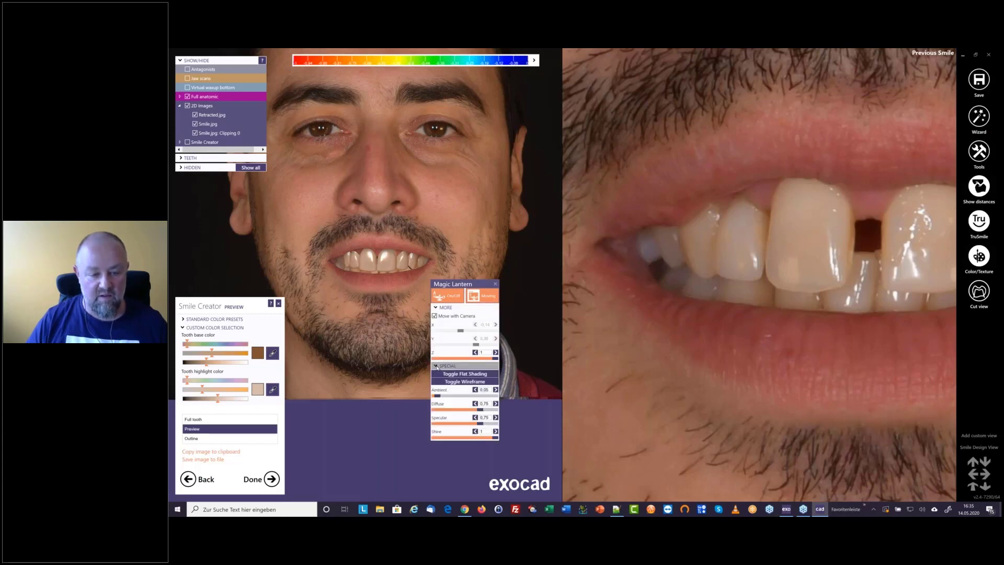
{"action": "mouse_move", "coordinate": [495, 437]}
{"action": "left_mouse_down"}
{"action": "mouse_move", "coordinate": [432, 439]}
{"action": "mouse_move", "coordinate": [524, 451]}
{"action": "left_mouse_up"}
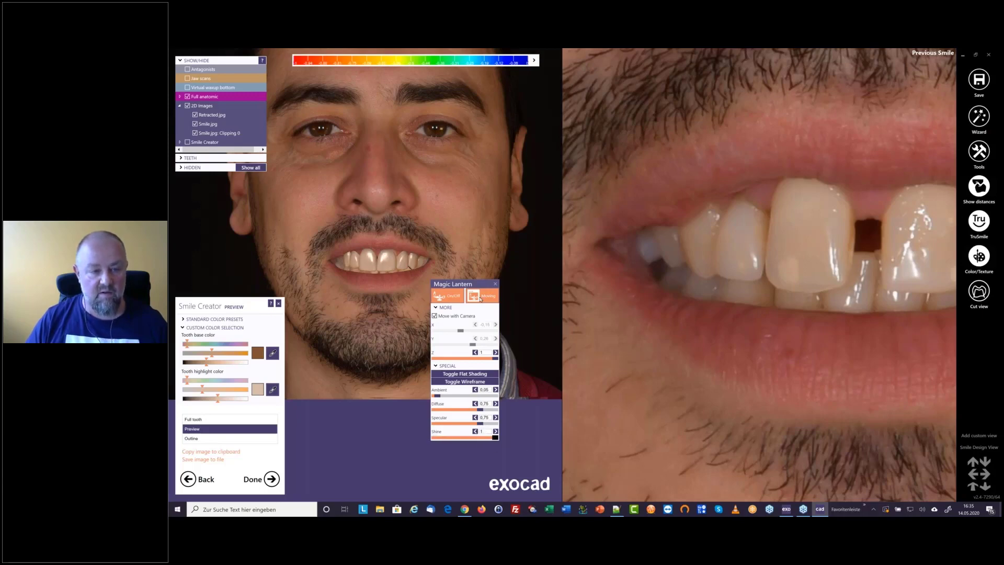
Shift the light direction on the teeth with Magic Lantern, turn off its Moving option and park it over the previous smile view
{"action": "left_click_drag", "start_coordinate": [466, 286], "coordinate": [366, 303]}
{"action": "left_click_drag", "start_coordinate": [402, 350], "coordinate": [448, 371]}
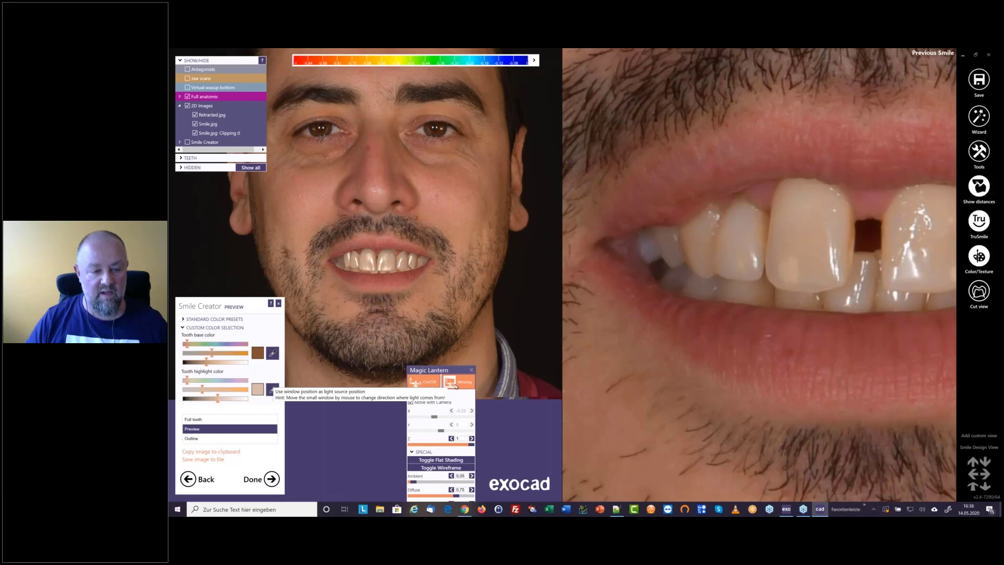
{"action": "left_click_drag", "start_coordinate": [483, 208], "coordinate": [762, 188]}
{"action": "scroll", "coordinate": [374, 286], "scroll_direction": "down", "scroll_amount": 2}
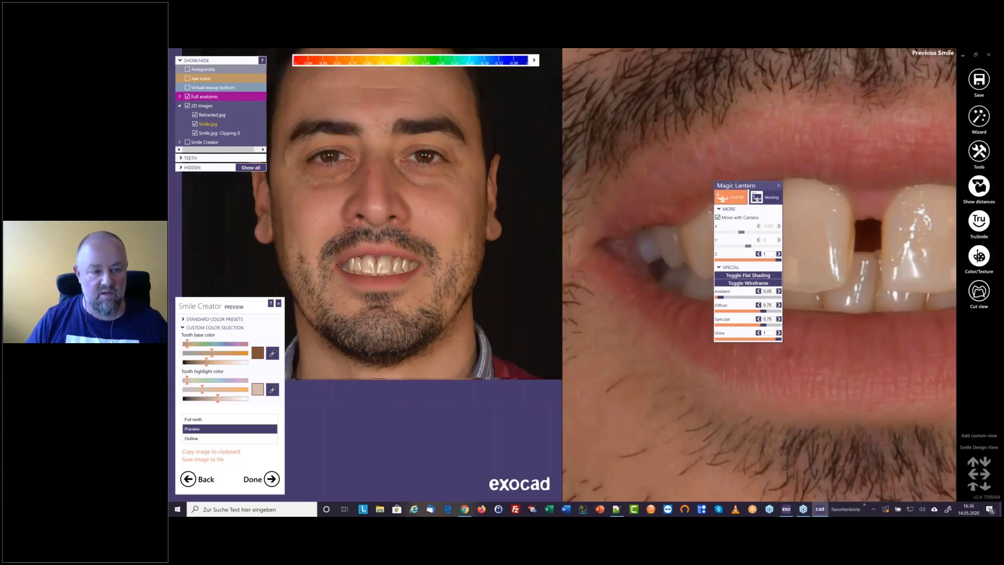
Center the face preview, open the project folder from the project window, and view and close smilepreview-2020-05-14_16.36.15.jpg
{"action": "middle_click", "coordinate": [352, 160]}
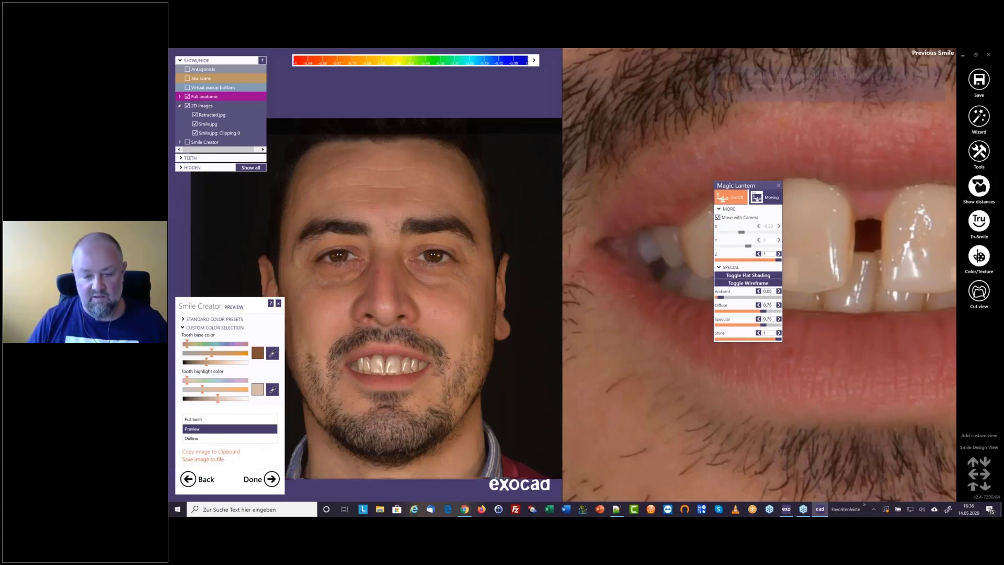
{"action": "key", "text": "alt+Tab"}
{"action": "left_click", "coordinate": [513, 485]}
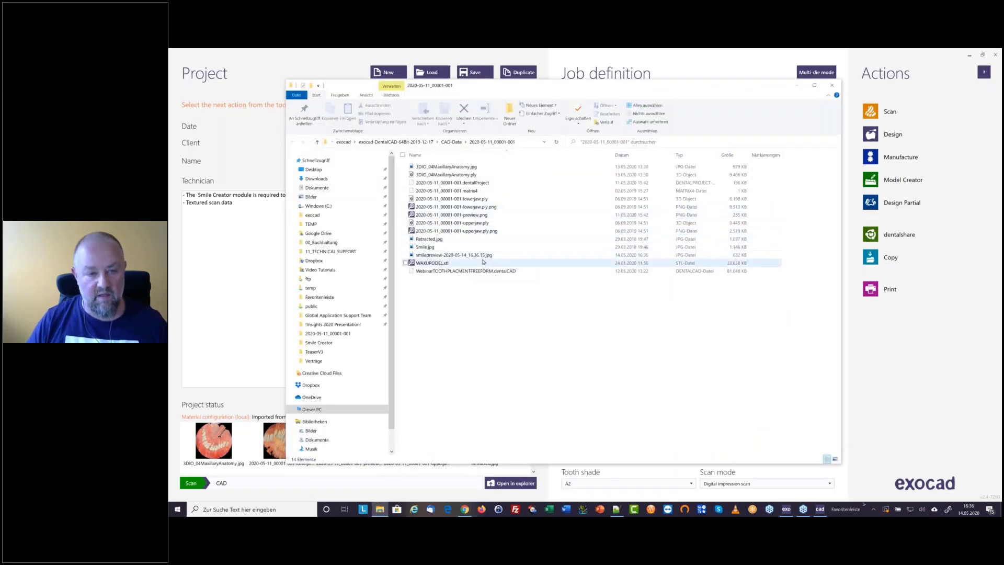
{"action": "left_click", "coordinate": [482, 259]}
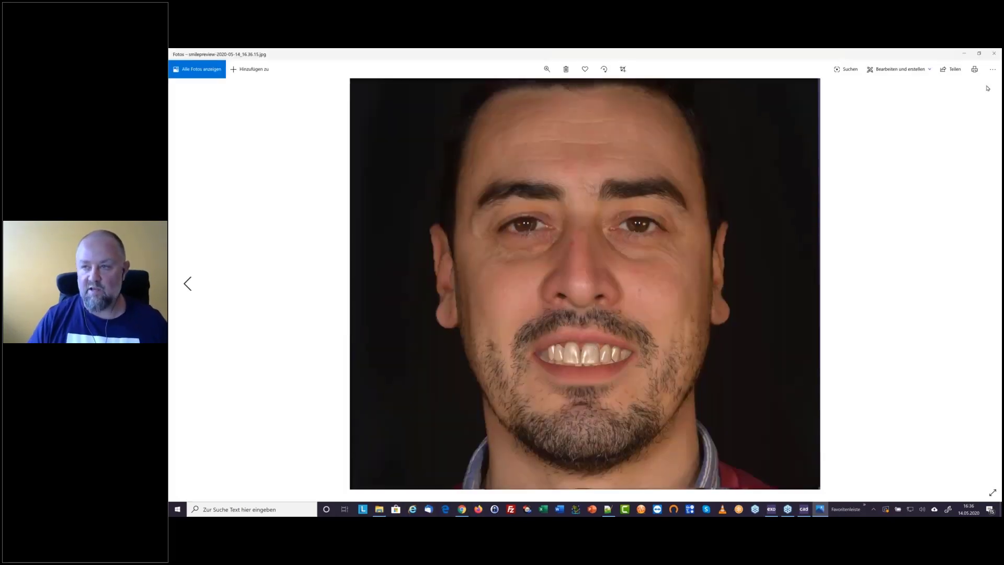
{"action": "left_click", "coordinate": [994, 54]}
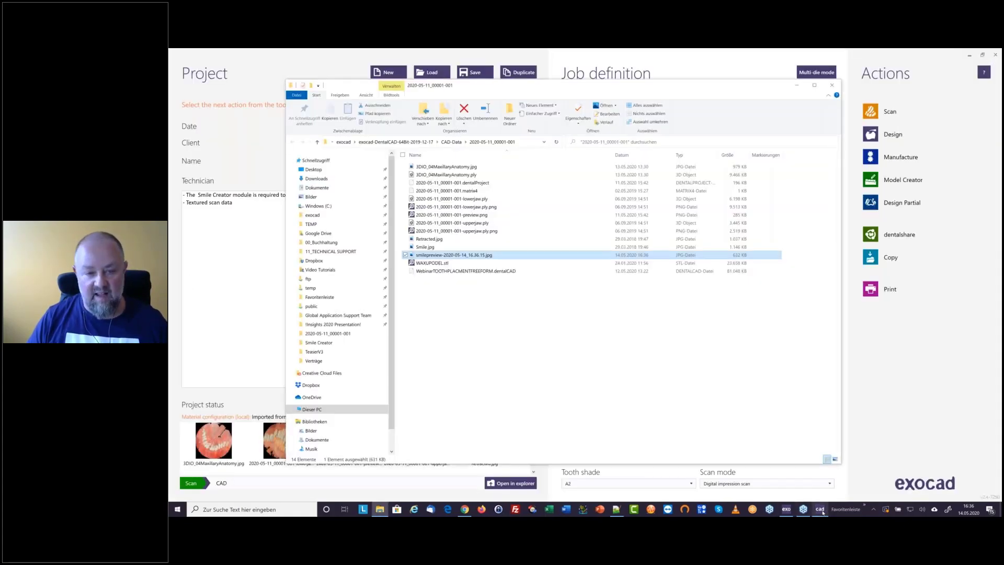
Switch back to exocad DentalCAD, return to the modelling stage and display the designed teeth as Preview on the smile photo
{"action": "left_click", "coordinate": [821, 511]}
{"action": "left_click", "coordinate": [190, 479]}
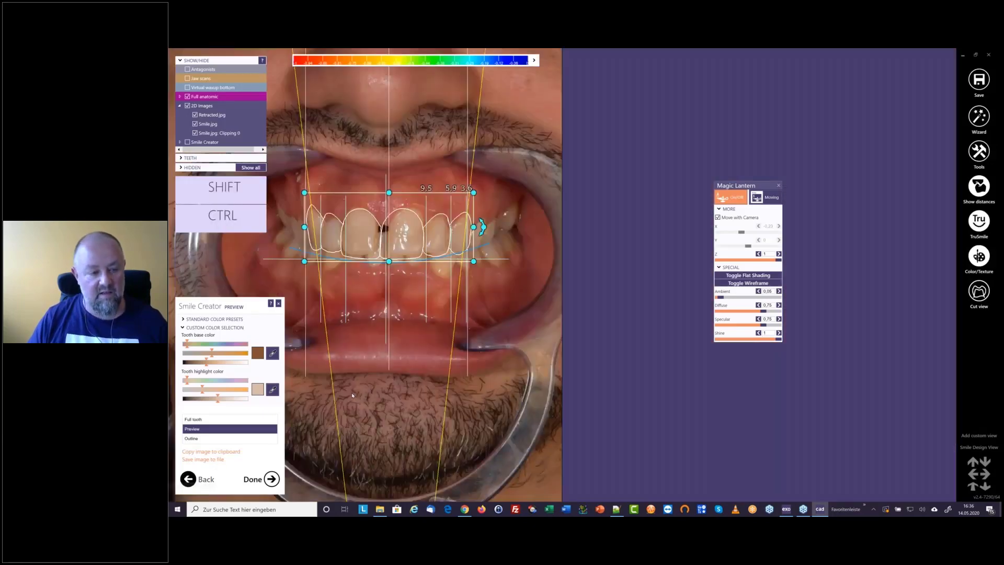
{"action": "left_click", "coordinate": [199, 430]}
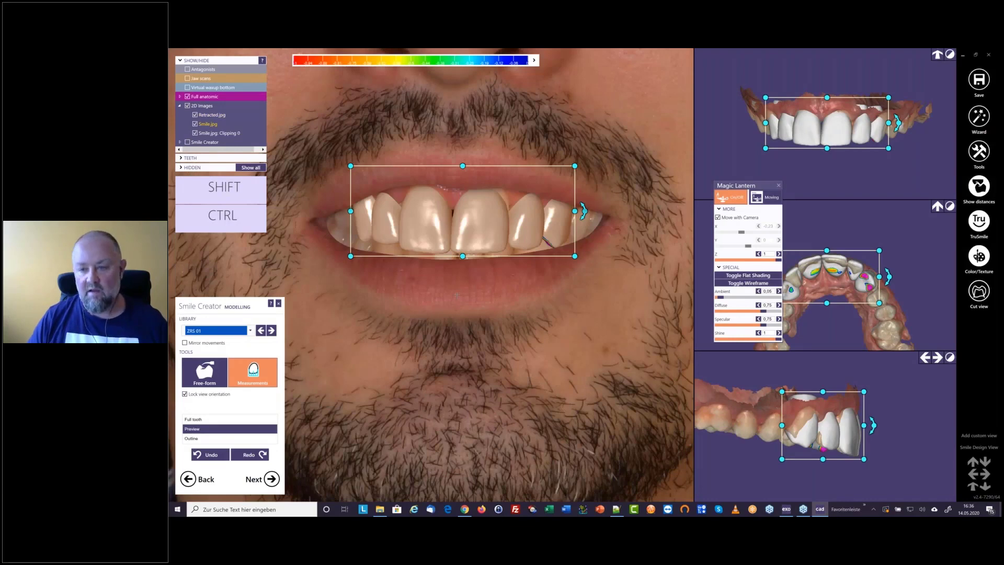
{"action": "scroll", "coordinate": [472, 225], "scroll_direction": "down", "scroll_amount": 3}
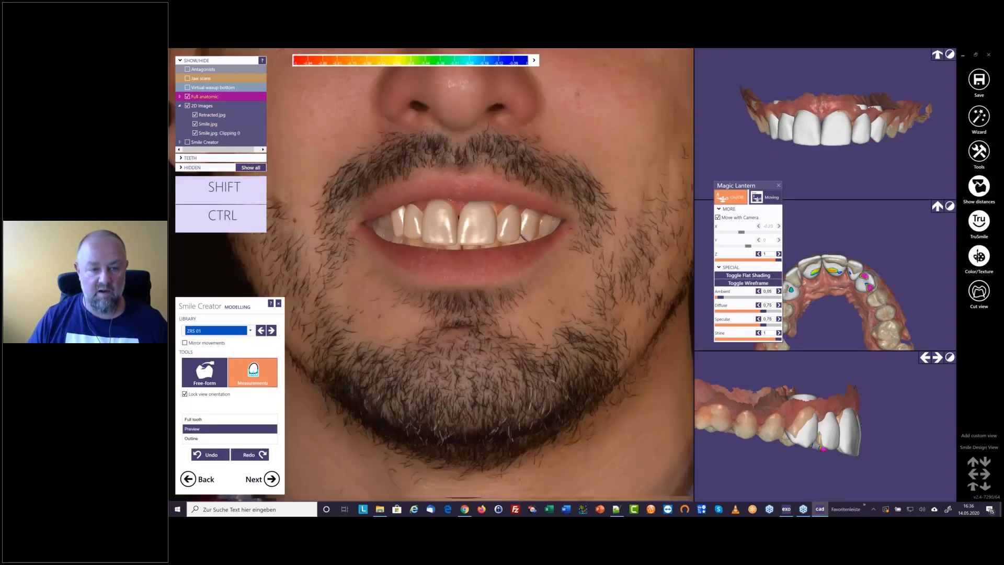
{"action": "scroll", "coordinate": [431, 251], "scroll_direction": "down", "scroll_amount": 4}
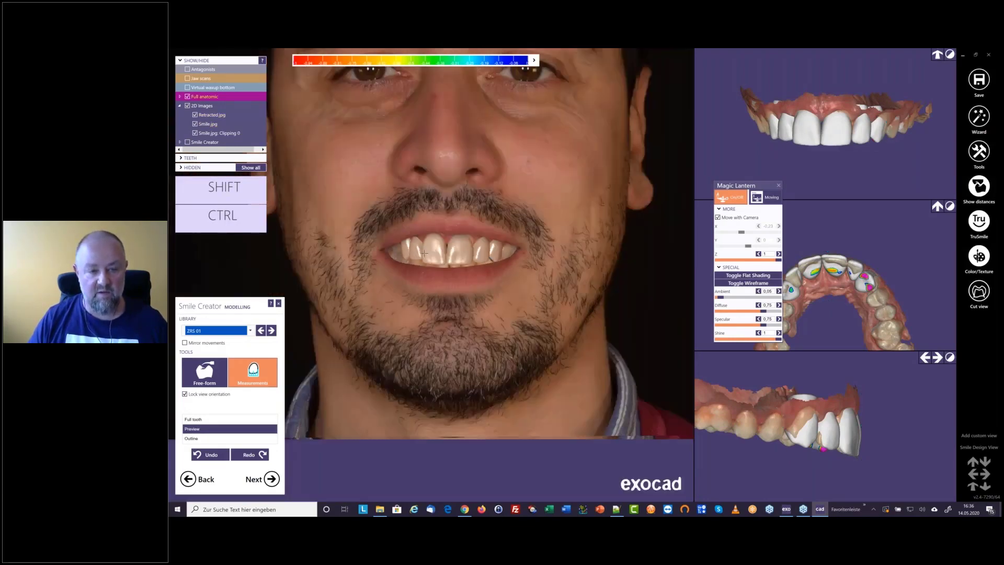
{"action": "scroll", "coordinate": [454, 247], "scroll_direction": "up", "scroll_amount": 2}
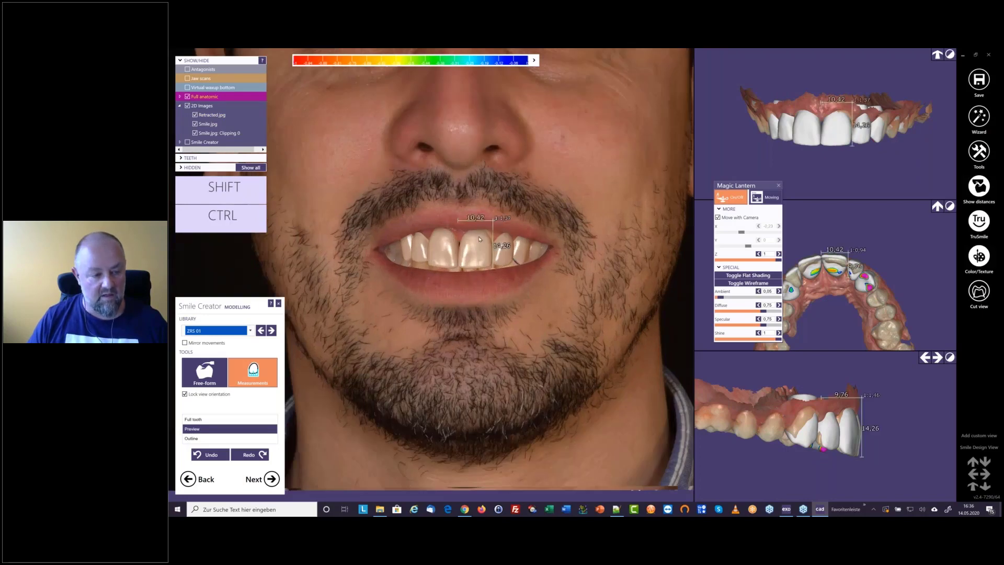
Lengthen the upper left central incisor slightly toward the gum and select the neighbouring upper right central incisor for adjustment
{"action": "left_click", "coordinate": [480, 239]}
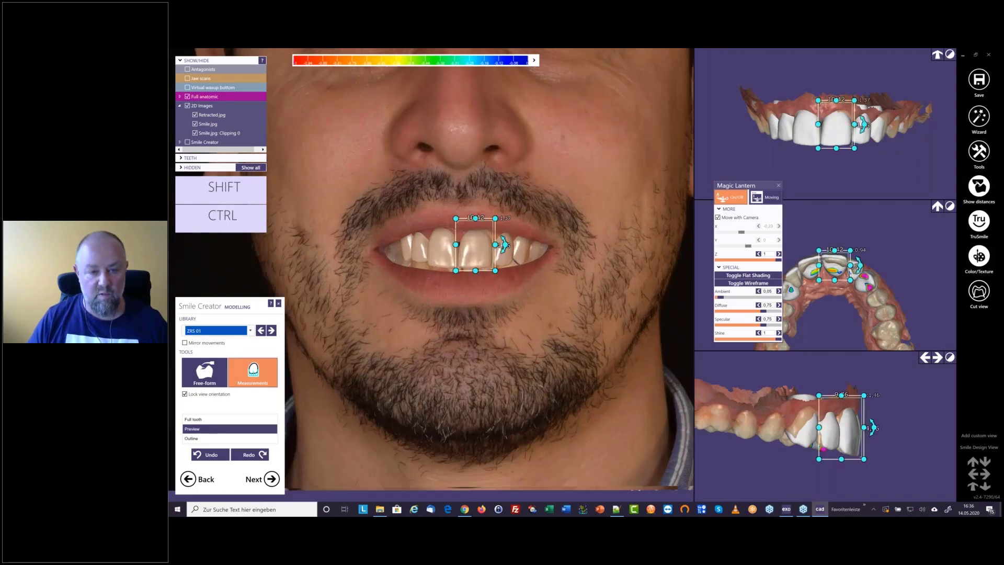
{"action": "left_click_drag", "start_coordinate": [495, 218], "coordinate": [495, 214]}
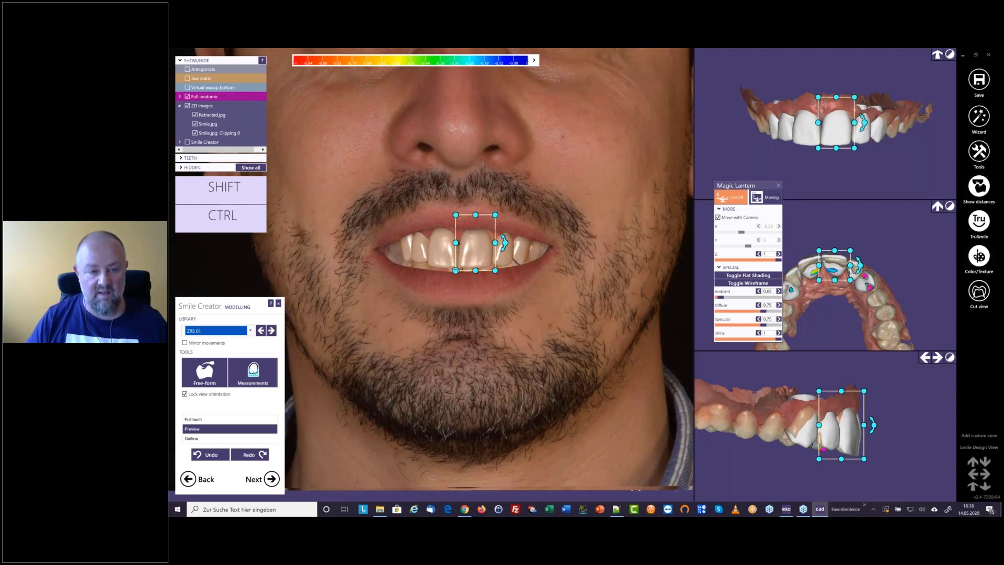
{"action": "left_click_drag", "start_coordinate": [456, 270], "coordinate": [473, 243]}
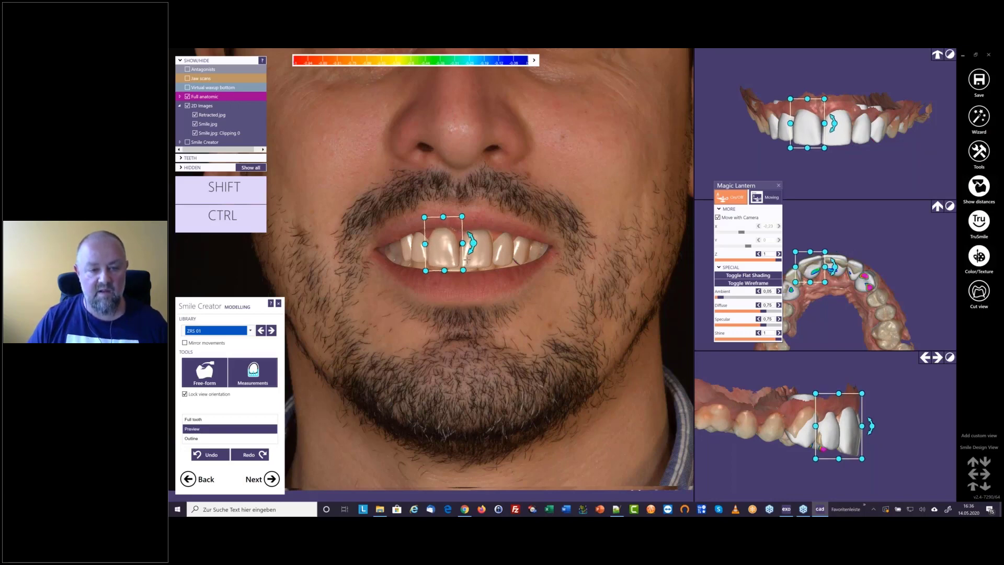
{"action": "scroll", "coordinate": [467, 260], "scroll_direction": "down", "scroll_amount": 5}
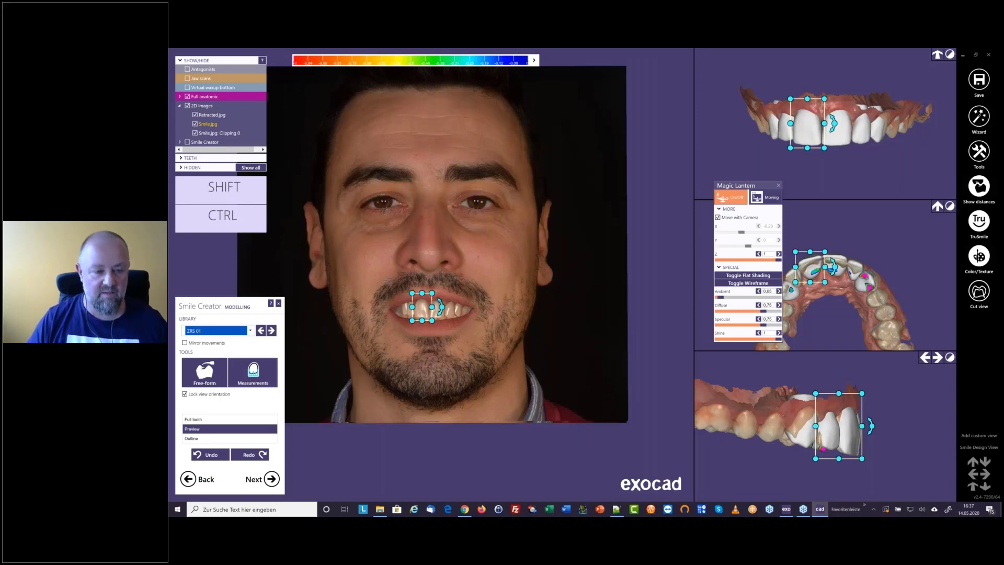
{"action": "scroll", "coordinate": [471, 333], "scroll_direction": "up", "scroll_amount": 5}
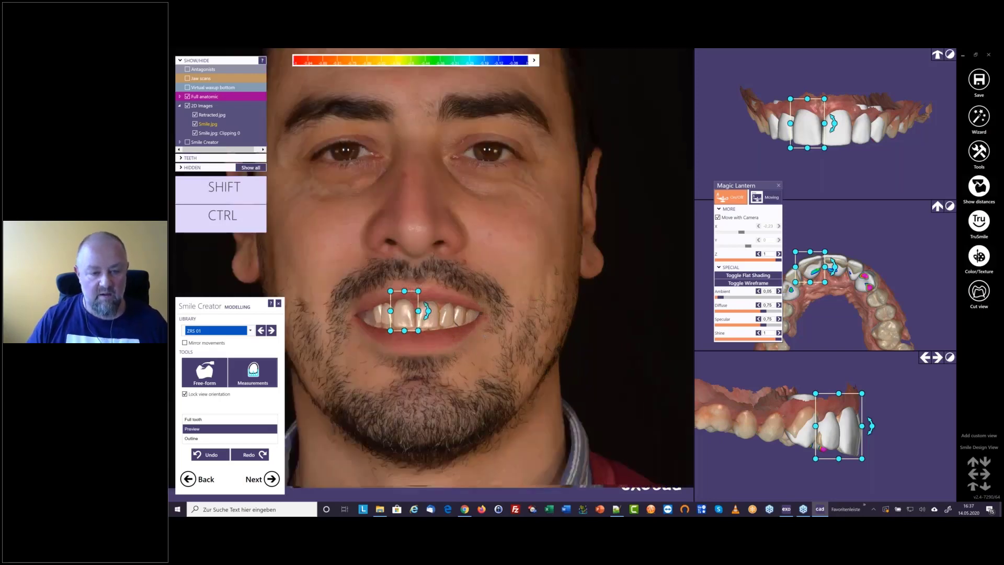
Hide the Smile.jpg photo so the designed teeth are shown over the retracted photo
{"action": "scroll", "coordinate": [472, 333], "scroll_direction": "up", "scroll_amount": 1}
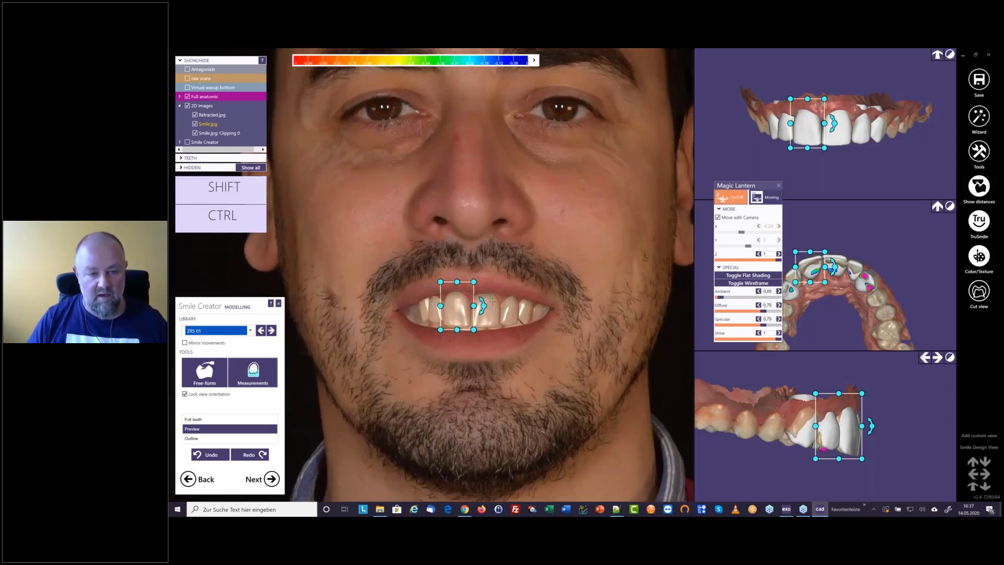
{"action": "scroll", "coordinate": [493, 302], "scroll_direction": "down", "scroll_amount": 3}
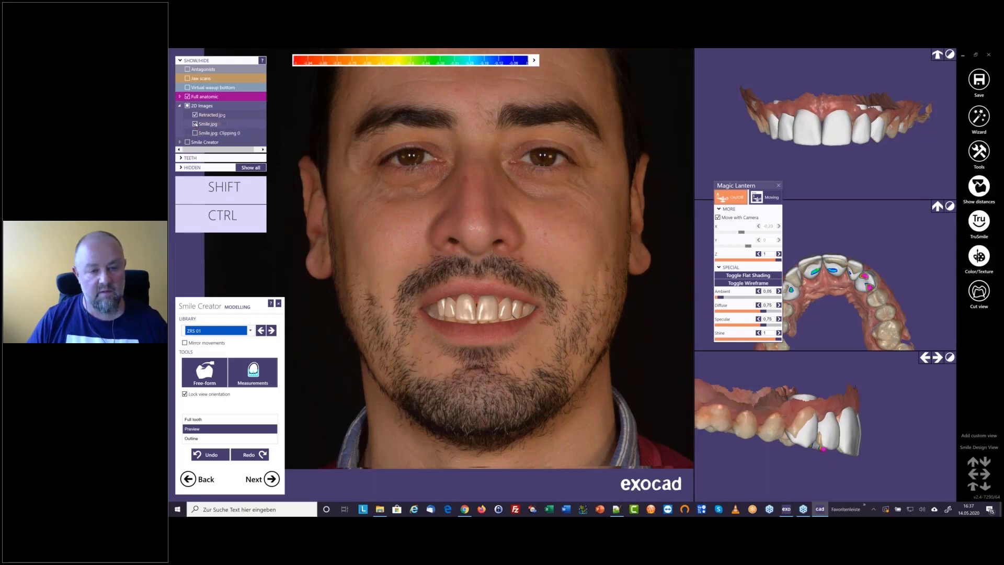
{"action": "left_click", "coordinate": [195, 124]}
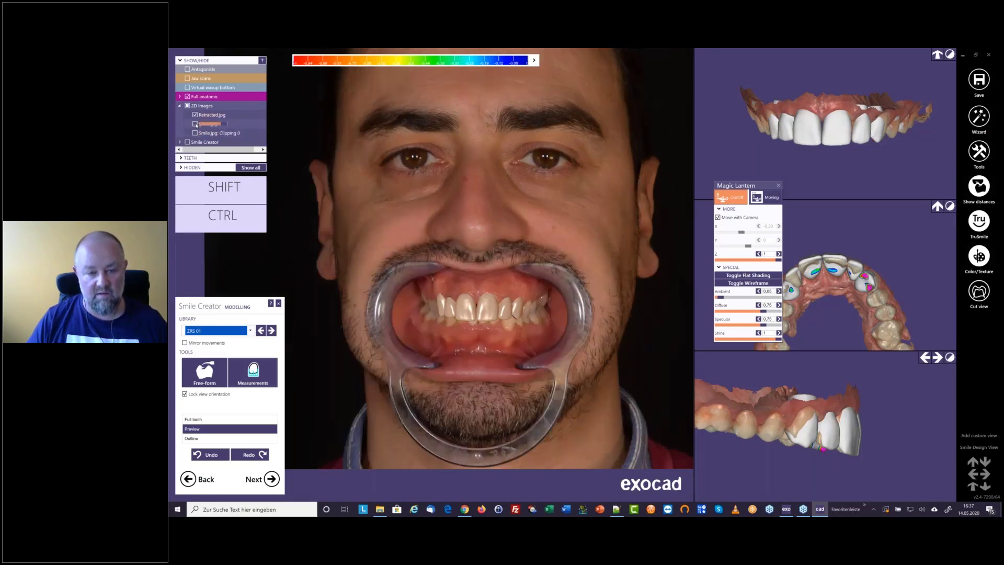
{"action": "scroll", "coordinate": [379, 258], "scroll_direction": "up", "scroll_amount": 3}
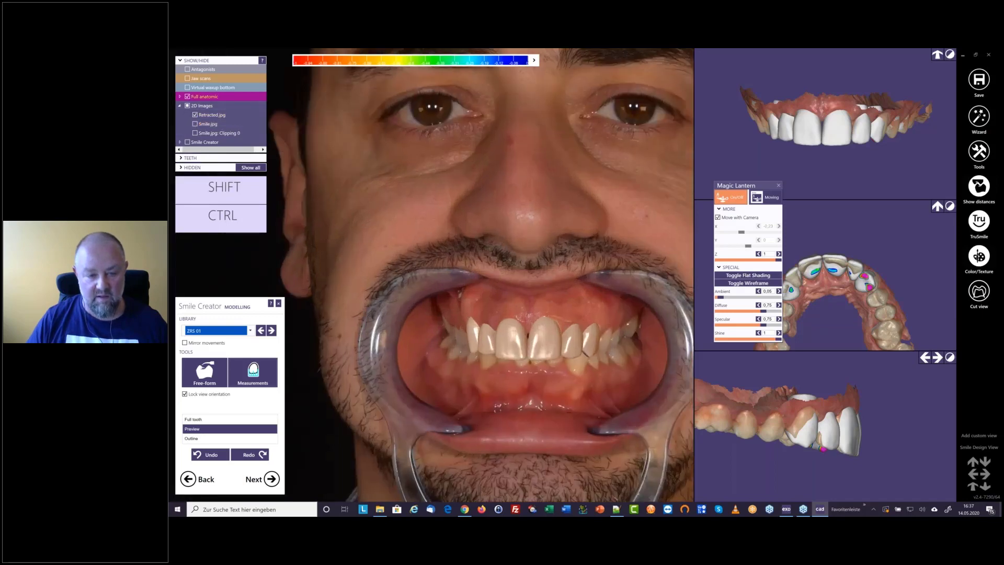
Shorten the upper right and upper left canines slightly at their gum edges against the retracted photo
{"action": "mouse_move", "coordinate": [467, 312]}
{"action": "left_click_drag", "start_coordinate": [465, 306], "coordinate": [465, 312]}
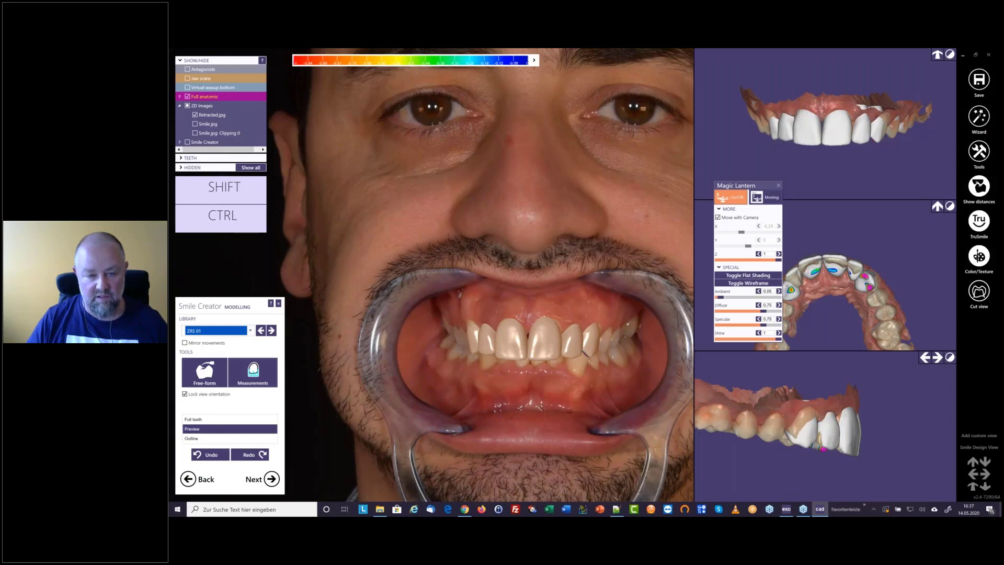
{"action": "mouse_move", "coordinate": [603, 312]}
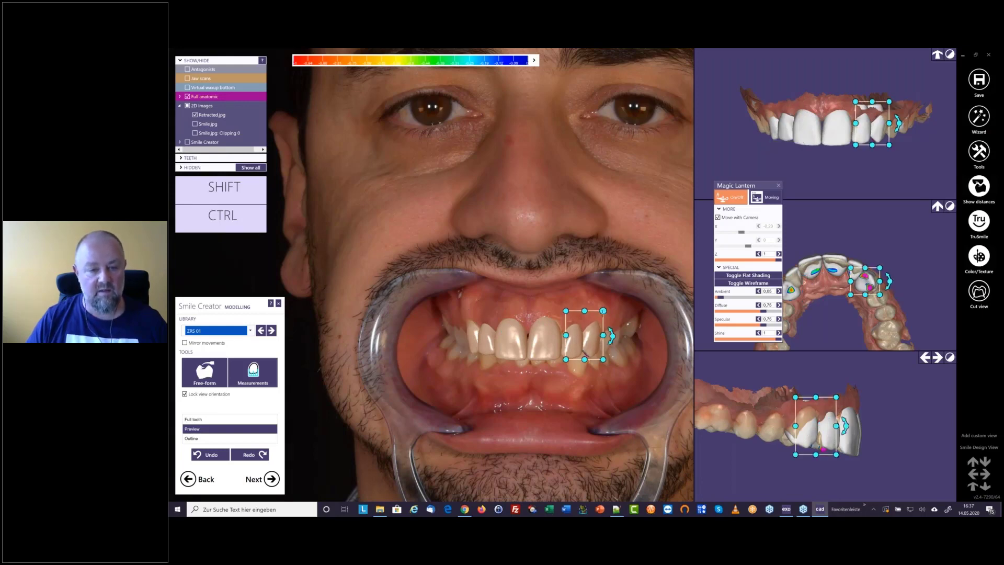
{"action": "left_click_drag", "start_coordinate": [603, 312], "coordinate": [602, 313]}
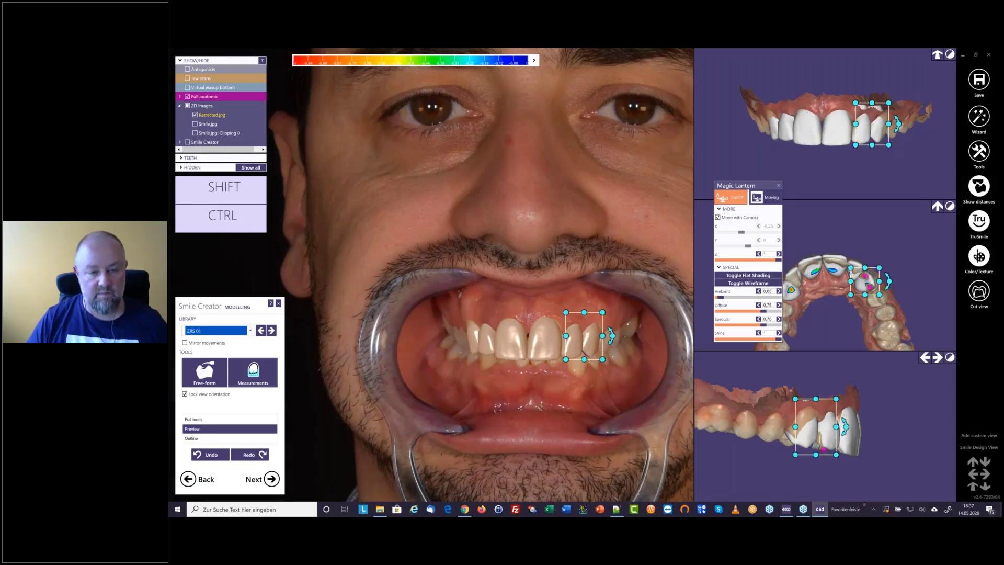
Show the Smile.jpg photo and its Clipping 0 layer again over the designed teeth
{"action": "scroll", "coordinate": [434, 316], "scroll_direction": "down", "scroll_amount": 1}
{"action": "left_click", "coordinate": [195, 124]}
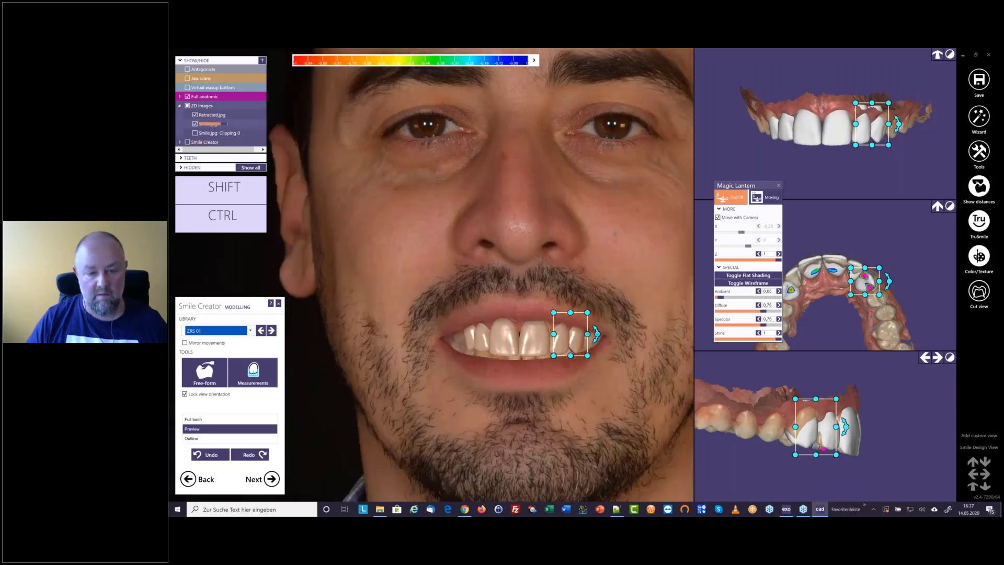
{"action": "scroll", "coordinate": [560, 321], "scroll_direction": "down", "scroll_amount": 3}
{"action": "left_click", "coordinate": [195, 133]}
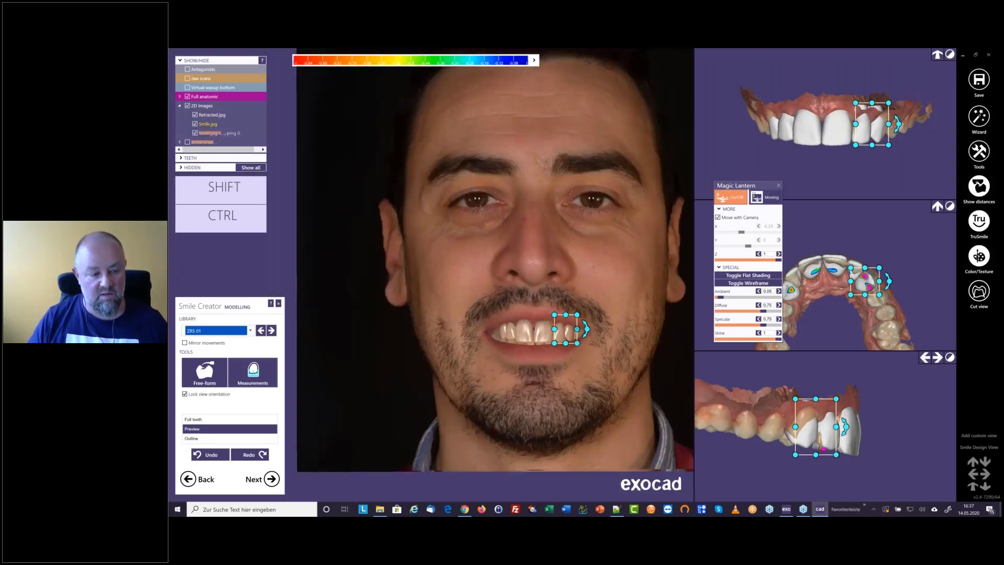
Advance from modelling to the smile preview, finish Smile Creator and close Magic Lantern
{"action": "scroll", "coordinate": [426, 328], "scroll_direction": "down", "scroll_amount": 2}
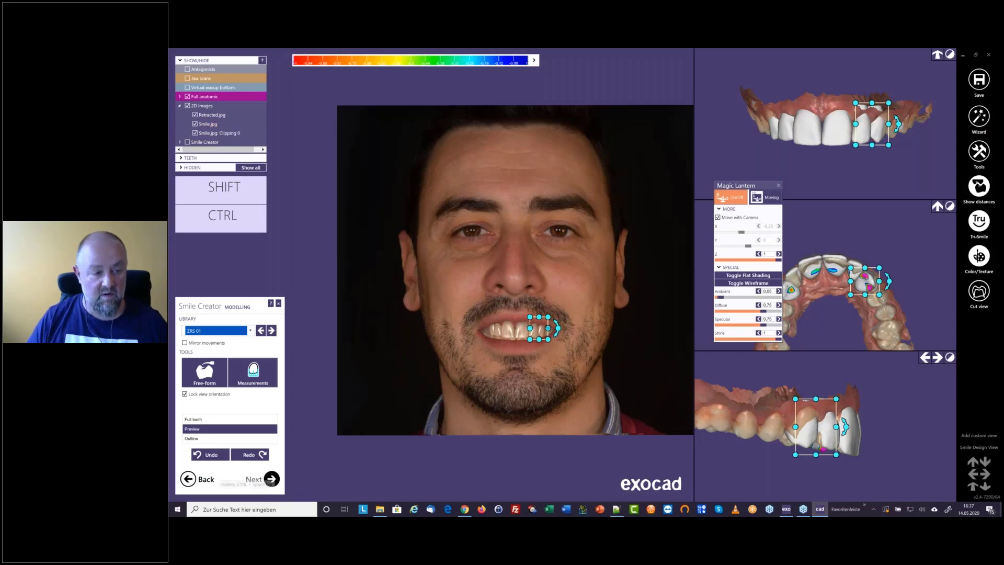
{"action": "left_click", "coordinate": [272, 479]}
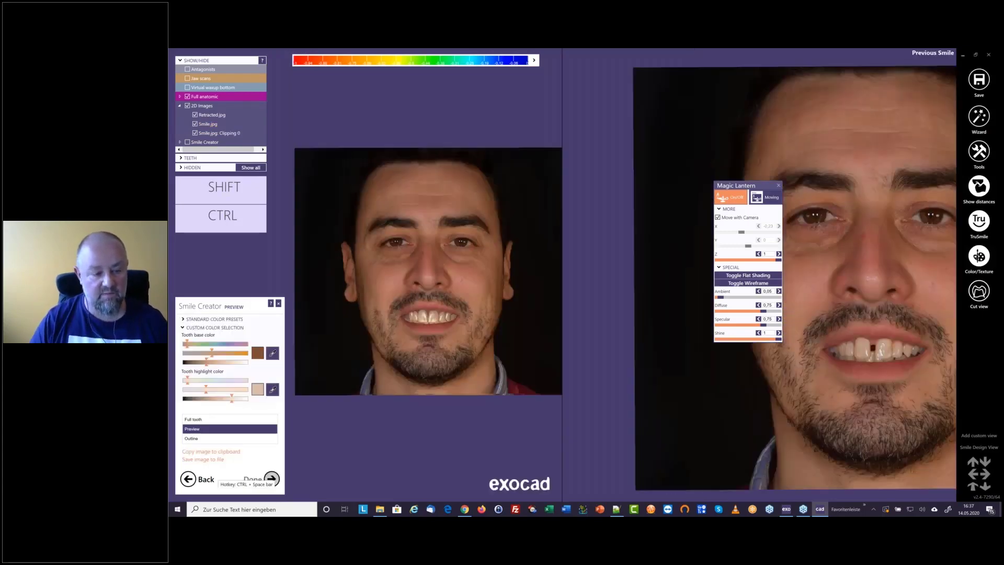
{"action": "left_click", "coordinate": [271, 479]}
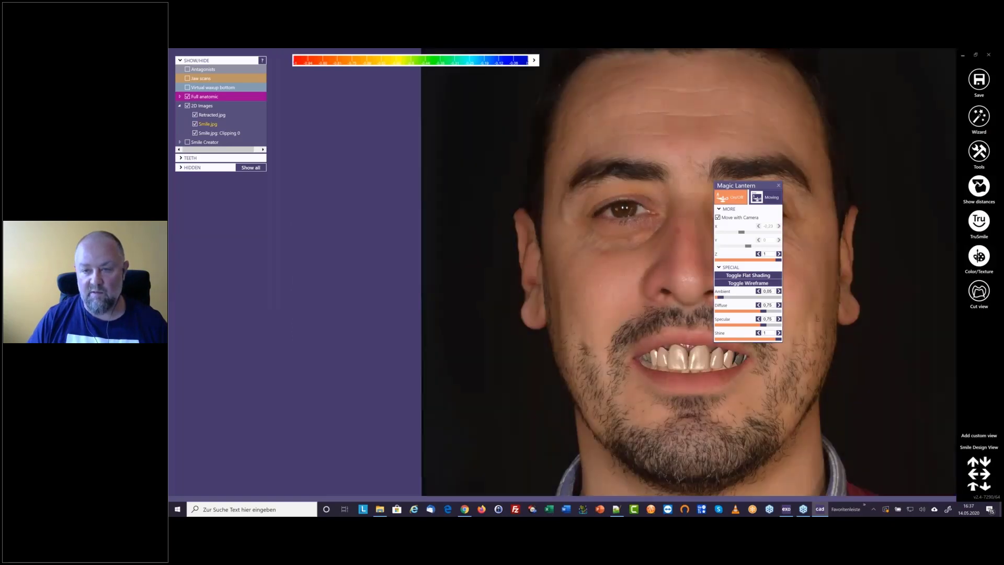
{"action": "left_click", "coordinate": [767, 197]}
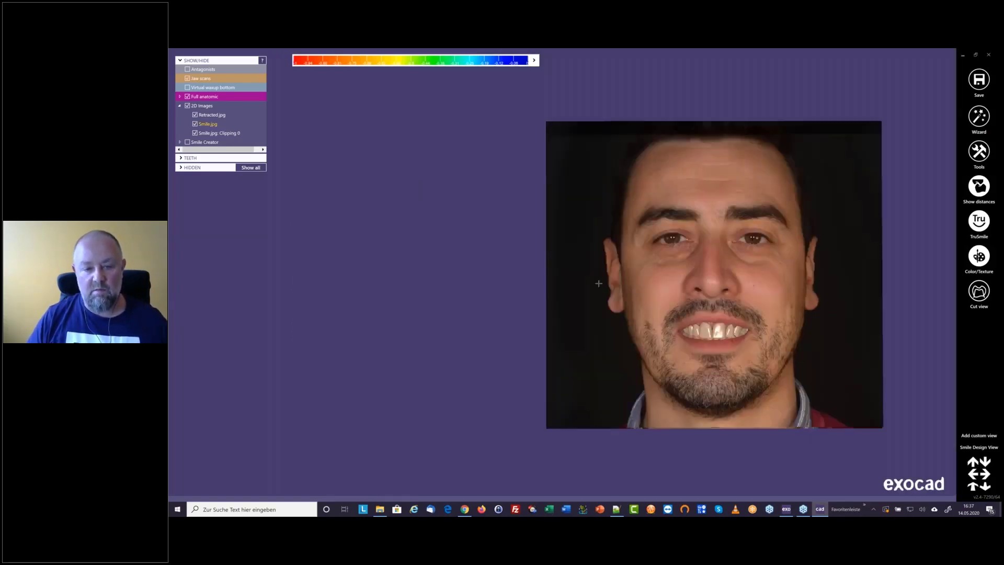
{"action": "right_click_drag", "start_coordinate": [620, 275], "coordinate": [623, 248]}
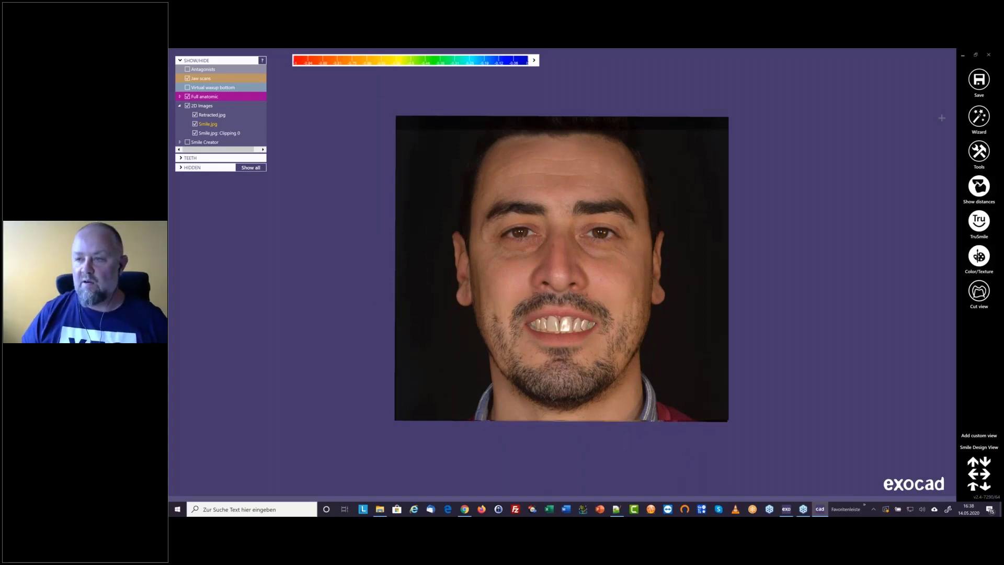
Start the Wizard, proceed from Tooth Placement to Free-Forming and hide all 2D images
{"action": "left_click", "coordinate": [980, 116]}
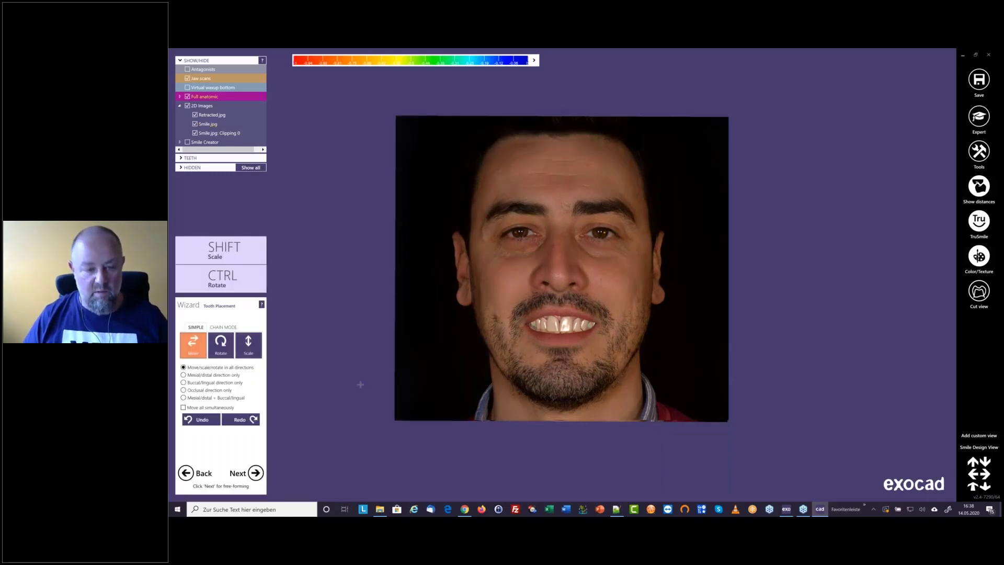
{"action": "scroll", "coordinate": [461, 414], "scroll_direction": "up", "scroll_amount": 3}
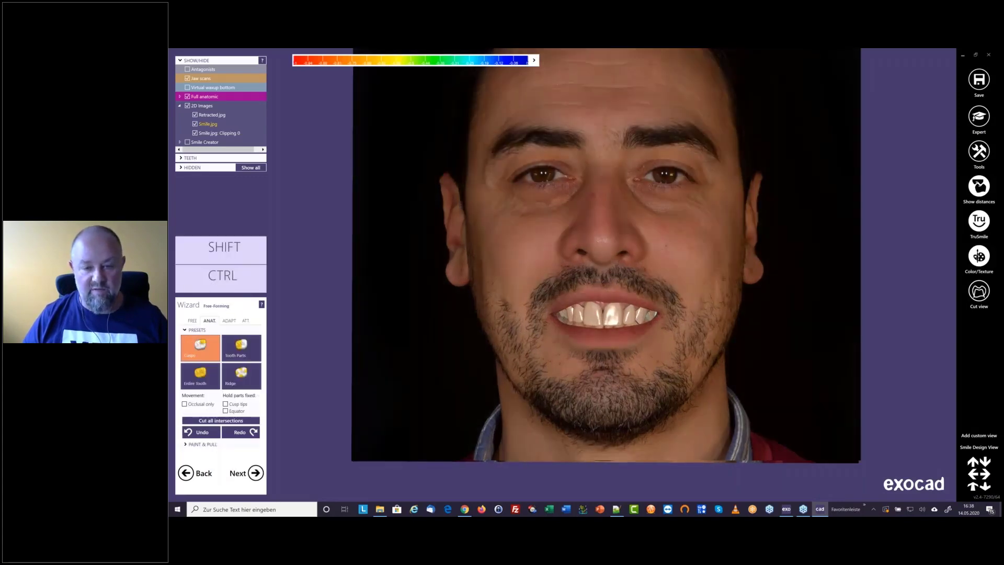
{"action": "left_click", "coordinate": [187, 106]}
Switch Free-Forming to the Free mode with Add/Remove and make the jaw scan transparent around the palatal side of the front teeth
{"action": "middle_click", "coordinate": [619, 319]}
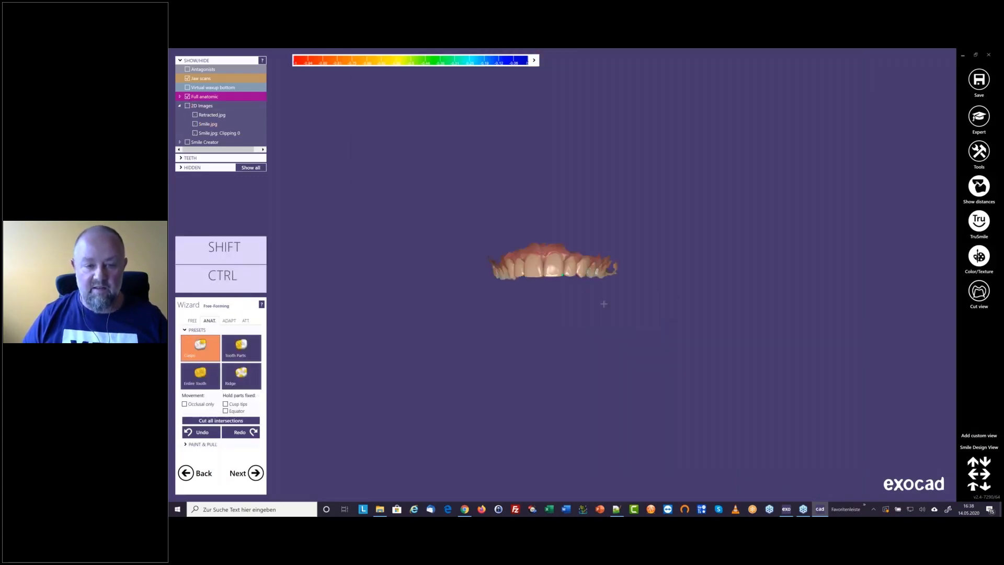
{"action": "right_click_drag", "start_coordinate": [603, 303], "coordinate": [525, 301]}
{"action": "scroll", "coordinate": [526, 301], "scroll_direction": "up", "scroll_amount": 5}
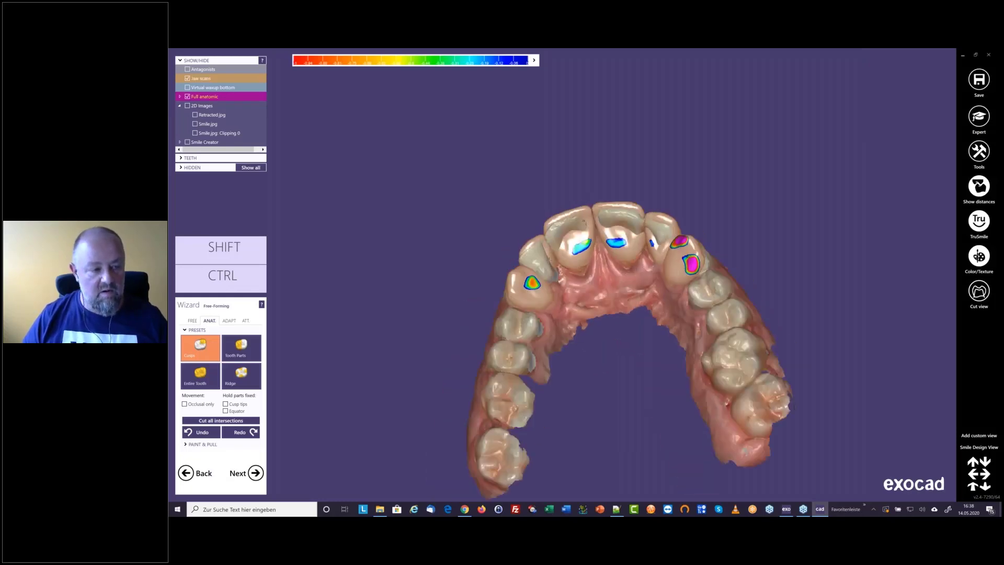
{"action": "scroll", "coordinate": [549, 260], "scroll_direction": "up", "scroll_amount": 3}
{"action": "left_click", "coordinate": [193, 321]}
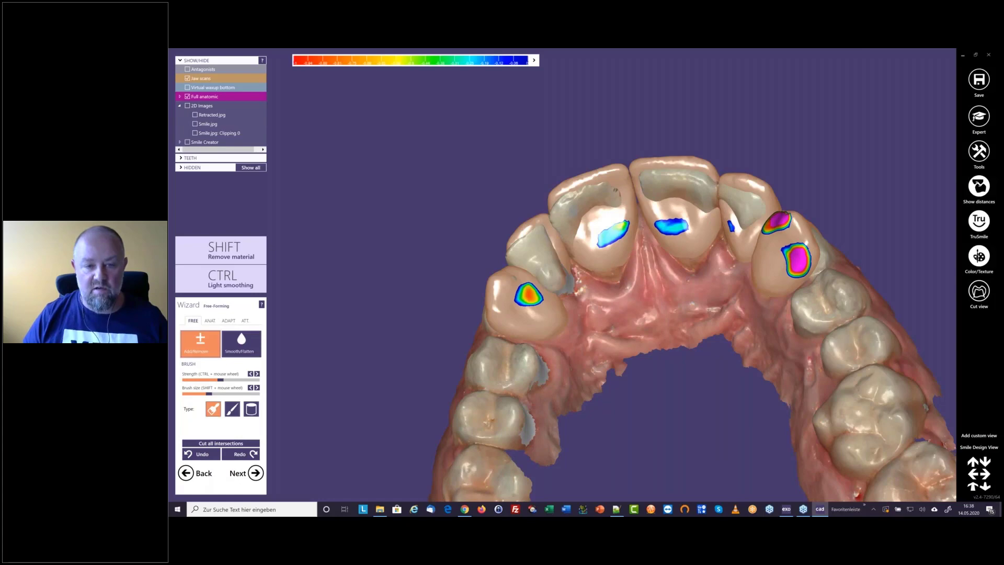
{"action": "scroll", "coordinate": [528, 315], "scroll_direction": "up", "scroll_amount": 3}
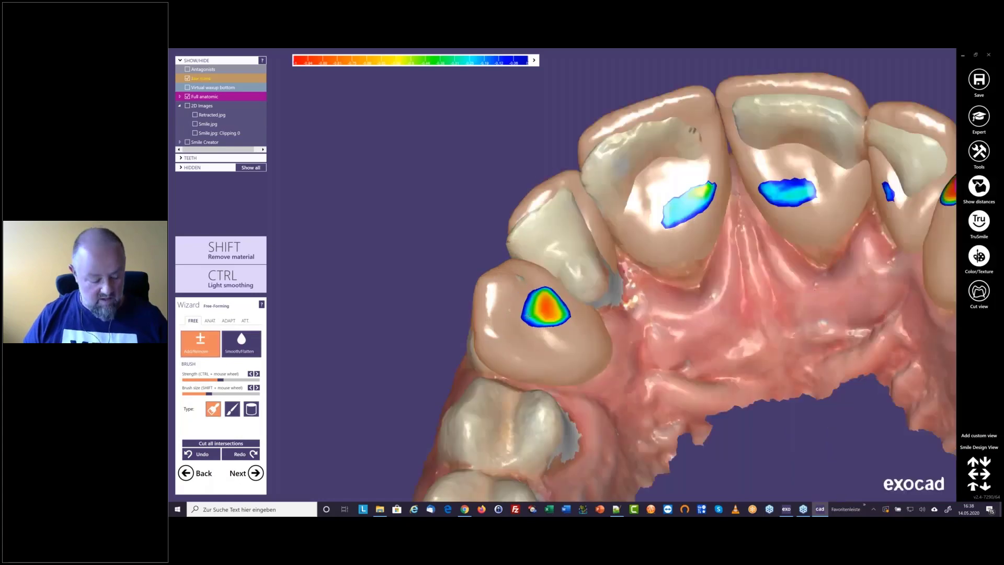
{"action": "scroll", "coordinate": [528, 315], "scroll_direction": "up", "scroll_amount": 1}
{"action": "key", "text": "shift"}
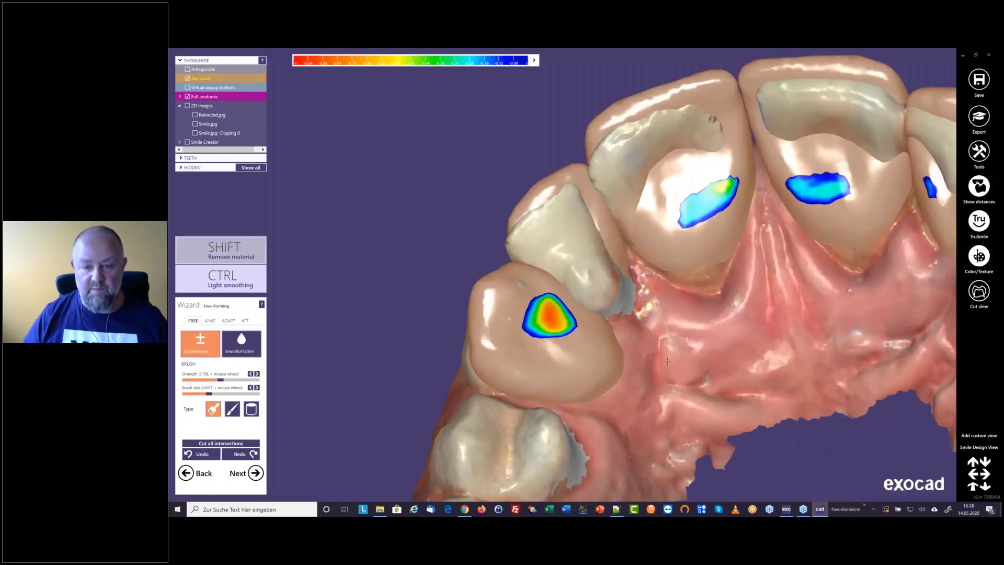
{"action": "middle_click", "coordinate": [667, 361], "text": "shift"}
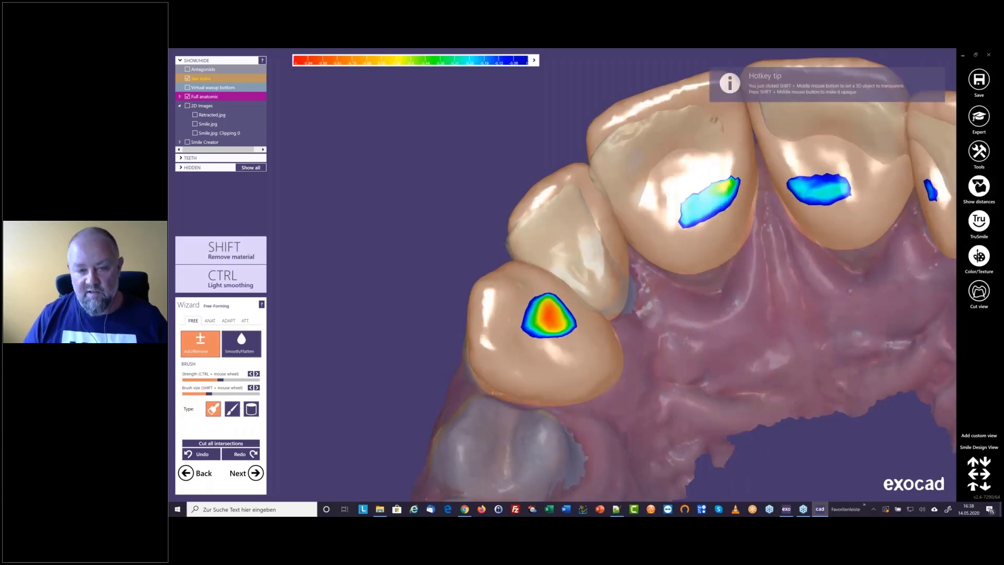
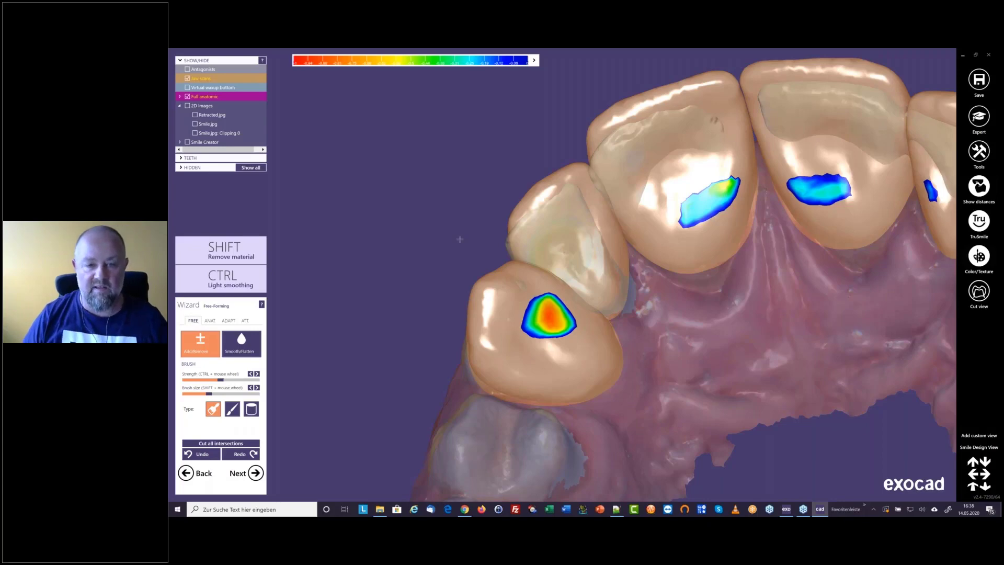
Adjust the brush size and strength and add material to the palatal surface of lateral incisor 12, covering the scan showing through
{"action": "scroll", "coordinate": [541, 225], "scroll_direction": "up", "scroll_amount": 3, "text": "shift"}
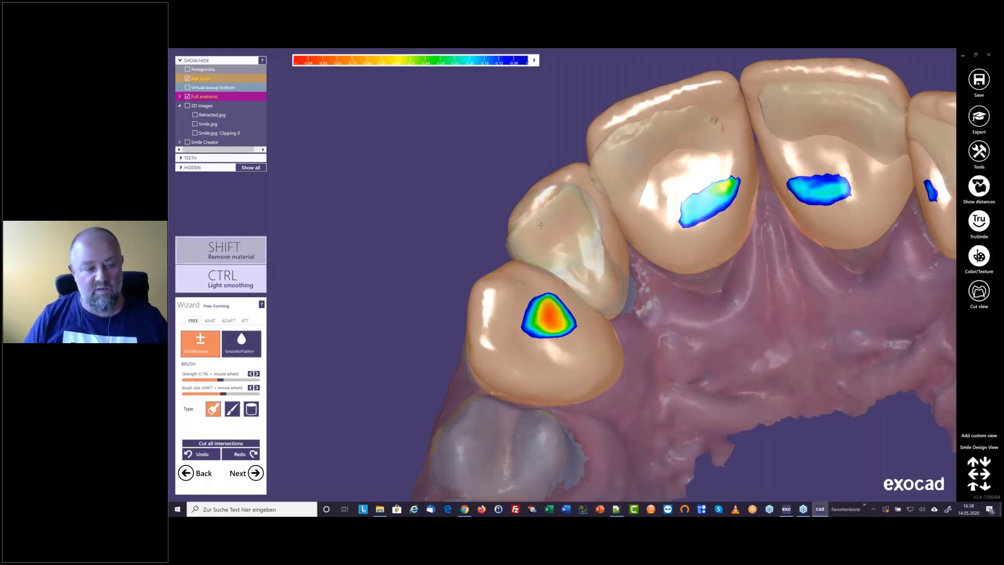
{"action": "scroll", "coordinate": [541, 225], "scroll_direction": "up", "scroll_amount": 5, "text": "ctrl"}
{"action": "mouse_move", "coordinate": [541, 225]}
{"action": "left_mouse_down"}
{"action": "mouse_move", "coordinate": [600, 285]}
{"action": "mouse_move", "coordinate": [584, 254]}
{"action": "left_mouse_up"}
{"action": "scroll", "coordinate": [586, 257], "scroll_direction": "down", "scroll_amount": 3, "text": "shift"}
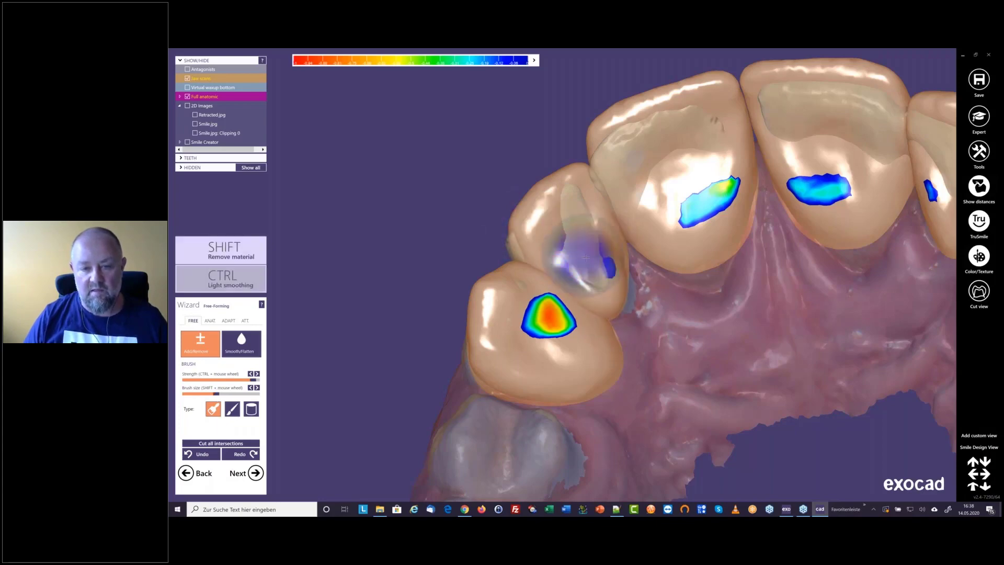
{"action": "scroll", "coordinate": [586, 257], "scroll_direction": "down", "scroll_amount": 2, "text": "ctrl"}
{"action": "left_click_drag", "start_coordinate": [571, 201], "coordinate": [583, 261]}
{"action": "mouse_move", "coordinate": [541, 296]}
{"action": "right_mouse_down"}
{"action": "mouse_move", "coordinate": [572, 254]}
{"action": "mouse_move", "coordinate": [647, 214]}
{"action": "mouse_move", "coordinate": [533, 219]}
{"action": "right_mouse_up"}
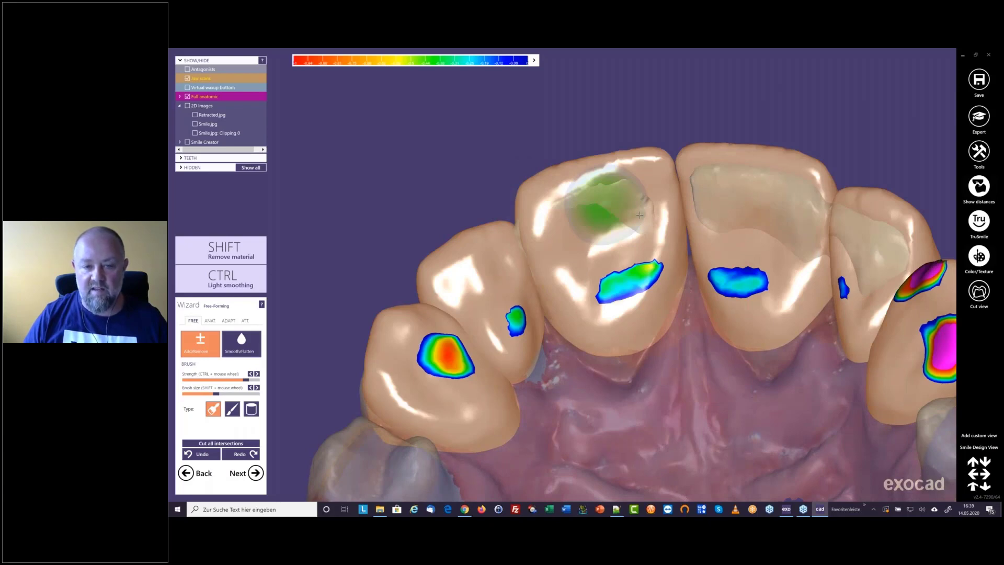
Add material to the palatal surfaces of central incisors 11 and 21 where the jaw scan shows through
{"action": "left_click_drag", "start_coordinate": [639, 215], "coordinate": [641, 209]}
{"action": "mouse_move", "coordinate": [642, 209]}
{"action": "right_mouse_down"}
{"action": "mouse_move", "coordinate": [568, 278]}
{"action": "mouse_move", "coordinate": [548, 249]}
{"action": "right_mouse_up"}
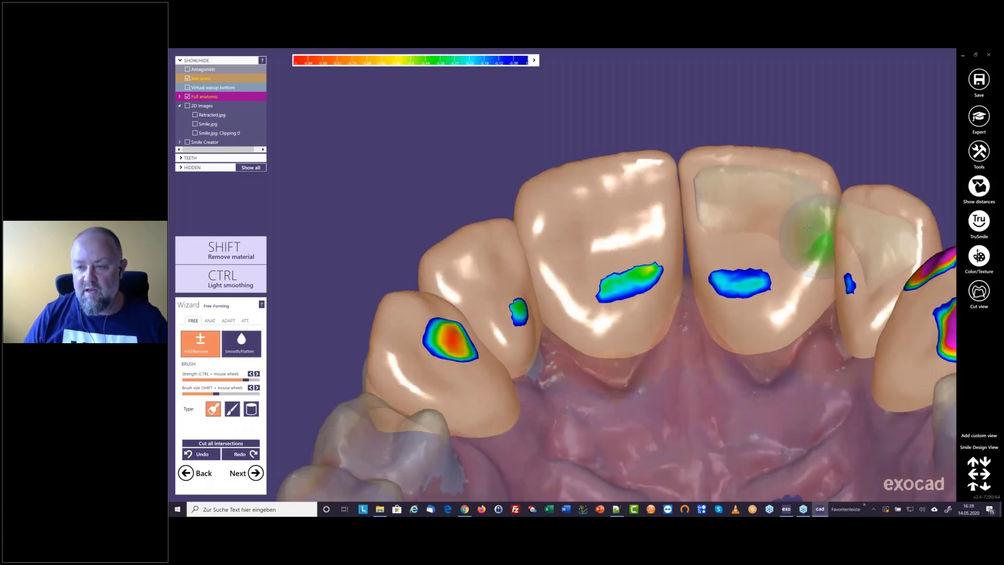
{"action": "right_click_drag", "start_coordinate": [809, 206], "coordinate": [793, 217]}
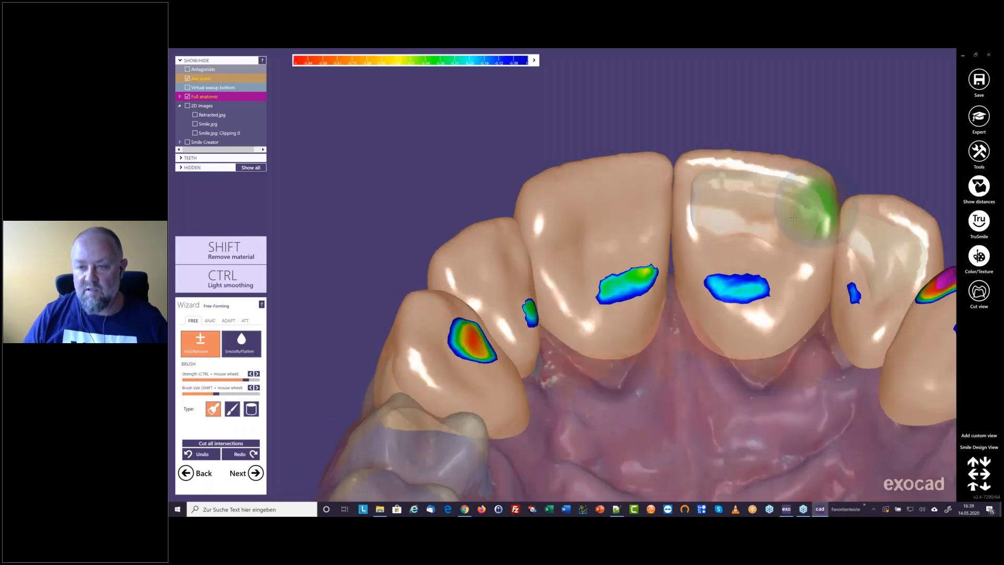
{"action": "left_click", "coordinate": [720, 195]}
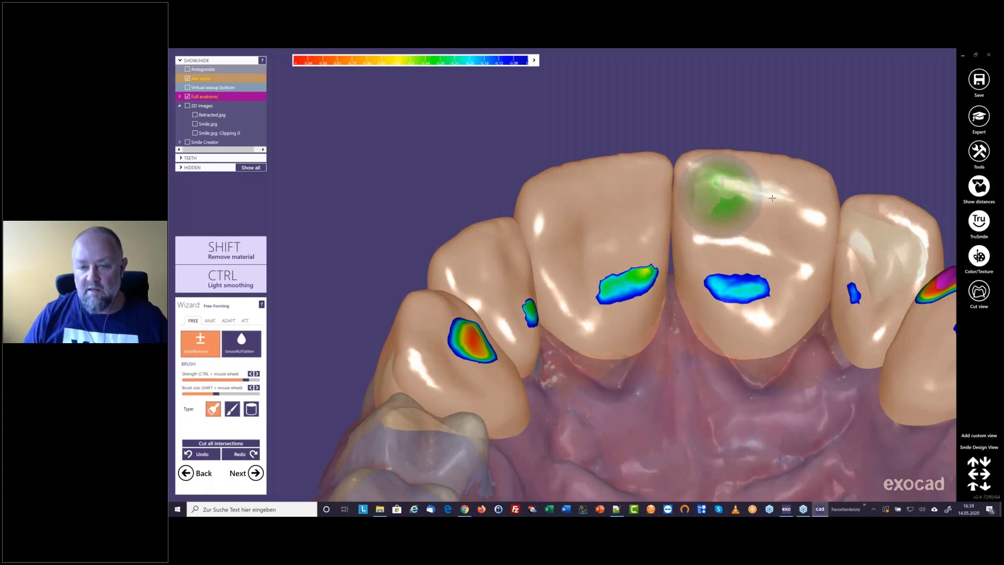
{"action": "scroll", "coordinate": [774, 198], "scroll_direction": "down", "scroll_amount": 3}
{"action": "mouse_move", "coordinate": [773, 198]}
{"action": "right_mouse_down"}
{"action": "mouse_move", "coordinate": [667, 240]}
{"action": "mouse_move", "coordinate": [674, 247]}
{"action": "right_mouse_up"}
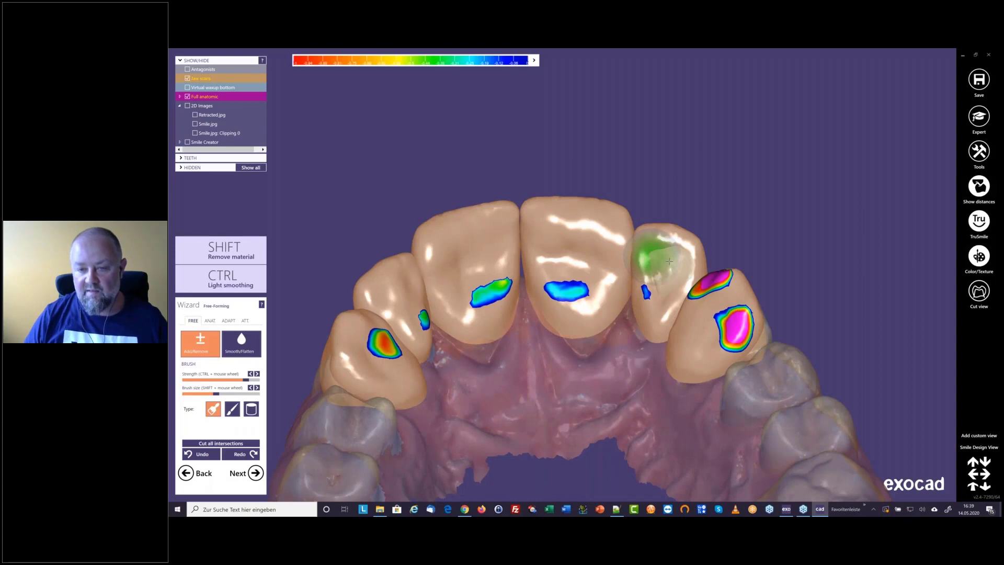
Add material to the palatal surface of lateral incisor 22 to cover the scan
{"action": "right_click_drag", "start_coordinate": [669, 261], "coordinate": [665, 312]}
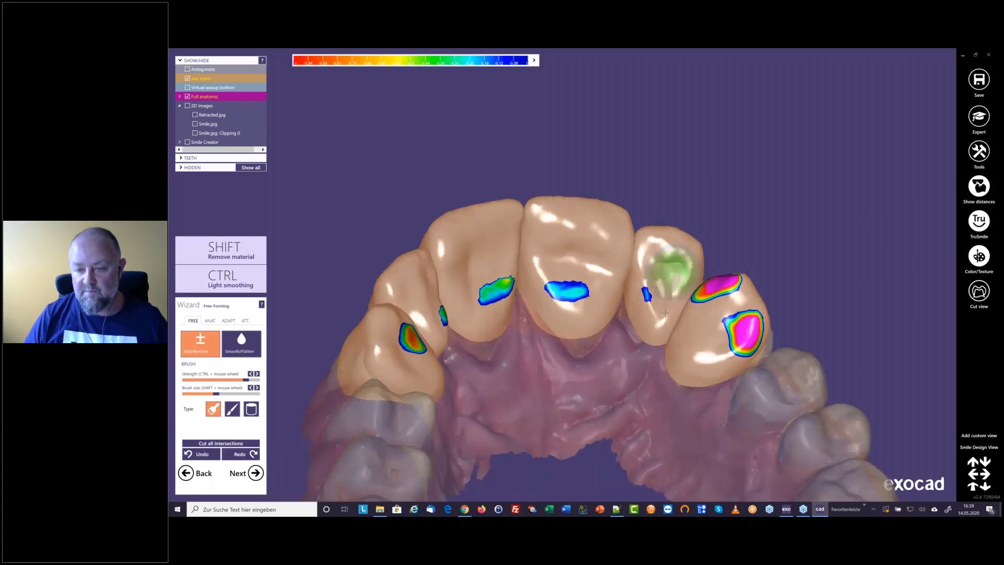
{"action": "right_click_drag", "start_coordinate": [751, 341], "coordinate": [586, 306]}
{"action": "scroll", "coordinate": [586, 309], "scroll_direction": "up", "scroll_amount": 3}
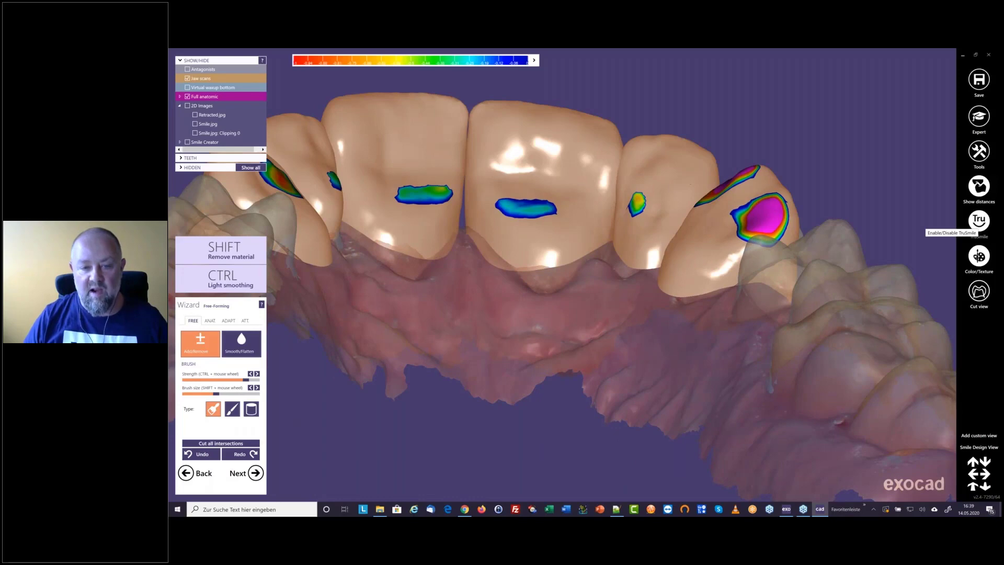
Turn off TruSmile rendering and build up the palatal areas near the gum line on the central incisors and canine 13
{"action": "left_click", "coordinate": [980, 222]}
{"action": "mouse_move", "coordinate": [519, 203]}
{"action": "right_mouse_down"}
{"action": "mouse_move", "coordinate": [516, 251]}
{"action": "mouse_move", "coordinate": [520, 242]}
{"action": "mouse_move", "coordinate": [549, 267]}
{"action": "right_mouse_up"}
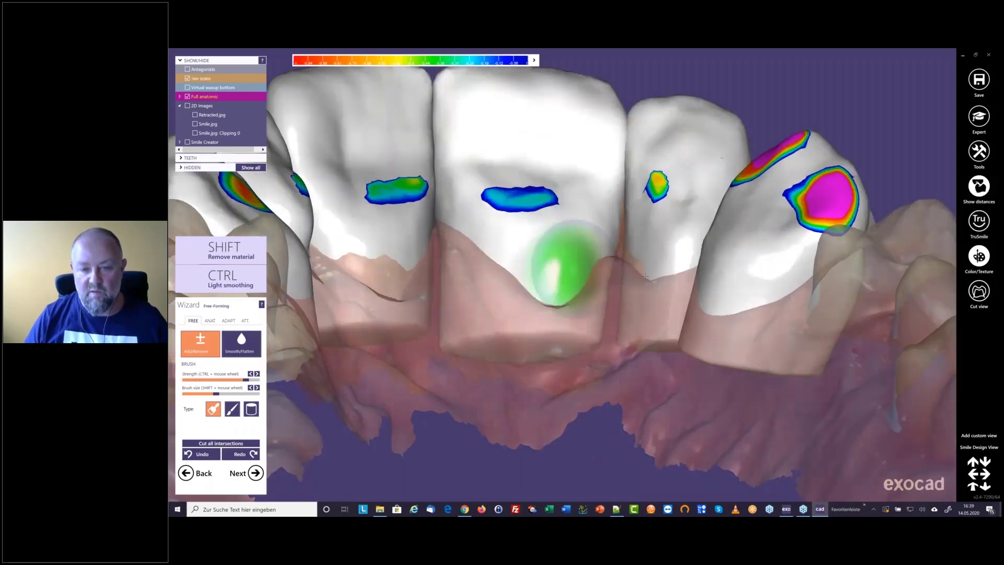
{"action": "mouse_move", "coordinate": [646, 276]}
{"action": "right_mouse_down"}
{"action": "mouse_move", "coordinate": [657, 276]}
{"action": "mouse_move", "coordinate": [565, 254]}
{"action": "right_mouse_up"}
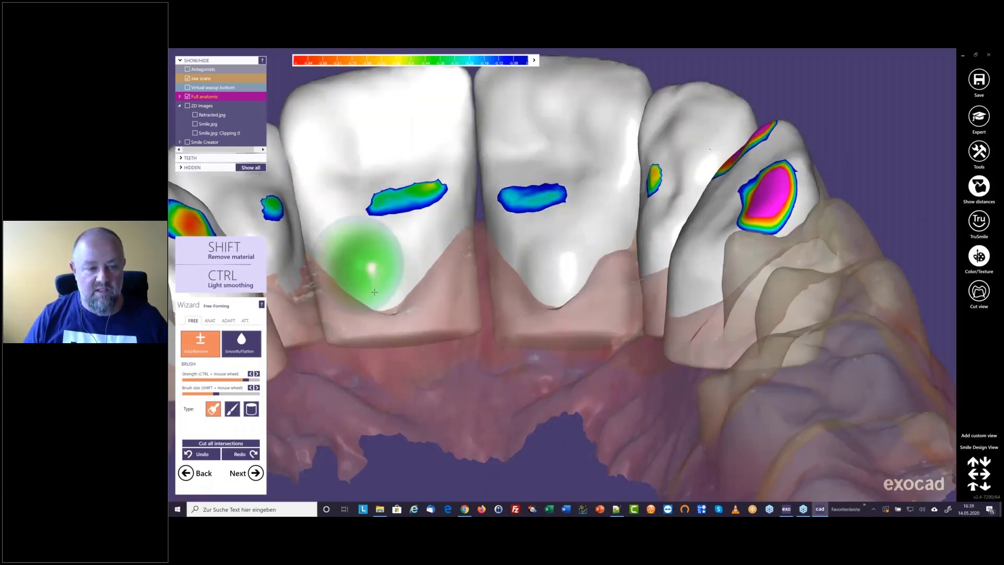
{"action": "scroll", "coordinate": [375, 292], "scroll_direction": "down", "scroll_amount": 4}
{"action": "mouse_move", "coordinate": [374, 292]}
{"action": "right_mouse_down"}
{"action": "mouse_move", "coordinate": [522, 248]}
{"action": "mouse_move", "coordinate": [529, 261]}
{"action": "right_mouse_up"}
{"action": "scroll", "coordinate": [521, 248], "scroll_direction": "up", "scroll_amount": 3}
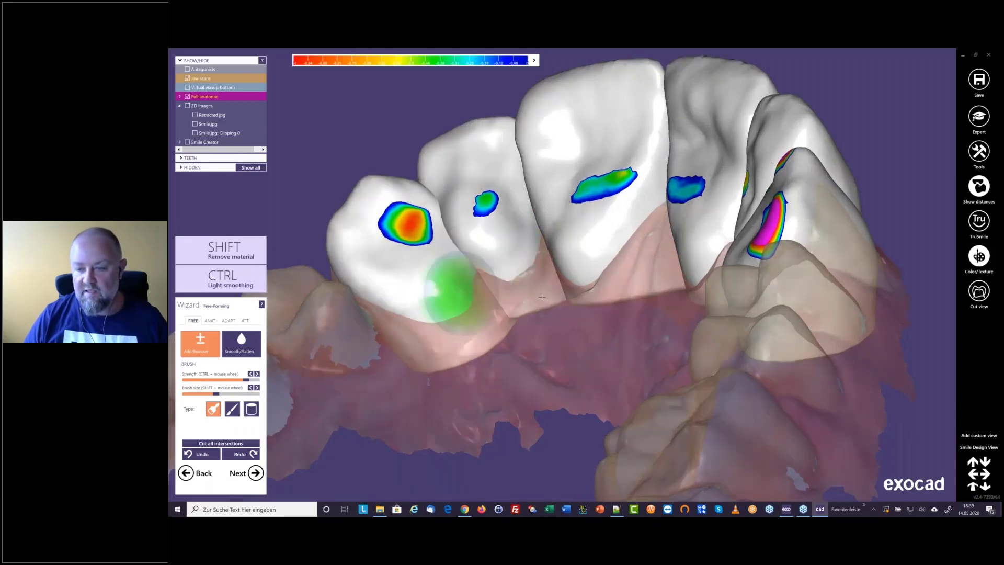
{"action": "right_click_drag", "start_coordinate": [542, 297], "coordinate": [675, 285]}
Check the front view of the teeth in the Smile.jpg photo with TruSmile on and the jaw scan opaque, and hide the photo
{"action": "scroll", "coordinate": [632, 262], "scroll_direction": "down", "scroll_amount": 4}
{"action": "right_click_drag", "start_coordinate": [631, 193], "coordinate": [612, 268]}
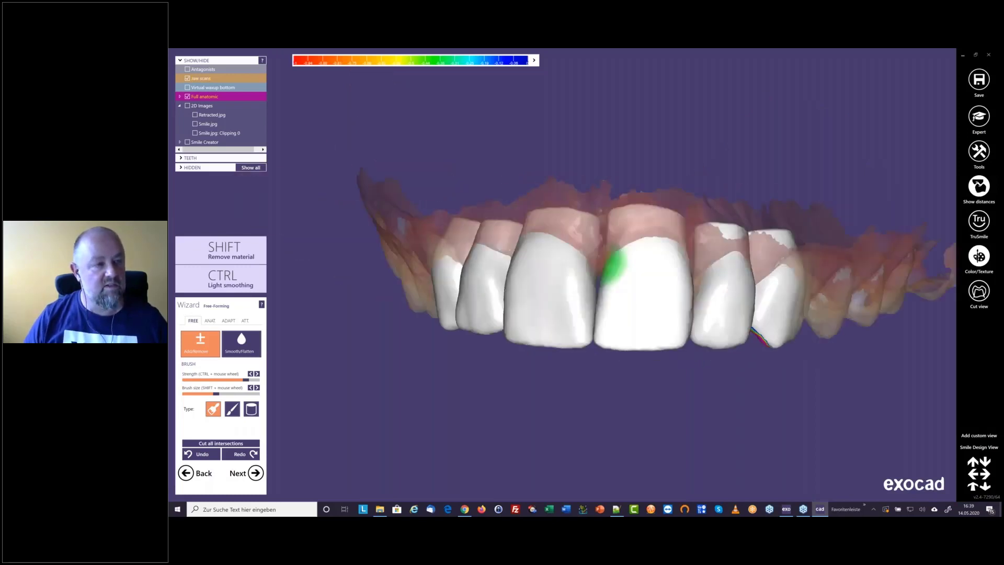
{"action": "left_click", "coordinate": [196, 124]}
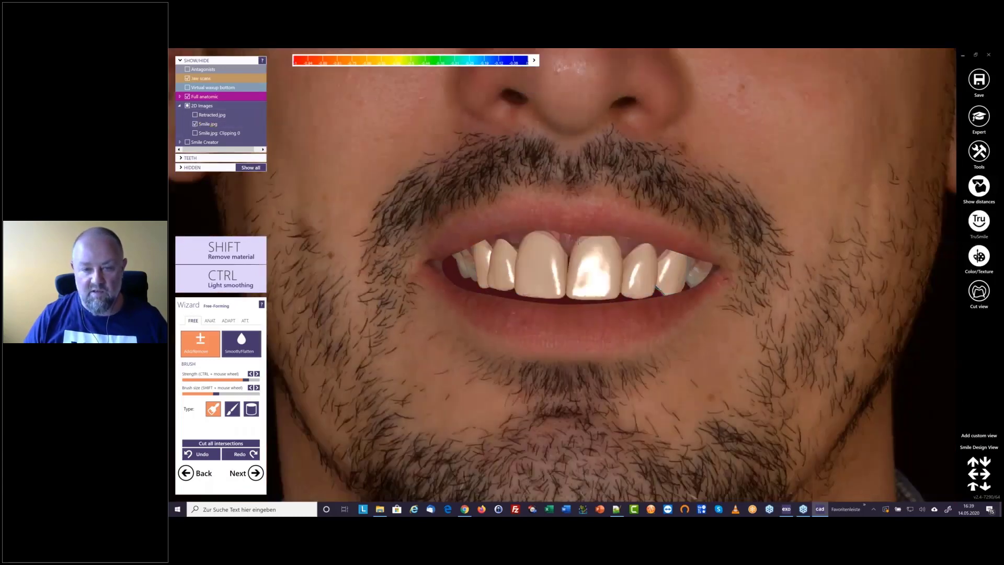
{"action": "left_click_drag", "start_coordinate": [579, 240], "coordinate": [578, 242], "text": "shift"}
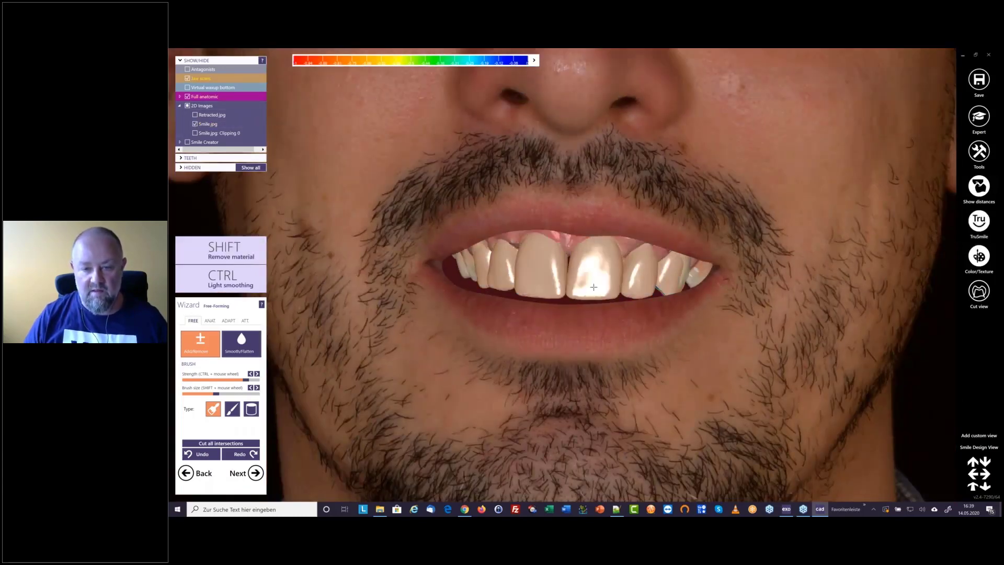
{"action": "middle_click", "coordinate": [593, 286], "text": "shift"}
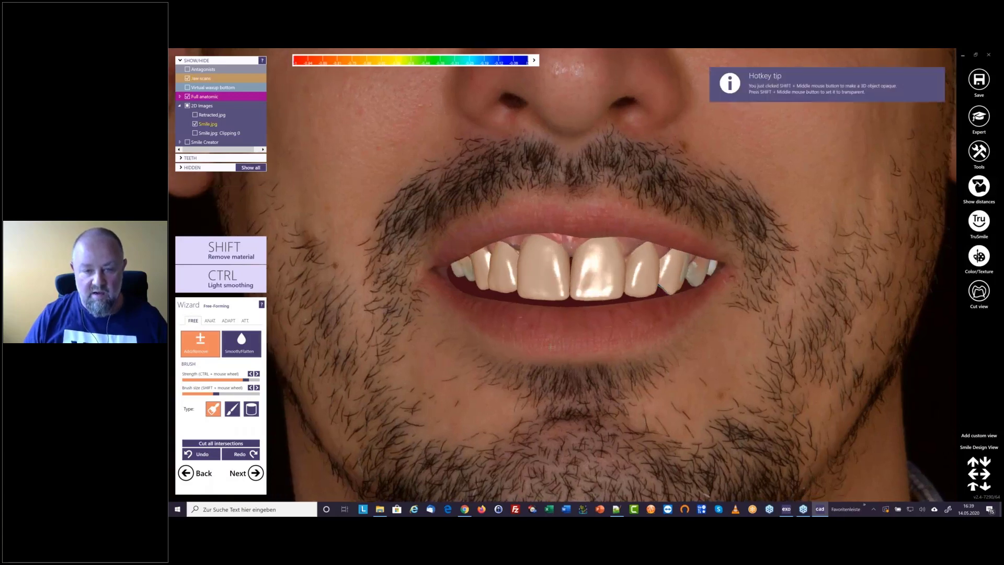
{"action": "scroll", "coordinate": [563, 335], "scroll_direction": "down", "scroll_amount": 6}
{"action": "scroll", "coordinate": [564, 334], "scroll_direction": "up", "scroll_amount": 3}
{"action": "scroll", "coordinate": [565, 314], "scroll_direction": "up", "scroll_amount": 4}
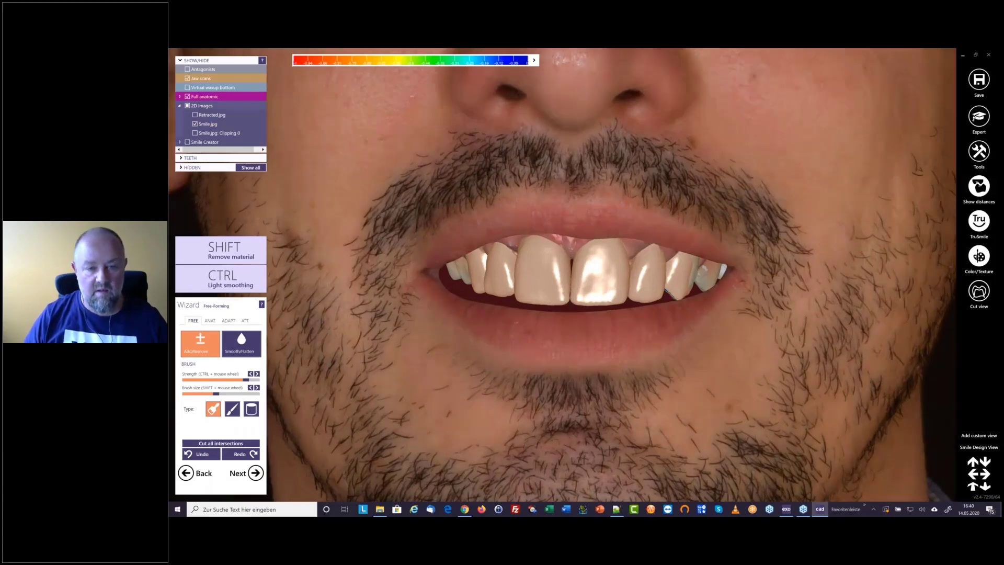
{"action": "left_click", "coordinate": [195, 124]}
With the jaw scan transparent and a larger brush, build up and smooth the outer surface of canine 13
{"action": "scroll", "coordinate": [532, 291], "scroll_direction": "up", "scroll_amount": 3}
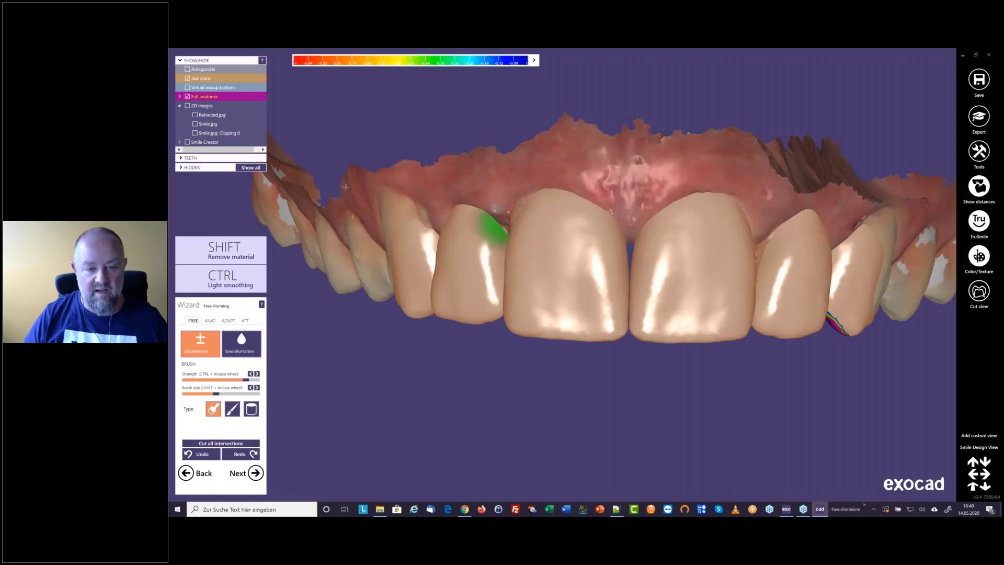
{"action": "right_click_drag", "start_coordinate": [346, 186], "coordinate": [584, 273]}
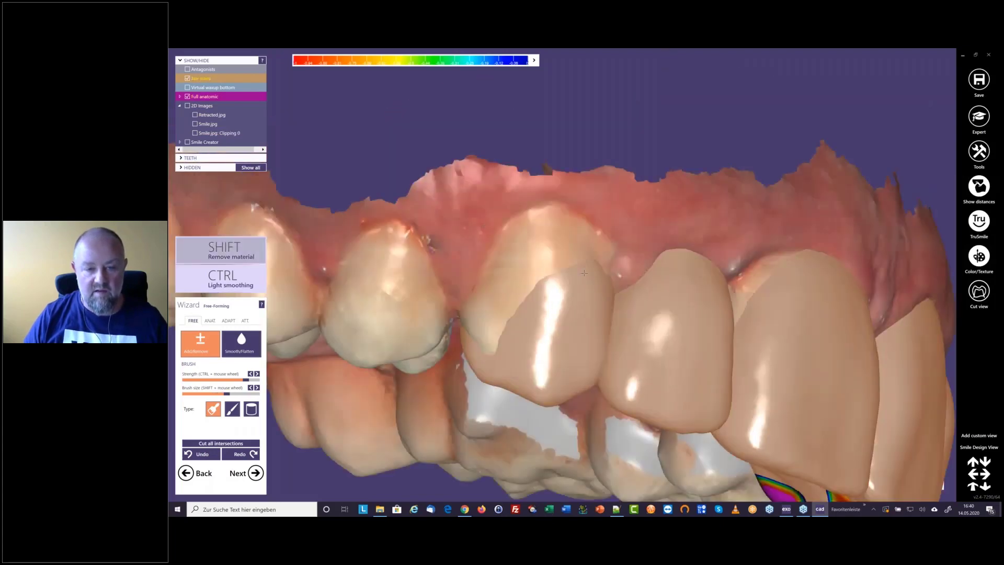
{"action": "mouse_move", "coordinate": [585, 273]}
{"action": "left_mouse_down"}
{"action": "mouse_move", "coordinate": [494, 274]}
{"action": "mouse_move", "coordinate": [481, 325]}
{"action": "mouse_move", "coordinate": [543, 277]}
{"action": "left_mouse_up"}
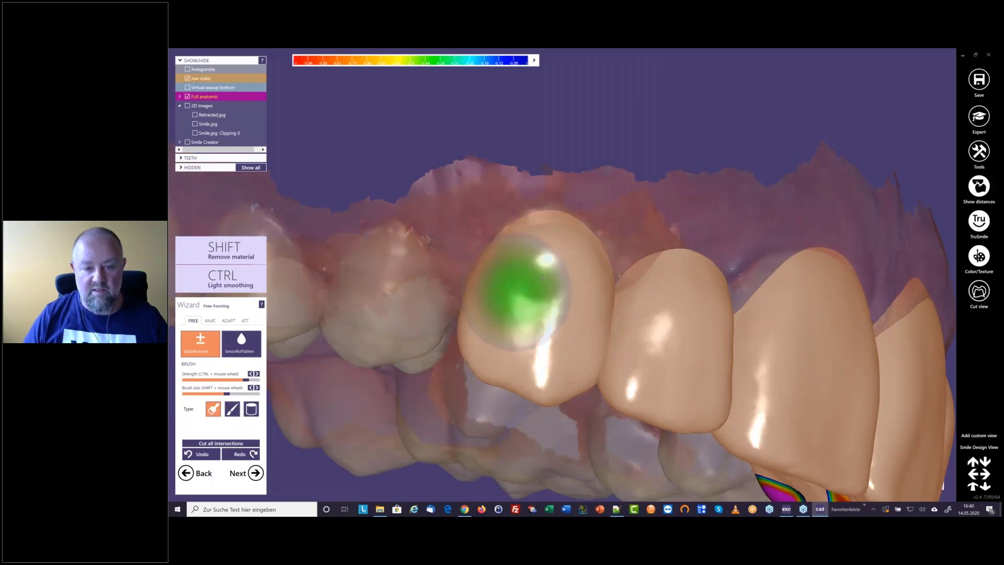
{"action": "right_click_drag", "start_coordinate": [543, 278], "coordinate": [552, 281]}
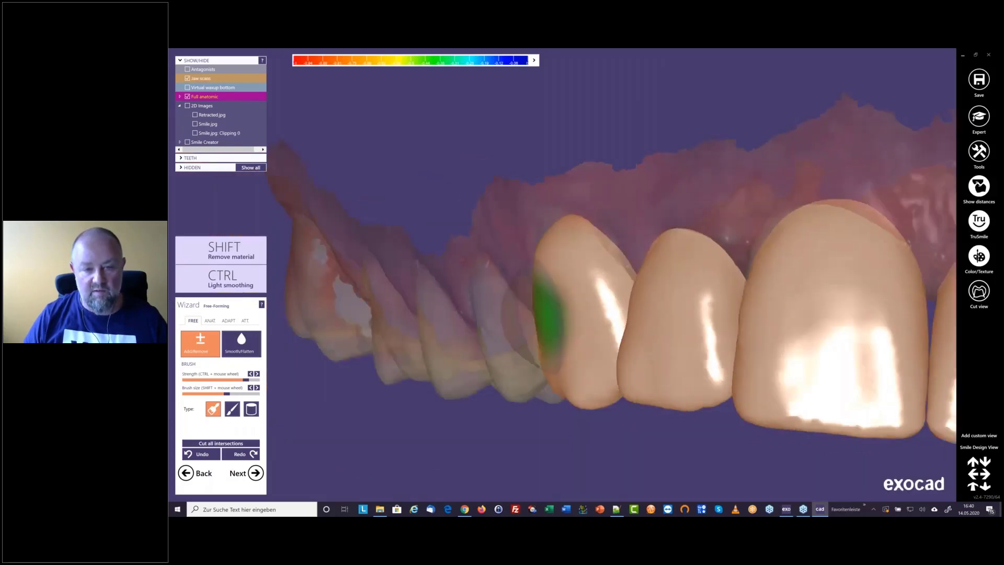
{"action": "key", "text": "space"}
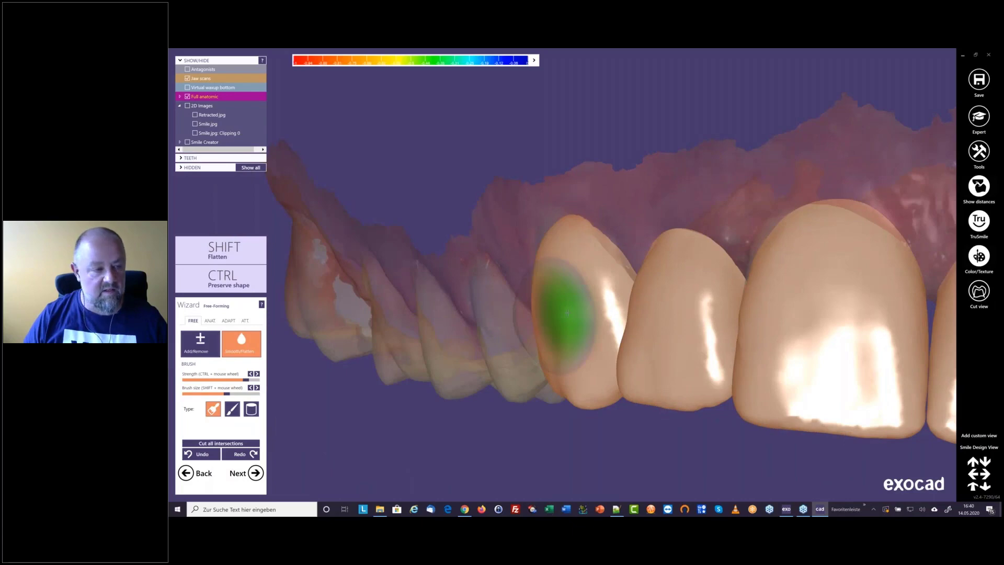
{"action": "mouse_move", "coordinate": [568, 313]}
{"action": "right_mouse_down"}
{"action": "mouse_move", "coordinate": [622, 301]}
{"action": "mouse_move", "coordinate": [560, 264]}
{"action": "mouse_move", "coordinate": [791, 492]}
{"action": "right_mouse_up"}
Return to Add/Remove and add material to the outer distal surface of canine 23
{"action": "key", "text": "space"}
{"action": "scroll", "coordinate": [579, 274], "scroll_direction": "down", "scroll_amount": 3}
{"action": "mouse_move", "coordinate": [749, 392]}
{"action": "right_mouse_down"}
{"action": "mouse_move", "coordinate": [767, 305]}
{"action": "mouse_move", "coordinate": [840, 361]}
{"action": "right_mouse_up"}
{"action": "middle_click_drag", "start_coordinate": [840, 361], "coordinate": [559, 283]}
{"action": "scroll", "coordinate": [558, 272], "scroll_direction": "up", "scroll_amount": 3}
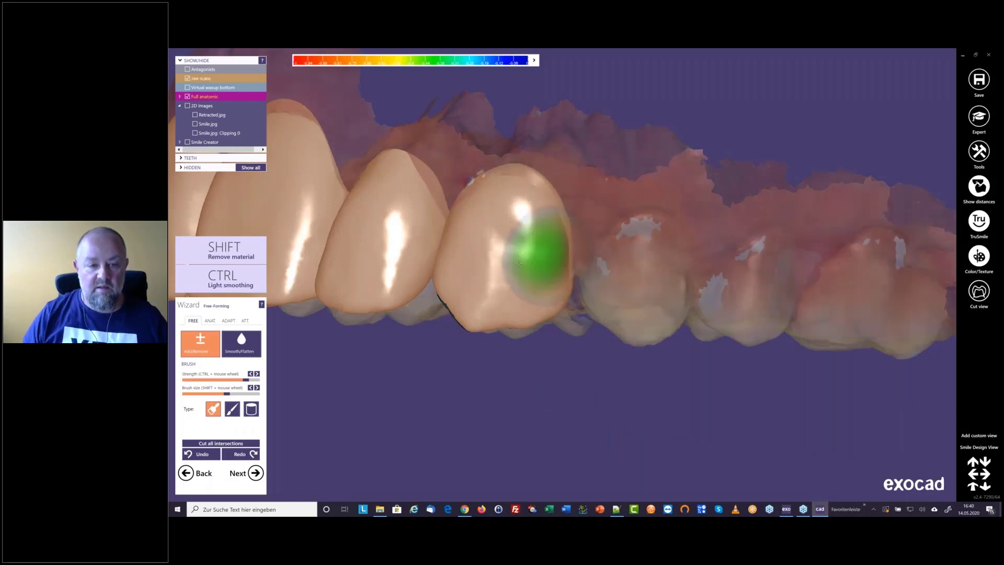
{"action": "scroll", "coordinate": [519, 265], "scroll_direction": "down", "scroll_amount": 3}
Turn off TruSmile, make the full anatomic teeth transparent and compare them with the jaw scan from several sides
{"action": "right_click_drag", "start_coordinate": [519, 264], "coordinate": [848, 234]}
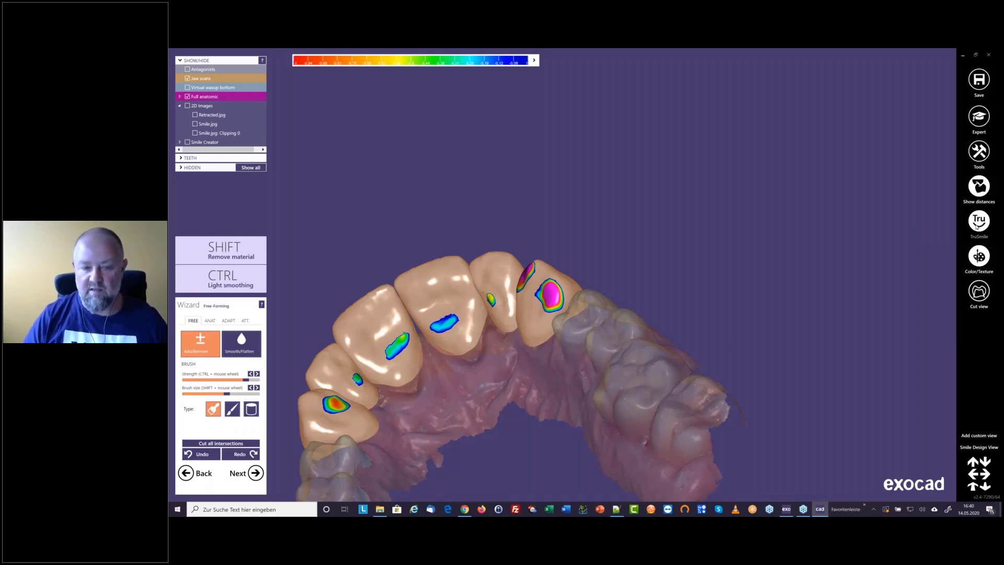
{"action": "middle_click", "coordinate": [441, 359]}
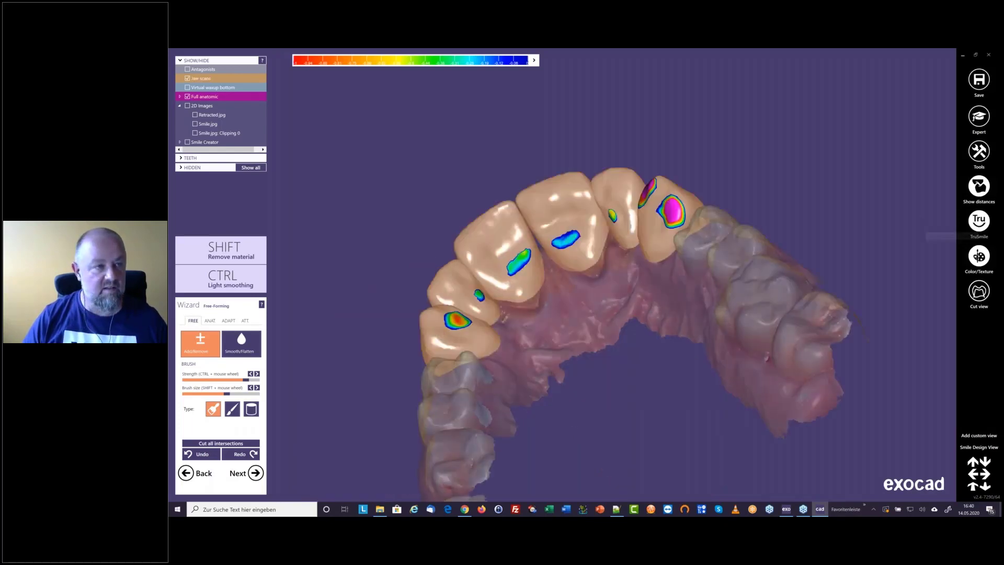
{"action": "left_click", "coordinate": [980, 222]}
{"action": "left_click", "coordinate": [218, 99]}
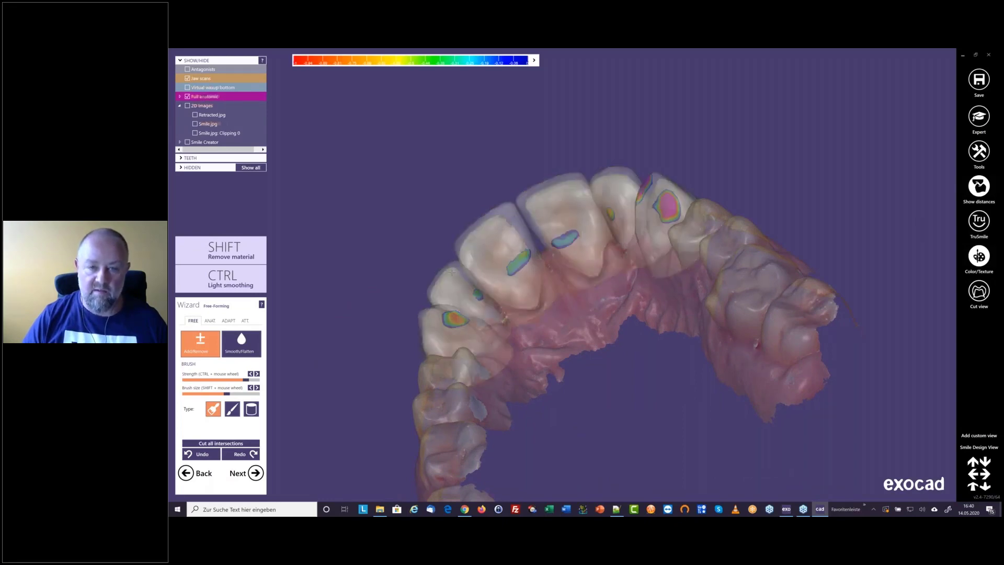
{"action": "right_click_drag", "start_coordinate": [452, 273], "coordinate": [704, 174]}
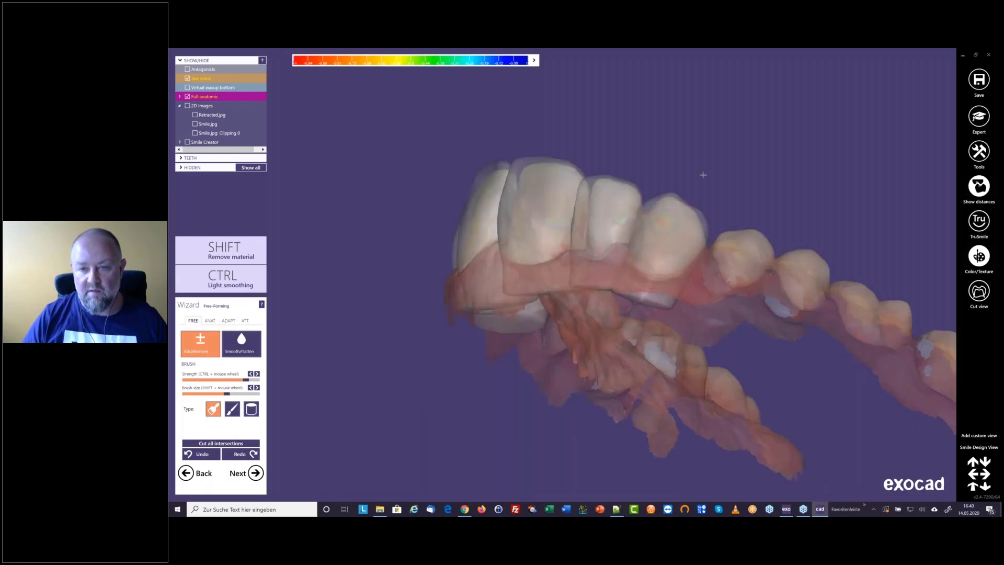
{"action": "scroll", "coordinate": [704, 175], "scroll_direction": "up", "scroll_amount": 5}
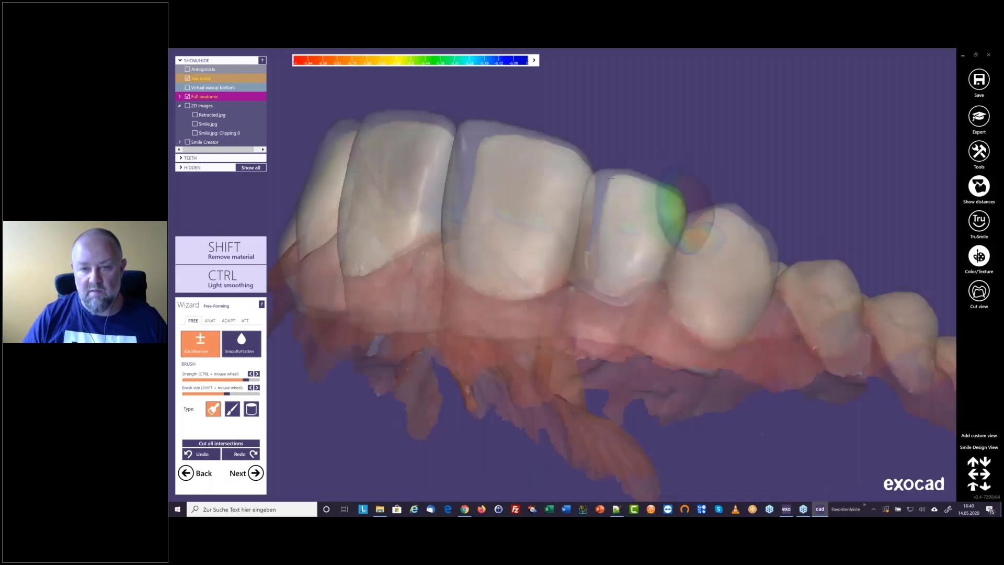
{"action": "right_click_drag", "start_coordinate": [488, 169], "coordinate": [486, 183]}
{"action": "scroll", "coordinate": [486, 183], "scroll_direction": "down", "scroll_amount": 5}
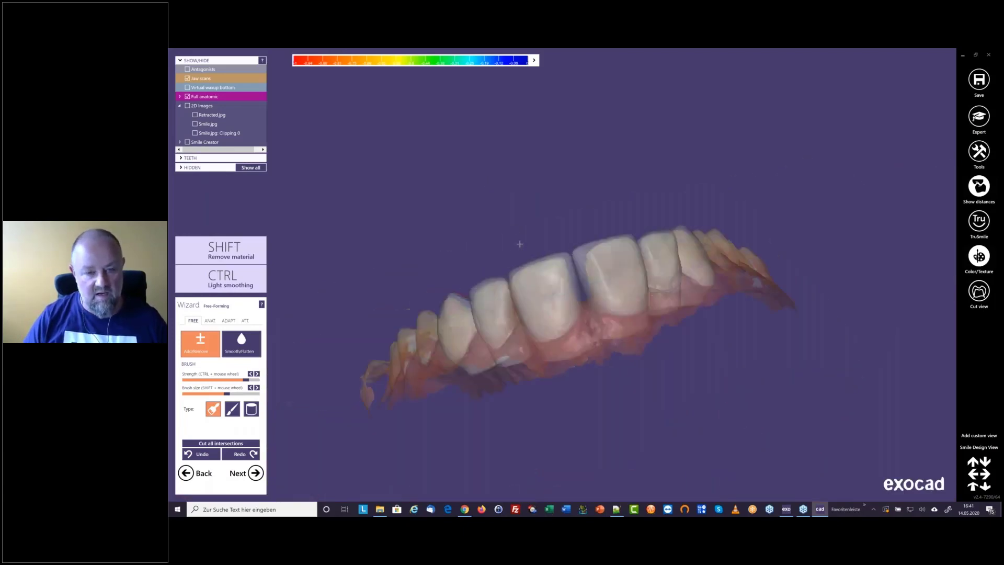
Make the full anatomic teeth opaque again and save the scene
{"action": "left_click", "coordinate": [205, 97]}
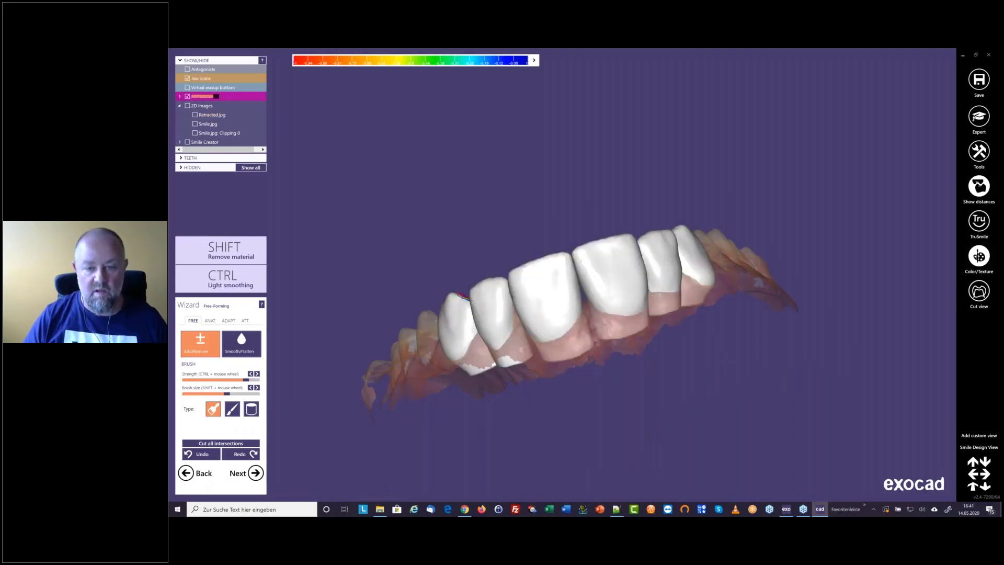
{"action": "right_click_drag", "start_coordinate": [610, 292], "coordinate": [607, 294]}
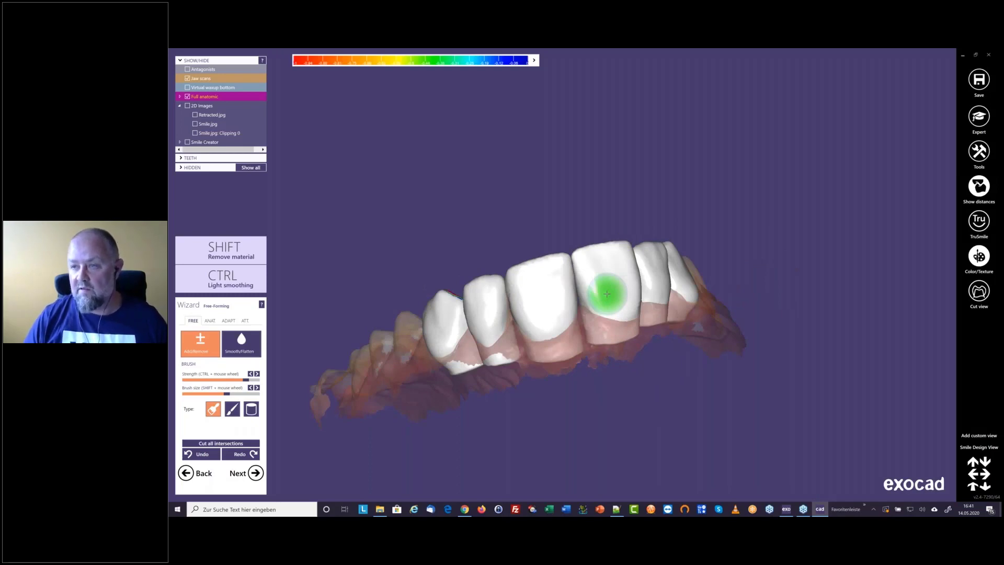
{"action": "left_click", "coordinate": [979, 80]}
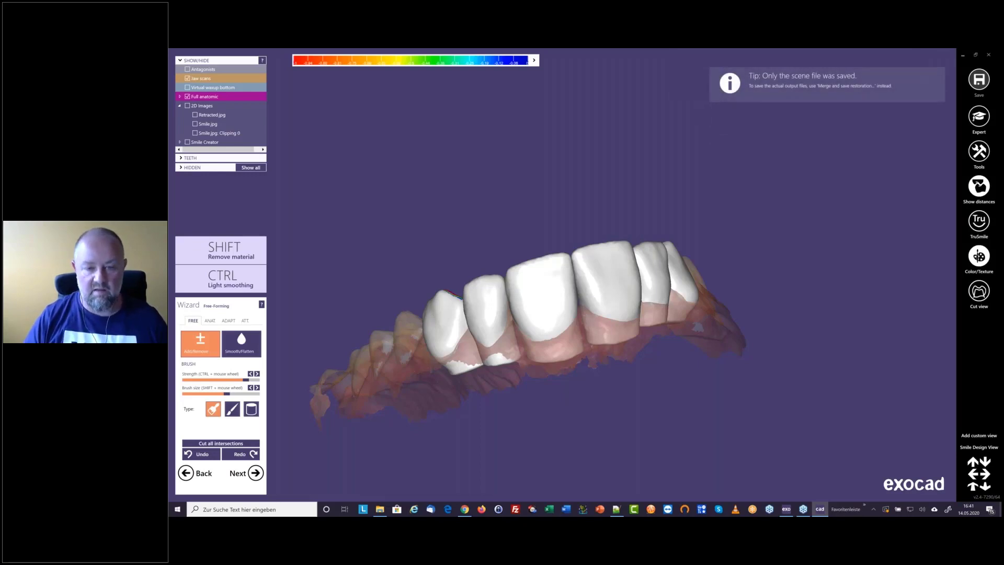
Advance the Wizard from Free-Forming to the Connectors step
{"action": "middle_click_drag", "start_coordinate": [599, 355], "coordinate": [583, 321]}
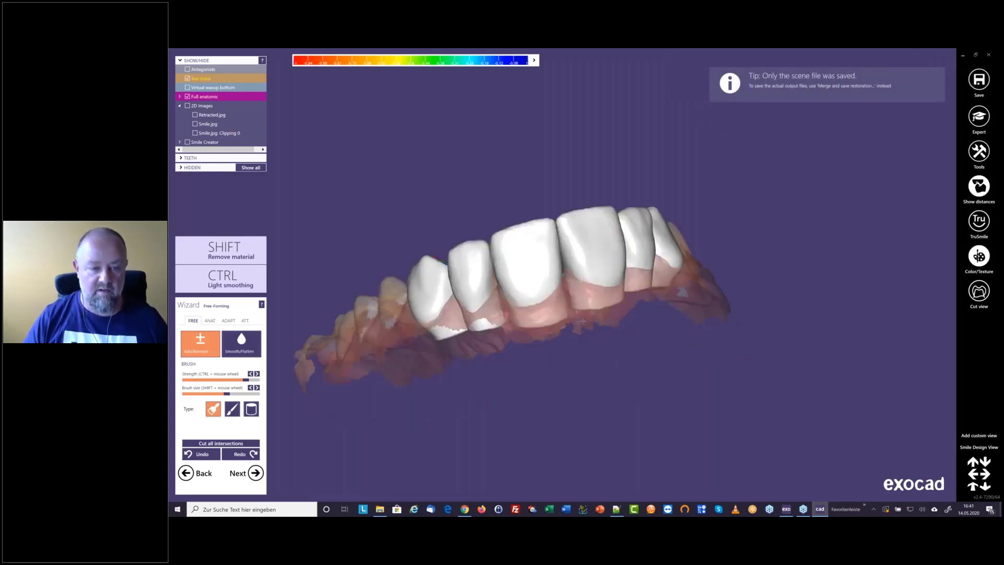
{"action": "mouse_move", "coordinate": [583, 321]}
{"action": "right_mouse_down"}
{"action": "mouse_move", "coordinate": [523, 321]}
{"action": "mouse_move", "coordinate": [582, 319]}
{"action": "right_mouse_up"}
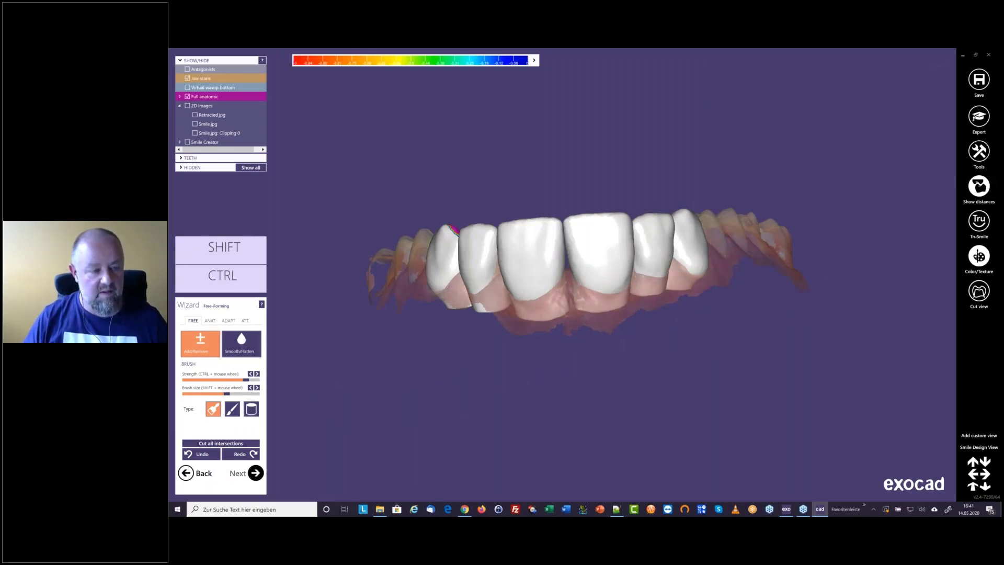
{"action": "left_click", "coordinate": [256, 473]}
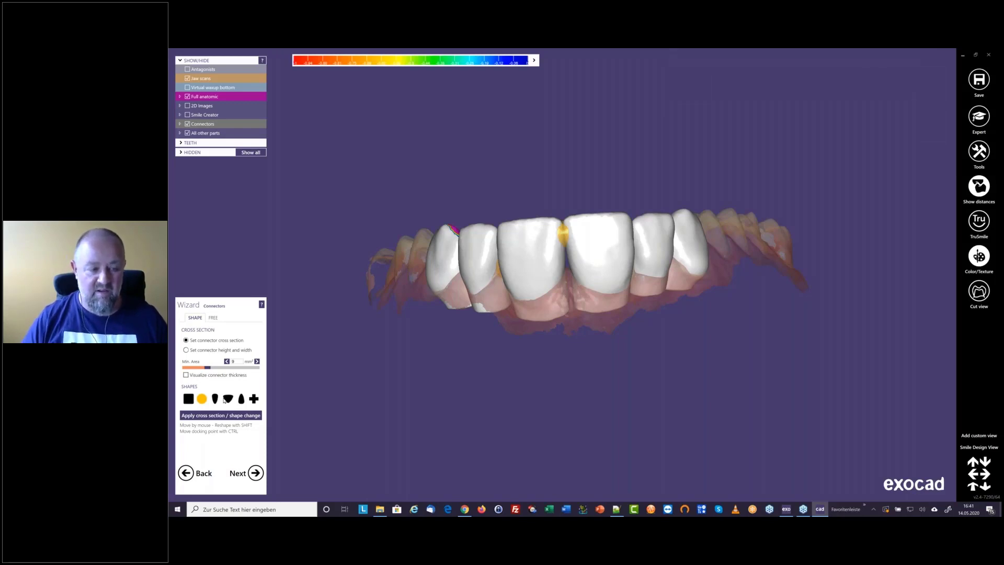
Set the connectors to join the tooth shapes directly, apply the shape change and advance to generate the virtual waxup
{"action": "left_click", "coordinate": [255, 399]}
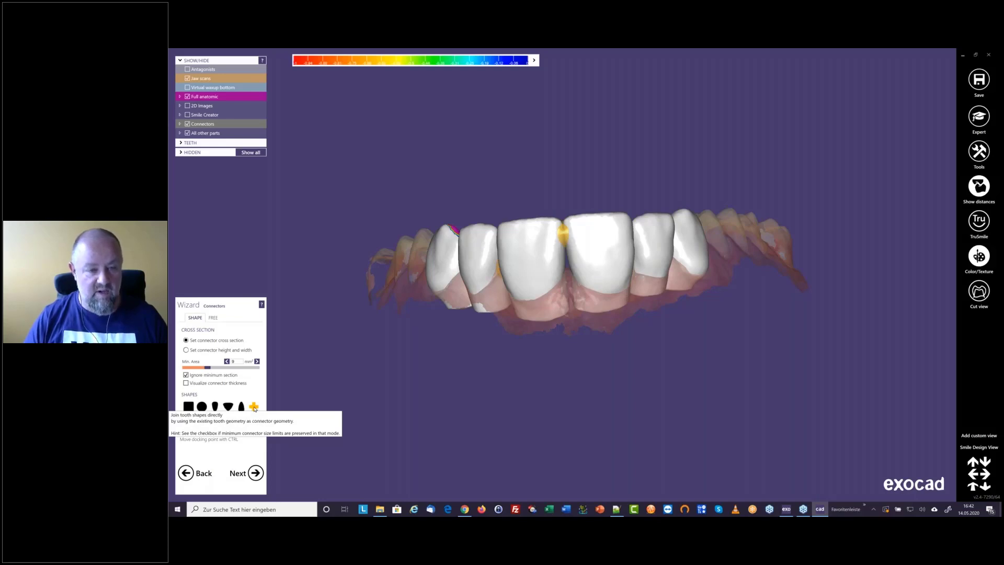
{"action": "left_click", "coordinate": [248, 425]}
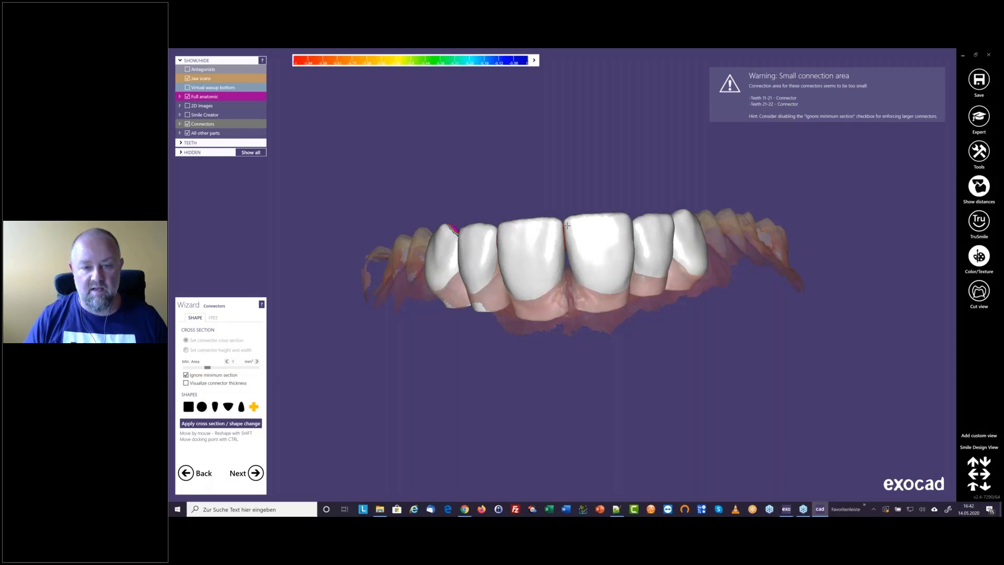
{"action": "mouse_move", "coordinate": [574, 248]}
{"action": "right_mouse_down"}
{"action": "mouse_move", "coordinate": [571, 345]}
{"action": "mouse_move", "coordinate": [566, 241]}
{"action": "right_mouse_up"}
{"action": "left_click", "coordinate": [255, 473]}
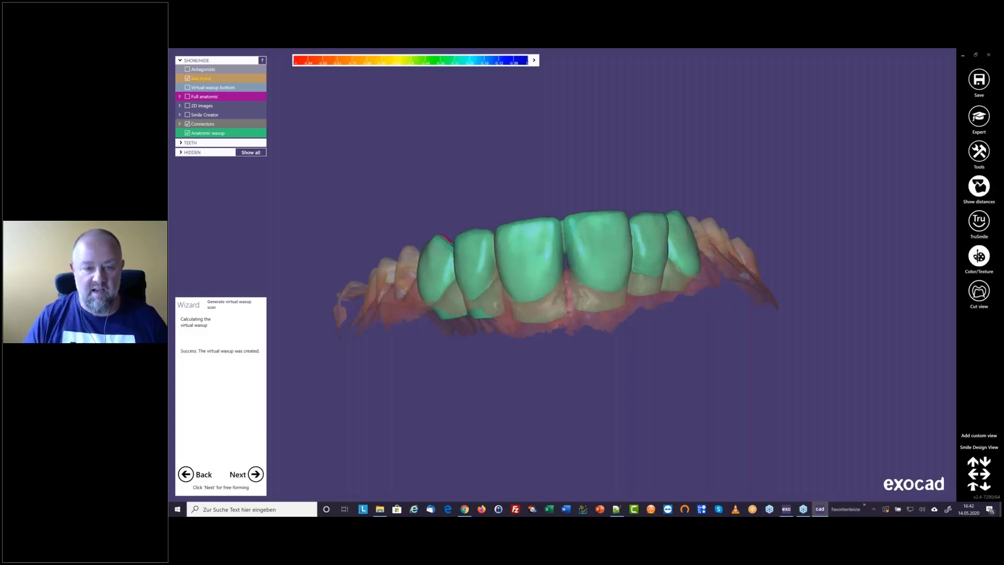
Check the file types offered for saving the anatomic waxup of teeth 13 to 23 as a mesh, and cancel the save
{"action": "right_click_drag", "start_coordinate": [525, 308], "coordinate": [526, 335]}
{"action": "right_click", "coordinate": [571, 237]}
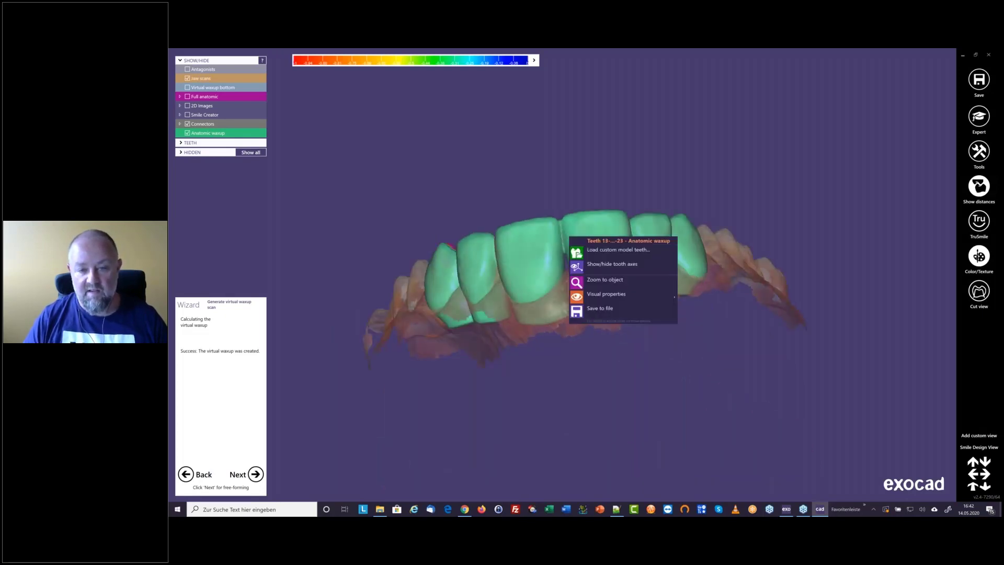
{"action": "left_click", "coordinate": [597, 307]}
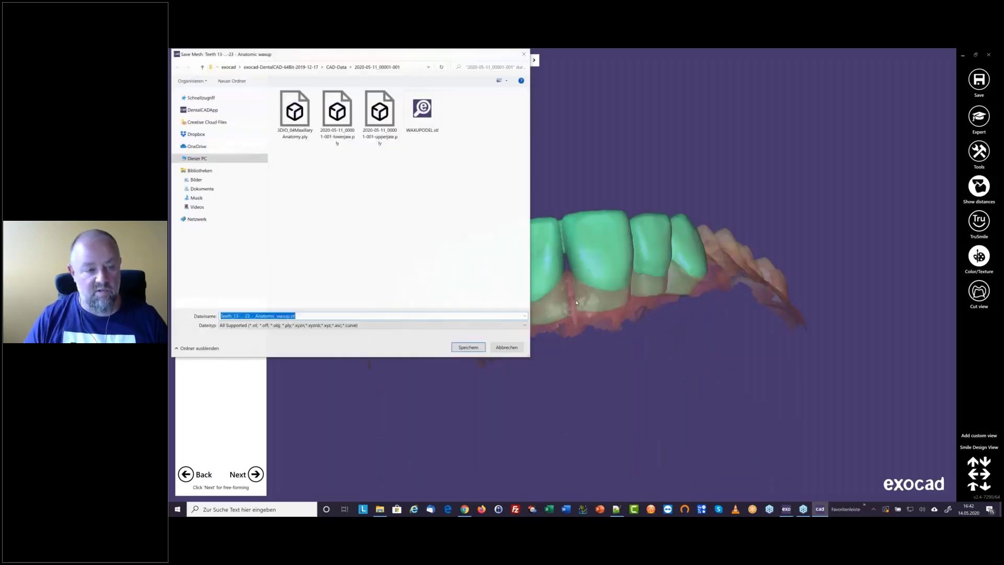
{"action": "left_click", "coordinate": [407, 326]}
{"action": "left_click", "coordinate": [668, 403]}
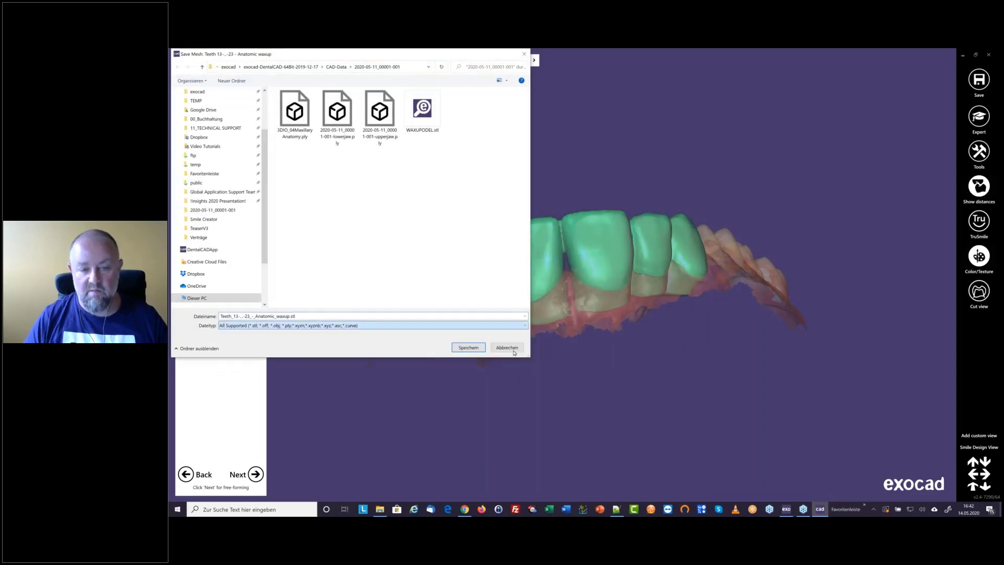
{"action": "left_click", "coordinate": [507, 348]}
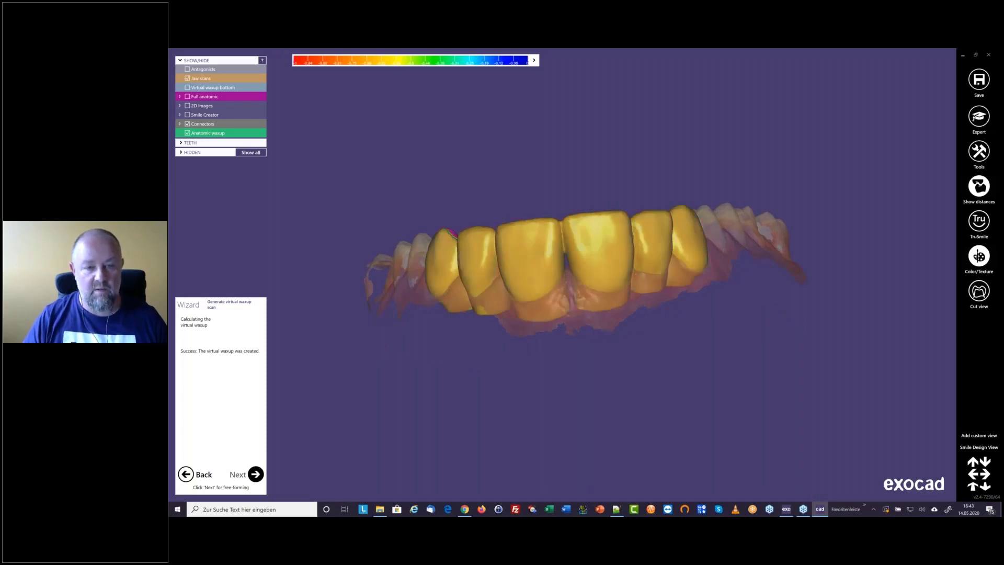
Advance to free-forming of the anatomic waxup and cut its occlusal intersections with static occlusion at 0.1 mm distance
{"action": "right_click_drag", "start_coordinate": [660, 279], "coordinate": [556, 210]}
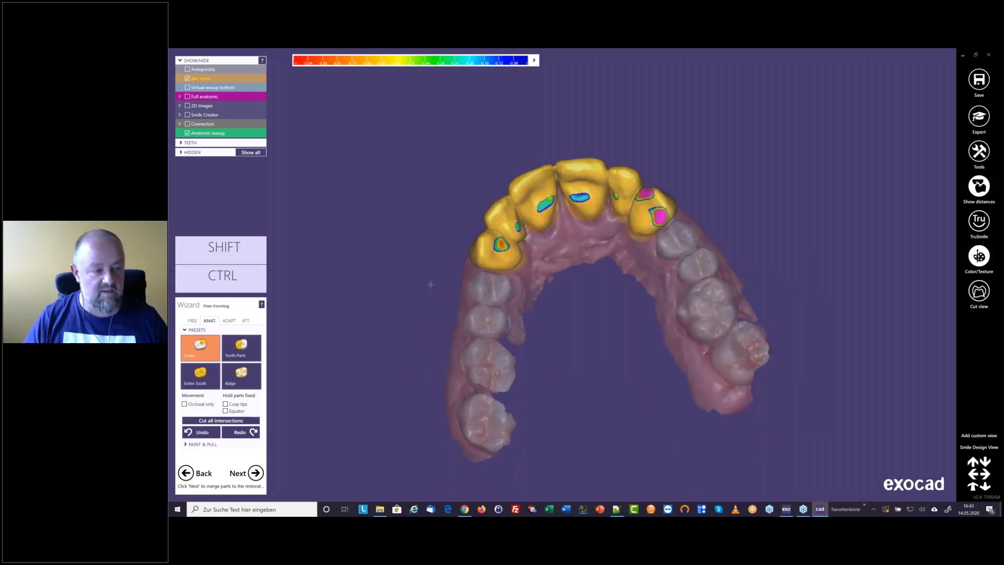
{"action": "left_click", "coordinate": [228, 320]}
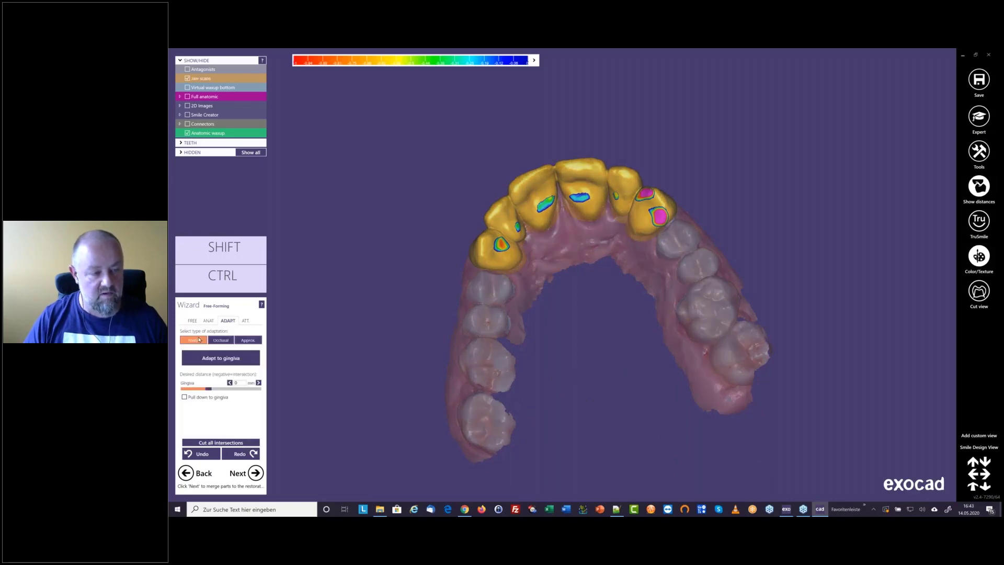
{"action": "left_click", "coordinate": [222, 341]}
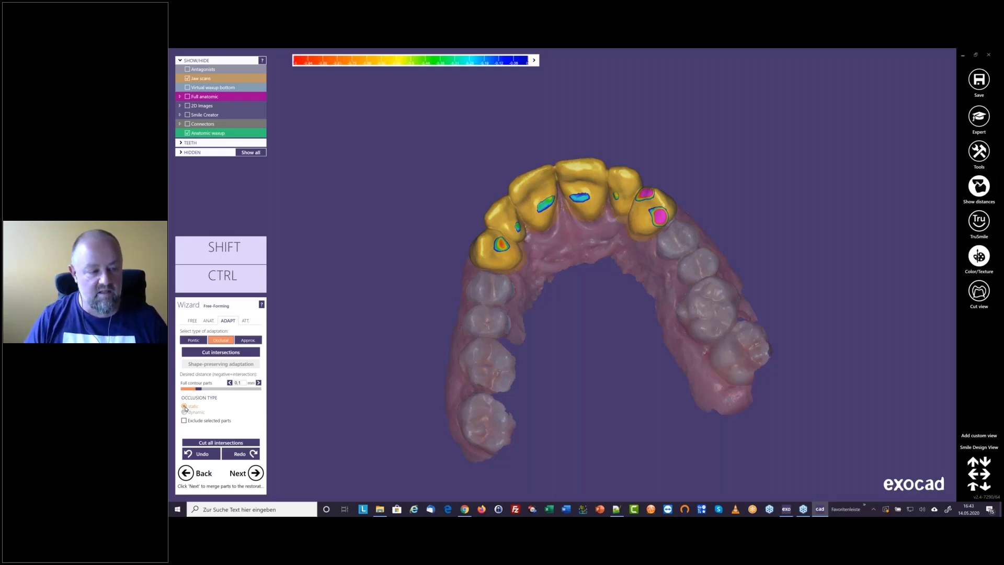
{"action": "left_click", "coordinate": [220, 352]}
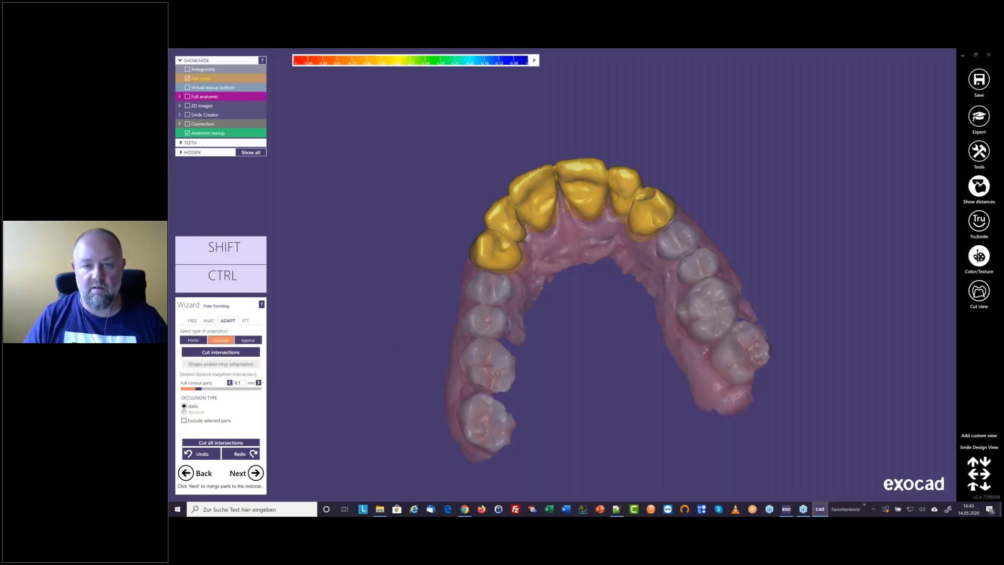
Smooth the palatal surfaces of lateral incisor 22 and canine 23 on the anatomic waxup with the Smooth/Flatten brush
{"action": "scroll", "coordinate": [552, 233], "scroll_direction": "up", "scroll_amount": 6}
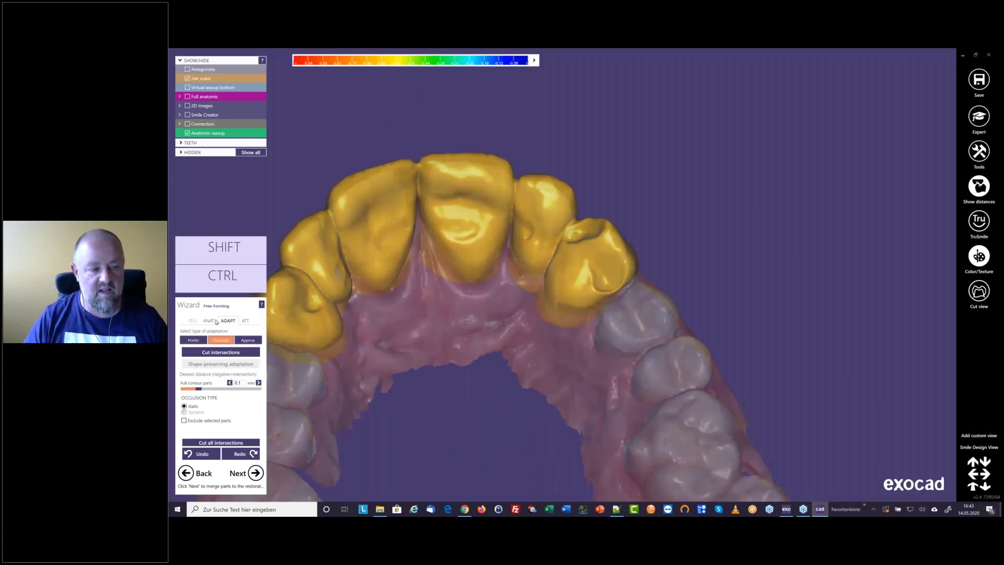
{"action": "left_click", "coordinate": [193, 321]}
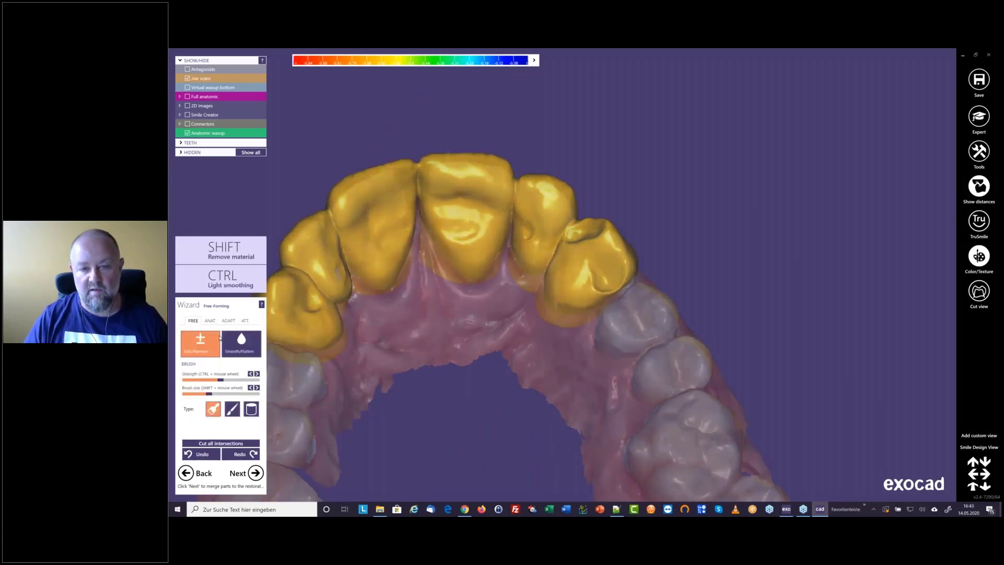
{"action": "left_click", "coordinate": [241, 344]}
{"action": "scroll", "coordinate": [527, 220], "scroll_direction": "up", "scroll_amount": 3}
{"action": "mouse_move", "coordinate": [632, 226]}
{"action": "left_mouse_down"}
{"action": "mouse_move", "coordinate": [601, 231]}
{"action": "mouse_move", "coordinate": [622, 230]}
{"action": "left_mouse_up"}
{"action": "mouse_move", "coordinate": [623, 274]}
{"action": "left_mouse_down"}
{"action": "mouse_move", "coordinate": [622, 298]}
{"action": "mouse_move", "coordinate": [664, 293]}
{"action": "left_mouse_up"}
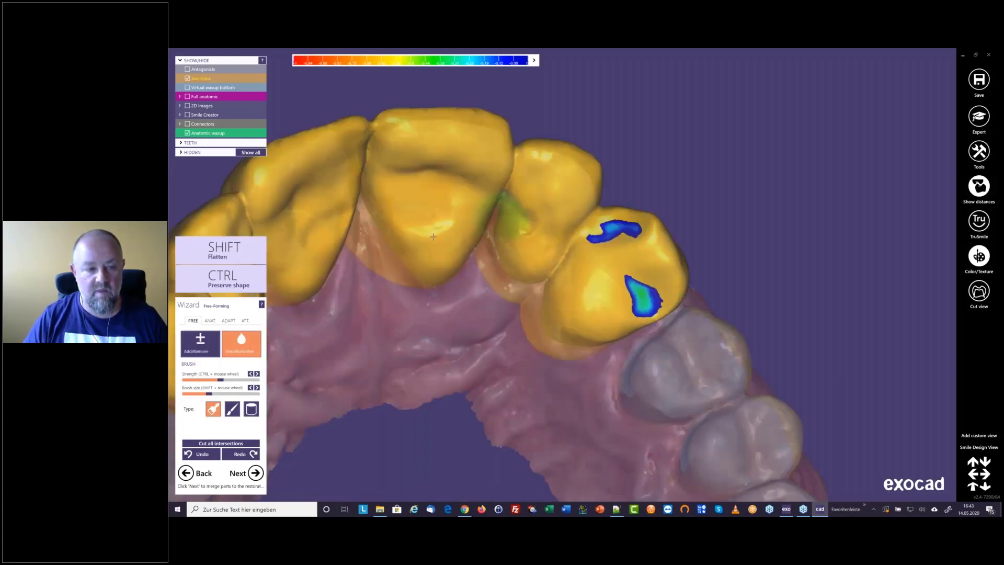
Inspect the palatal surface of lateral incisor 12 and cut the waxup's occlusal intersections again at 0.1 mm
{"action": "scroll", "coordinate": [433, 237], "scroll_direction": "down", "scroll_amount": 3}
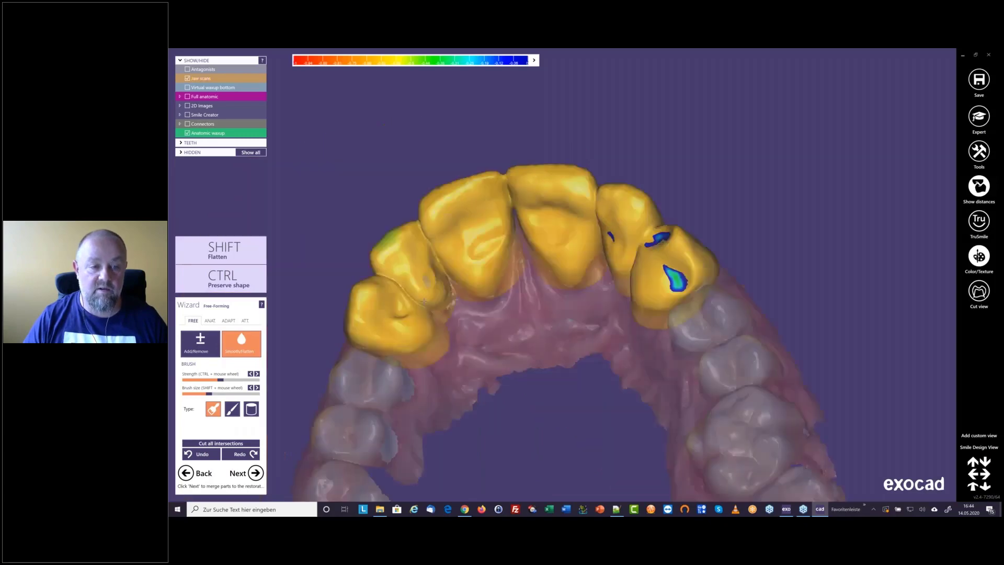
{"action": "scroll", "coordinate": [440, 285], "scroll_direction": "up", "scroll_amount": 2}
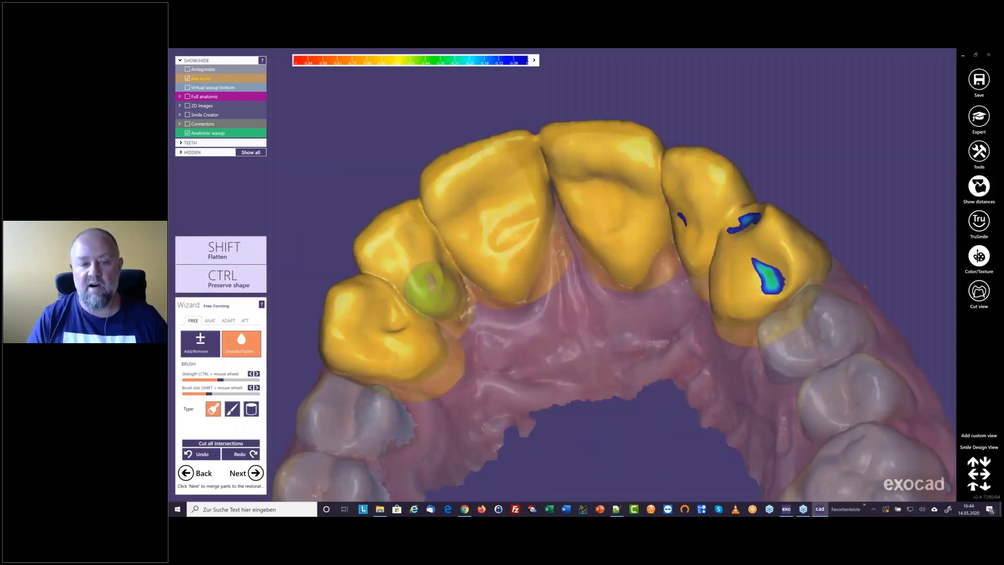
{"action": "right_click_drag", "start_coordinate": [443, 292], "coordinate": [442, 292]}
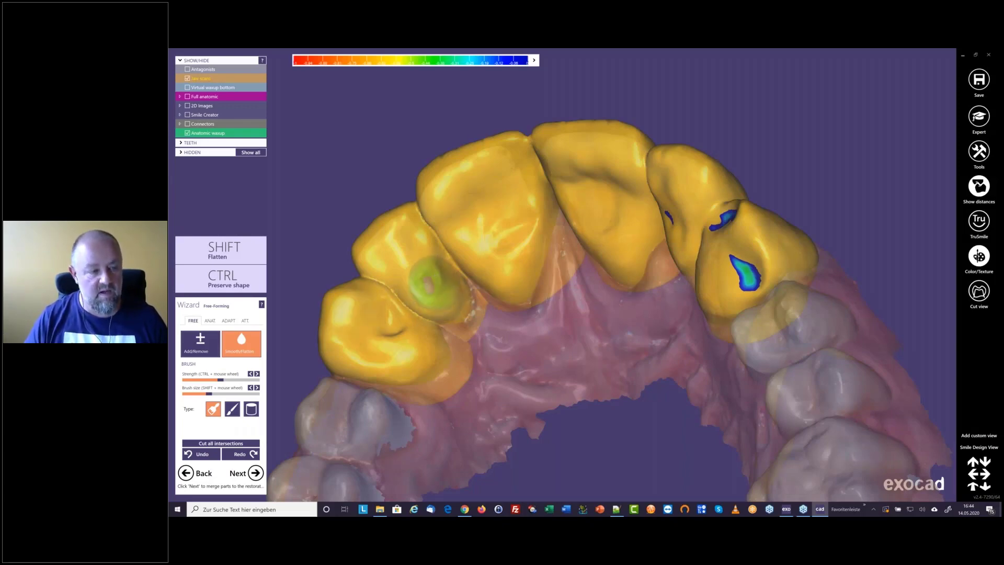
{"action": "right_click_drag", "start_coordinate": [548, 300], "coordinate": [578, 300]}
{"action": "left_click", "coordinate": [229, 321]}
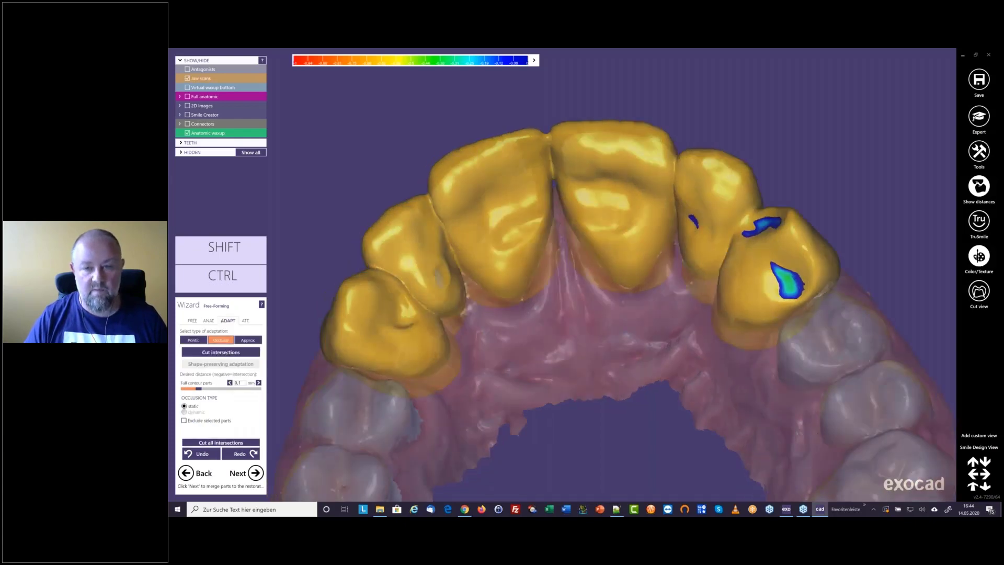
{"action": "left_click", "coordinate": [221, 352]}
{"action": "scroll", "coordinate": [529, 235], "scroll_direction": "down", "scroll_amount": 4}
{"action": "right_click_drag", "start_coordinate": [530, 214], "coordinate": [472, 296]}
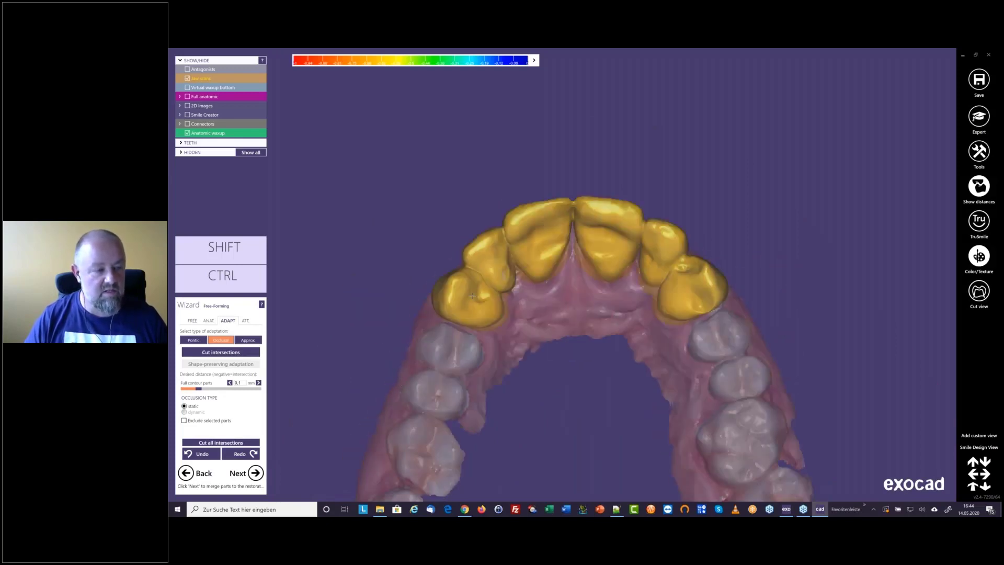
Try adapting the anatomic waxup to the gingiva at 0 mm distance and check its palatal surfaces closely
{"action": "left_click", "coordinate": [195, 341]}
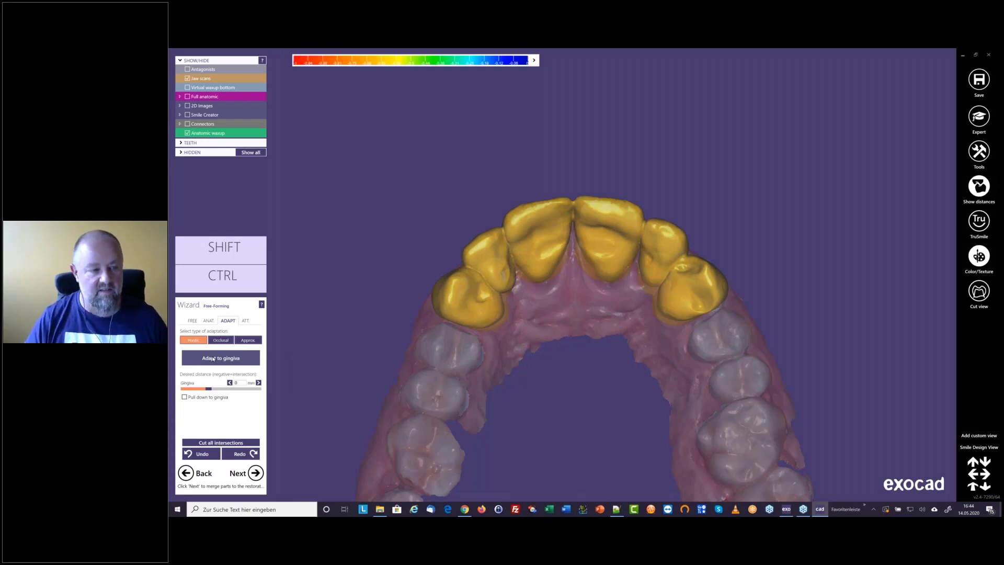
{"action": "left_click", "coordinate": [212, 359]}
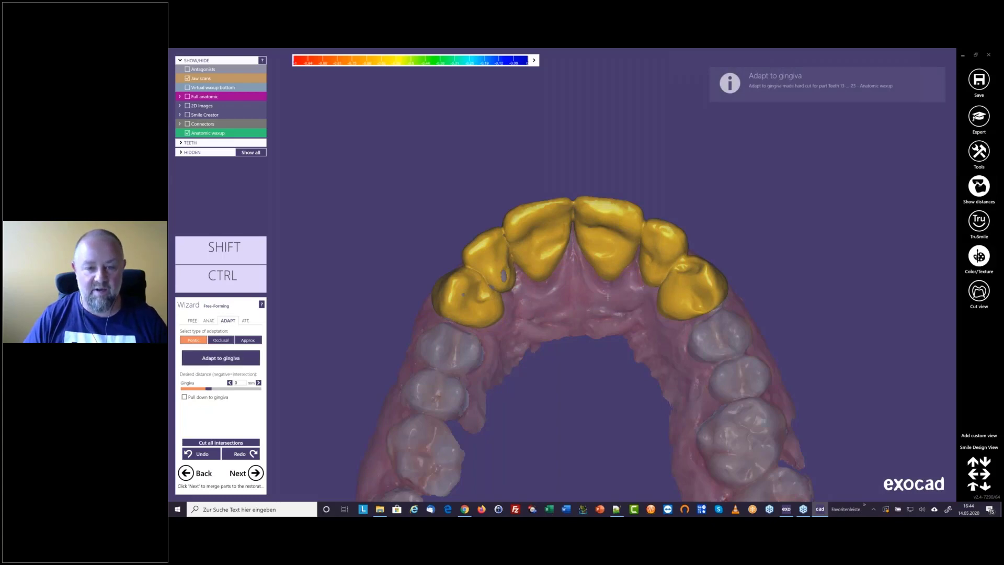
{"action": "right_click_drag", "start_coordinate": [608, 297], "coordinate": [547, 299]}
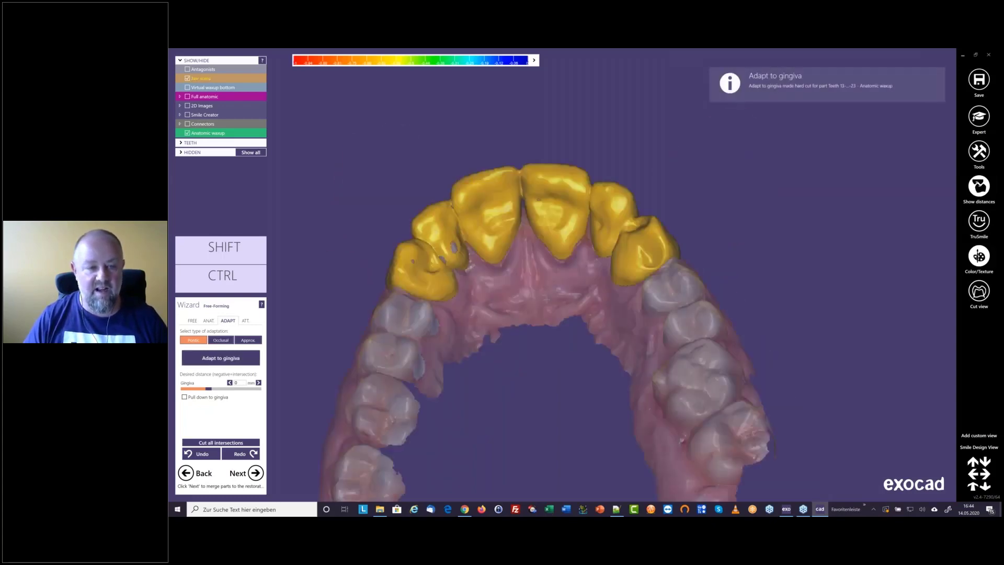
{"action": "scroll", "coordinate": [547, 299], "scroll_direction": "up", "scroll_amount": 3}
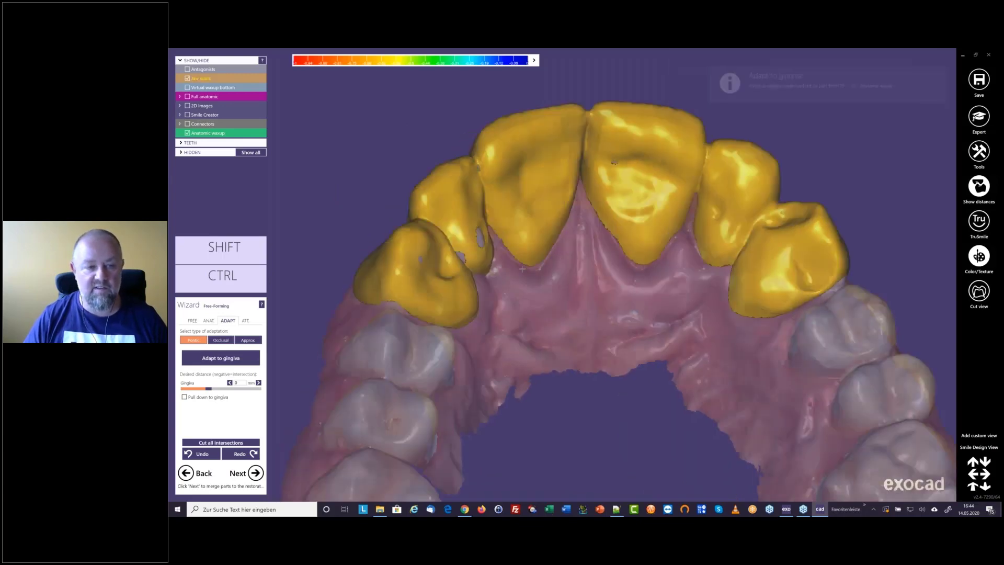
{"action": "right_click_drag", "start_coordinate": [522, 269], "coordinate": [522, 270]}
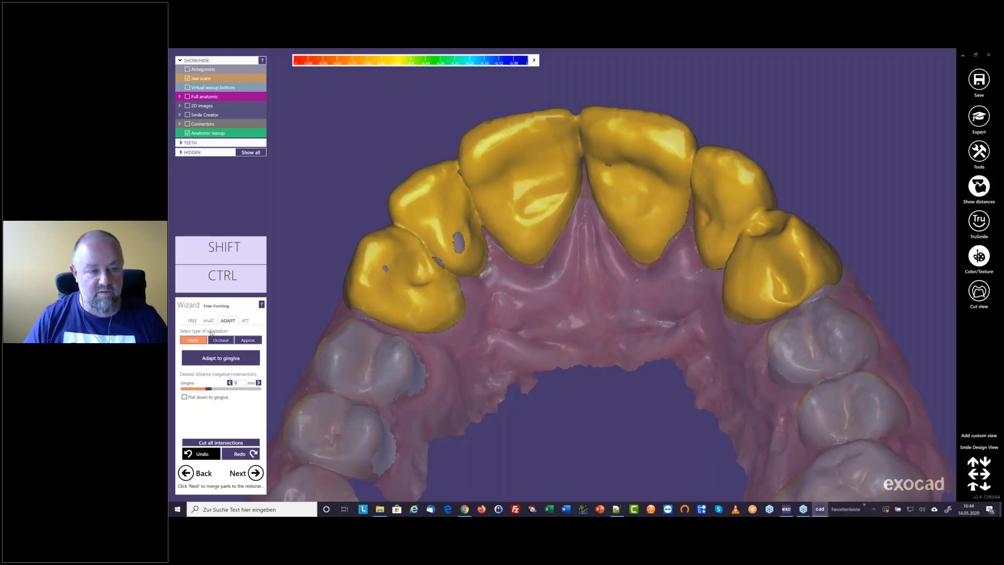
Smooth the palatal surfaces with a larger brush, undo the strokes and restore only the smoothing on canine 13
{"action": "left_click", "coordinate": [193, 320]}
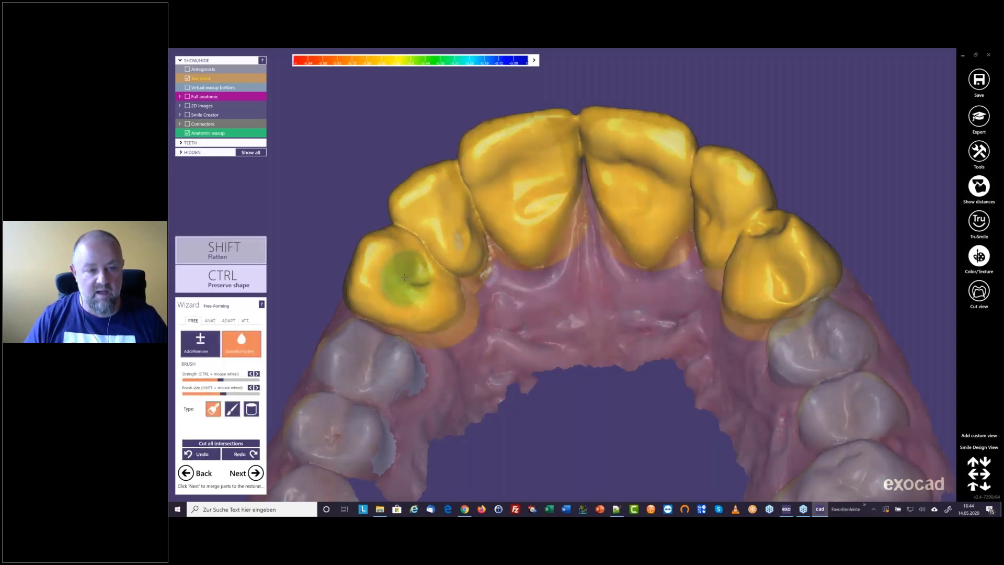
{"action": "scroll", "coordinate": [405, 278], "scroll_direction": "up", "scroll_amount": 3, "text": "shift"}
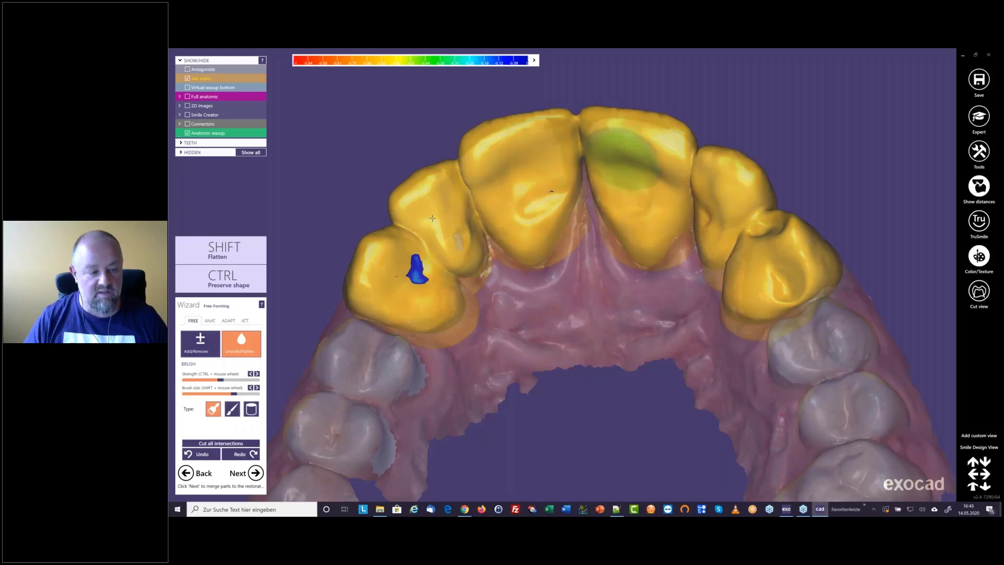
{"action": "left_click", "coordinate": [205, 455]}
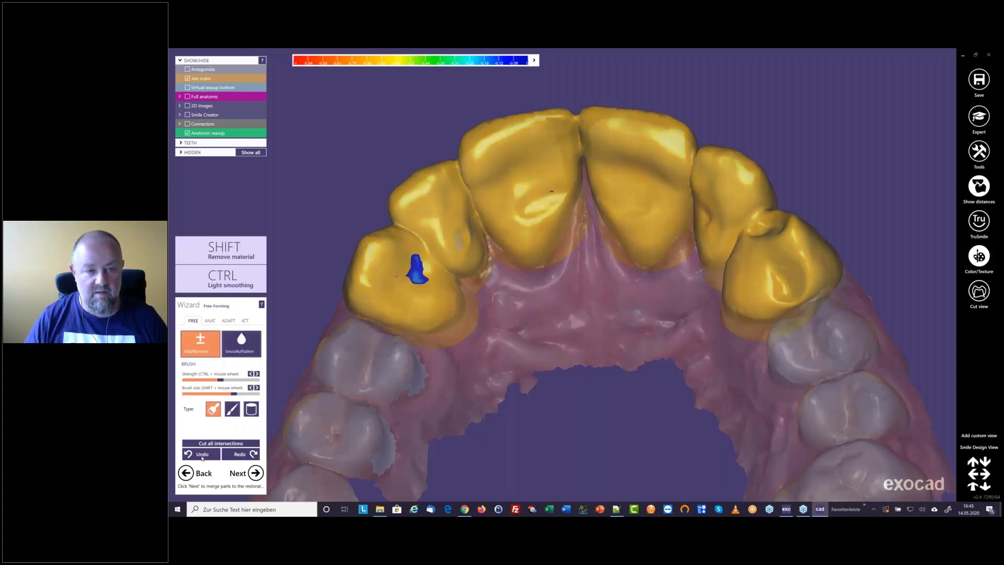
{"action": "left_click", "coordinate": [205, 454]}
{"action": "left_click", "coordinate": [206, 455]}
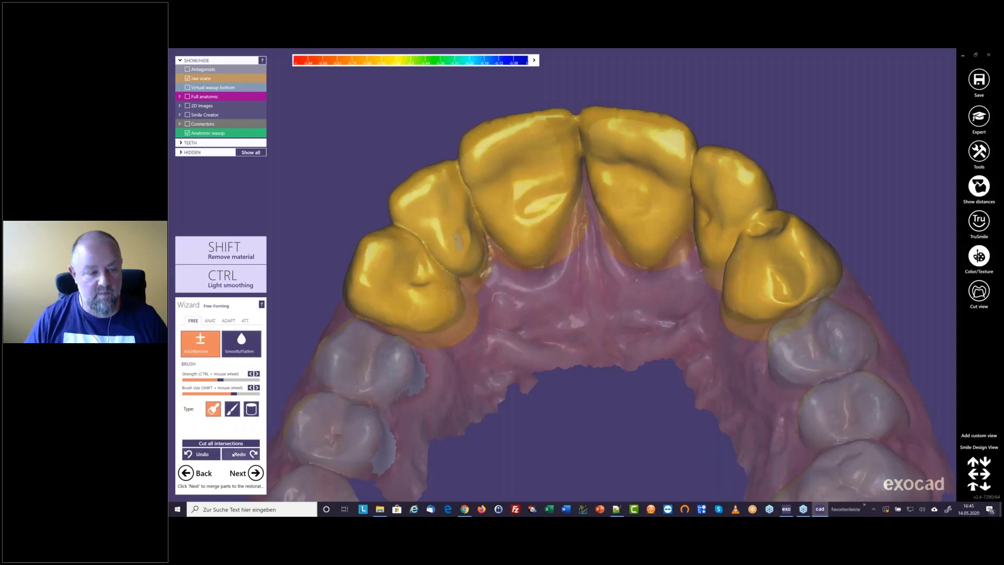
{"action": "left_click", "coordinate": [239, 454]}
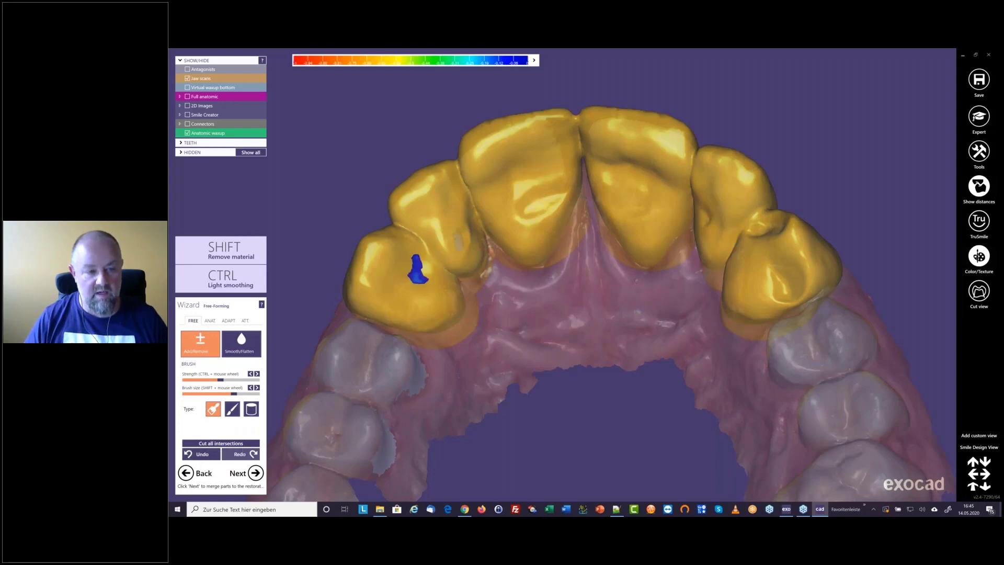
Add material to the palatal surfaces of canine 13, lateral incisor 12 and central incisors 11 and 21
{"action": "left_click_drag", "start_coordinate": [411, 261], "coordinate": [391, 287]}
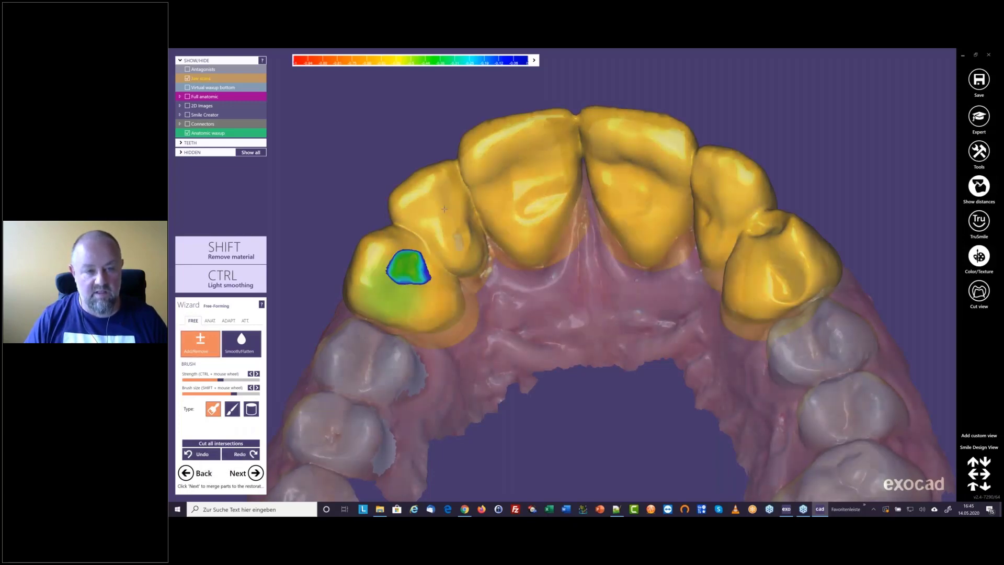
{"action": "mouse_move", "coordinate": [520, 182]}
{"action": "left_mouse_down"}
{"action": "mouse_move", "coordinate": [549, 154]}
{"action": "mouse_move", "coordinate": [521, 174]}
{"action": "left_mouse_up"}
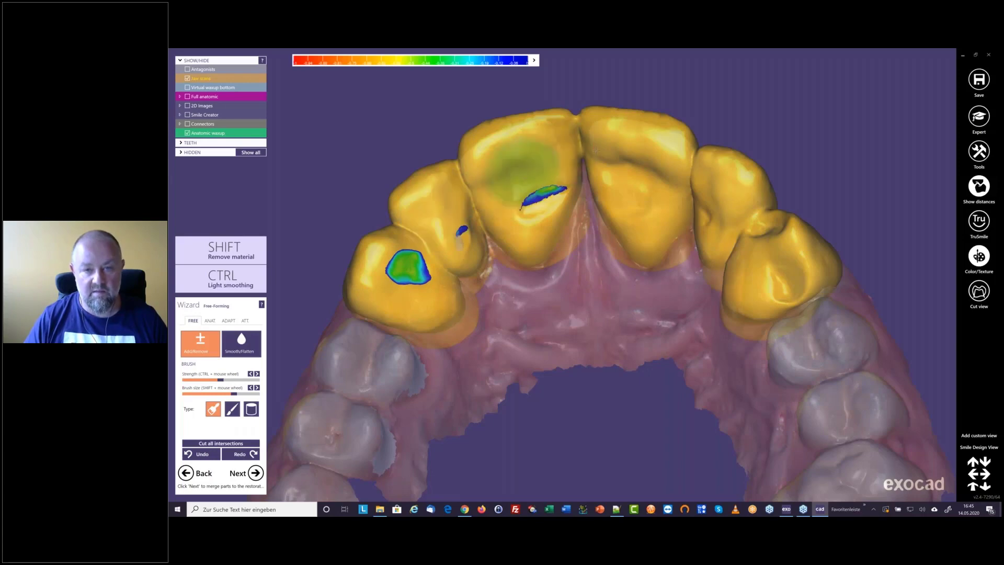
{"action": "left_click", "coordinate": [544, 163]}
{"action": "left_click", "coordinate": [475, 195]}
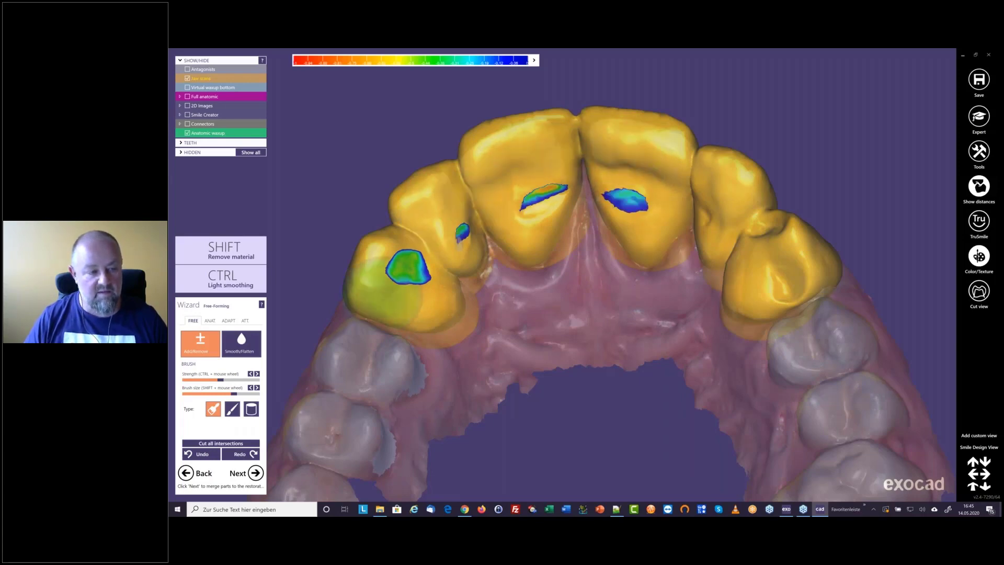
Try the gingiva adaptation again at 0 mm on the thickened waxup, check it from the facial side and undo it
{"action": "left_click", "coordinate": [210, 321]}
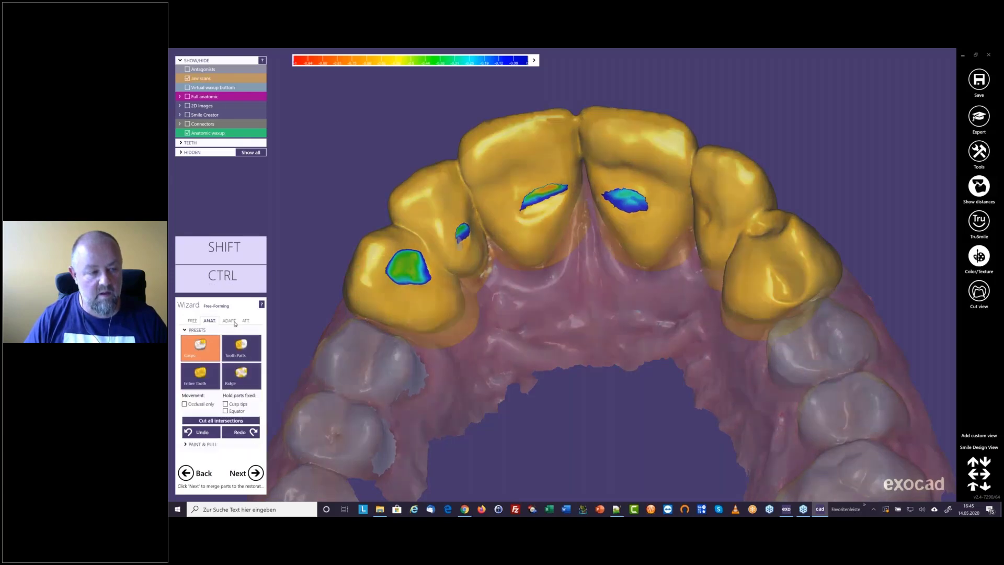
{"action": "left_click", "coordinate": [229, 320]}
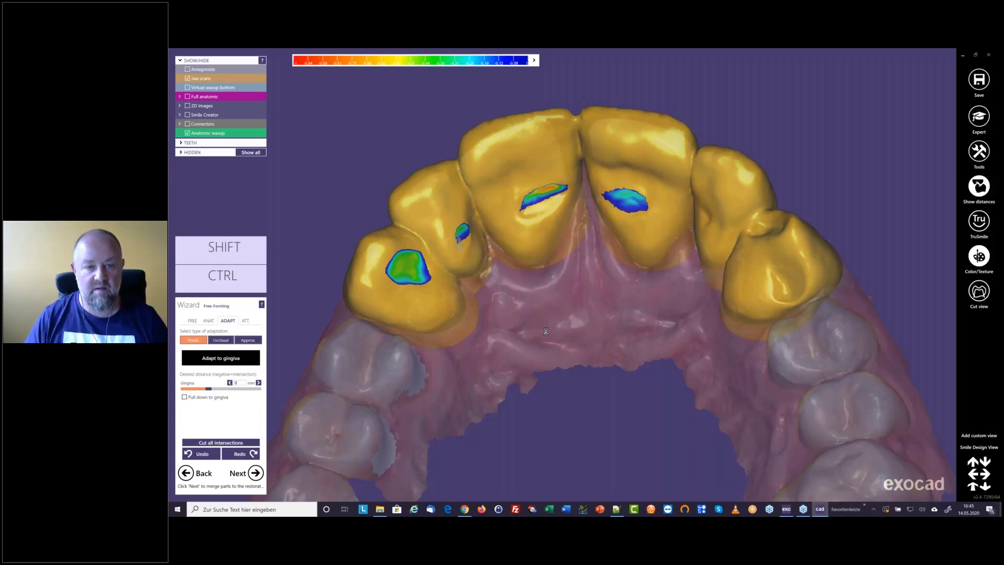
{"action": "right_click_drag", "start_coordinate": [546, 331], "coordinate": [625, 300]}
{"action": "key", "text": "ctrl+z"}
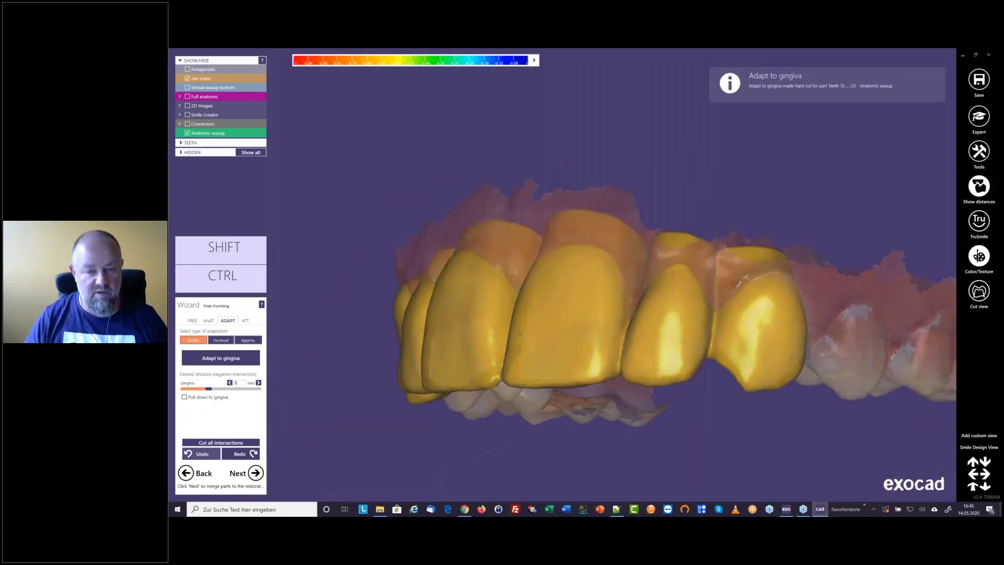
Add material at the contact between central incisor 21 and lateral incisor 22, and adapt the anatomic waxup to the gingiva at 0 mm
{"action": "right_click_drag", "start_coordinate": [514, 320], "coordinate": [529, 338]}
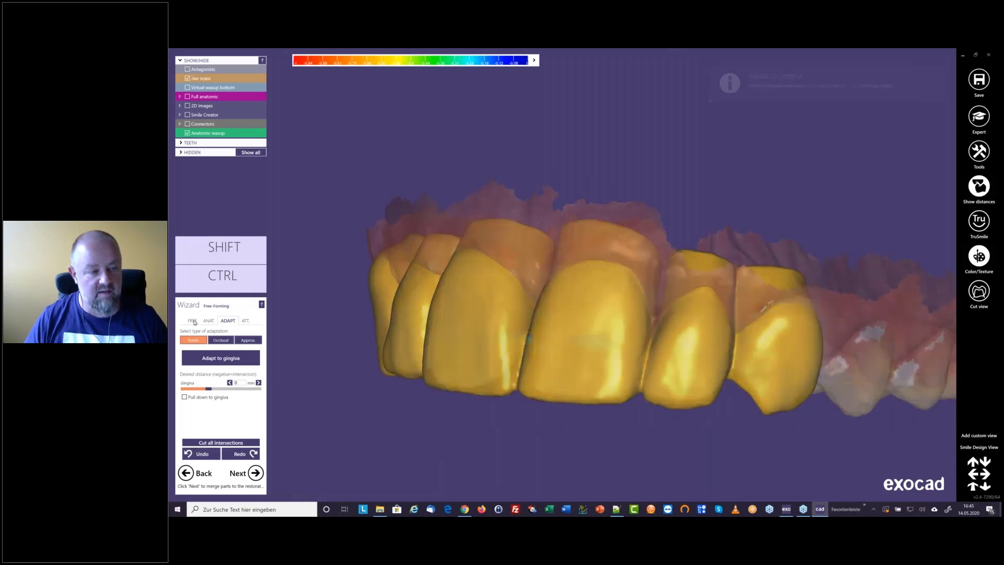
{"action": "left_click", "coordinate": [192, 320]}
{"action": "mouse_move", "coordinate": [636, 356]}
{"action": "left_mouse_down"}
{"action": "mouse_move", "coordinate": [638, 343]}
{"action": "mouse_move", "coordinate": [644, 353]}
{"action": "left_mouse_up"}
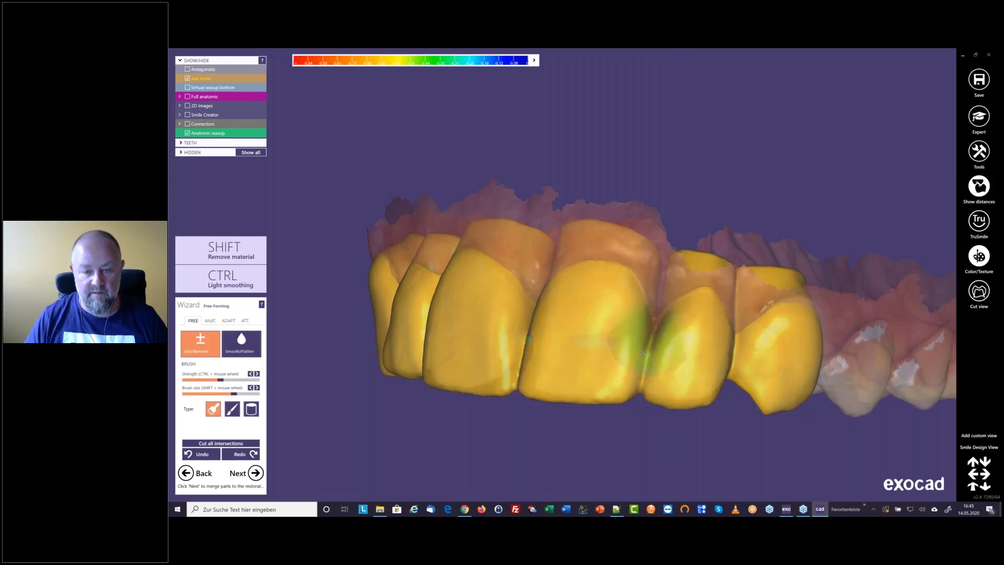
{"action": "mouse_move", "coordinate": [643, 353]}
{"action": "right_mouse_down"}
{"action": "mouse_move", "coordinate": [661, 341]}
{"action": "mouse_move", "coordinate": [686, 258]}
{"action": "right_mouse_up"}
{"action": "left_click", "coordinate": [225, 320]}
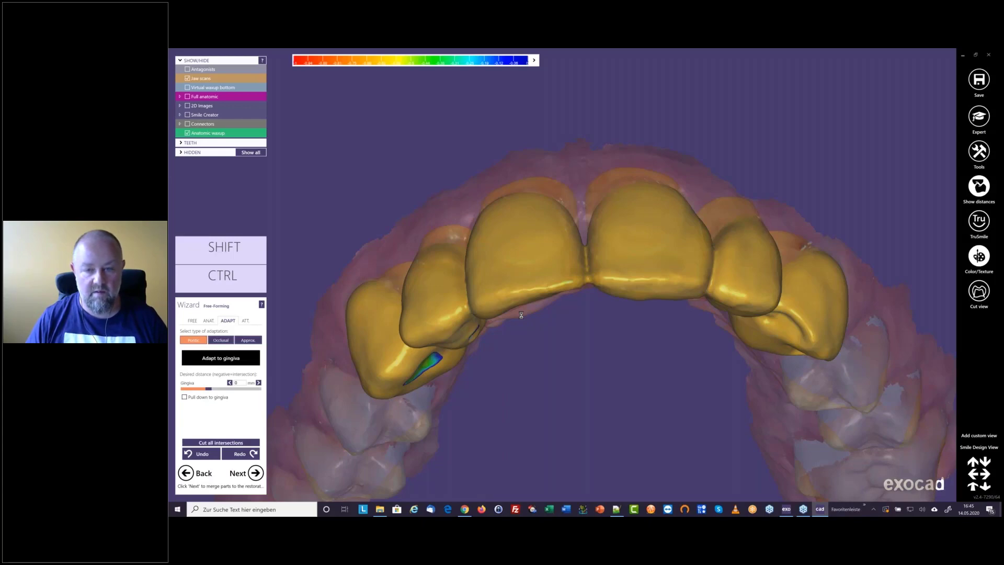
Hide the jaw scans and inspect the adapted waxup from its basal and palatal sides
{"action": "right_click_drag", "start_coordinate": [612, 167], "coordinate": [584, 327]}
{"action": "key", "text": "ctrl+j"}
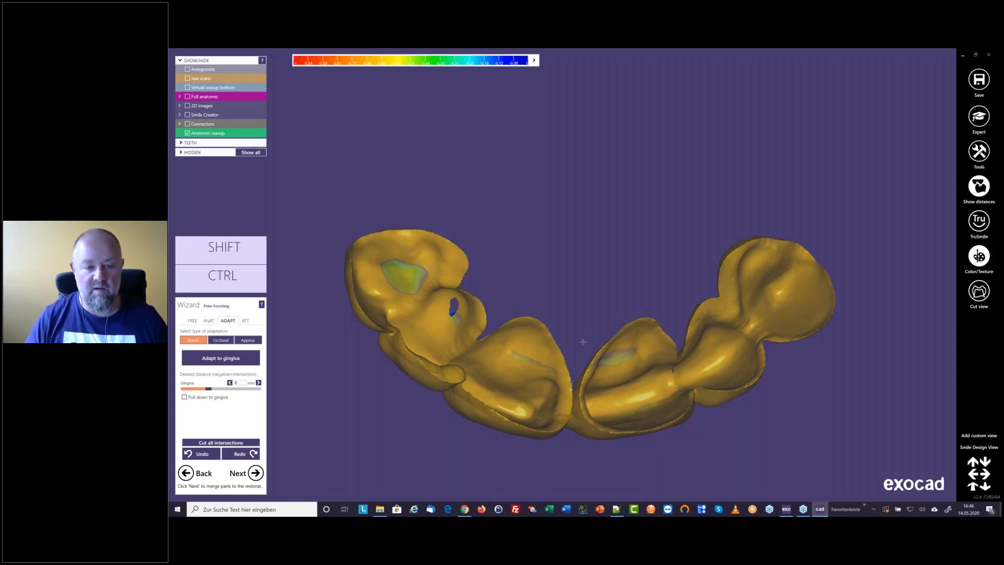
{"action": "right_click_drag", "start_coordinate": [584, 341], "coordinate": [582, 348]}
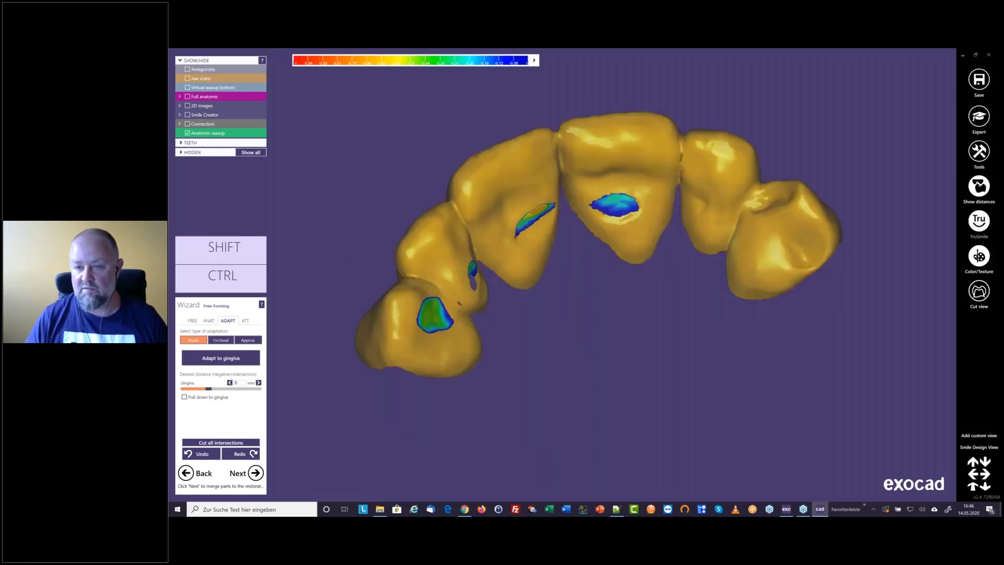
Display the waxup from the facial side in TruSmile, try the Smile Design (full tooth) mode and return to Smile Design
{"action": "right_click_drag", "start_coordinate": [649, 331], "coordinate": [952, 216]}
{"action": "right_click", "coordinate": [974, 224]}
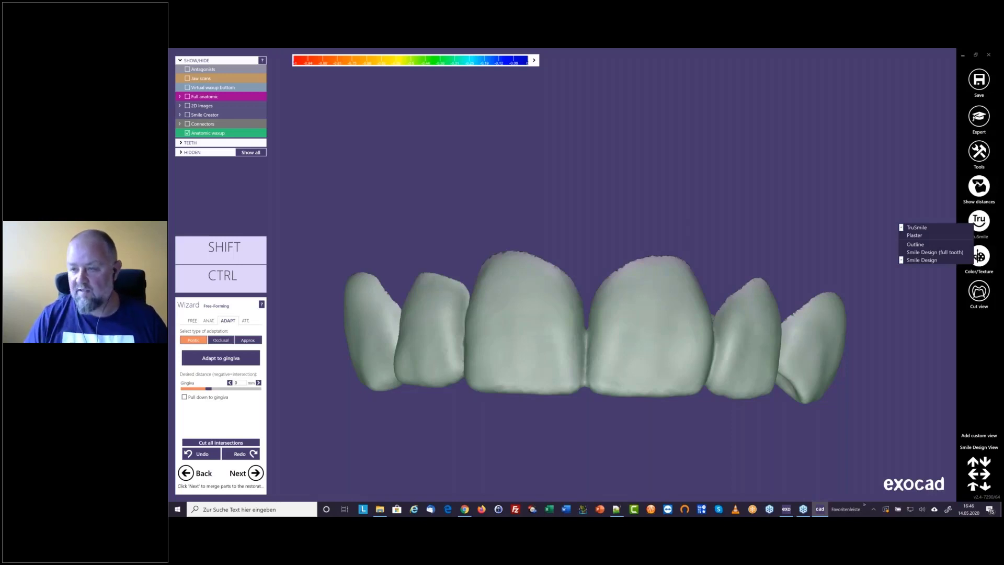
{"action": "left_click", "coordinate": [903, 253]}
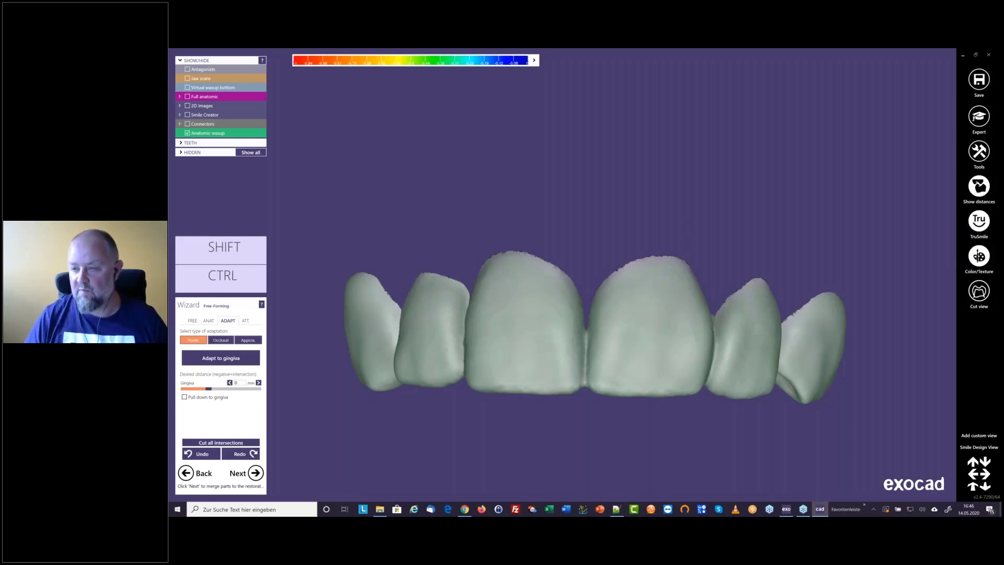
{"action": "right_click", "coordinate": [976, 222]}
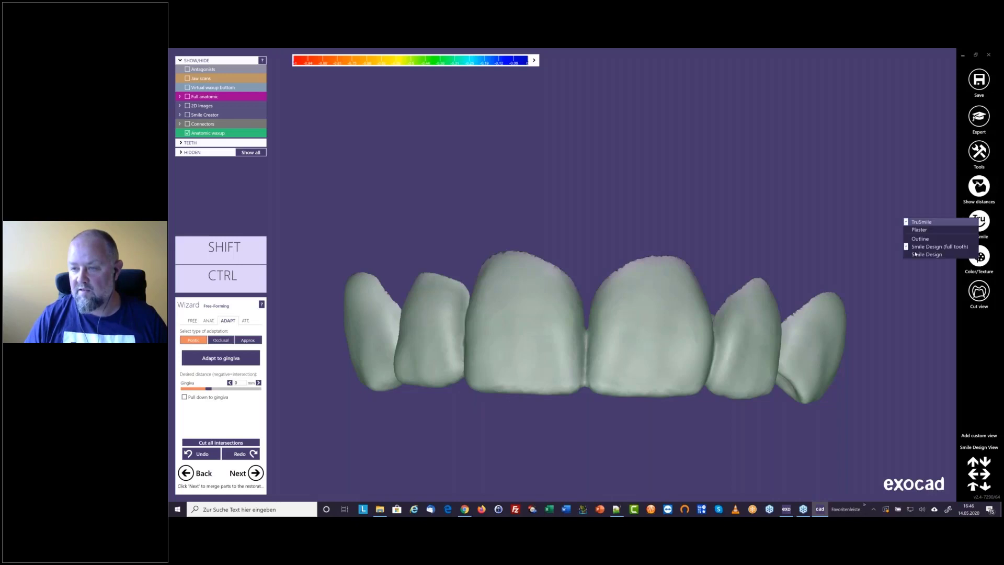
{"action": "left_click", "coordinate": [916, 254]}
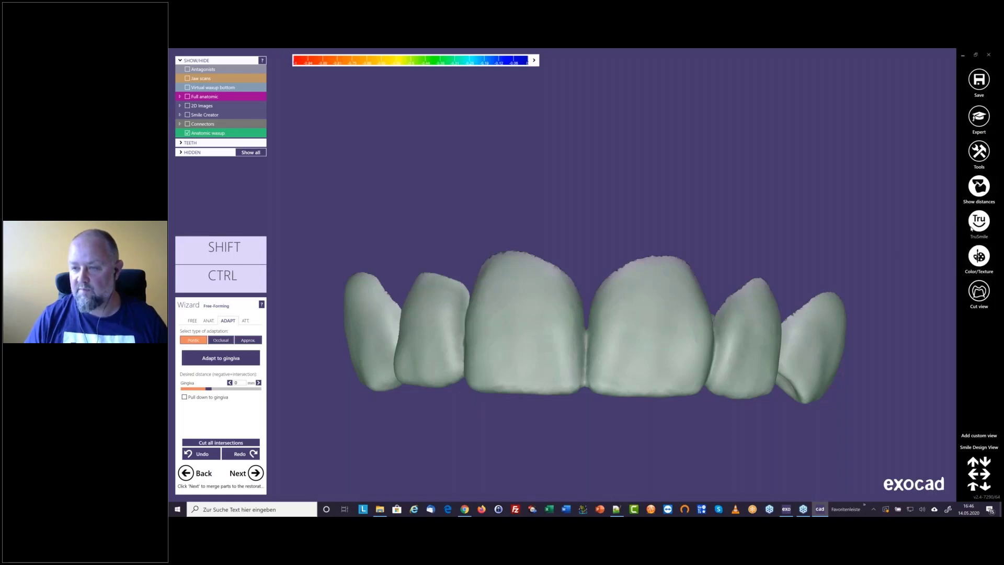
{"action": "left_click", "coordinate": [972, 229]}
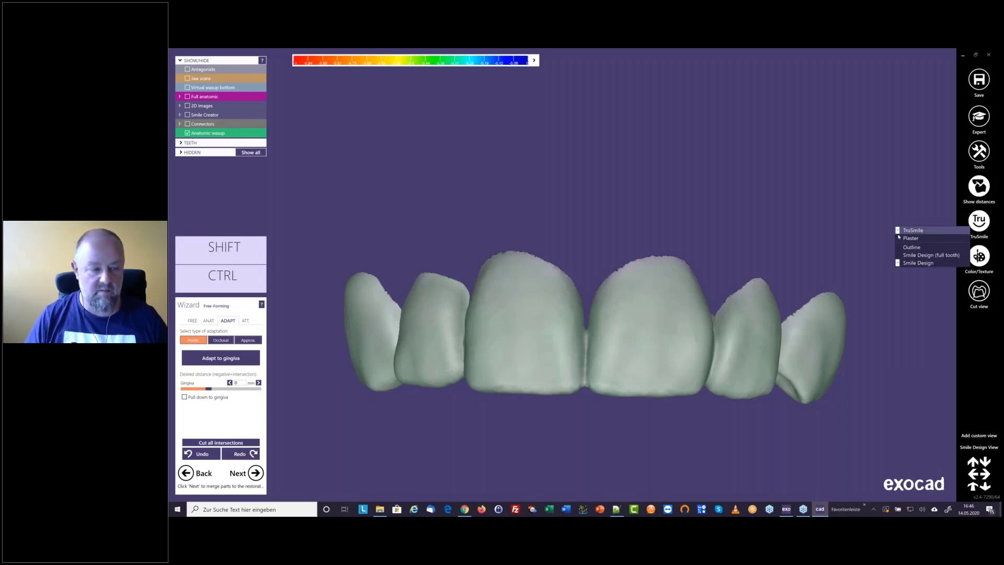
{"action": "left_click", "coordinate": [488, 413]}
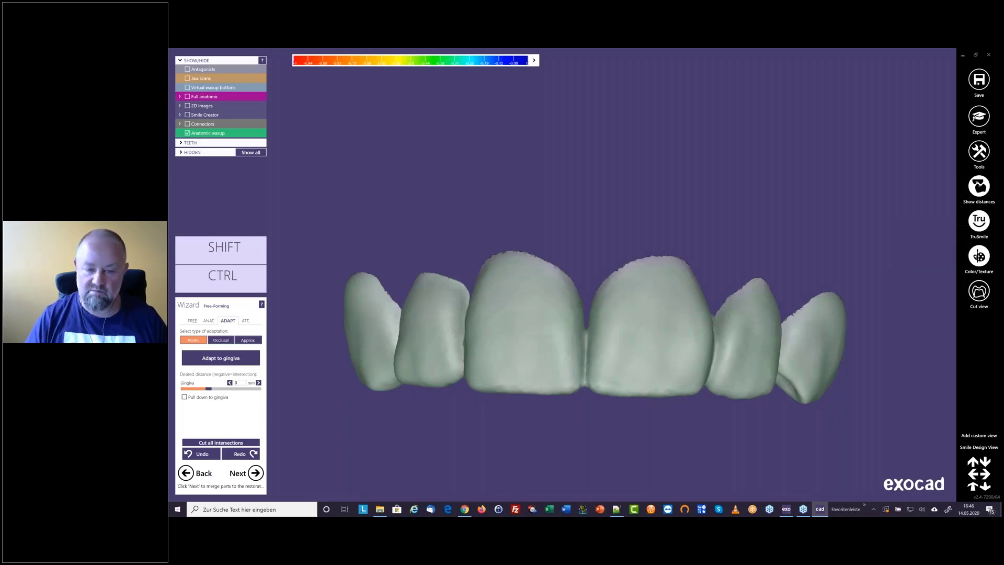
{"action": "right_click", "coordinate": [489, 414]}
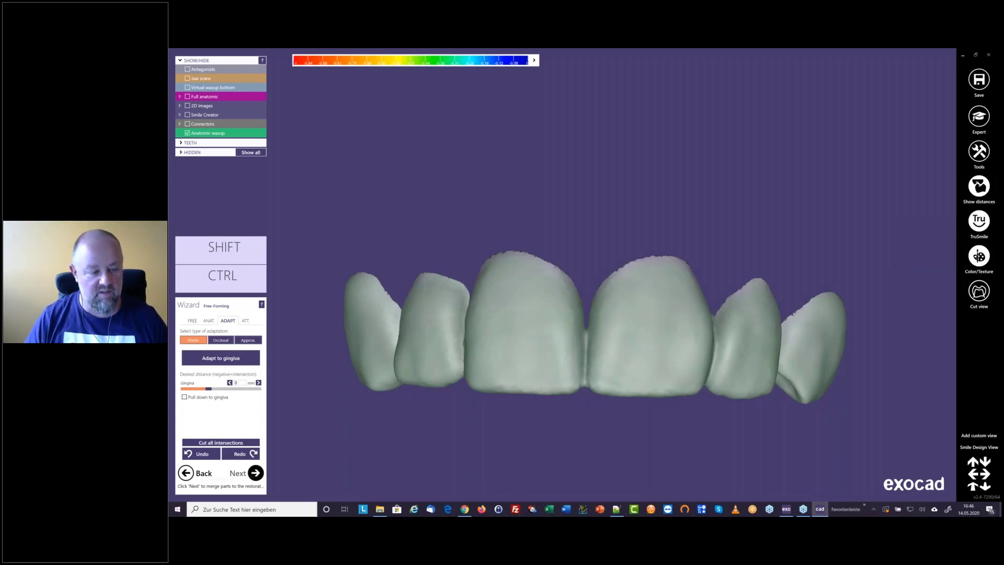
Merge the waxup parts into the restoration and continue to the model design without saving the scene
{"action": "left_click", "coordinate": [255, 473]}
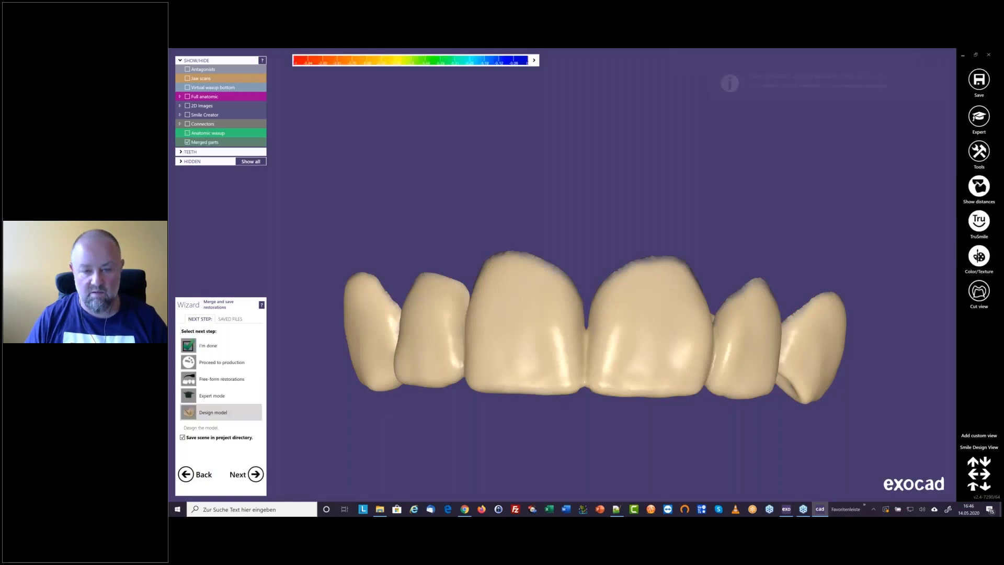
{"action": "middle_click_drag", "start_coordinate": [580, 412], "coordinate": [581, 334]}
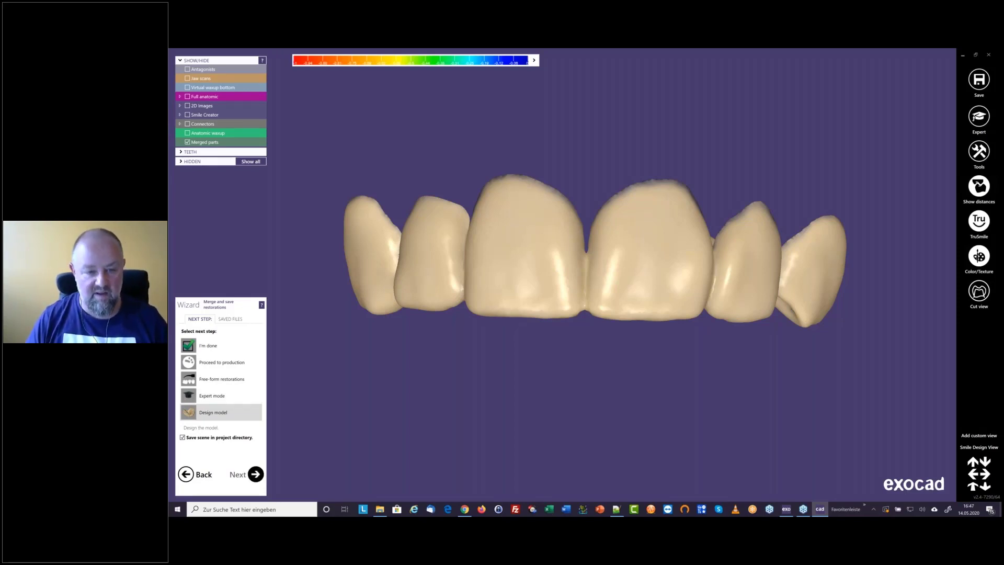
{"action": "left_click", "coordinate": [256, 474]}
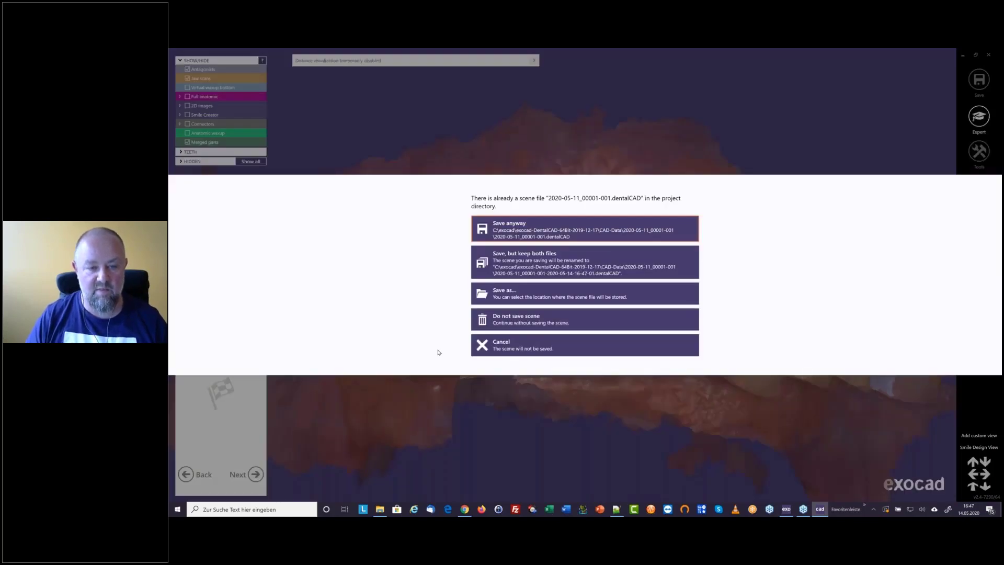
{"action": "left_click", "coordinate": [501, 321]}
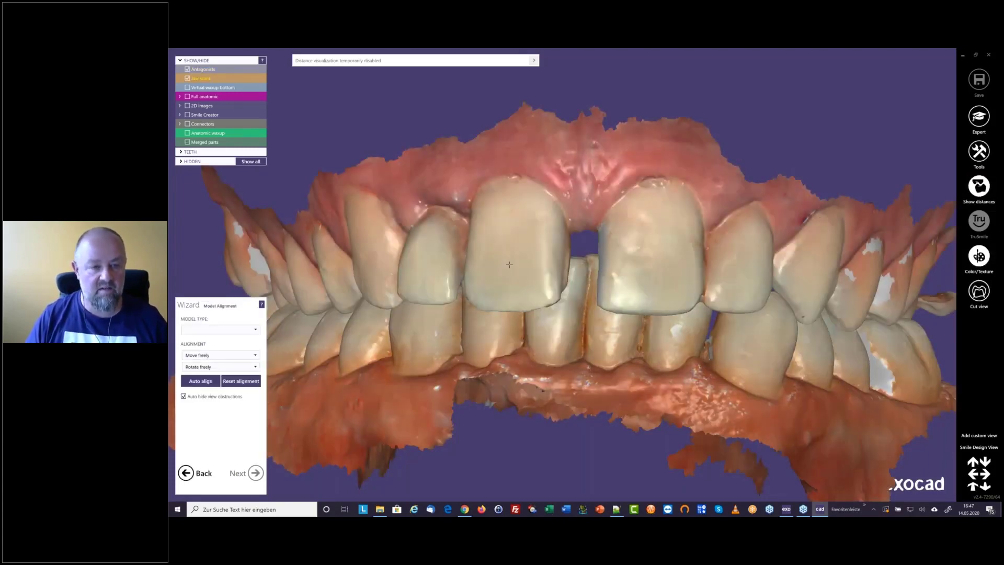
Choose the plateless model with cutout dies and fine-tune the alignment of the jaw scans between the base planes
{"action": "left_click", "coordinate": [255, 331]}
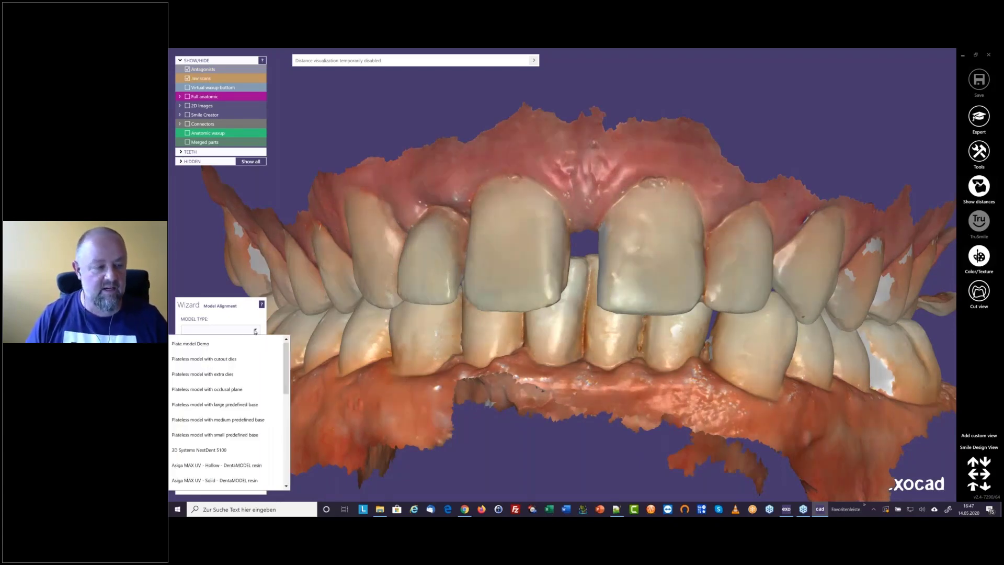
{"action": "left_click", "coordinate": [231, 360]}
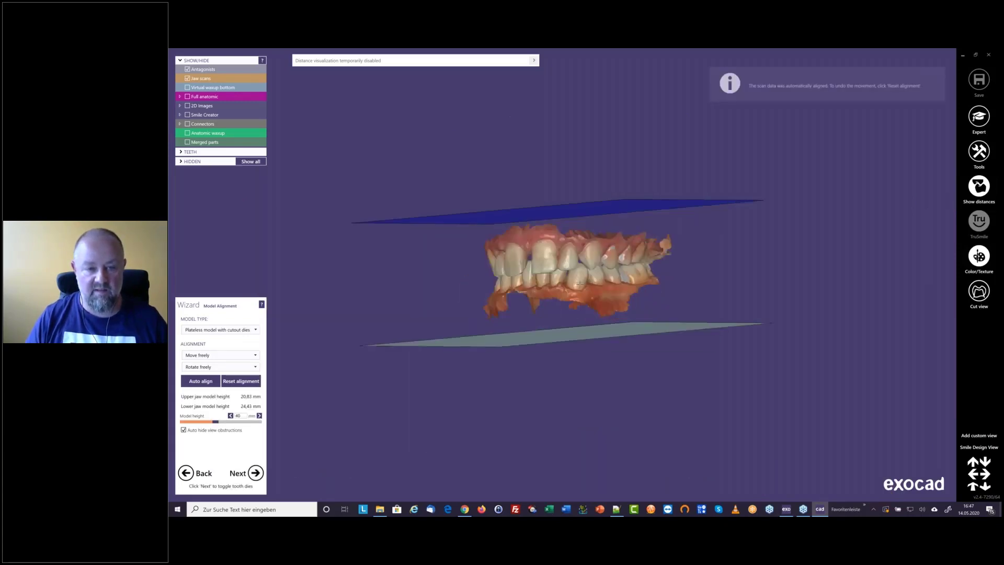
{"action": "left_click_drag", "start_coordinate": [579, 285], "coordinate": [574, 294], "text": "ctrl+shift"}
{"action": "right_click_drag", "start_coordinate": [574, 293], "coordinate": [559, 291]}
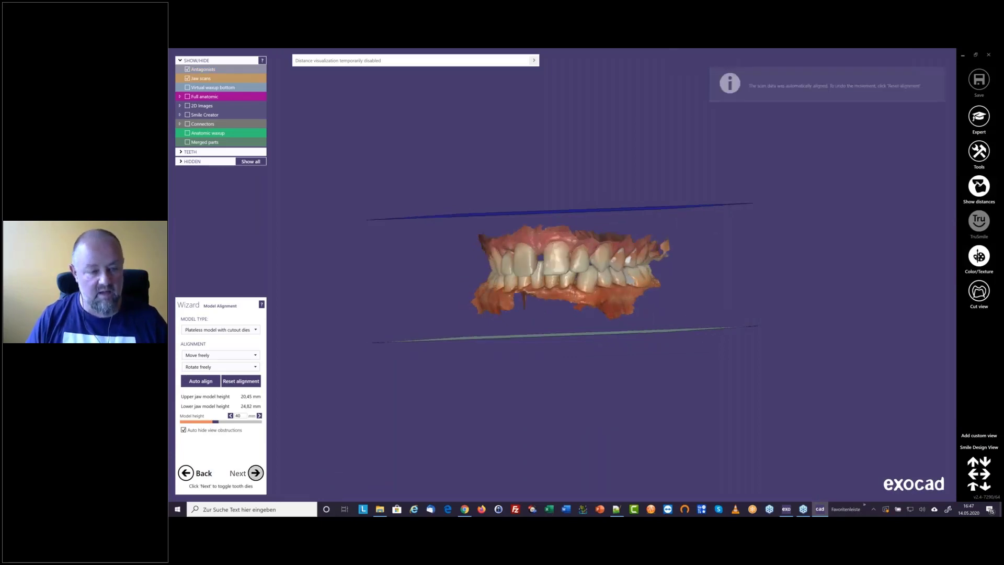
{"action": "left_click", "coordinate": [255, 473]}
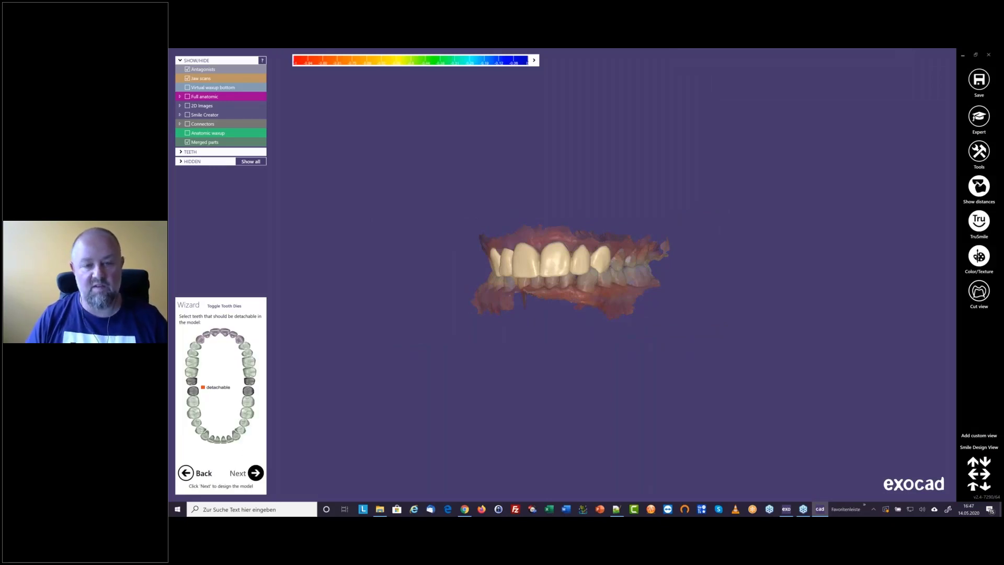
Keep the detachable tooth selection, generate the upper plateless model with the preset settings and check it from the front and below
{"action": "left_click", "coordinate": [255, 473]}
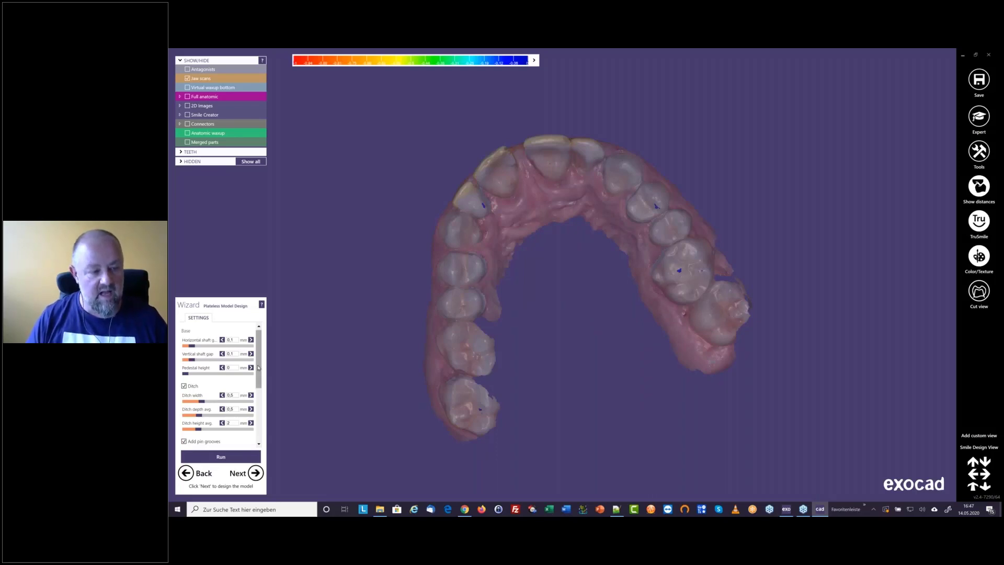
{"action": "left_click", "coordinate": [220, 457]}
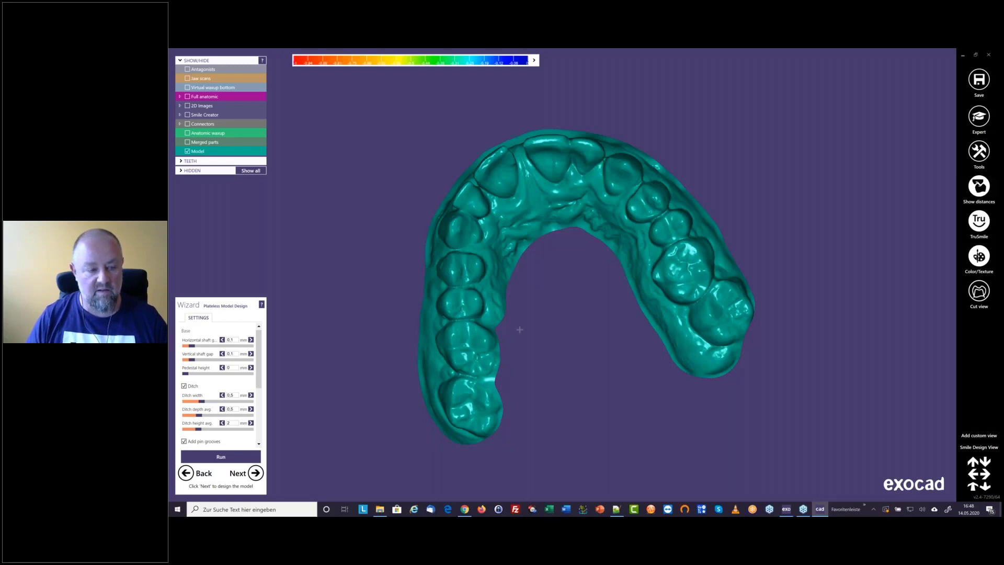
{"action": "right_click_drag", "start_coordinate": [519, 330], "coordinate": [520, 330]}
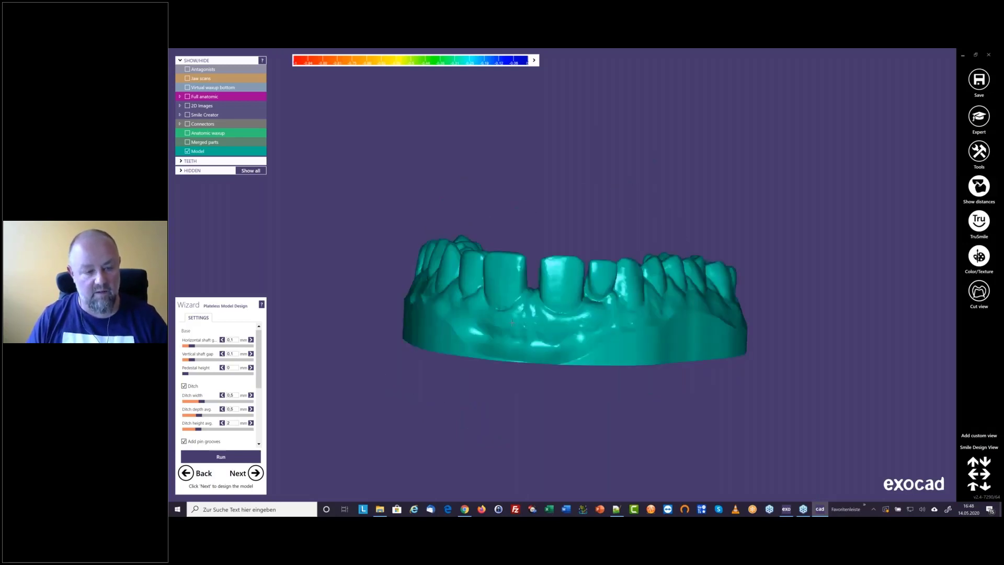
{"action": "right_click_drag", "start_coordinate": [513, 326], "coordinate": [511, 327]}
{"action": "left_click", "coordinate": [255, 473]}
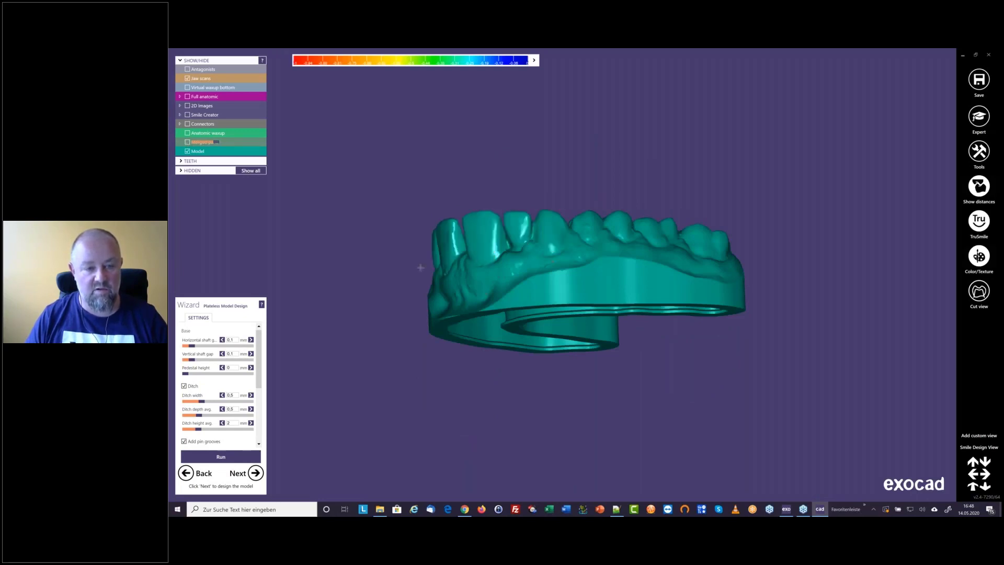
Switch to expert mode, create a digital waxup model from the model base and save it under the proposed upper jaw file name
{"action": "right_click", "coordinate": [445, 282]}
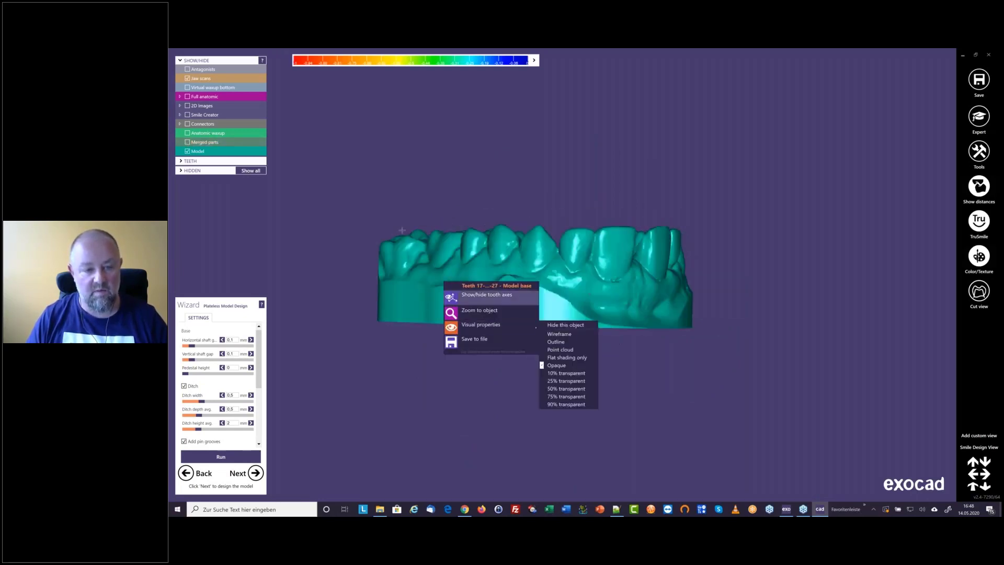
{"action": "left_click", "coordinate": [362, 207]}
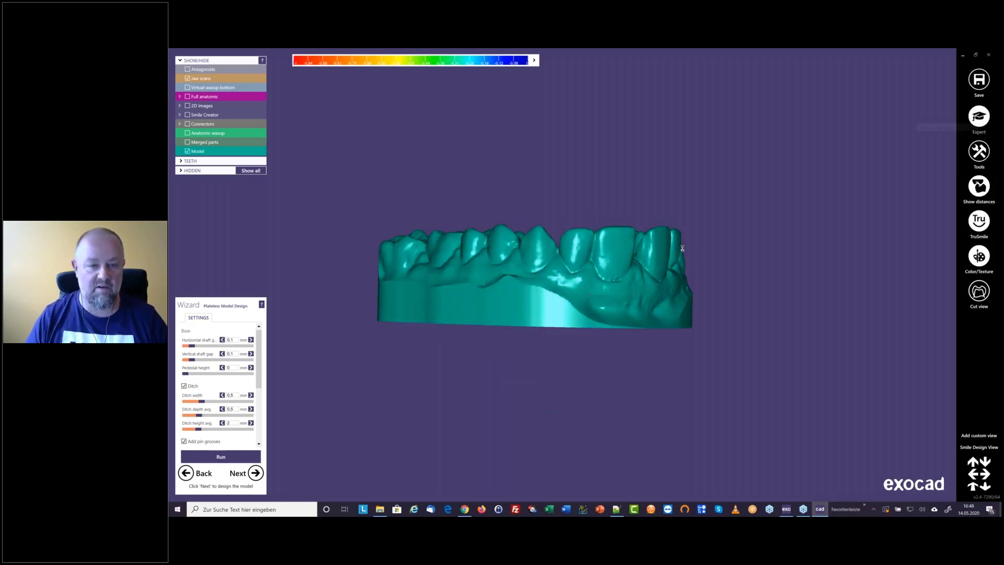
{"action": "right_click", "coordinate": [452, 284]}
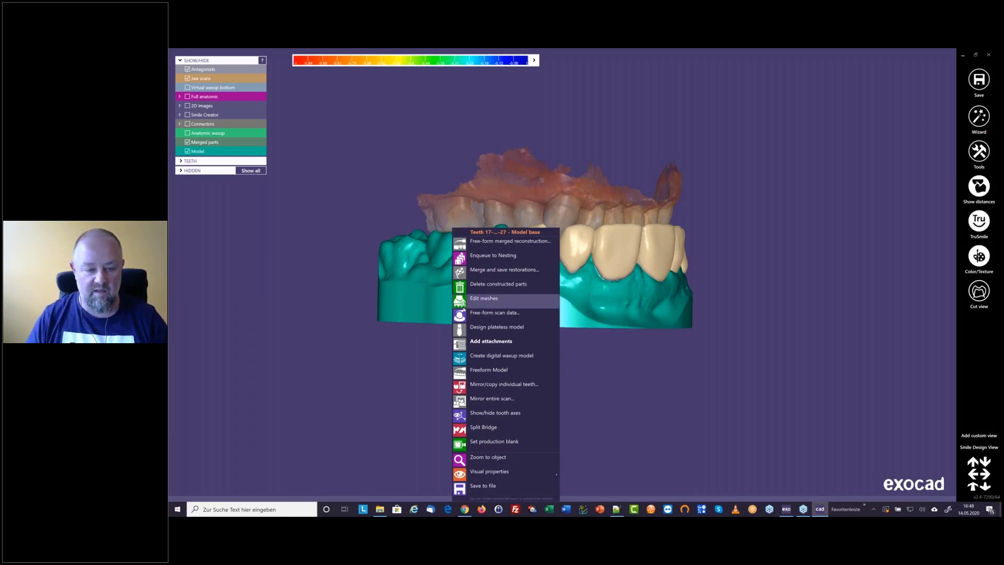
{"action": "right_click", "coordinate": [418, 293]}
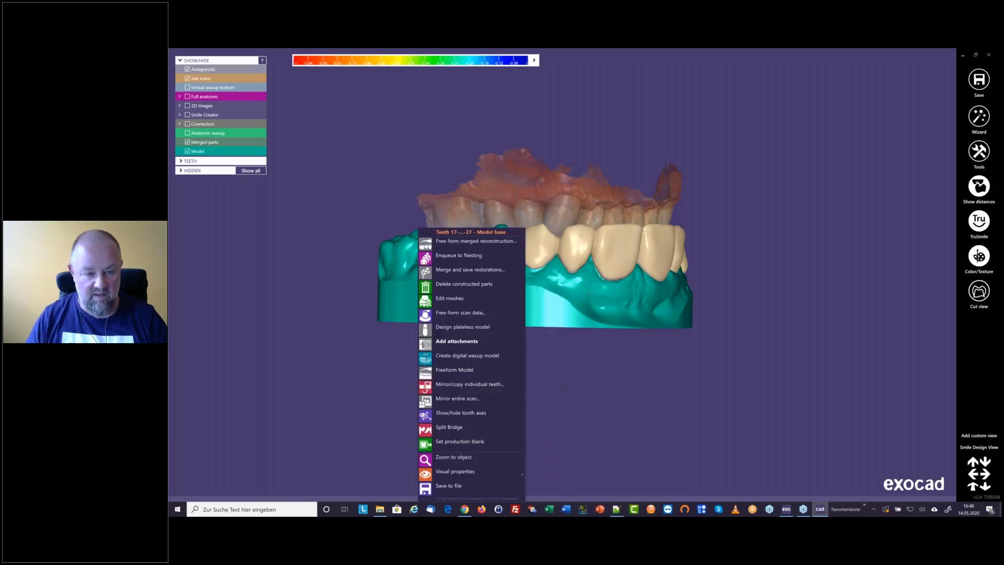
{"action": "left_click", "coordinate": [465, 357]}
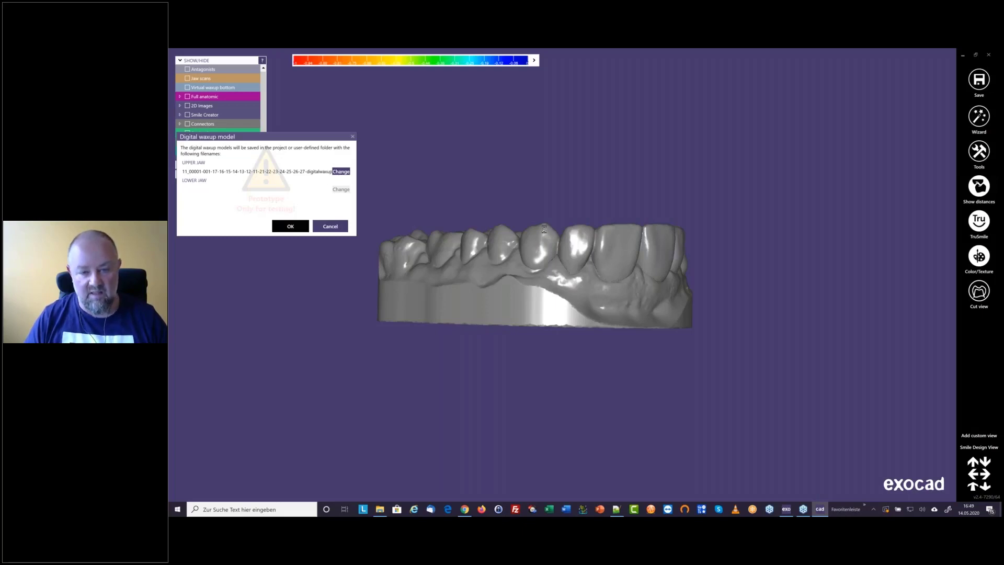
{"action": "left_click", "coordinate": [290, 226]}
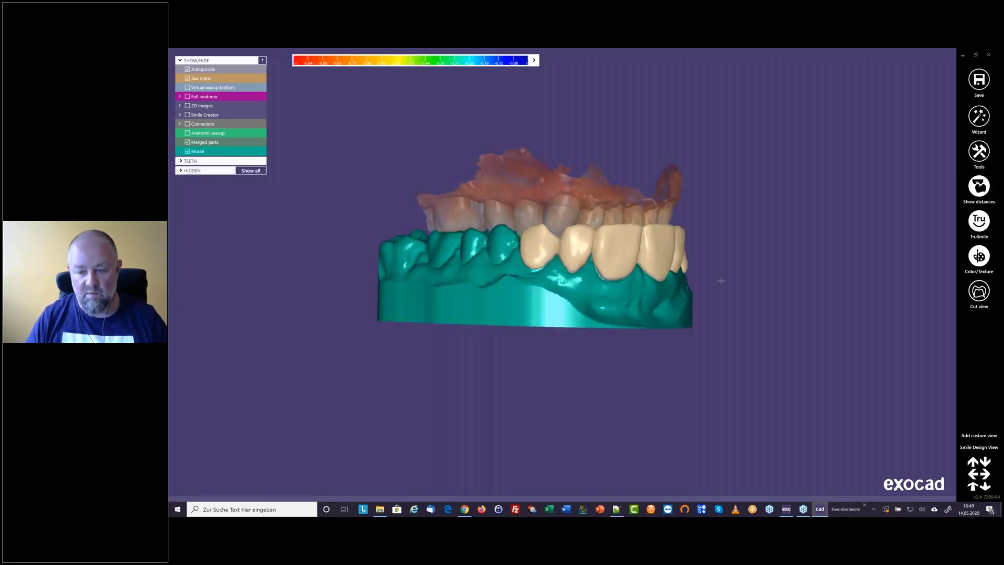
Switch to the exocad project window, open the project folder and load the file ending in digitalwaxupmodel.stl in ExoViewer3D
{"action": "left_click", "coordinate": [787, 509]}
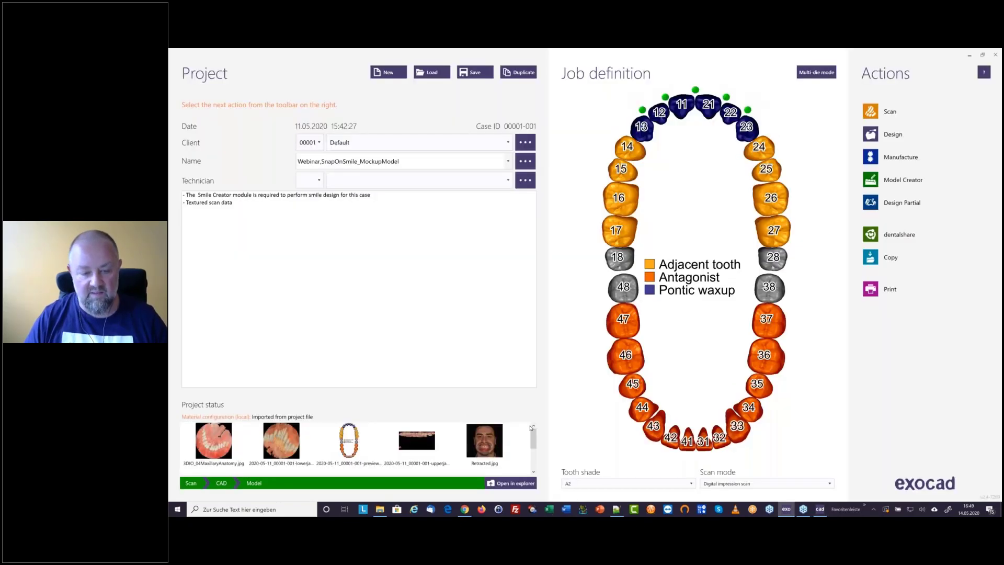
{"action": "left_click", "coordinate": [508, 483]}
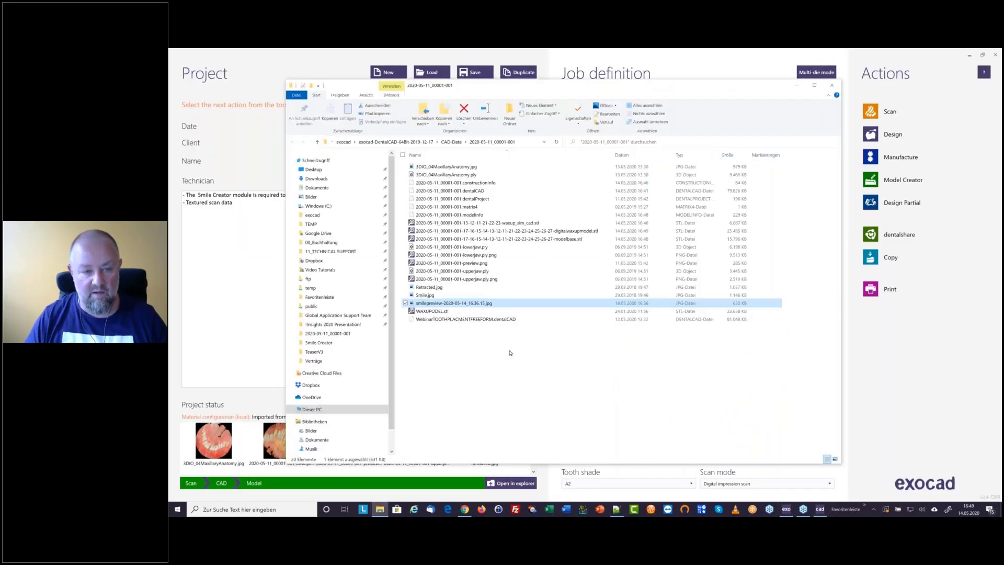
{"action": "left_click", "coordinate": [445, 312]}
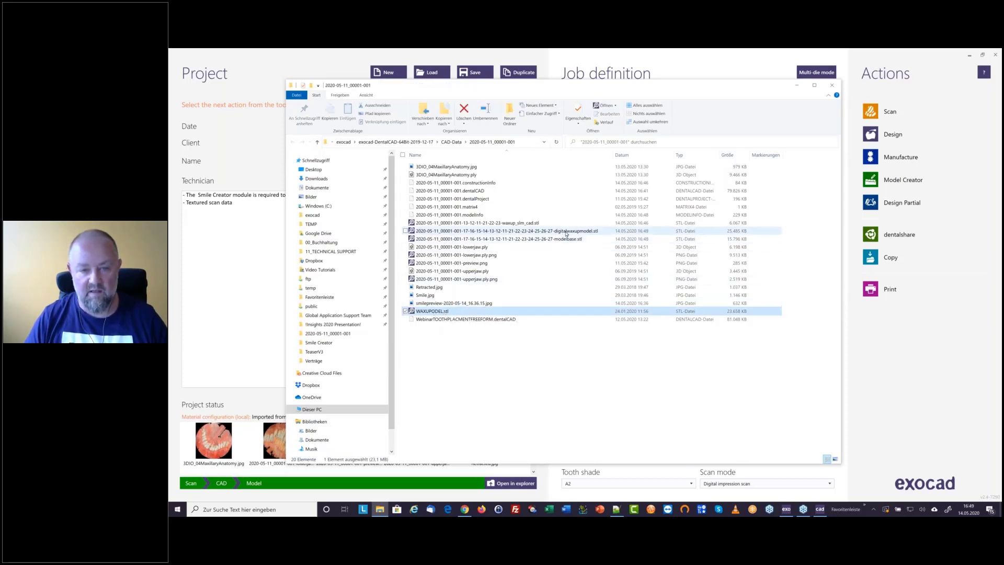
{"action": "left_click_drag", "start_coordinate": [560, 232], "coordinate": [598, 243]}
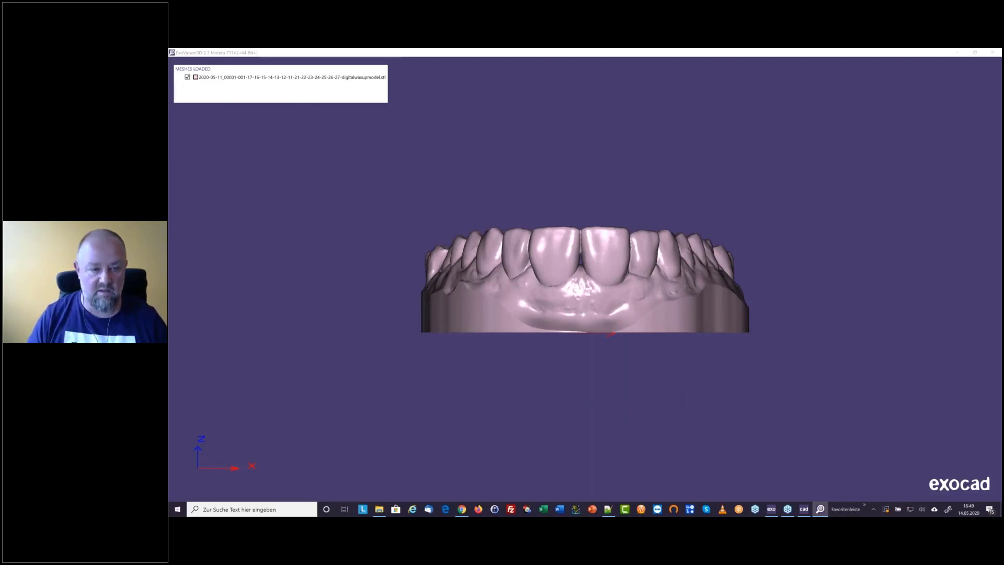
Examine the digital waxup model from the front and its hollow underside
{"action": "right_click_drag", "start_coordinate": [579, 248], "coordinate": [613, 267]}
{"action": "right_click_drag", "start_coordinate": [613, 330], "coordinate": [578, 395]}
{"action": "middle_click_drag", "start_coordinate": [578, 395], "coordinate": [567, 287]}
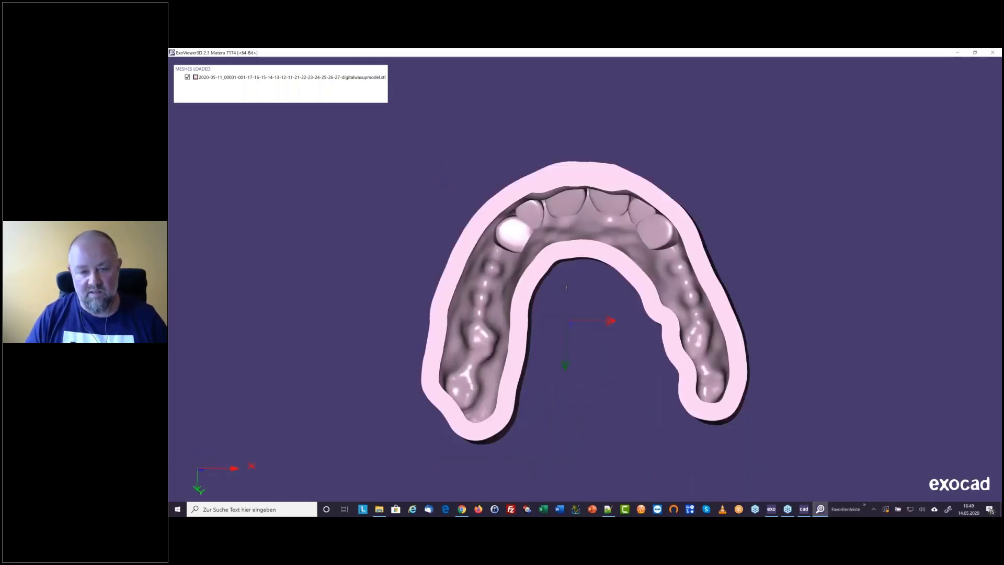
Tilt the digital waxup model between its underside and front to examine the hollow anterior teeth and outer surface
{"action": "right_click_drag", "start_coordinate": [567, 288], "coordinate": [564, 274]}
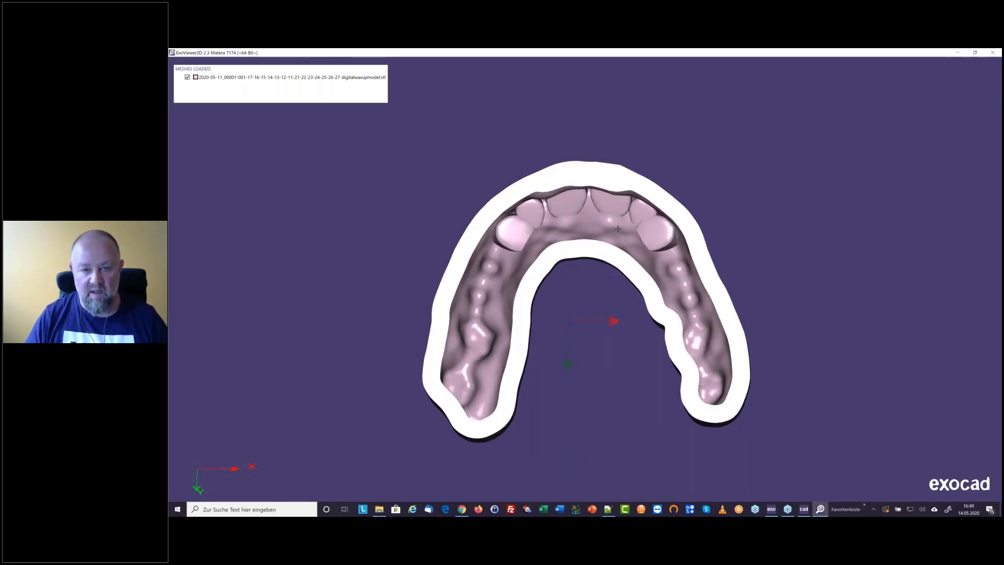
{"action": "right_click_drag", "start_coordinate": [617, 138], "coordinate": [600, 223]}
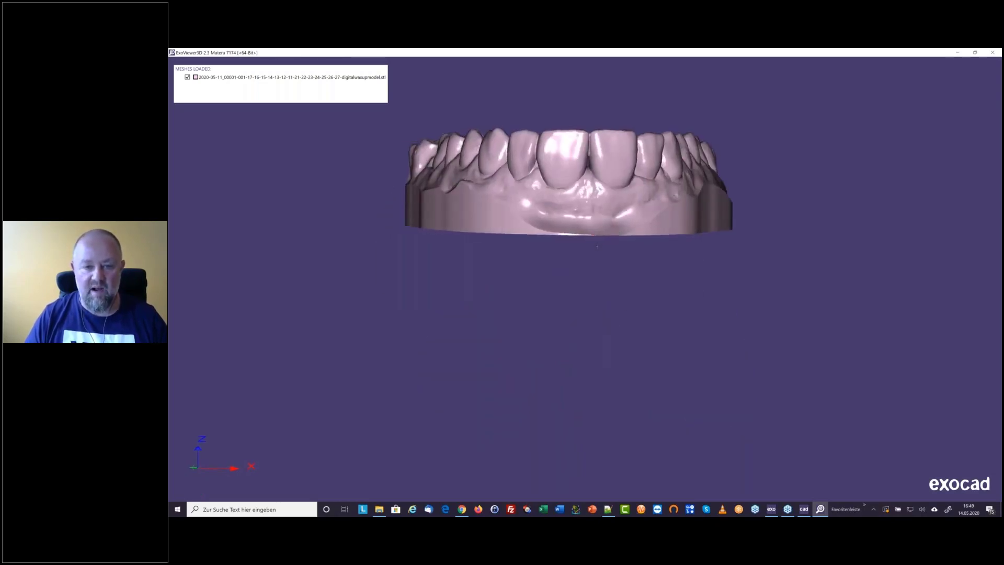
{"action": "middle_click_drag", "start_coordinate": [600, 225], "coordinate": [592, 302]}
{"action": "mouse_move", "coordinate": [592, 321]}
{"action": "right_mouse_down"}
{"action": "mouse_move", "coordinate": [591, 288]}
{"action": "mouse_move", "coordinate": [591, 301]}
{"action": "right_mouse_up"}
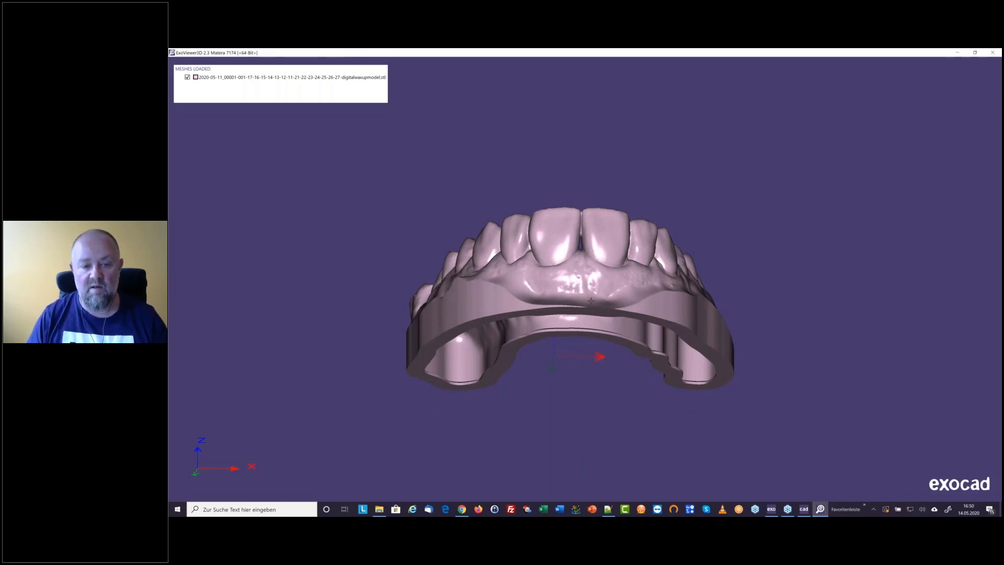
{"action": "right_click_drag", "start_coordinate": [585, 302], "coordinate": [582, 248]}
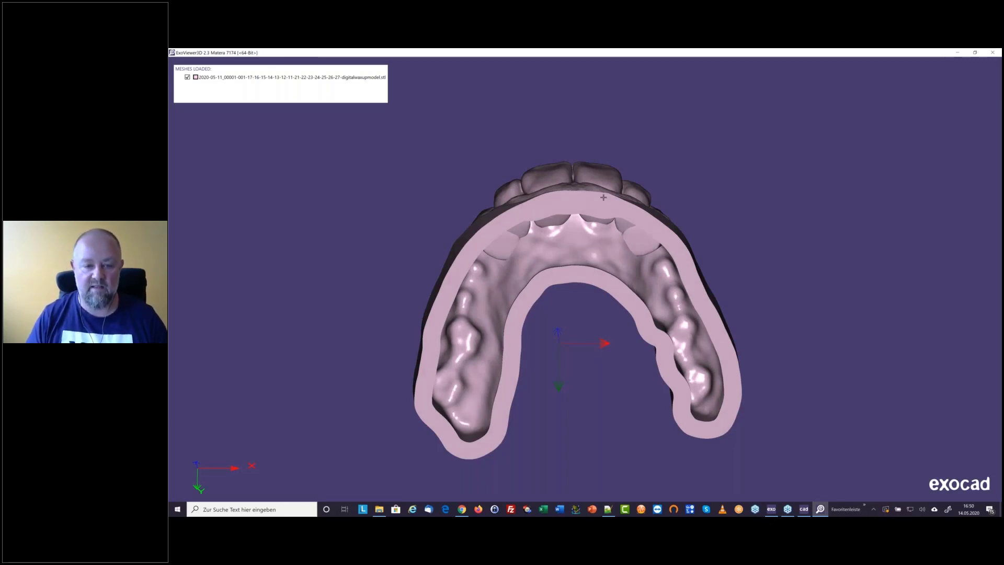
{"action": "right_click_drag", "start_coordinate": [585, 245], "coordinate": [588, 245]}
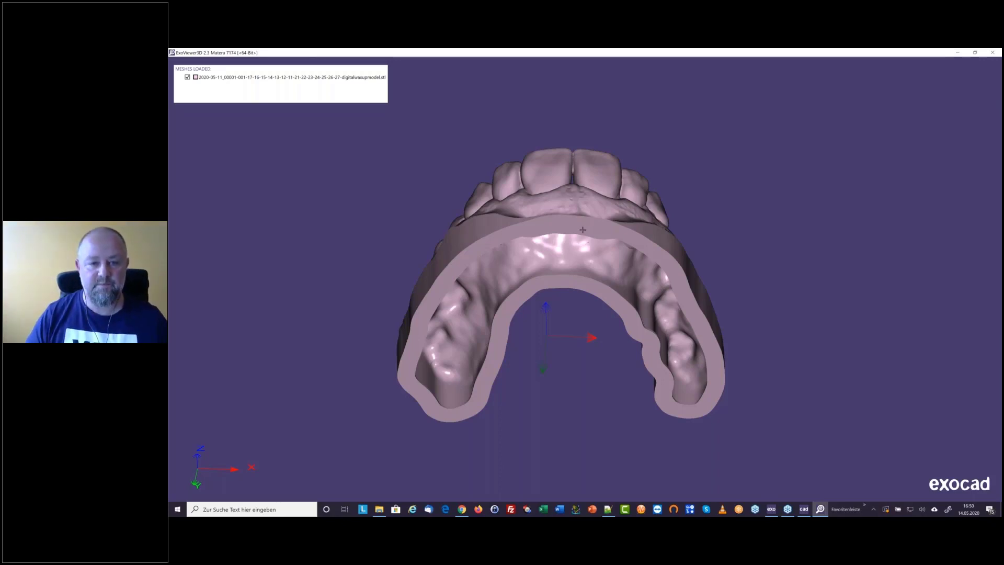
{"action": "right_click_drag", "start_coordinate": [582, 229], "coordinate": [610, 320]}
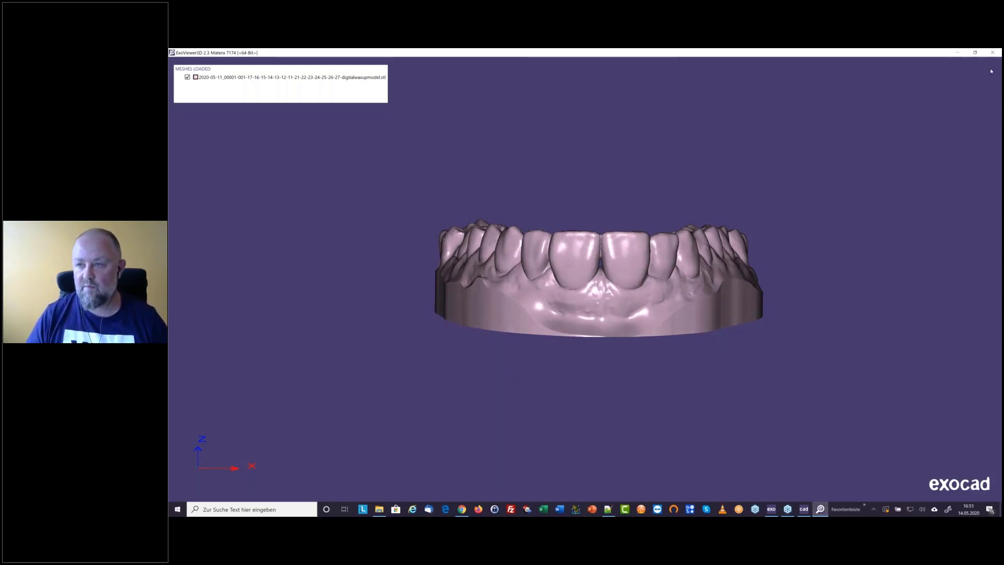
{"action": "key", "text": "ctrl+2"}
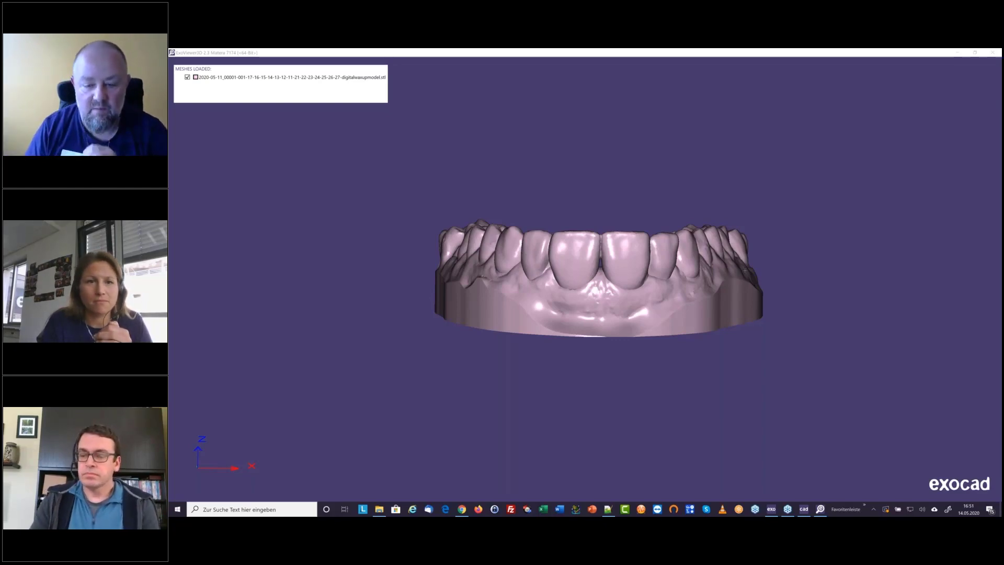
Switch to the exocad CAD window, hide the model and examine the inner surfaces of the merged snap-on teeth
{"action": "left_click", "coordinate": [805, 512]}
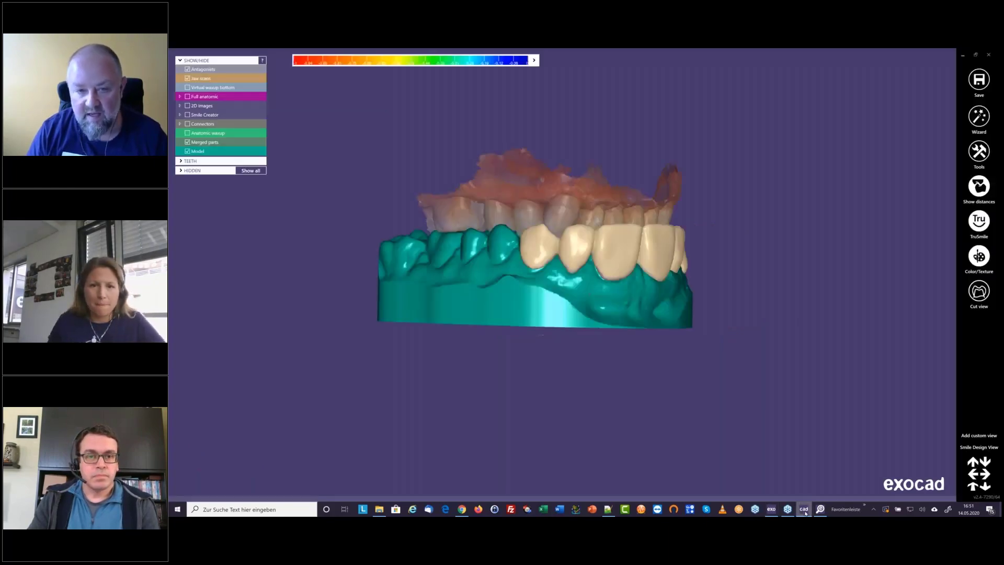
{"action": "right_click_drag", "start_coordinate": [536, 309], "coordinate": [617, 152]}
{"action": "left_click", "coordinate": [535, 225], "text": "ctrl"}
{"action": "scroll", "coordinate": [624, 229], "scroll_direction": "up", "scroll_amount": 5}
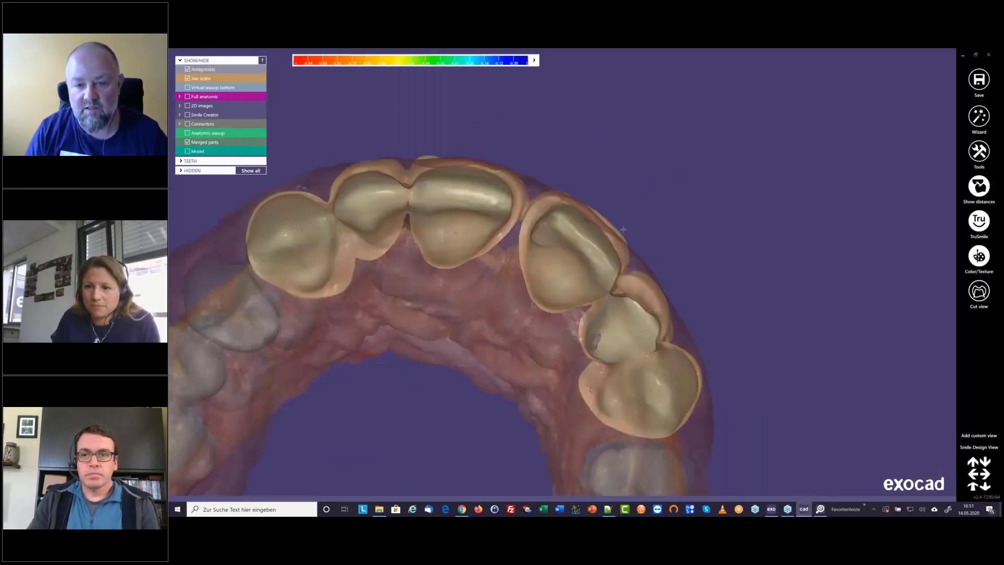
{"action": "right_click_drag", "start_coordinate": [624, 230], "coordinate": [601, 233]}
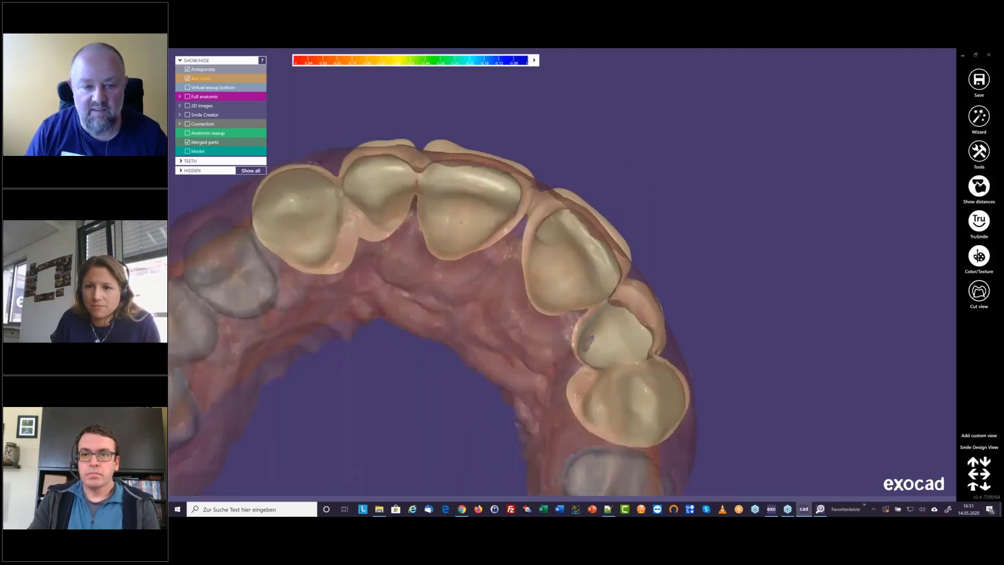
{"action": "scroll", "coordinate": [564, 283], "scroll_direction": "up", "scroll_amount": 2}
{"action": "right_click_drag", "start_coordinate": [544, 355], "coordinate": [538, 271]}
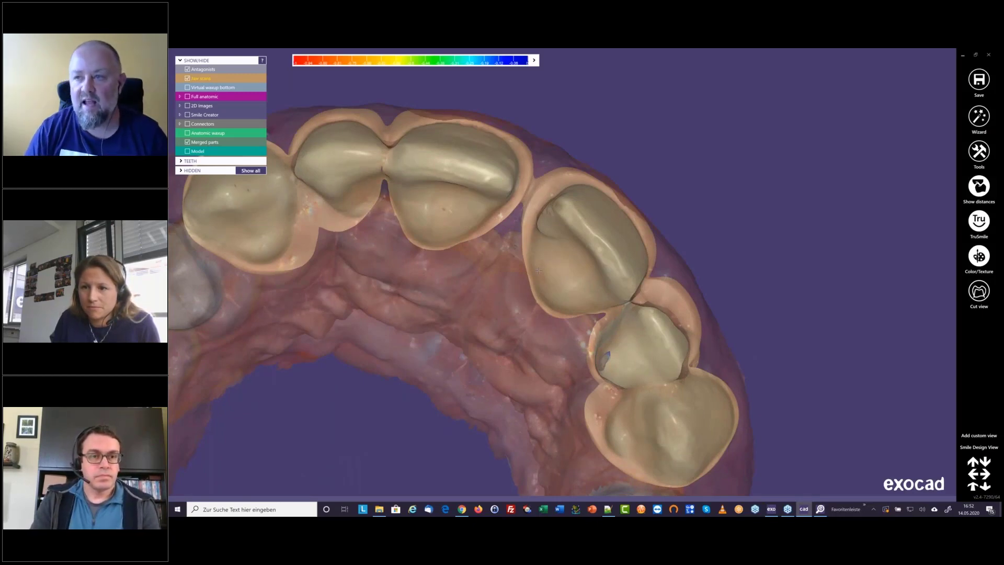
{"action": "left_click", "coordinate": [963, 55]}
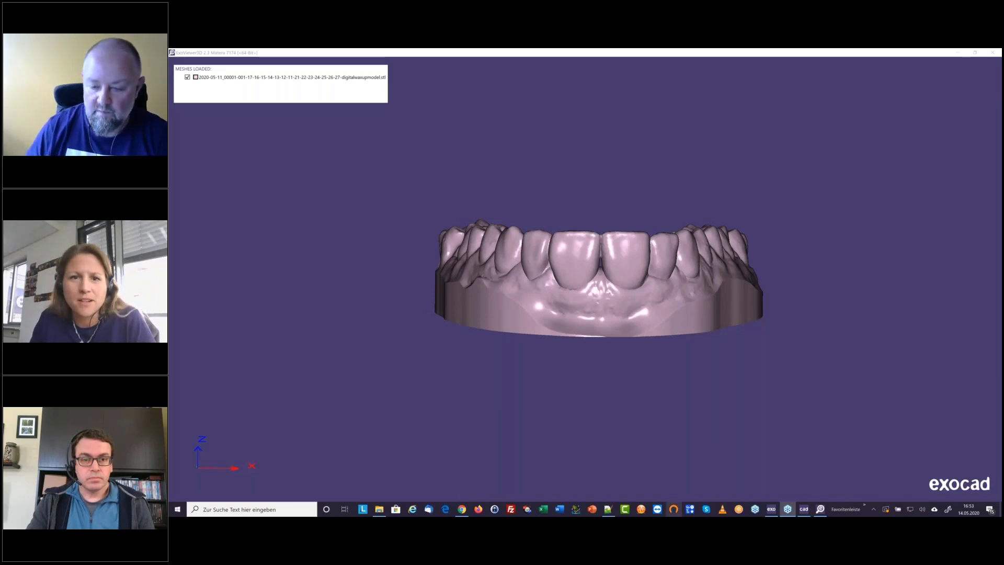
Switch to the exocad project window and set tooth 13's material group to 5-Axis / Laser / 3D Print
{"action": "left_click", "coordinate": [772, 511]}
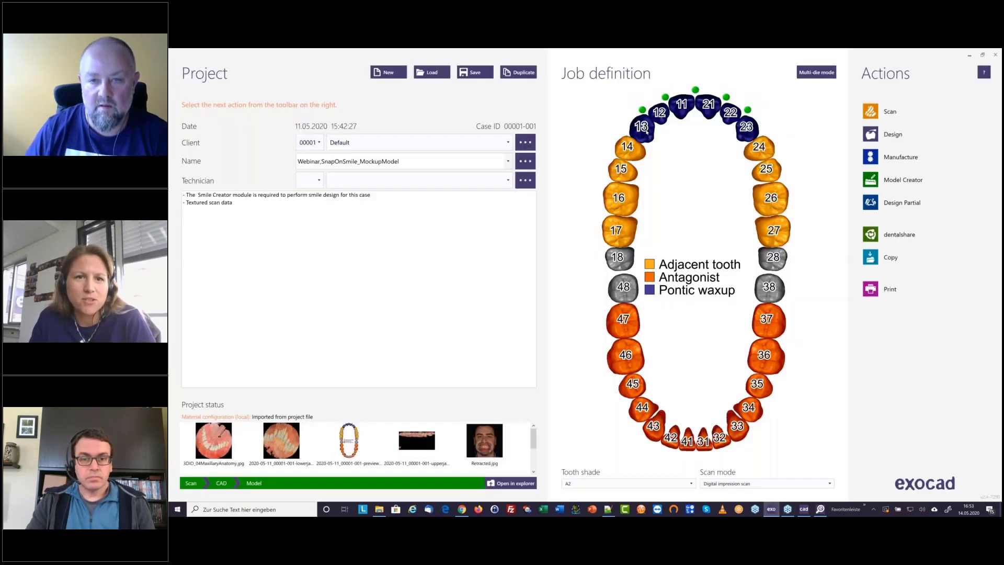
{"action": "left_click", "coordinate": [645, 130]}
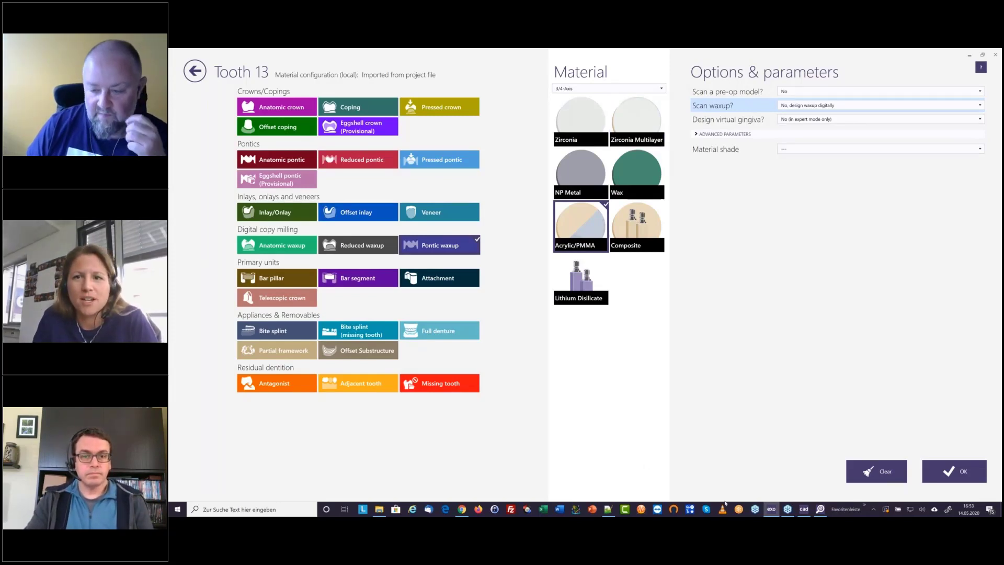
{"action": "mouse_move", "coordinate": [821, 512]}
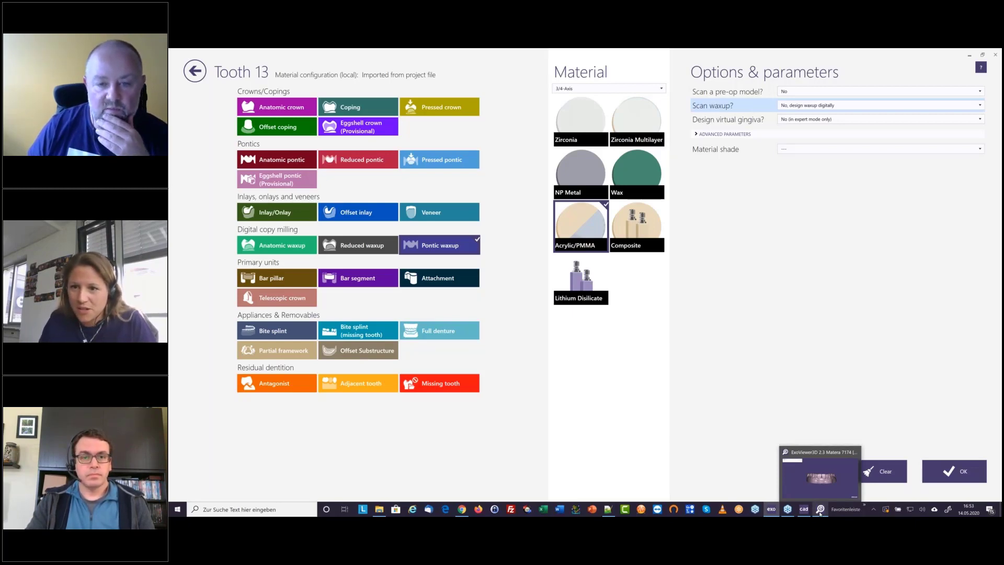
{"action": "left_click", "coordinate": [659, 90]}
{"action": "left_click", "coordinate": [606, 119]}
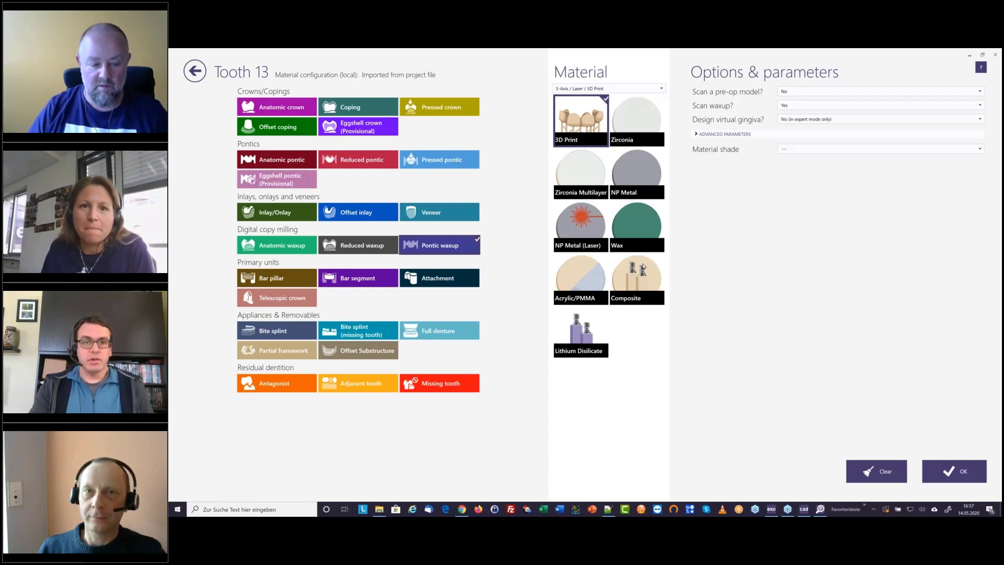
Switch to the web browser, open exocad.com/webinars and move that page into its own window
{"action": "left_click", "coordinate": [462, 509]}
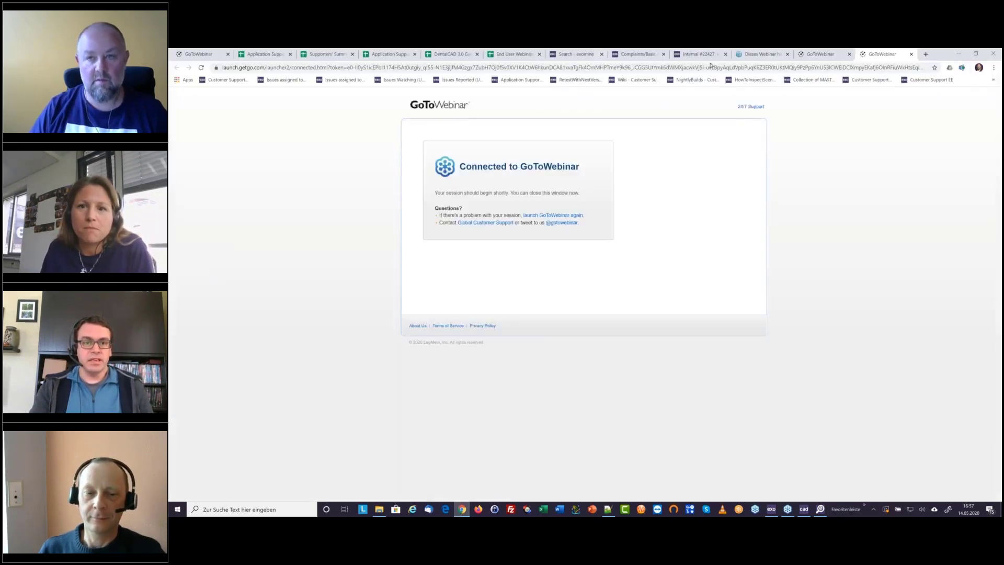
{"action": "left_click", "coordinate": [575, 67]}
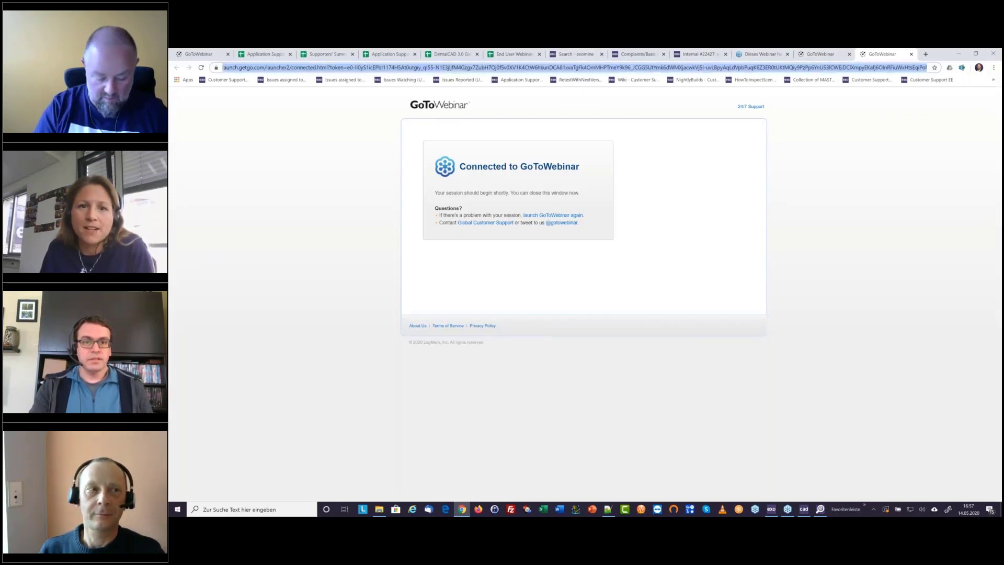
{"action": "type", "text": "exocad.co"}
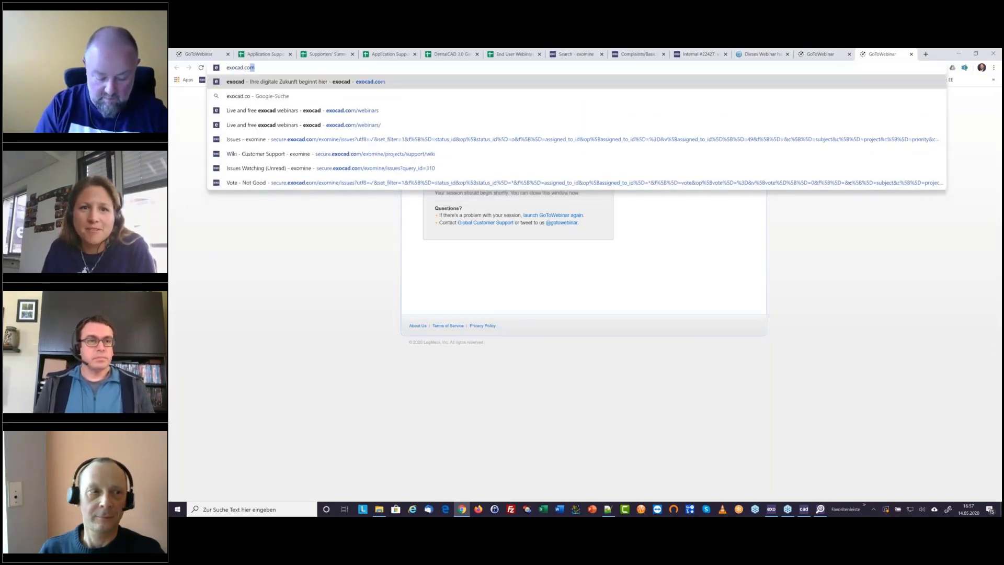
{"action": "type", "text": "m/webinars"}
{"action": "key", "text": "Return"}
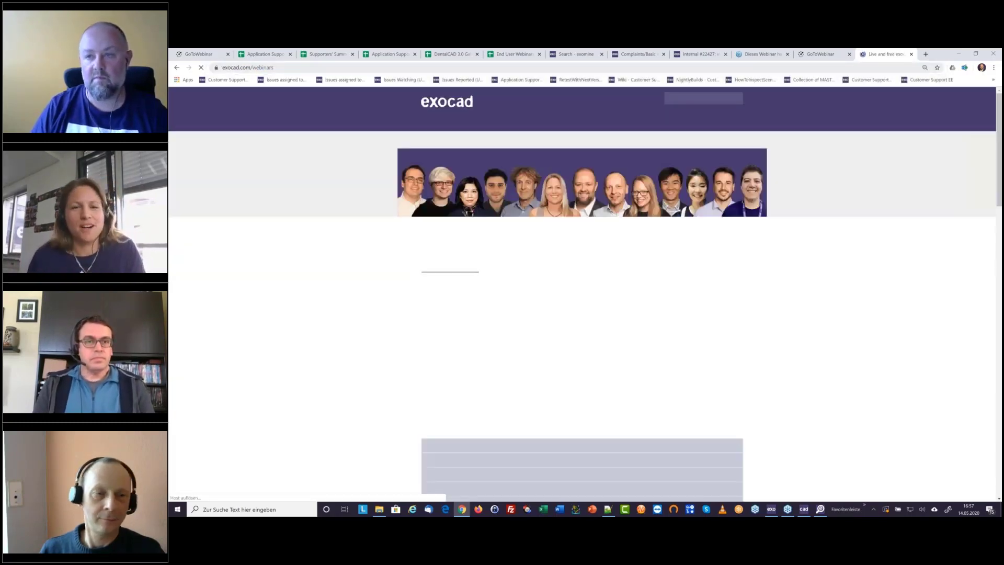
{"action": "left_click_drag", "start_coordinate": [884, 54], "coordinate": [578, 229]}
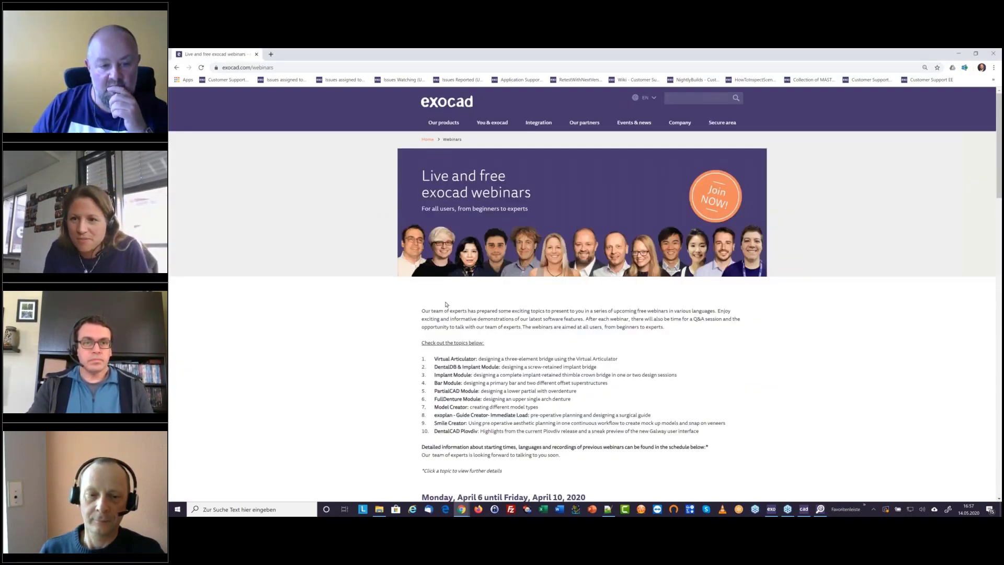
Look through the webinar schedule down to the Smile Creator and DentalCAD Plovdiv sessions in May 2020
{"action": "scroll", "coordinate": [446, 304], "scroll_direction": "down", "scroll_amount": 2}
{"action": "scroll", "coordinate": [449, 301], "scroll_direction": "down", "scroll_amount": 20}
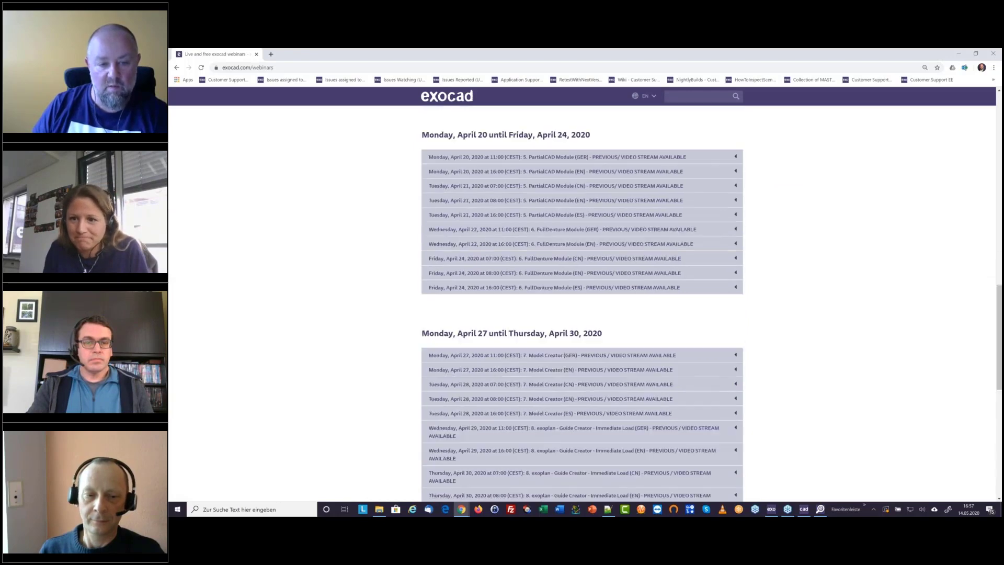
{"action": "scroll", "coordinate": [449, 301], "scroll_direction": "up", "scroll_amount": 5}
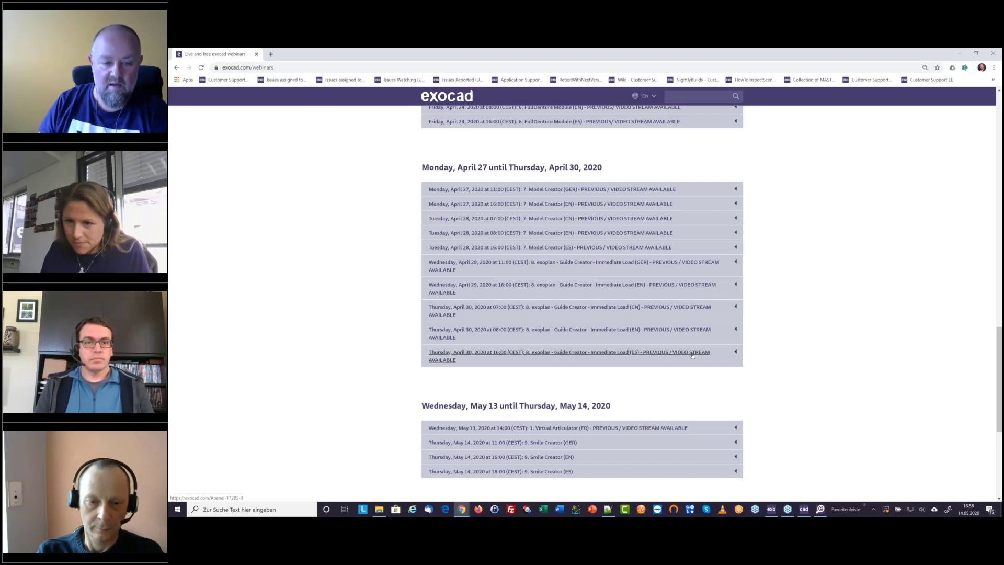
{"action": "scroll", "coordinate": [692, 355], "scroll_direction": "down", "scroll_amount": 5}
{"action": "scroll", "coordinate": [549, 454], "scroll_direction": "up", "scroll_amount": 2}
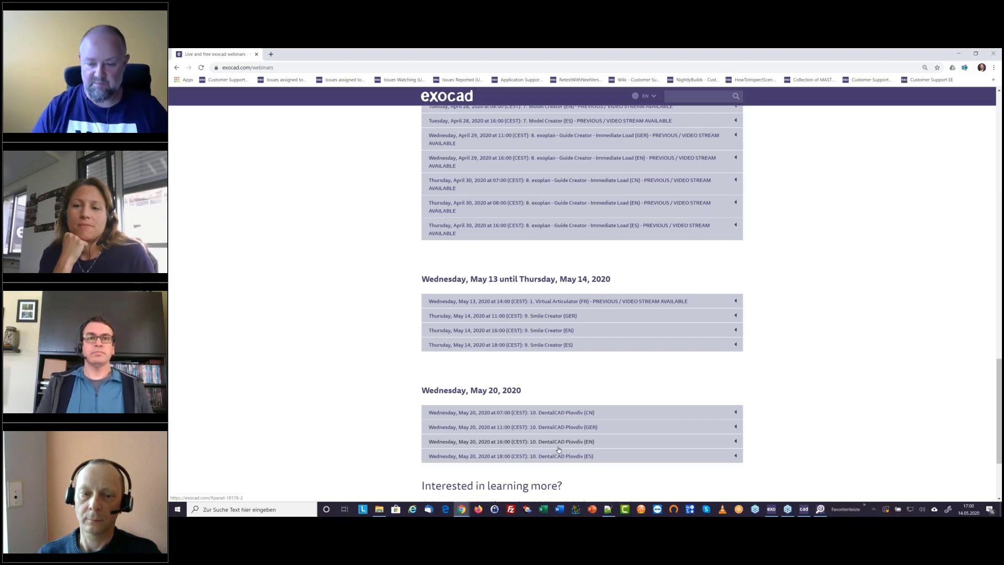
Switch back to the exocad project window and leave tooth 13's settings without applying the changes
{"action": "left_click", "coordinate": [788, 509]}
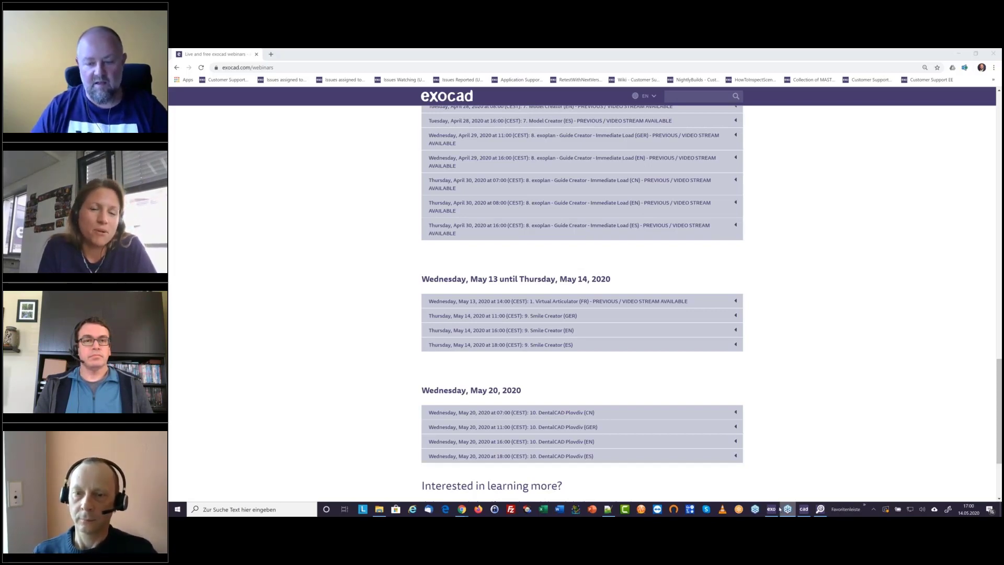
{"action": "mouse_move", "coordinate": [773, 511]}
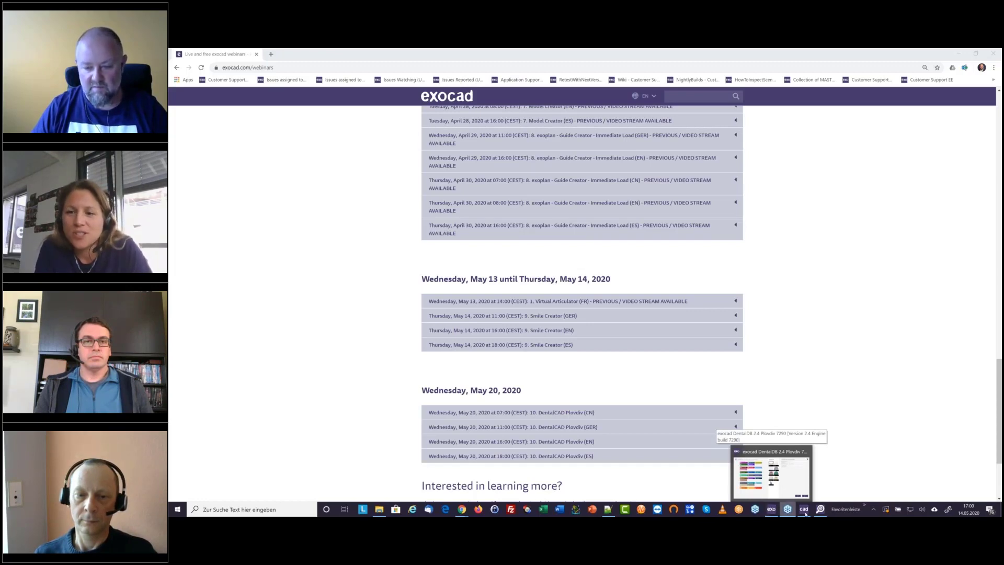
{"action": "left_click", "coordinate": [774, 513]}
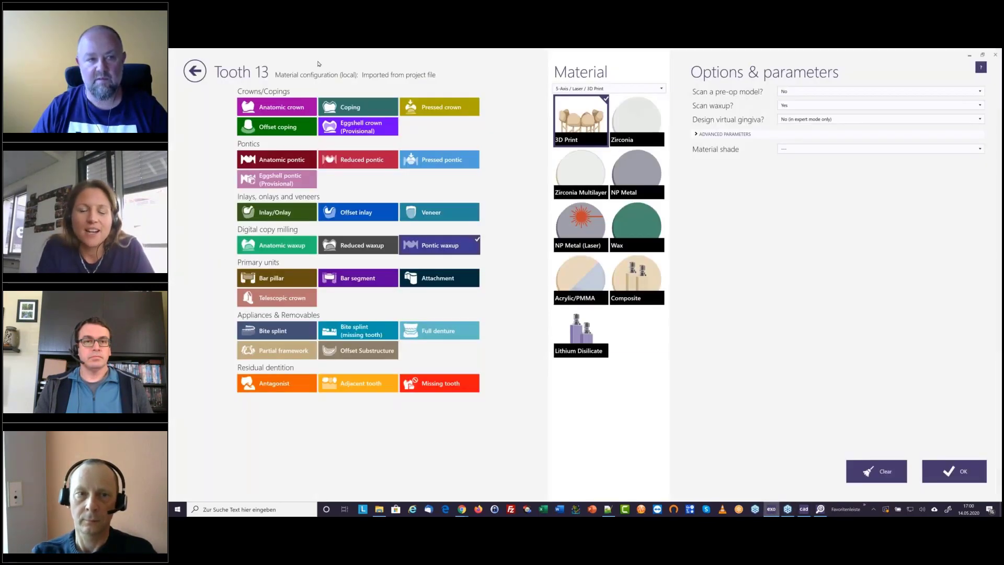
{"action": "left_click", "coordinate": [197, 78]}
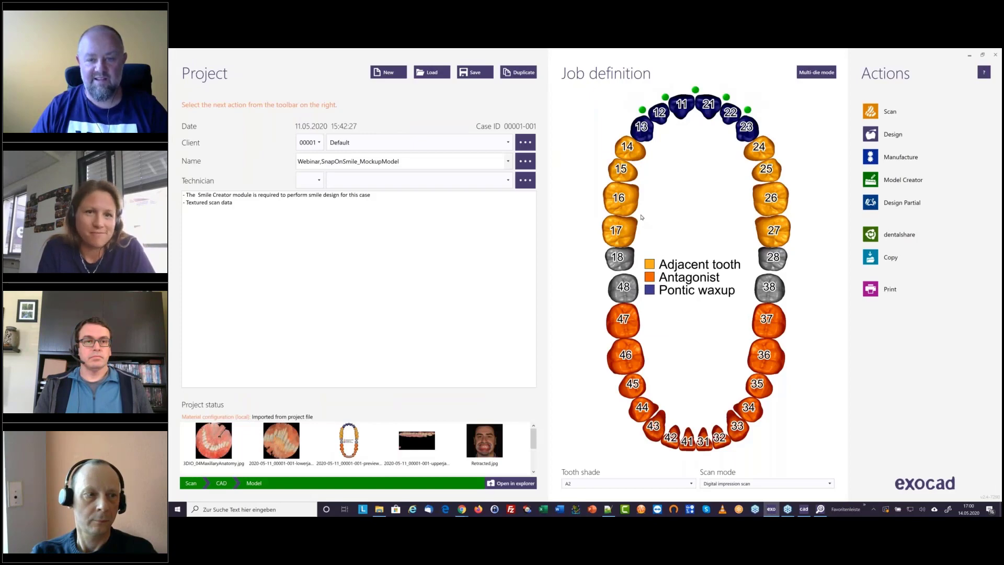
Try the Anatomic waxup type for tooth 13 and leave its settings without applying the change
{"action": "left_click", "coordinate": [642, 127]}
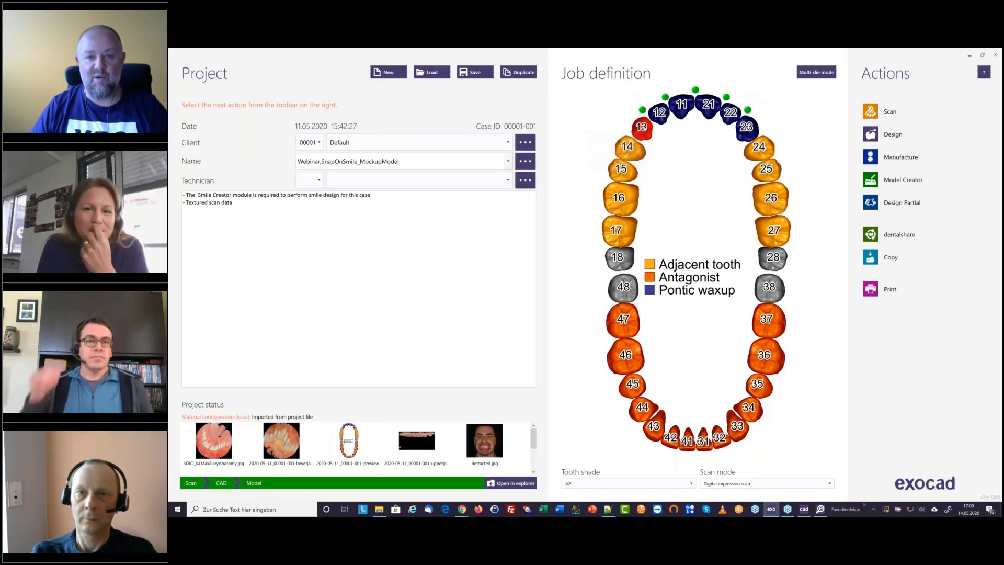
{"action": "left_click", "coordinate": [643, 127]}
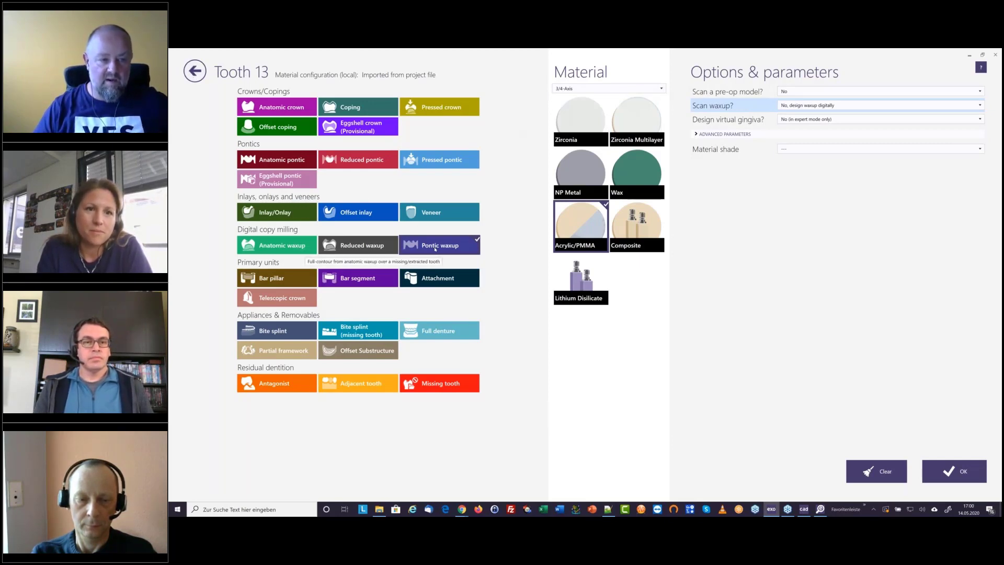
{"action": "left_click", "coordinate": [282, 246]}
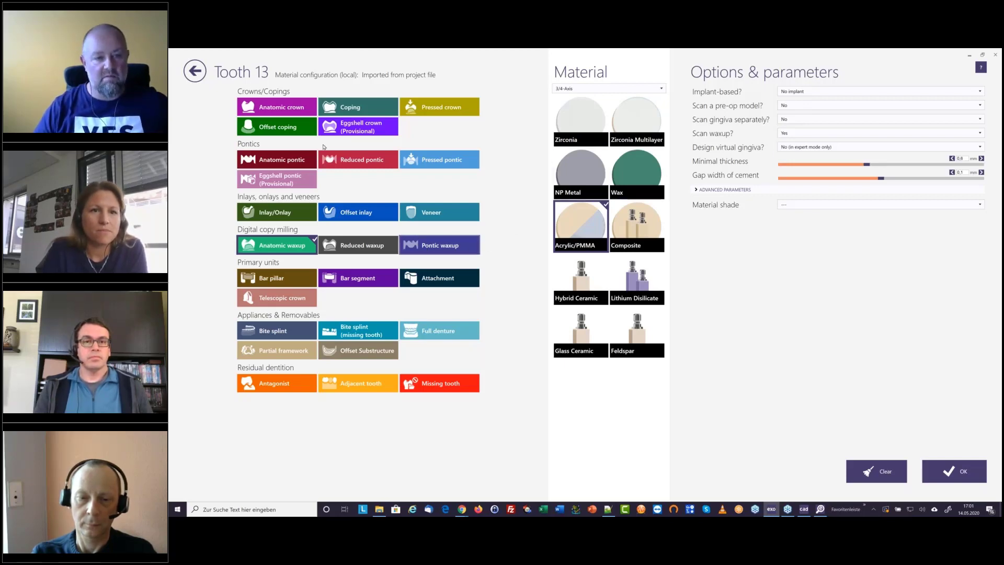
{"action": "left_click", "coordinate": [197, 77]}
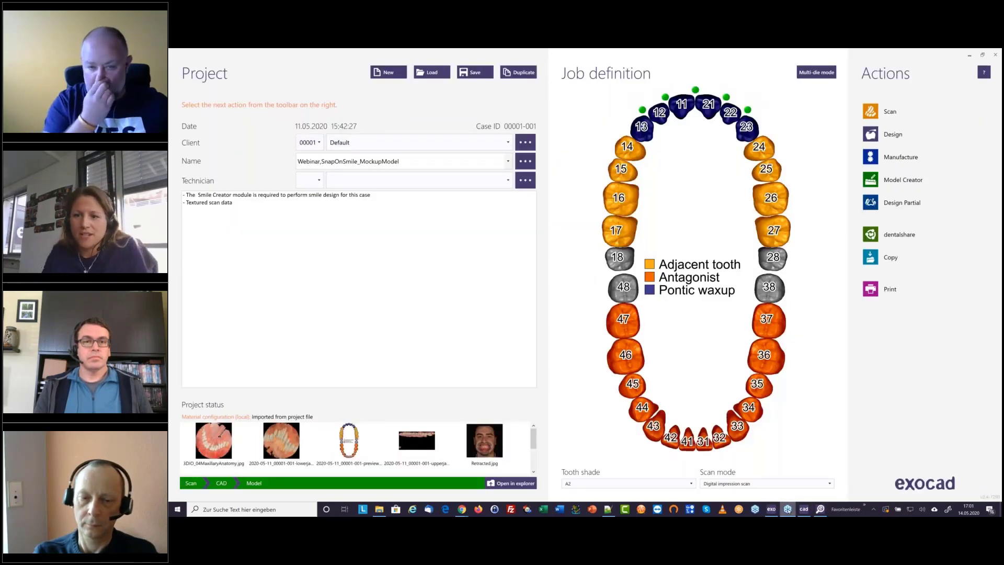